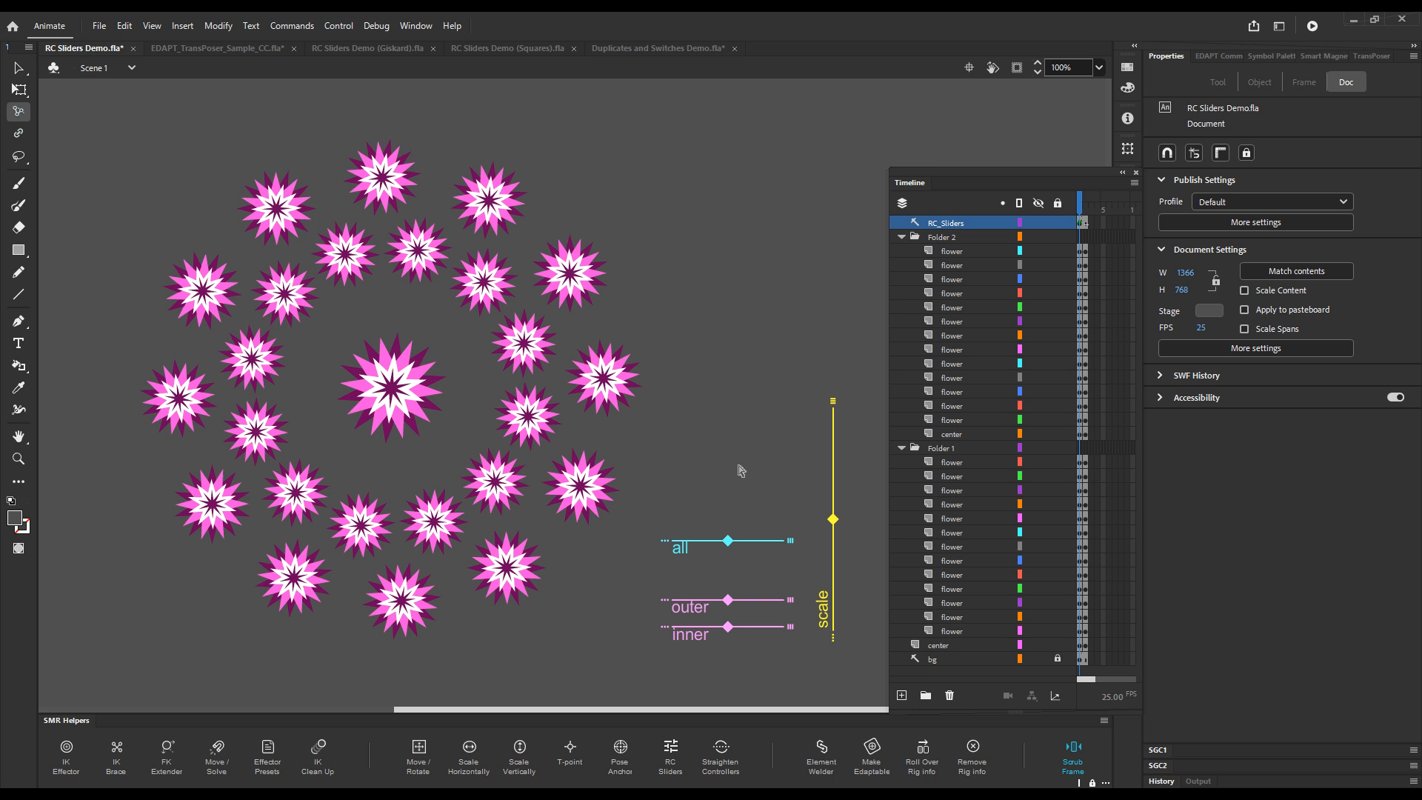
Adjust the flower pattern using the scale, outer, inner and all sliders.
left_click_drag(833, 519, 836, 594)
left_click_drag(729, 599, 818, 600)
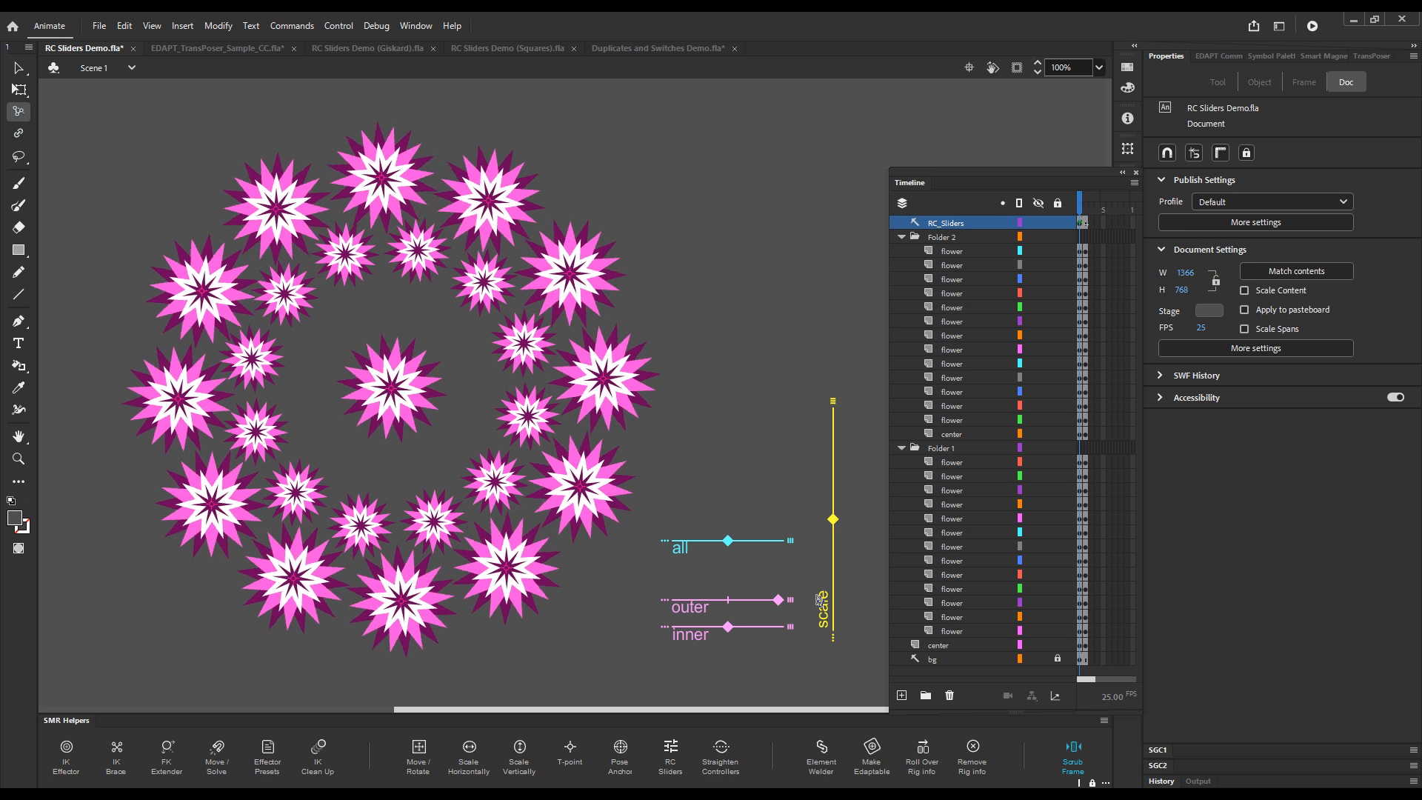
left_click_drag(816, 596, 729, 578)
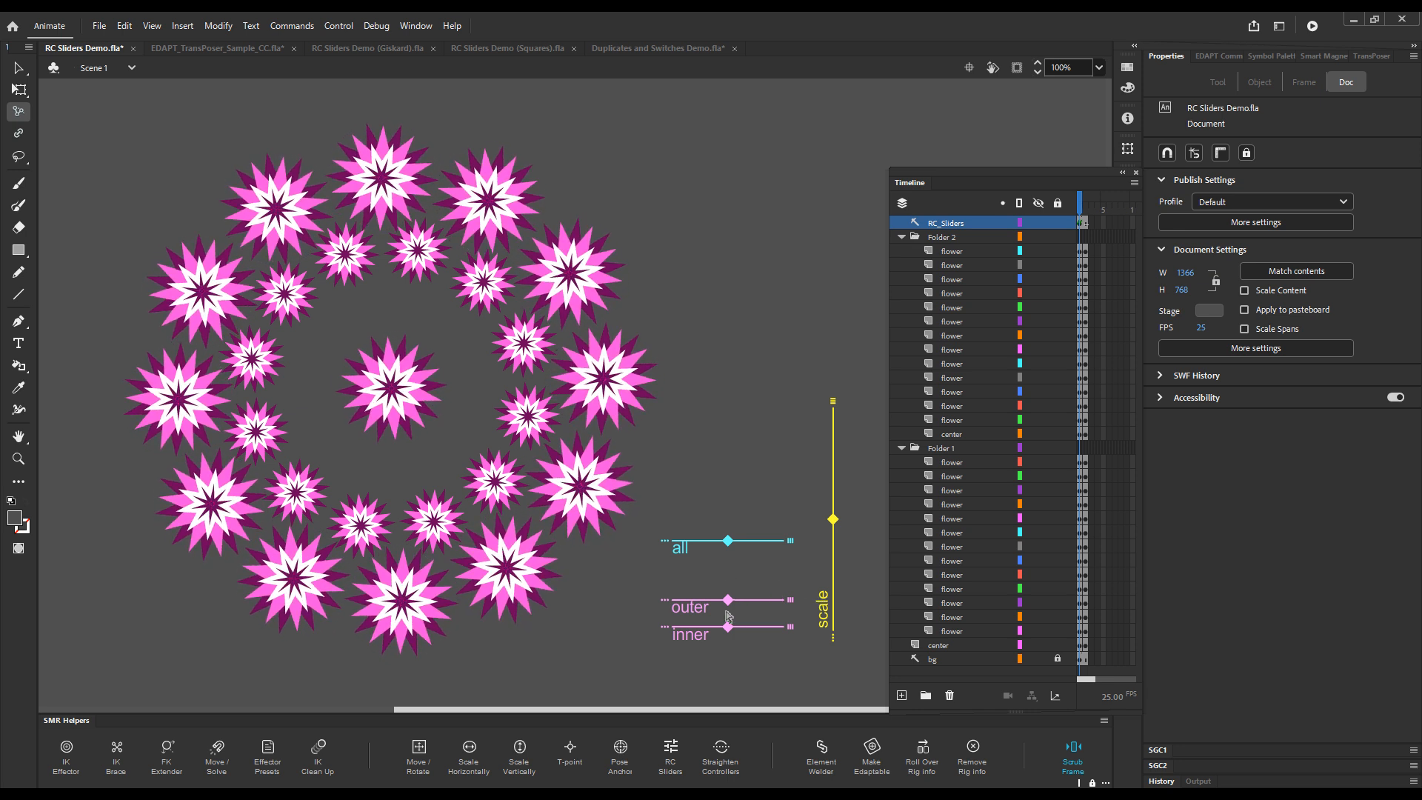
left_click_drag(747, 634, 809, 552)
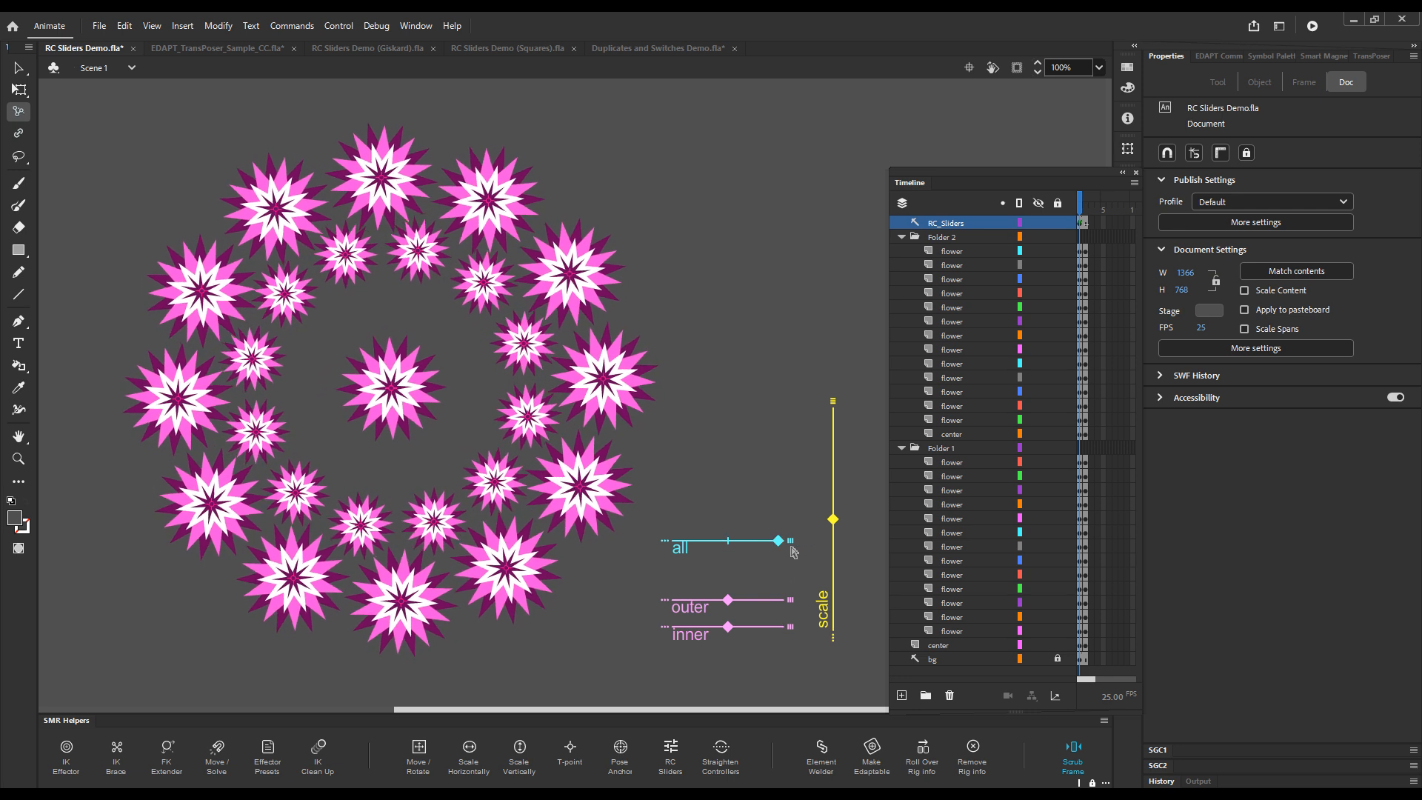
left_click_drag(791, 552, 821, 543)
Adjust the flowers with the scale slider's modified actions, including unified pivot, and move the all slider to its low end.
key("alt")
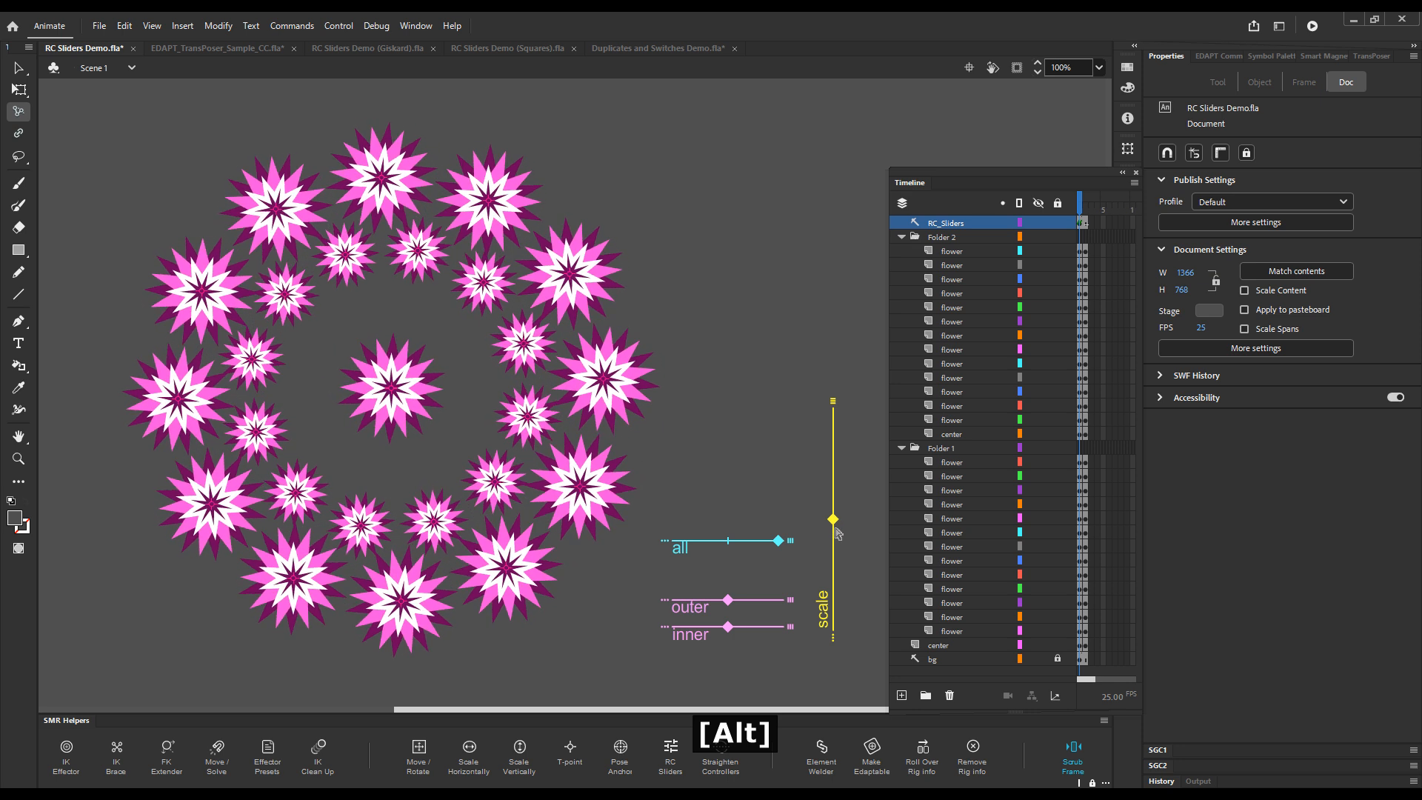
left_click_drag(833, 519, 824, 615)
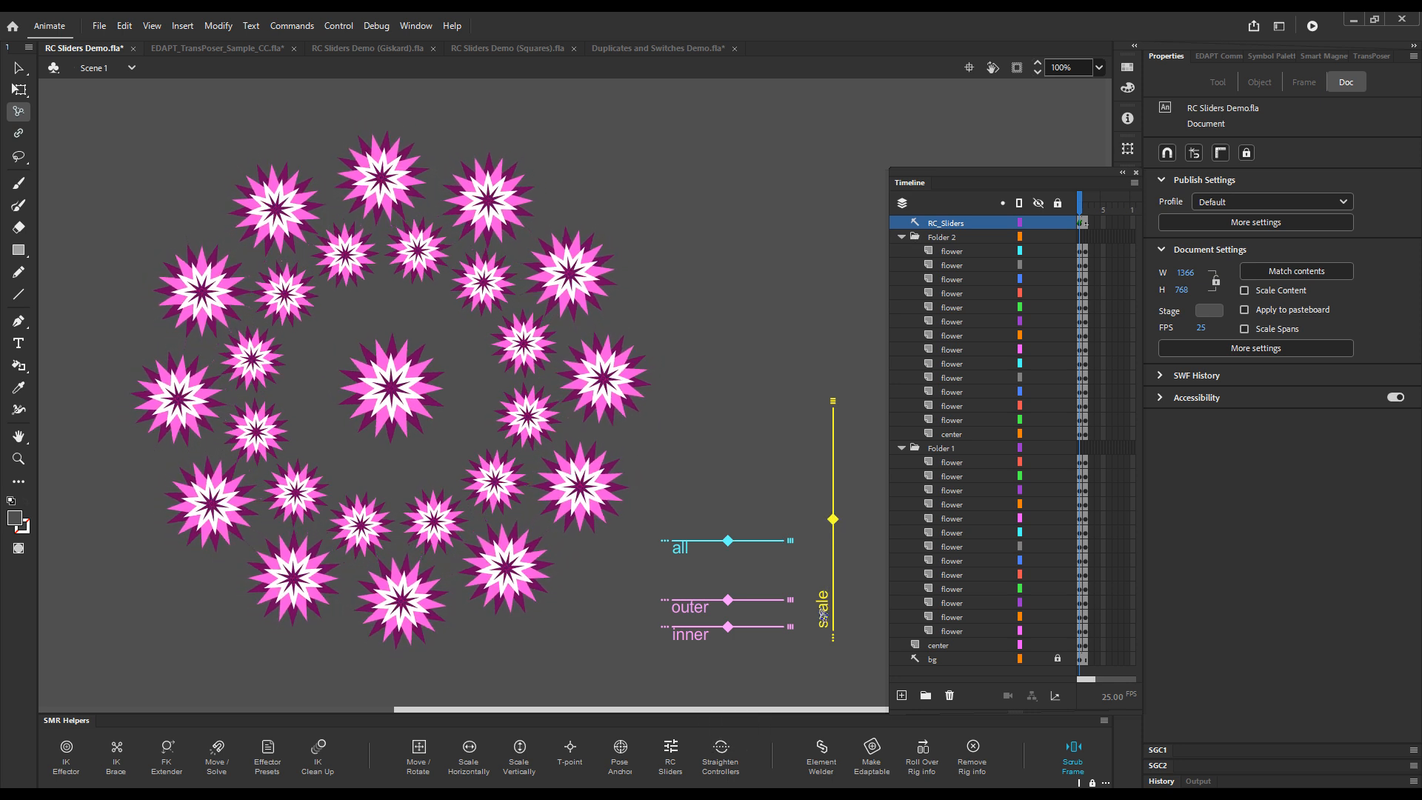
key("alt+shift")
left_click_drag(842, 523, 817, 621)
left_click_drag(842, 514, 852, 385)
left_click_drag(728, 541, 644, 548)
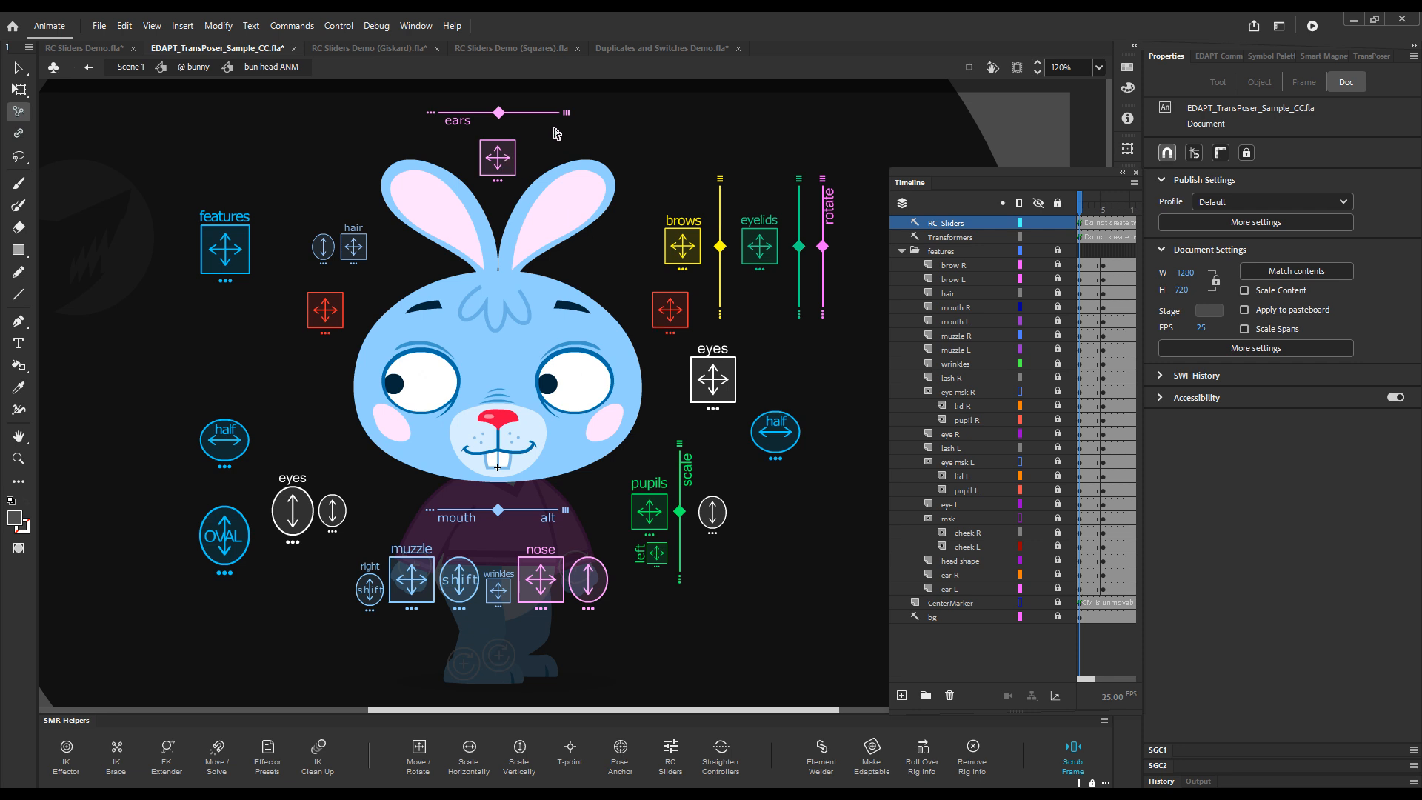
Rotate the bunny's ears with the ears slider and resize its pupils with the pupils scale slider.
left_click_drag(546, 123, 437, 123)
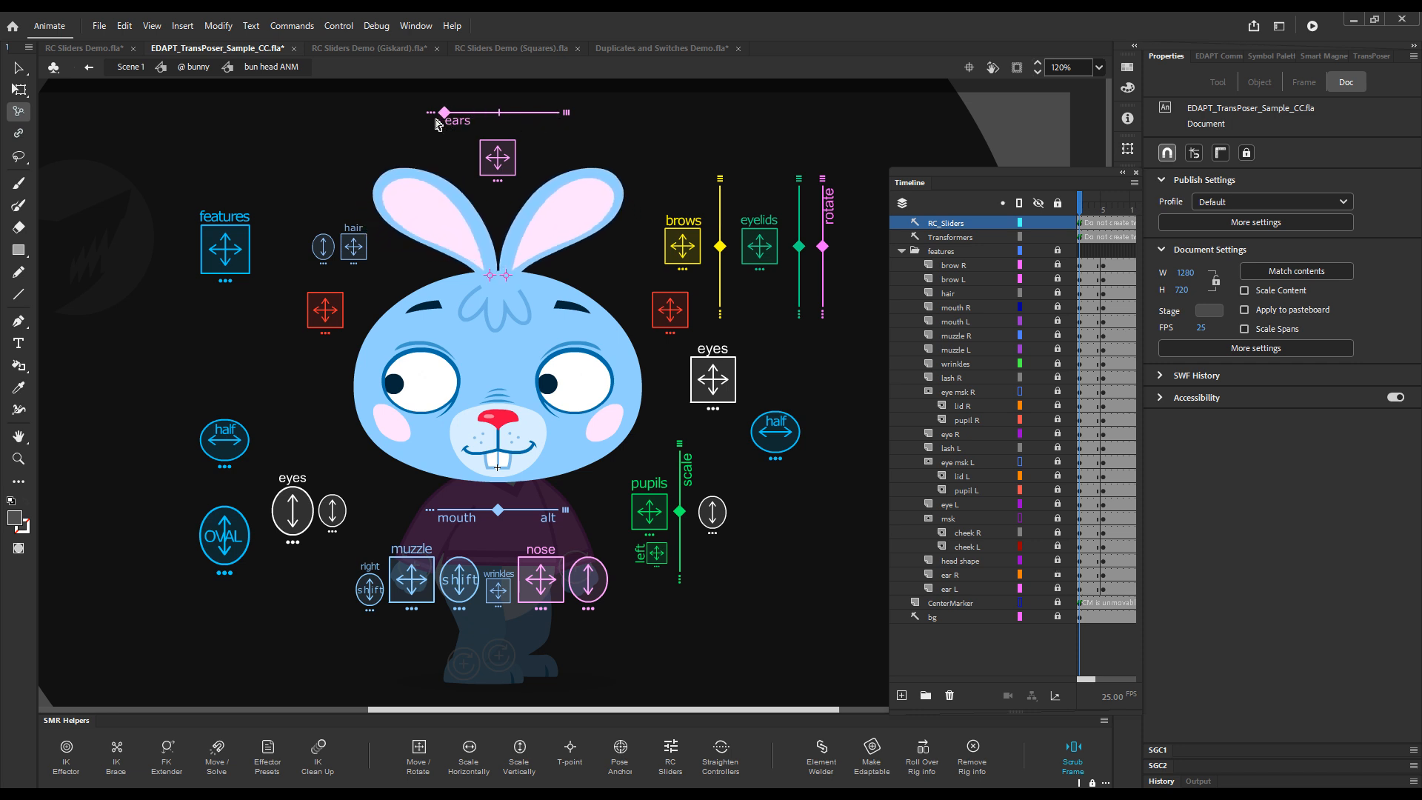
left_click_drag(683, 514, 710, 416)
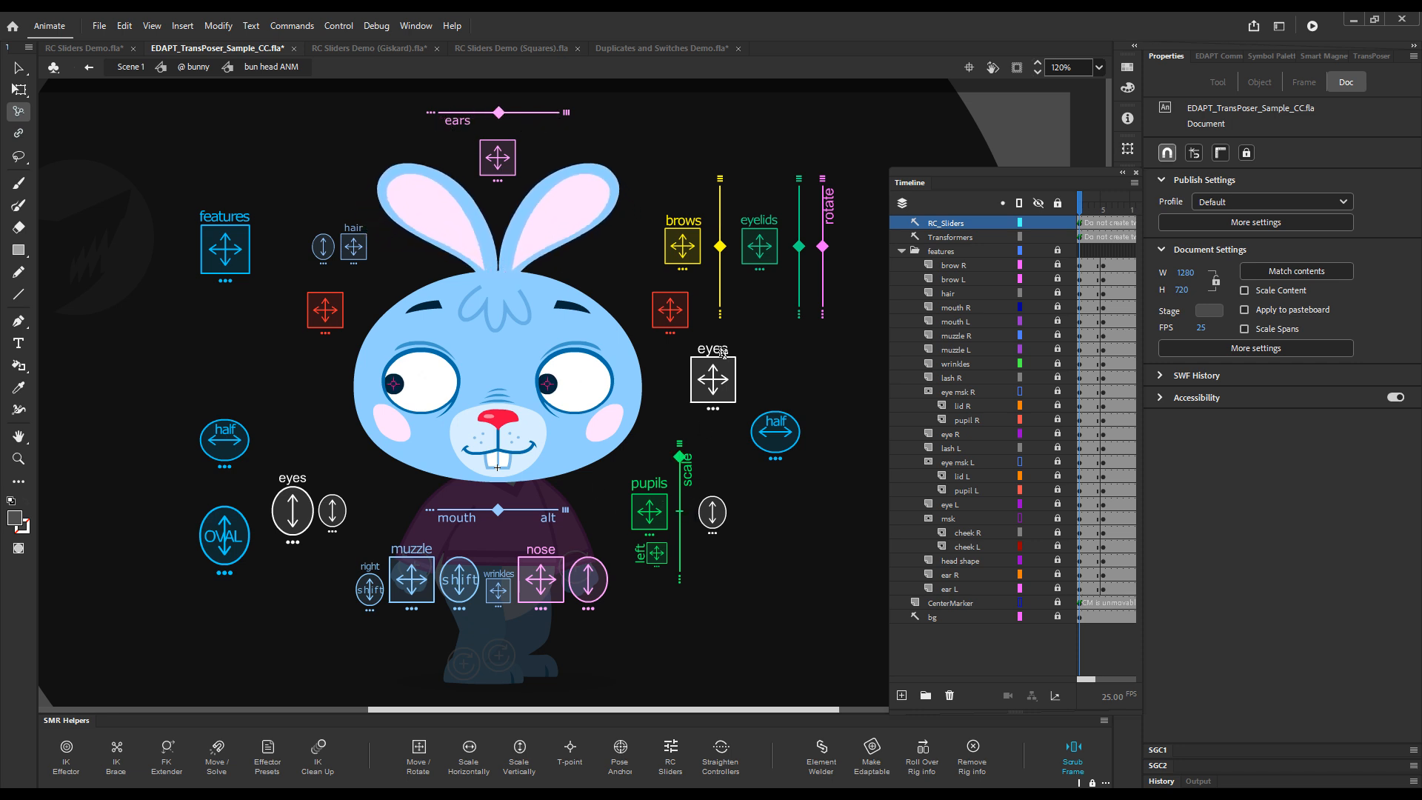
left_click_drag(722, 346, 647, 672)
Try lowering the bunny's brows and eyelids with their sliders and undo the eyelid change.
left_click_drag(720, 247, 722, 271)
mouse_move(803, 268)
left_mouse_down()
mouse_move(798, 307)
mouse_move(802, 283)
left_mouse_up()
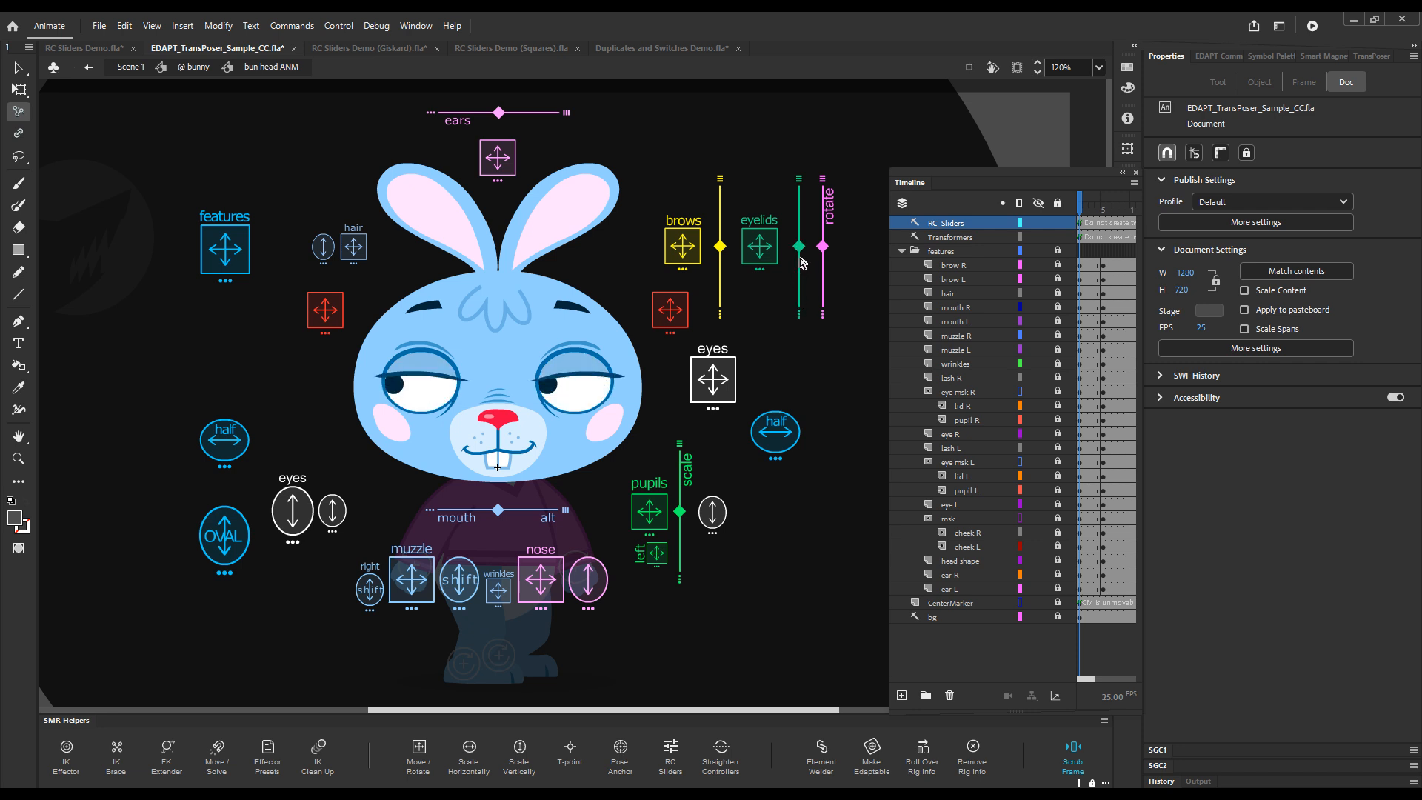
key("ctrl+z")
Change the bunny's mouth shape with the mouth slider, stepping back and forward through the mouth changes.
mouse_move(498, 516)
left_mouse_down()
mouse_move(581, 525)
mouse_move(453, 511)
mouse_move(498, 511)
mouse_move(472, 512)
left_mouse_up()
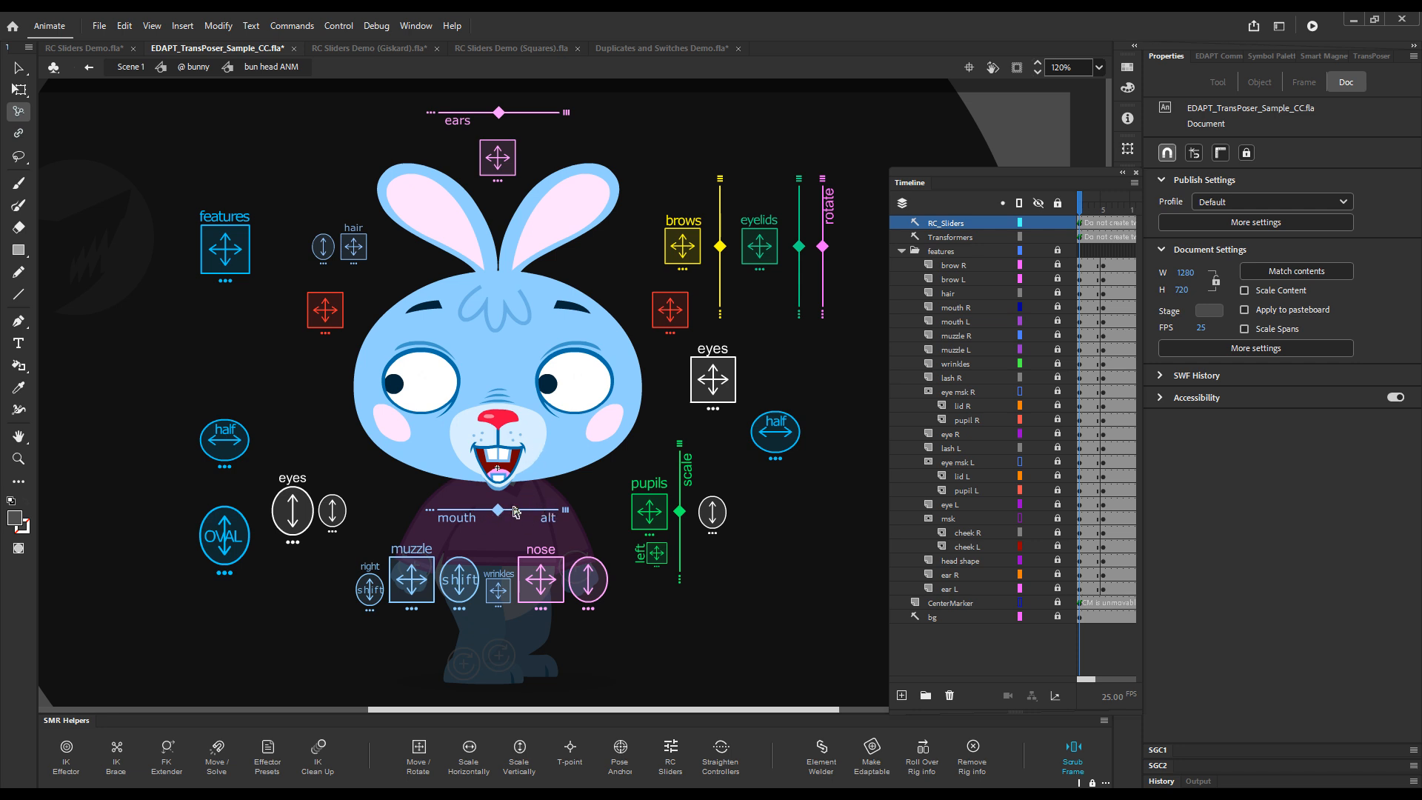
key("ctrl+z")
key("ctrl+z")
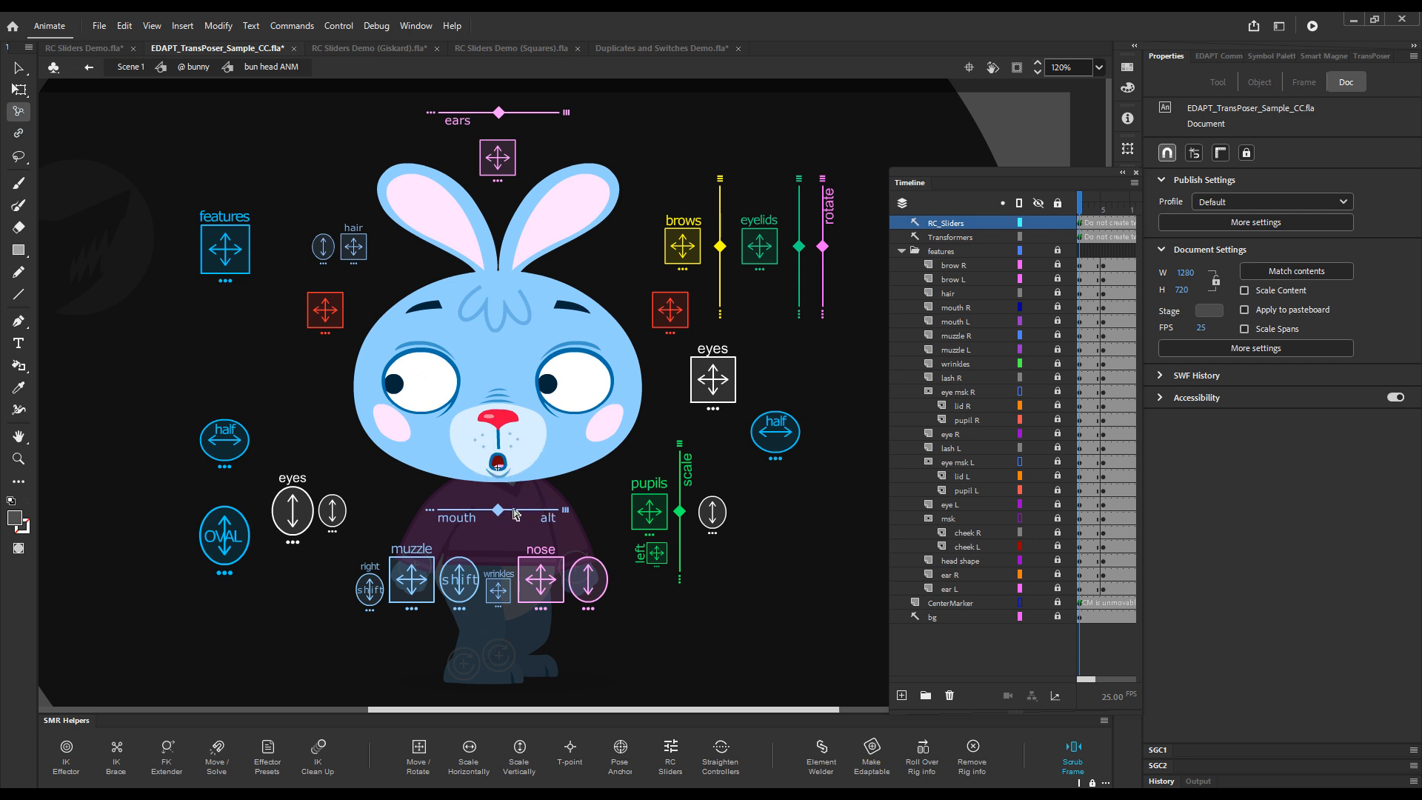
key("ctrl+z")
key("ctrl+y")
key("ctrl+y")
key("ctrl+y")
key("ctrl+y")
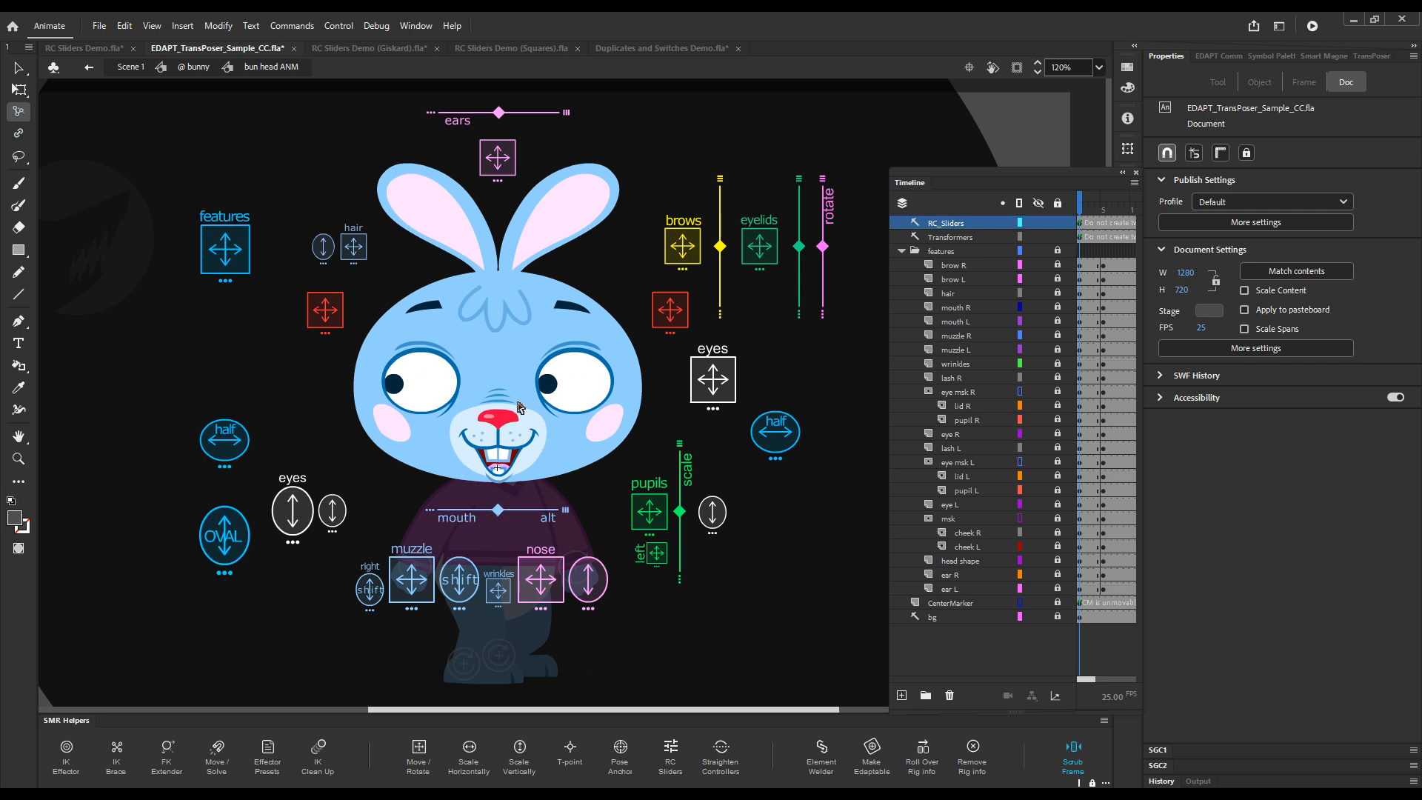
Swap the bunny's mouth for an alternate symbol using the mouth slider's secondary action, and scrub the first frames of the timeline.
key("alt")
left_click(471, 521, "alt")
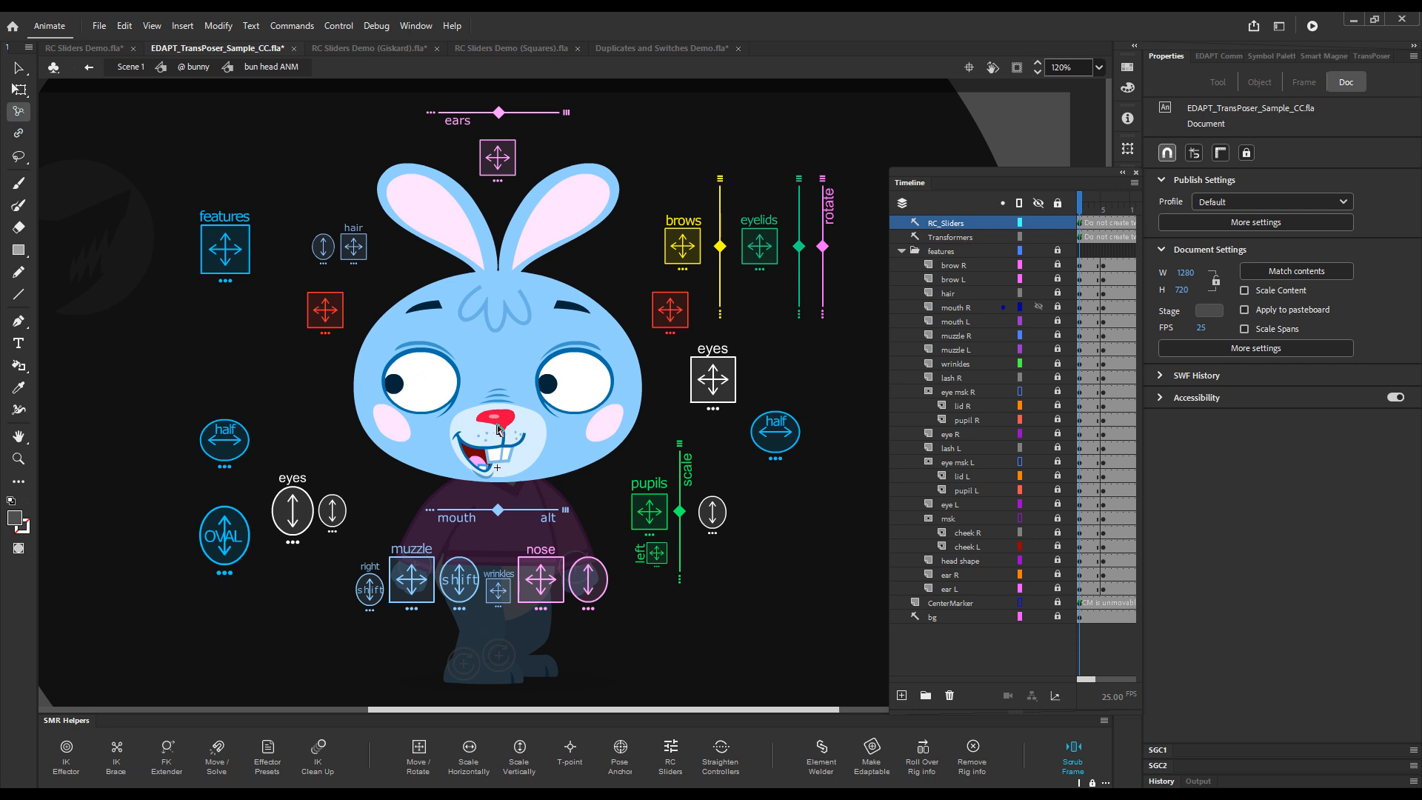
left_click(1110, 214)
left_click_drag(1110, 215, 1080, 215)
Cycle the bunny's mouth through its centred and sideways symbols in both directions with the mouth slider's secondary action.
key("alt")
left_click(530, 516, "alt")
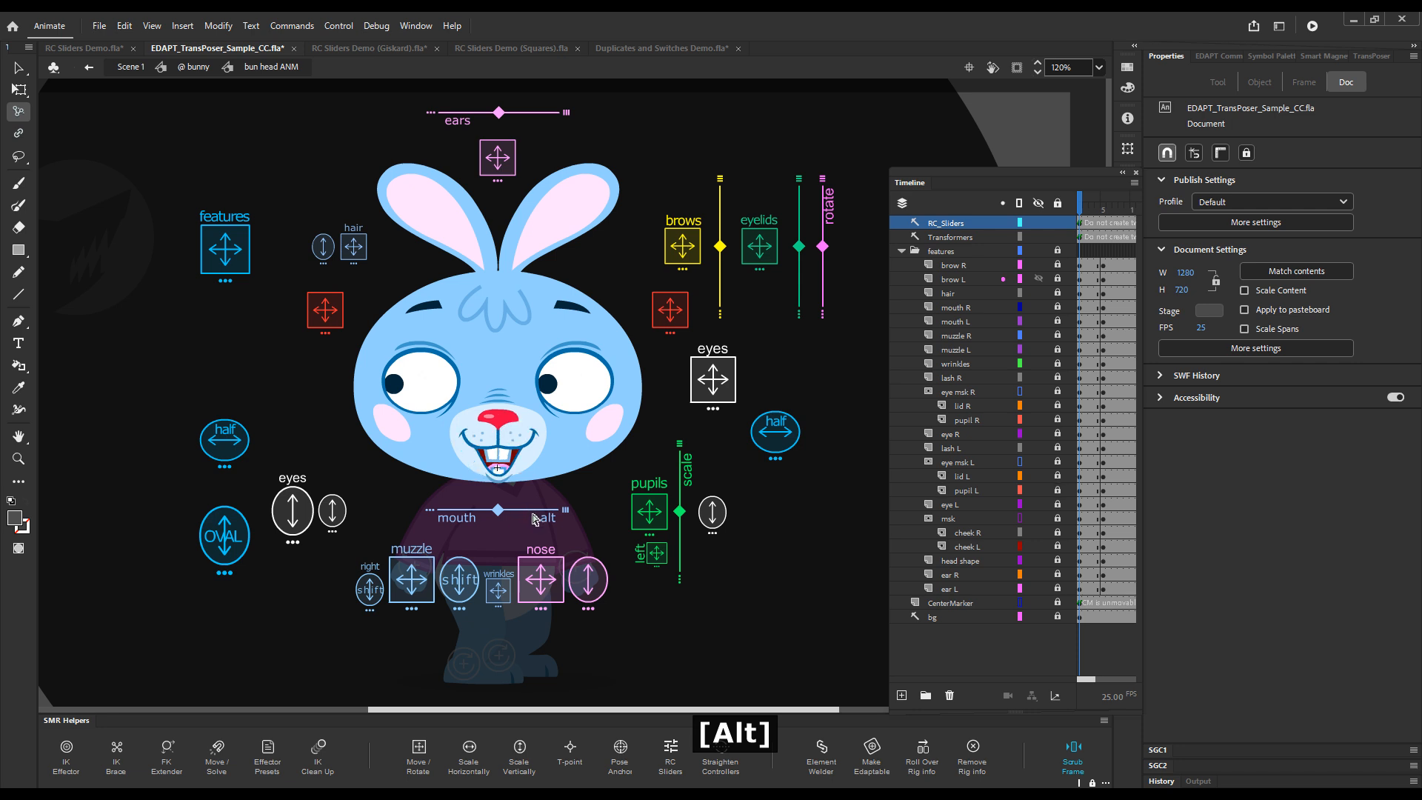
left_click(533, 515, "alt")
left_click(467, 510, "alt")
left_click(547, 515, "alt")
left_click(533, 517, "alt")
left_click(521, 517, "alt")
left_click(521, 515, "alt")
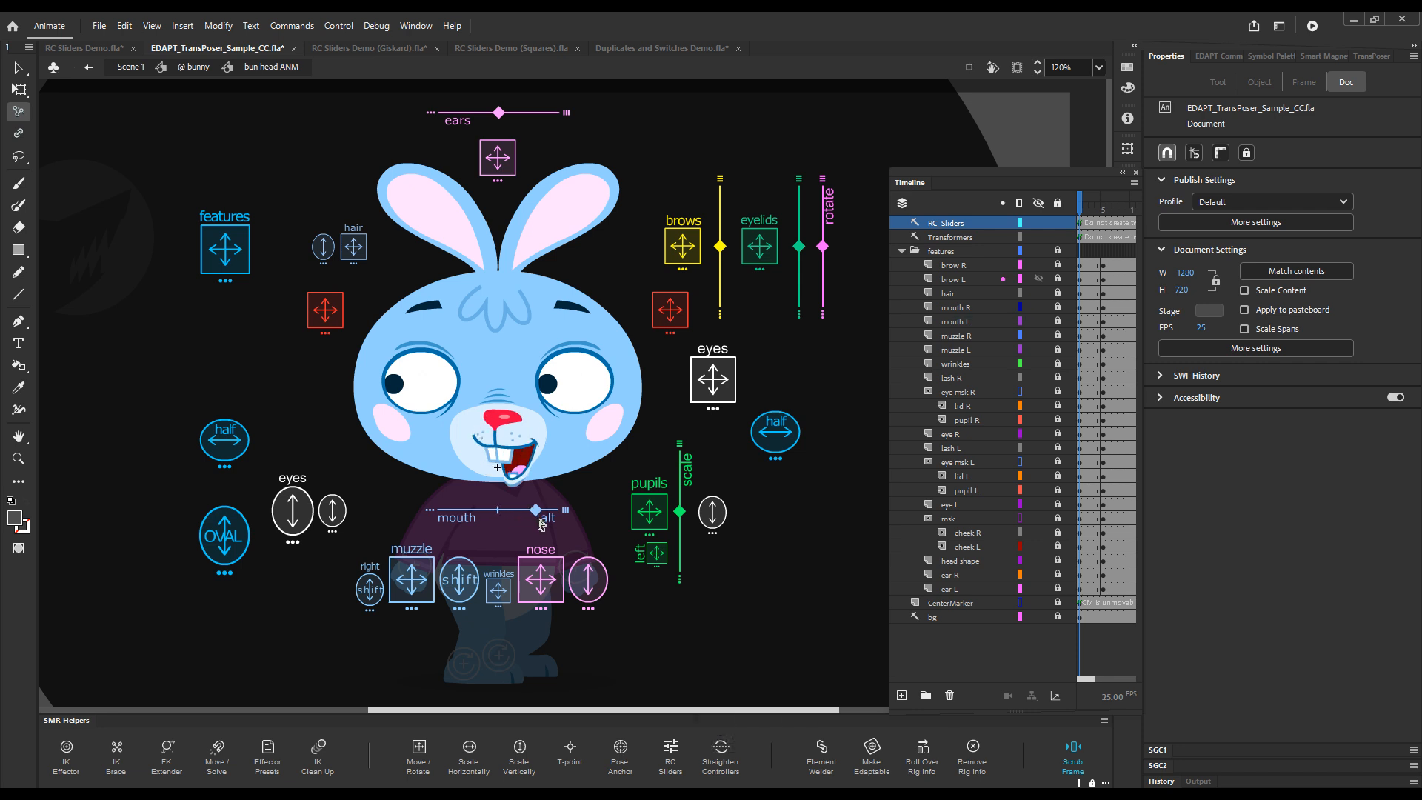
left_click(472, 514, "alt")
Switch to the RC Sliders Demo (Giskard) document and turn the robot through different views with the long horizontal slider.
key("ctrl+Tab")
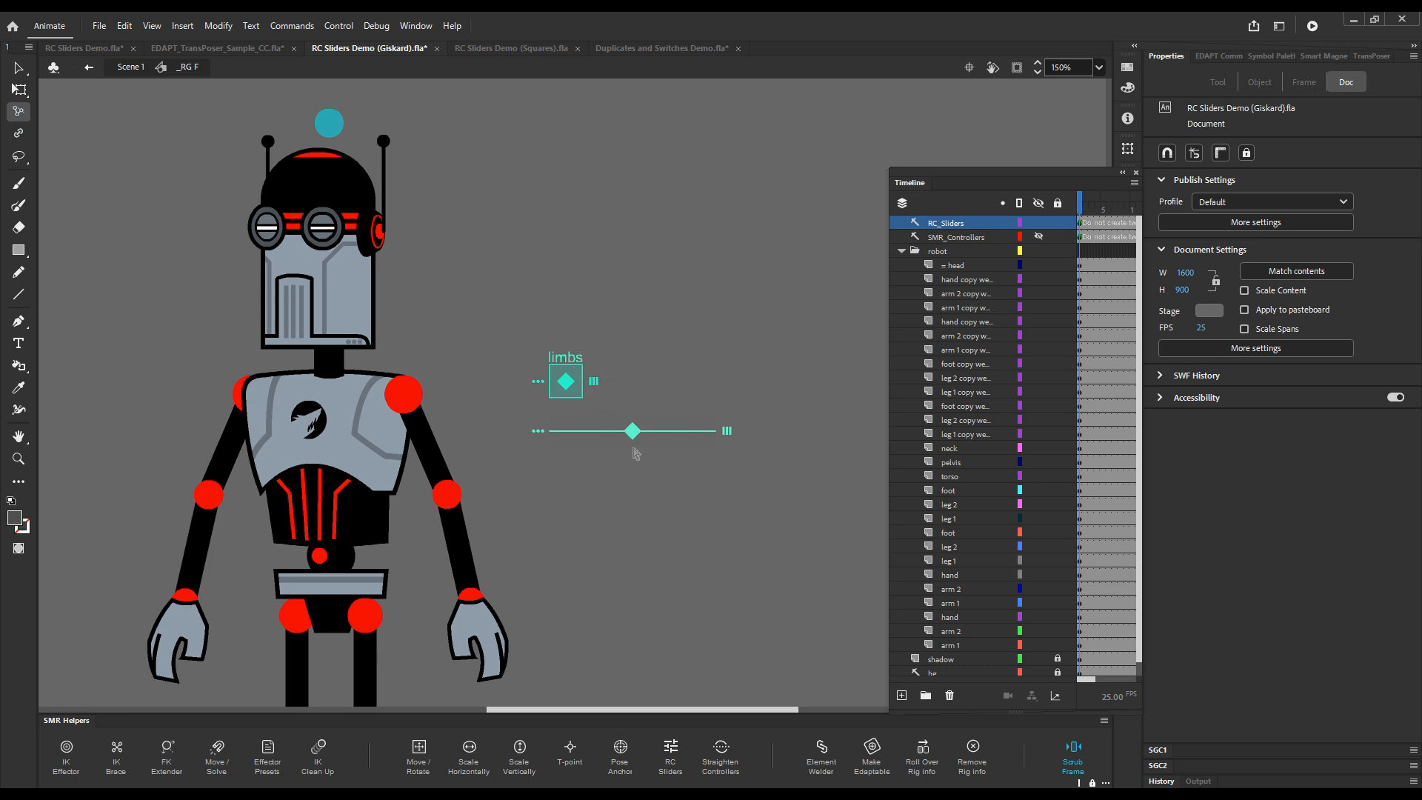
left_click_drag(631, 431, 552, 451)
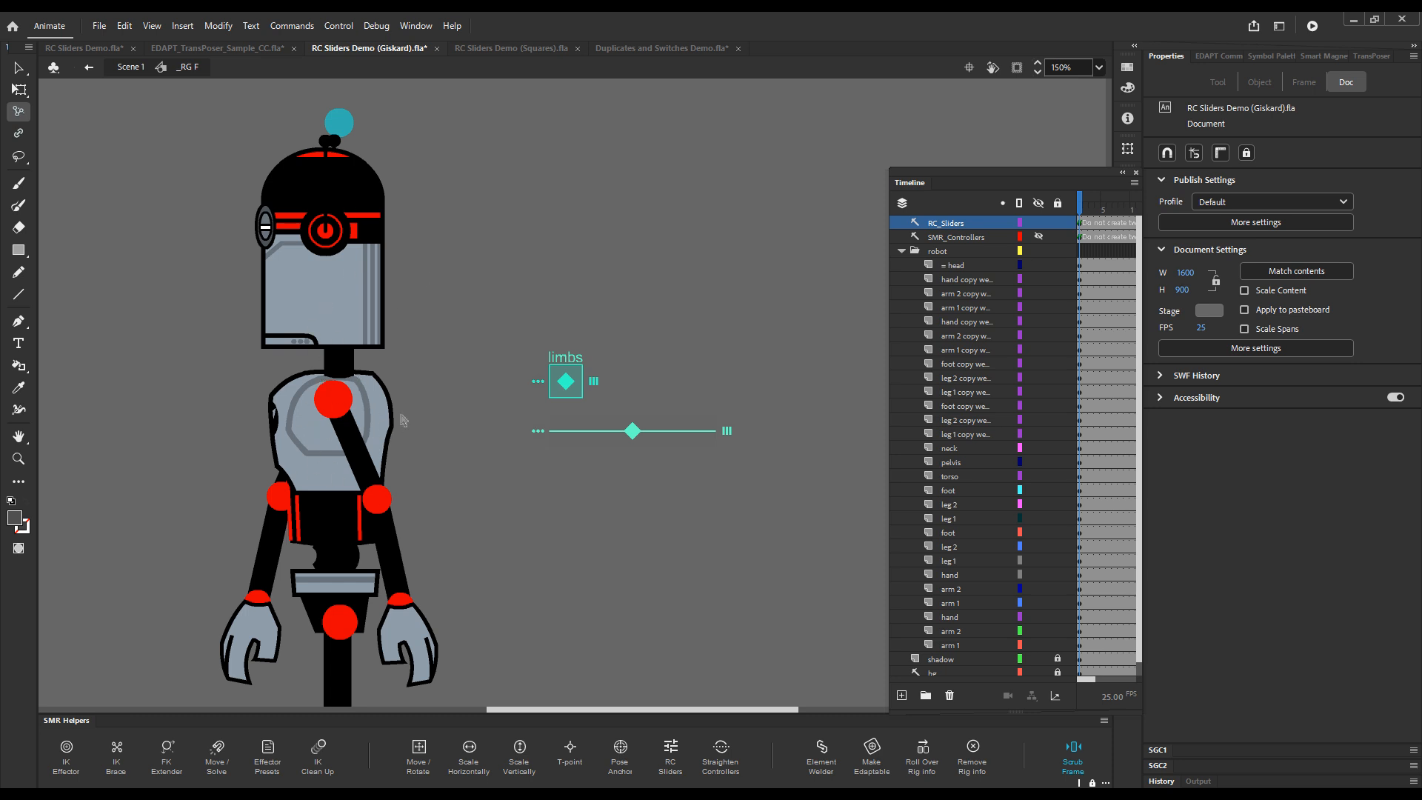
left_click_drag(654, 440, 697, 443)
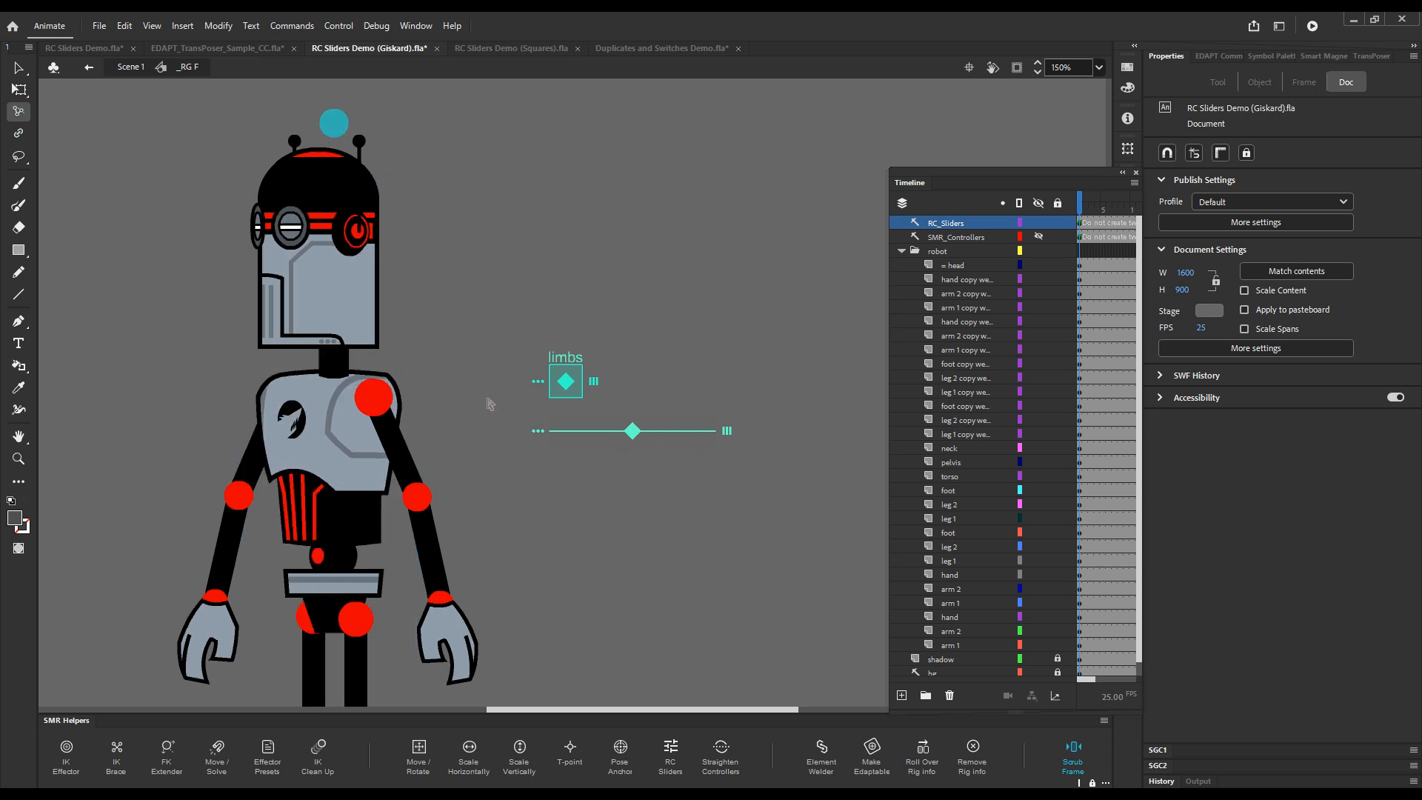
left_click_drag(635, 433, 693, 457)
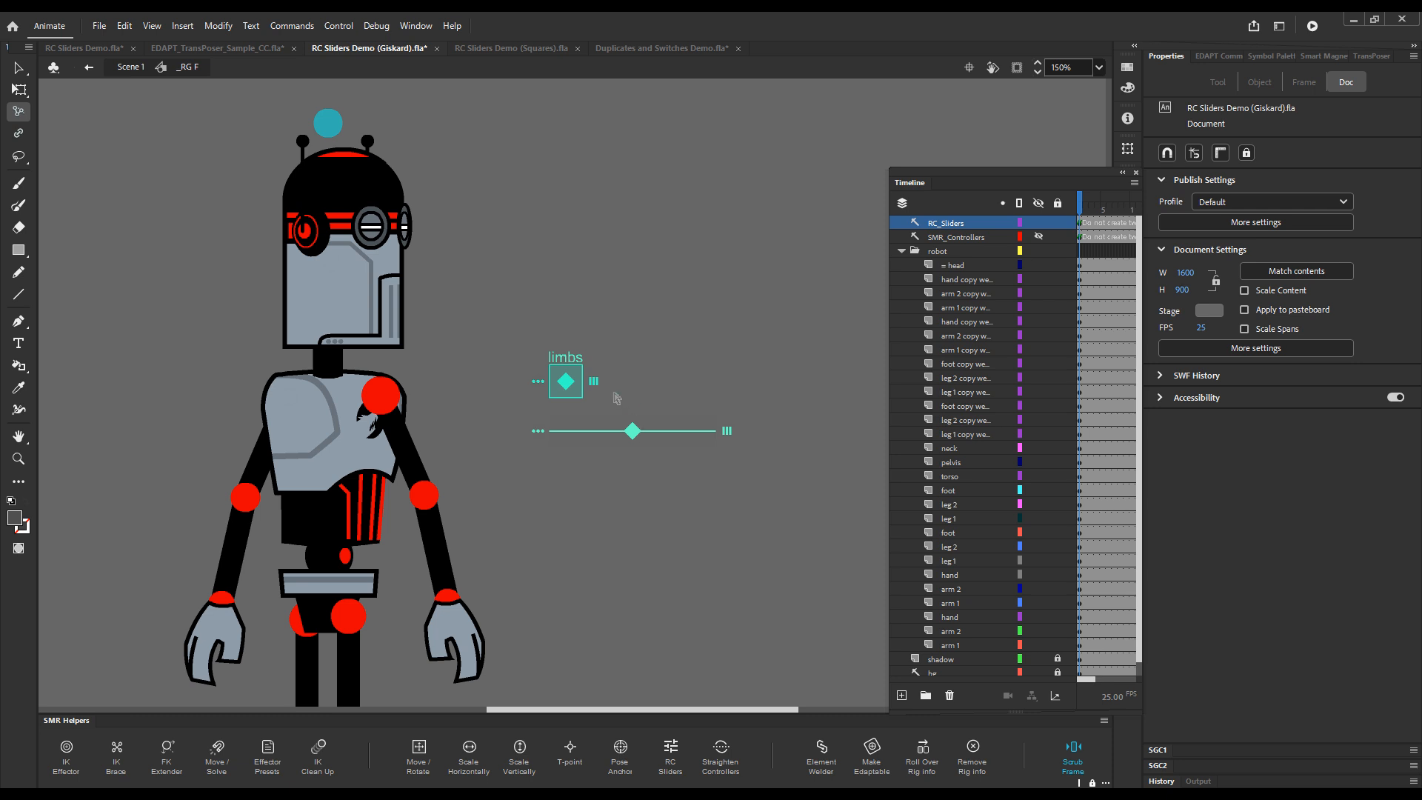
Toggle which limbs appear in front of the robot with the limbs switch while turning the robot to other views.
left_click(568, 400)
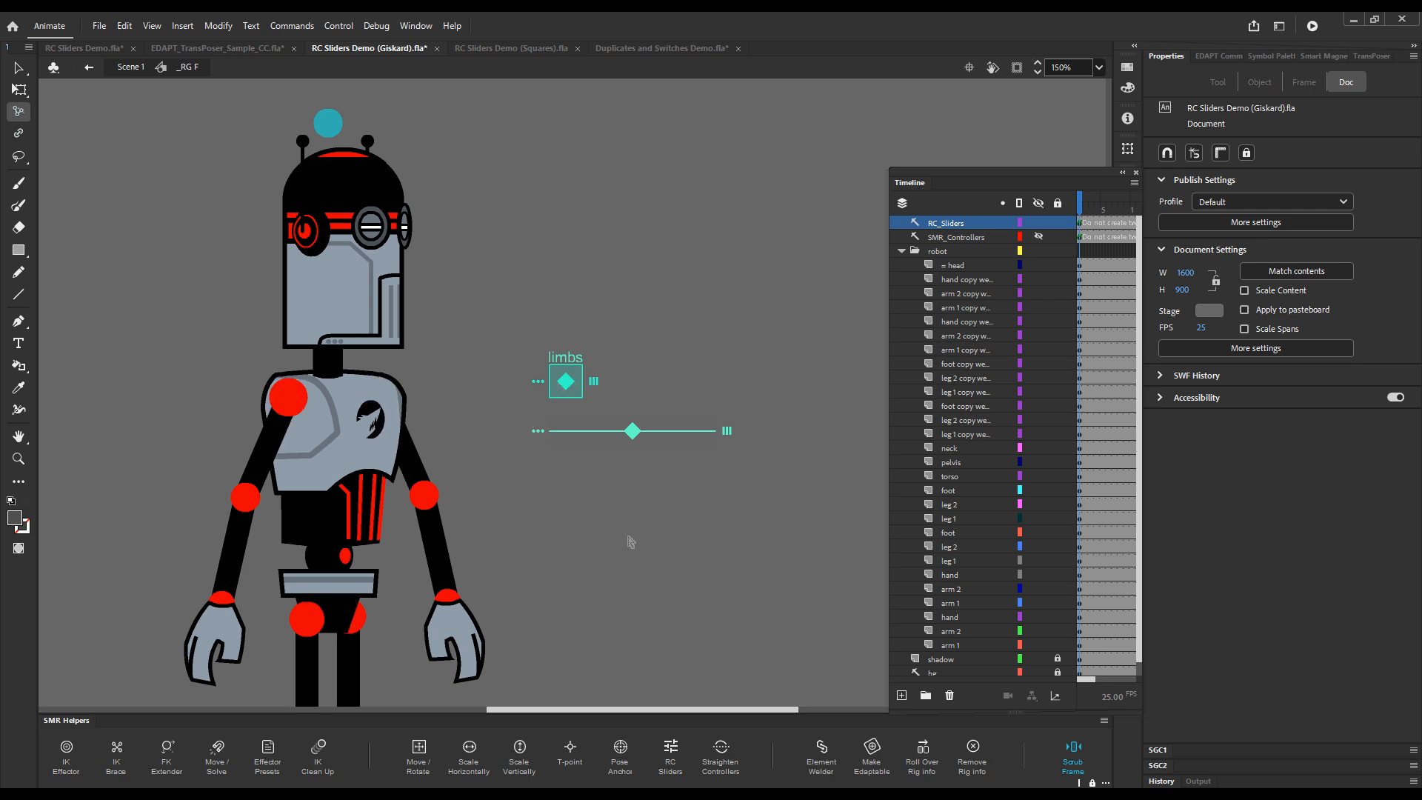
mouse_move(647, 434)
left_mouse_down()
mouse_move(680, 432)
mouse_move(668, 452)
left_mouse_up()
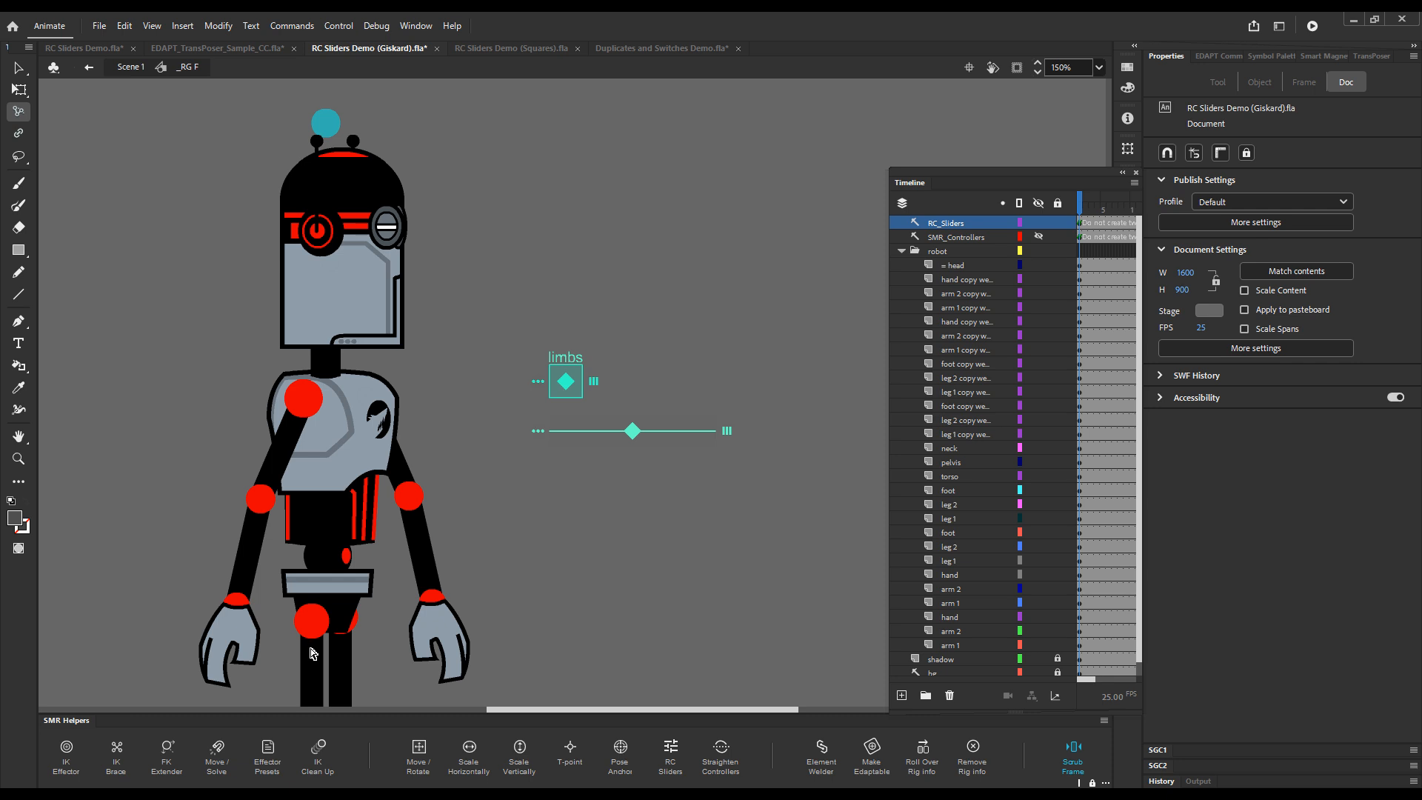
left_click_drag(630, 435, 554, 463)
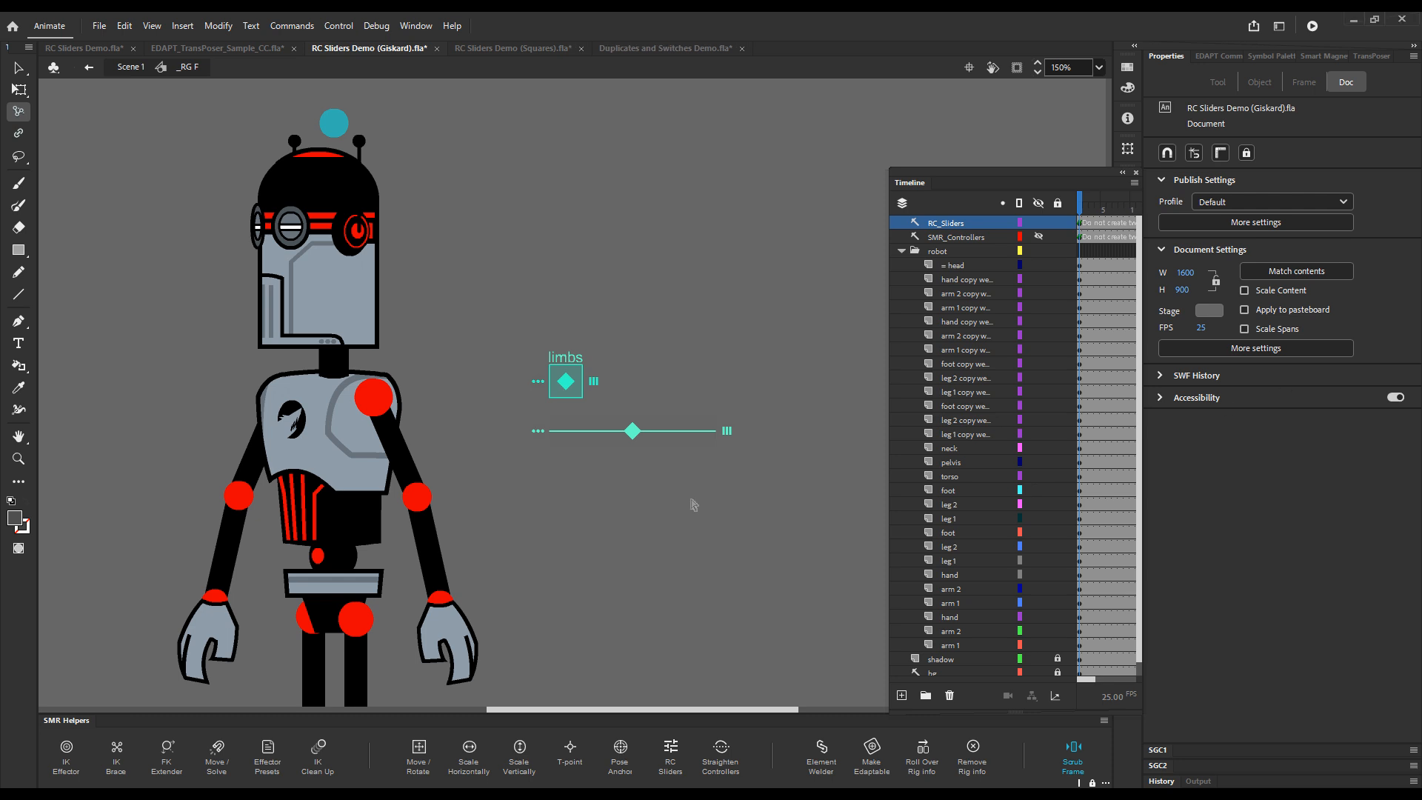
left_click_drag(642, 440, 708, 440)
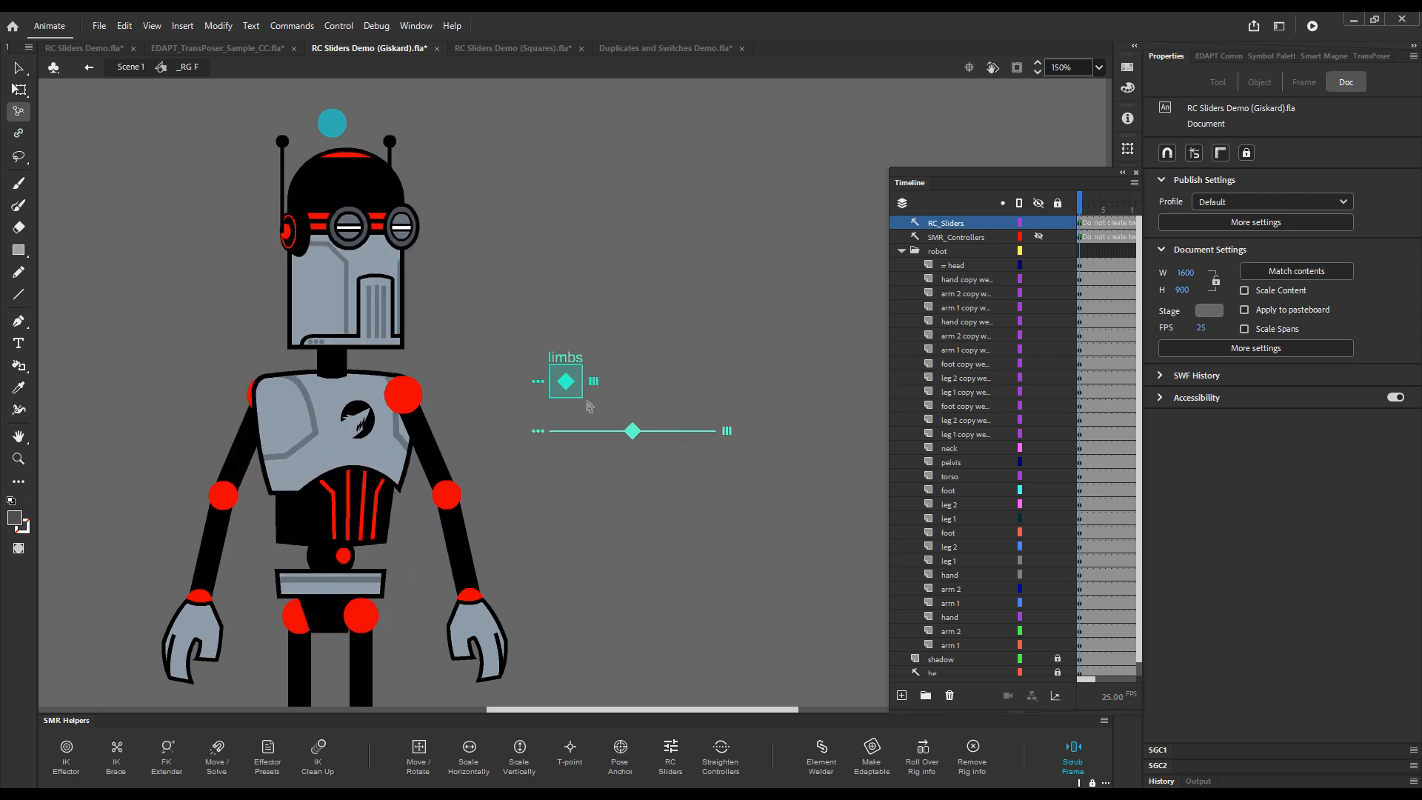
left_click(572, 392)
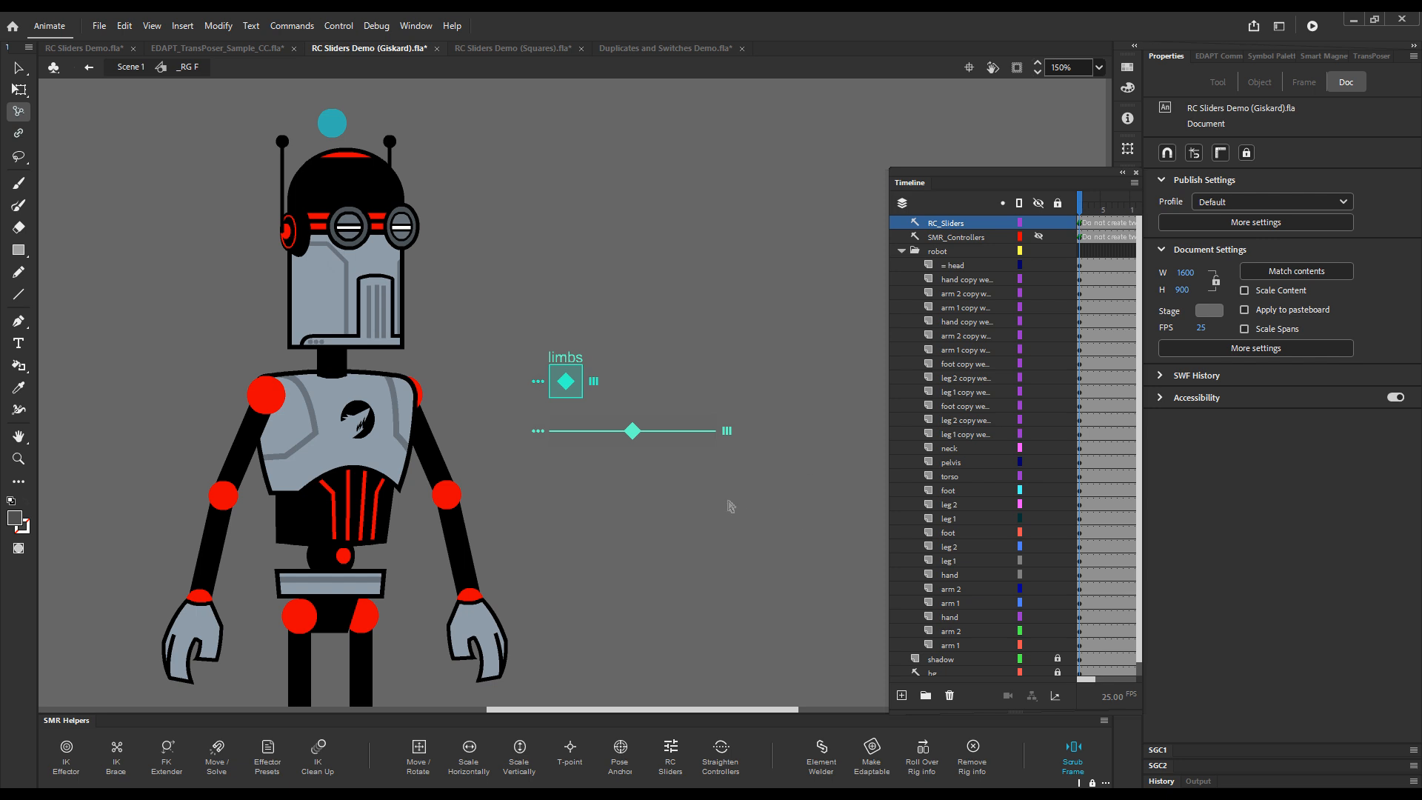
Switch to the Opera browser and read through the Create And Manage RC Sliders page.
left_click(592, 793)
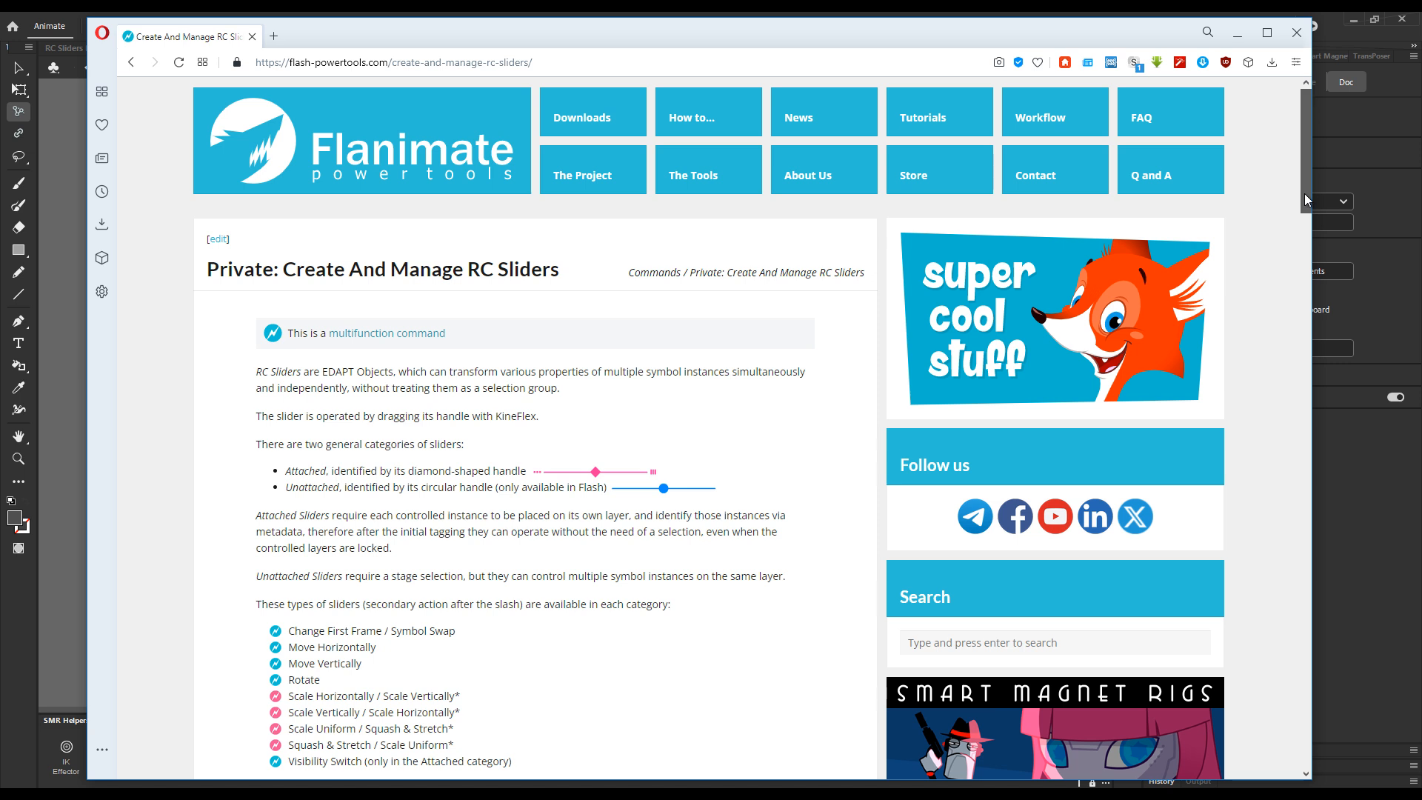
left_click_drag(1305, 195, 1303, 480)
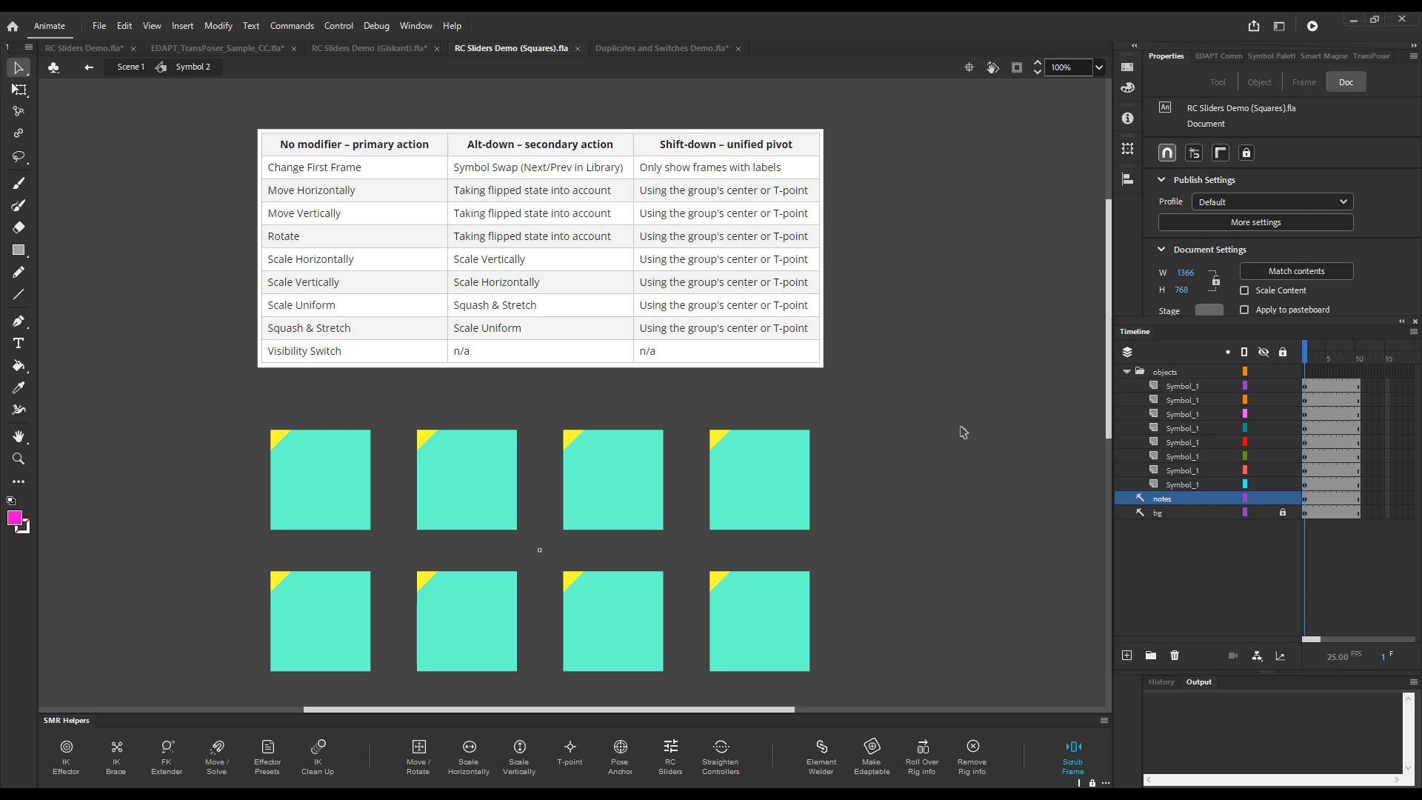
In the RC Sliders Demo (Squares) document, locate the Create And Manage RC Sliders command in both command lists.
left_click(296, 29)
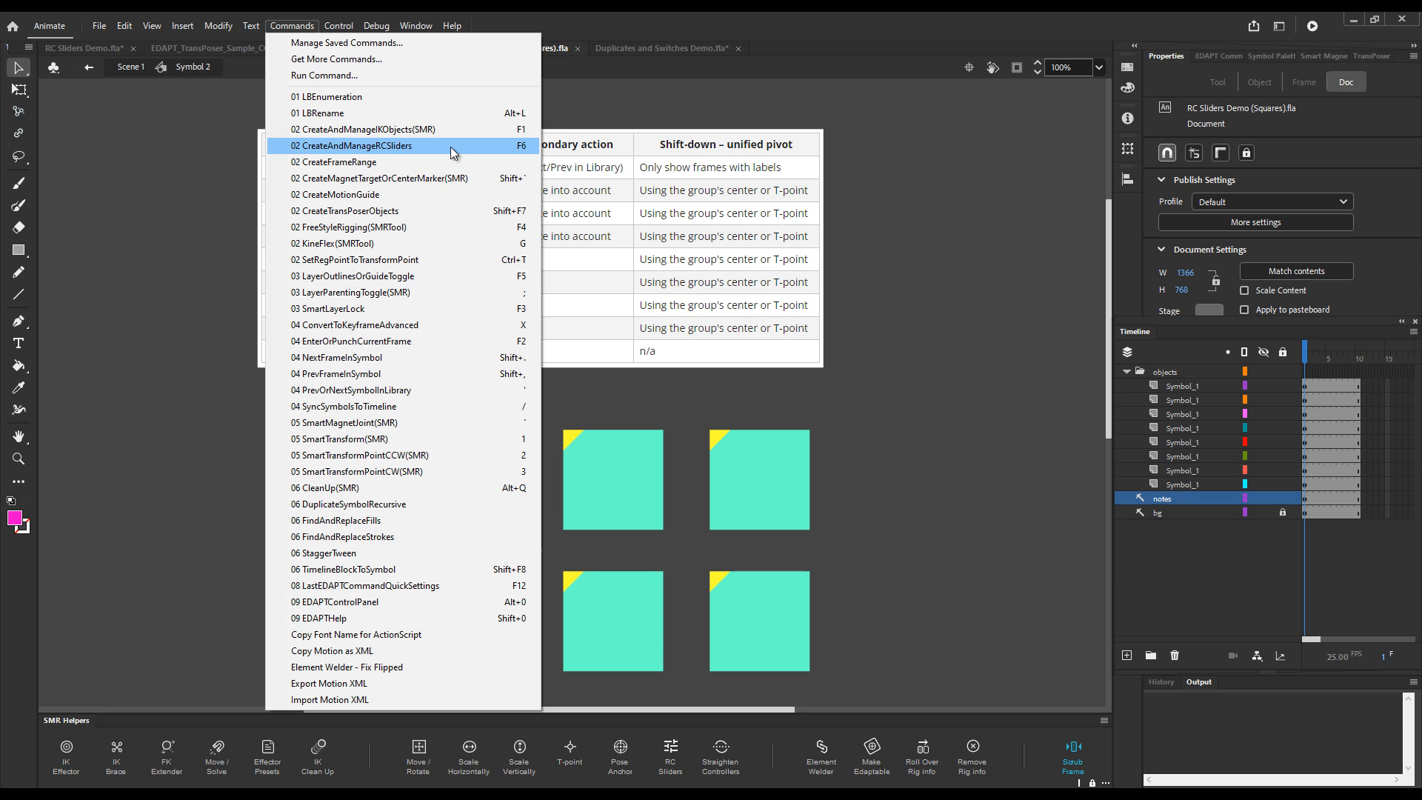
left_click(975, 225)
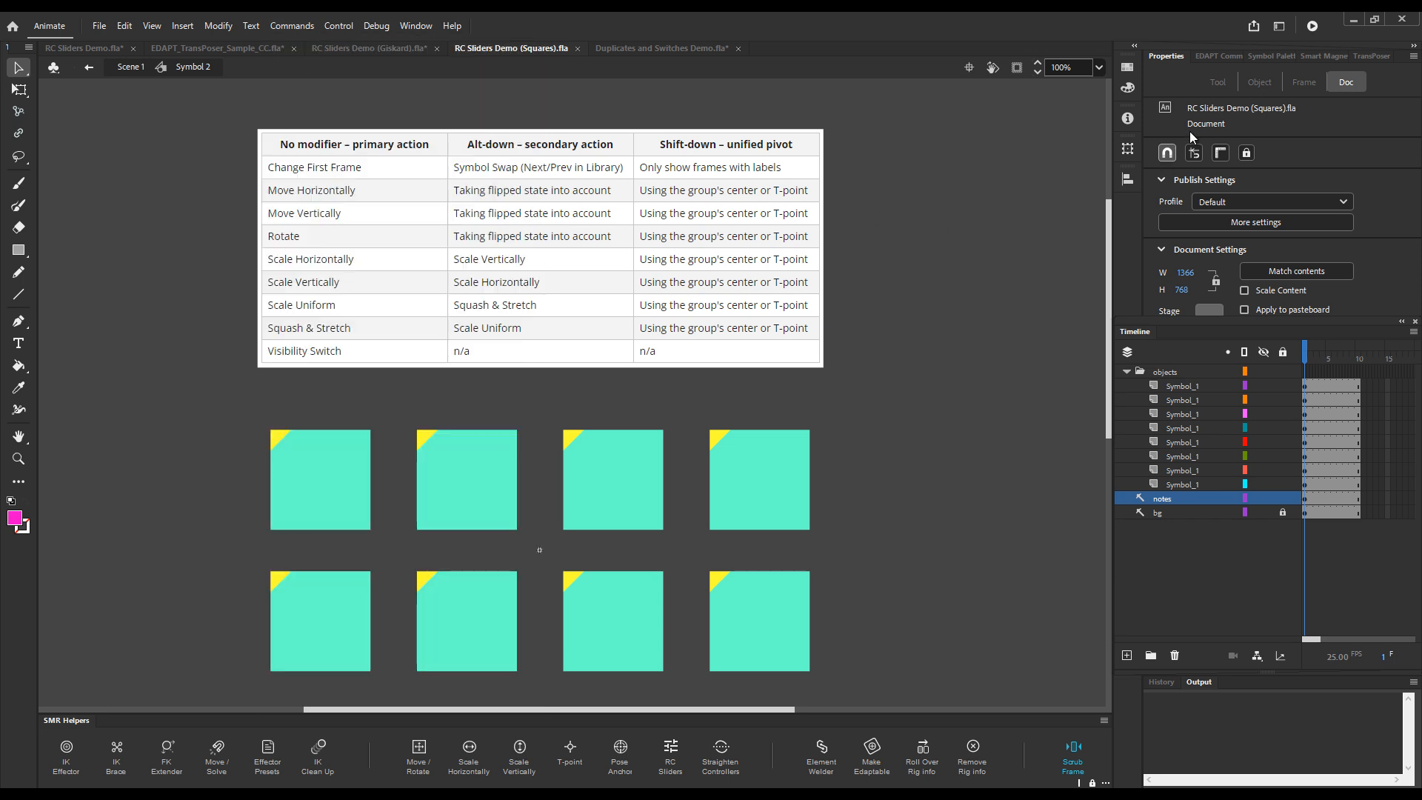
left_click(1230, 58)
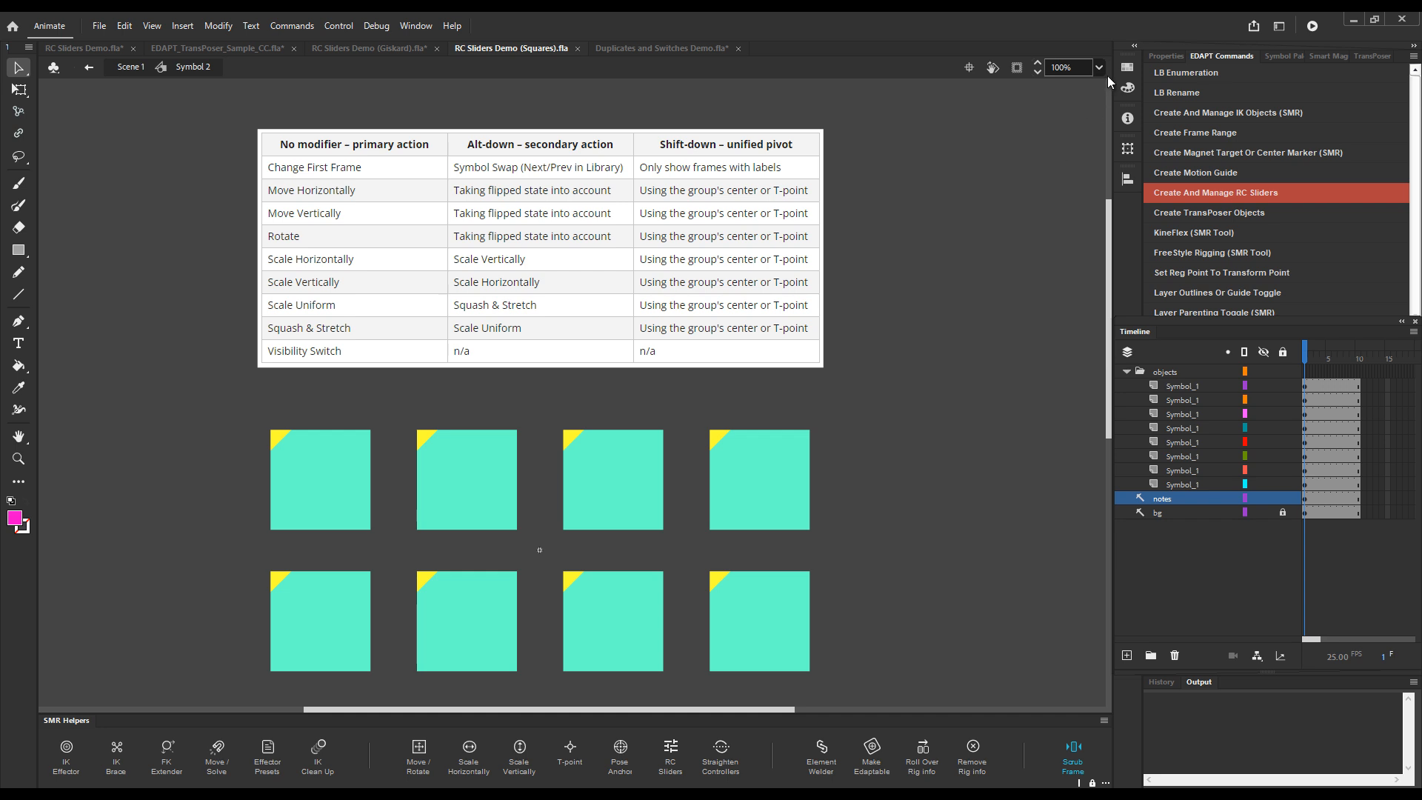
left_click(1165, 55)
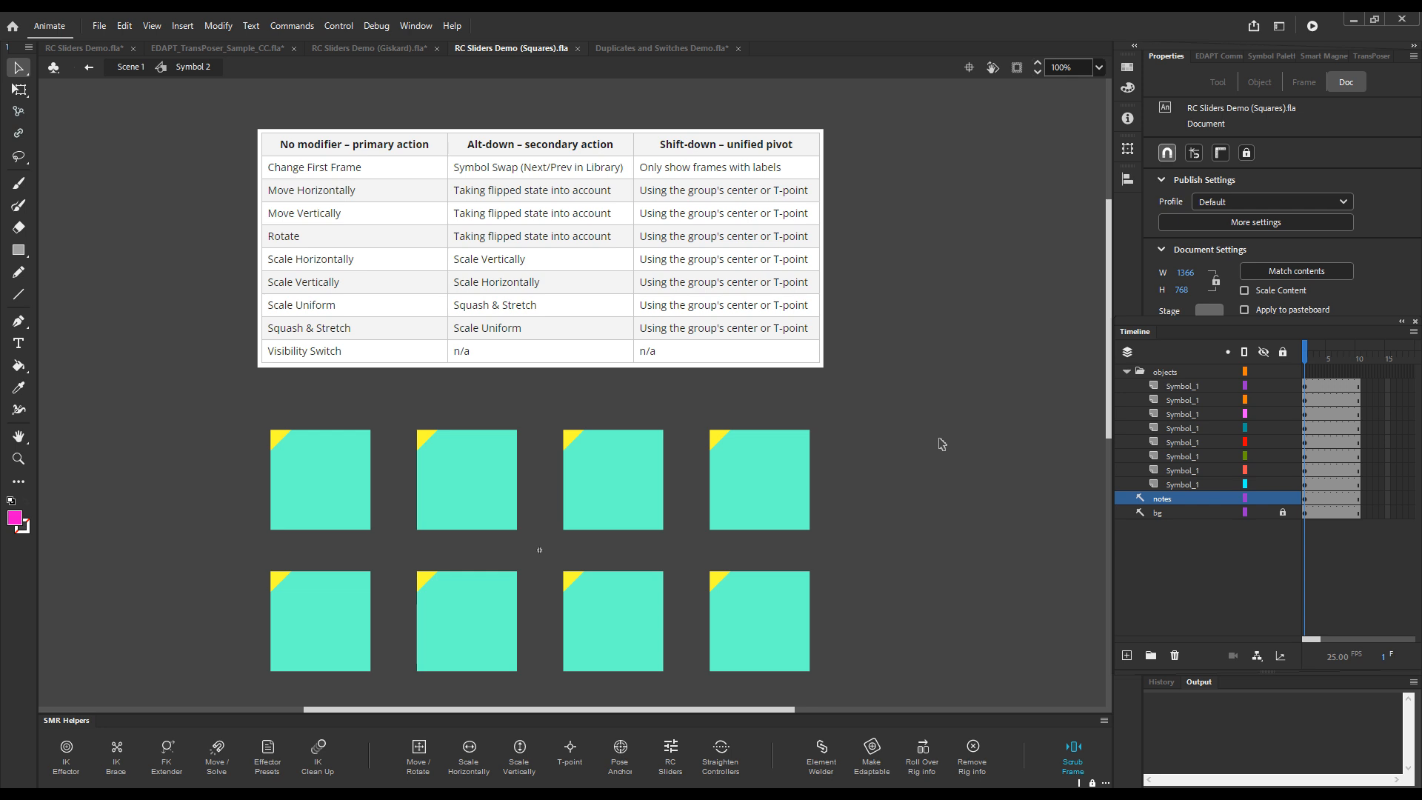
Select all eight squares and start a new RC slider of type Rotate with Normal size.
left_click_drag(954, 437, 184, 671)
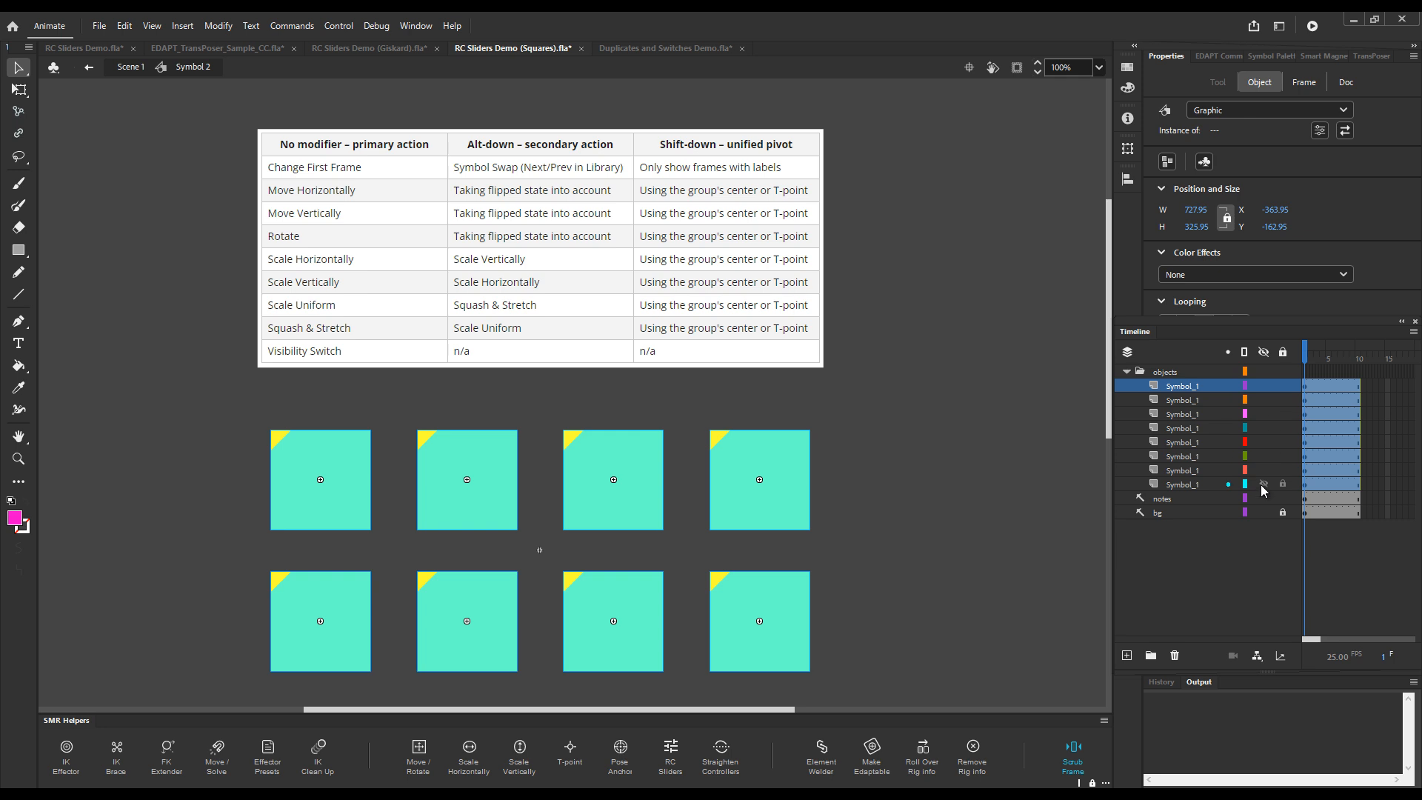
left_click(670, 752)
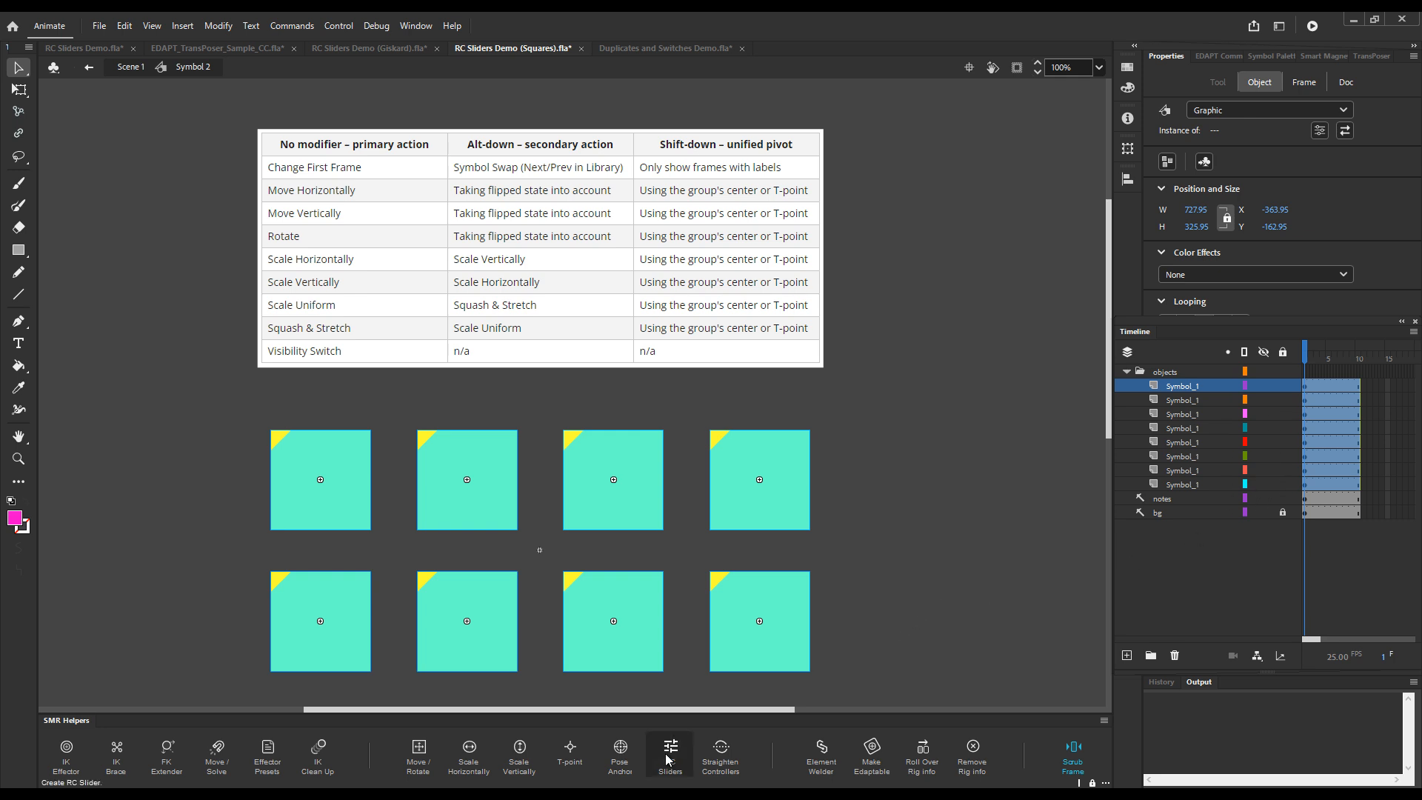
left_click_drag(777, 214, 939, 163)
left_click(939, 234)
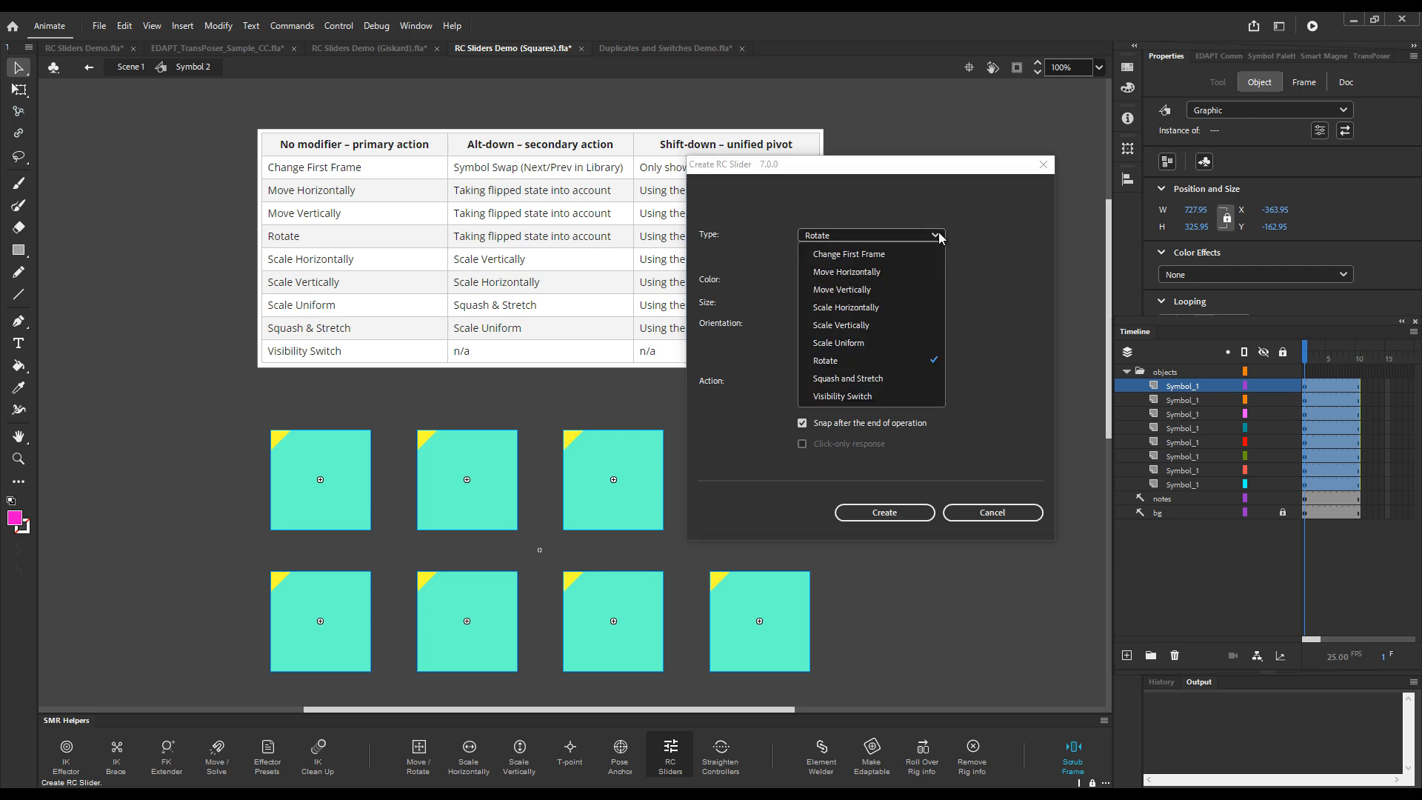
left_click(914, 360)
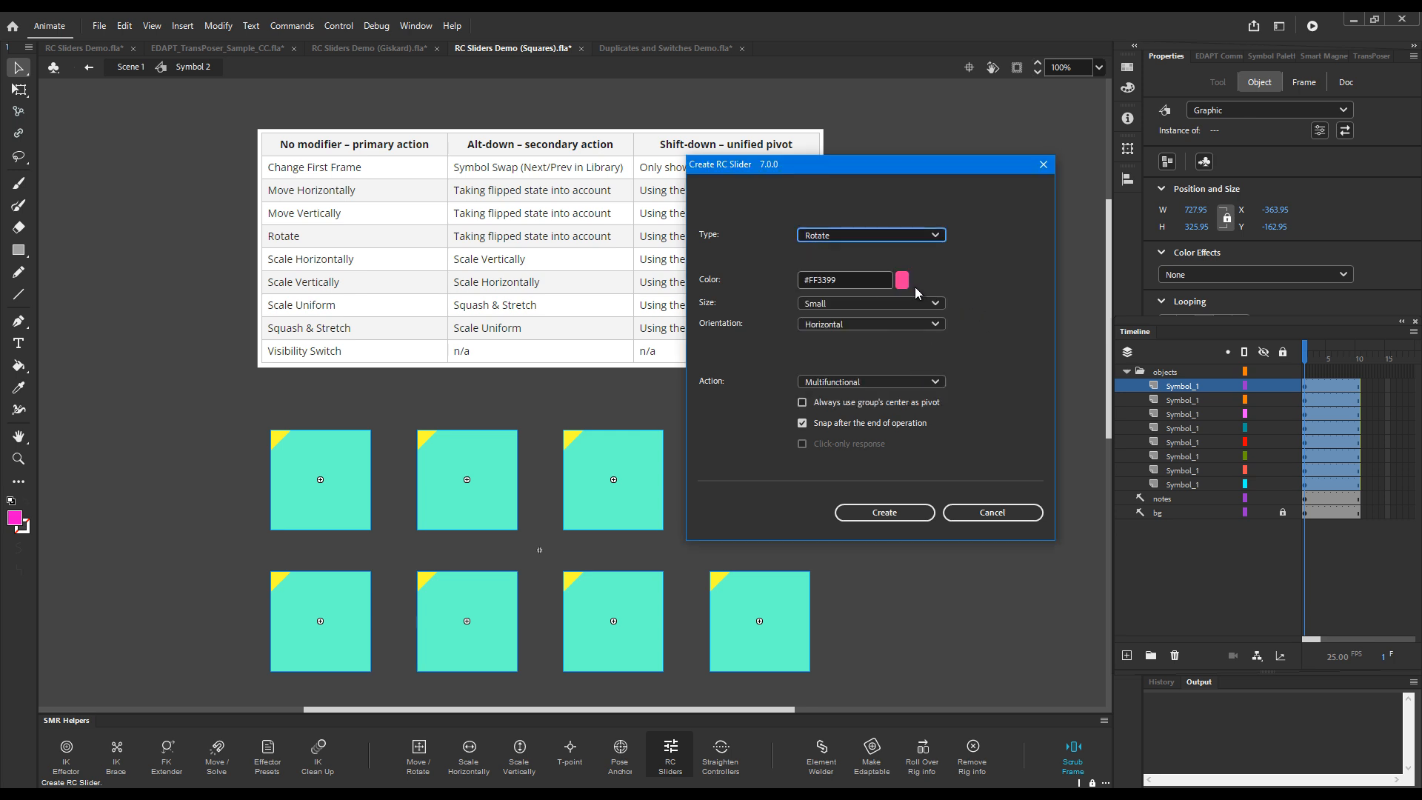
left_click(926, 303)
left_click(928, 336)
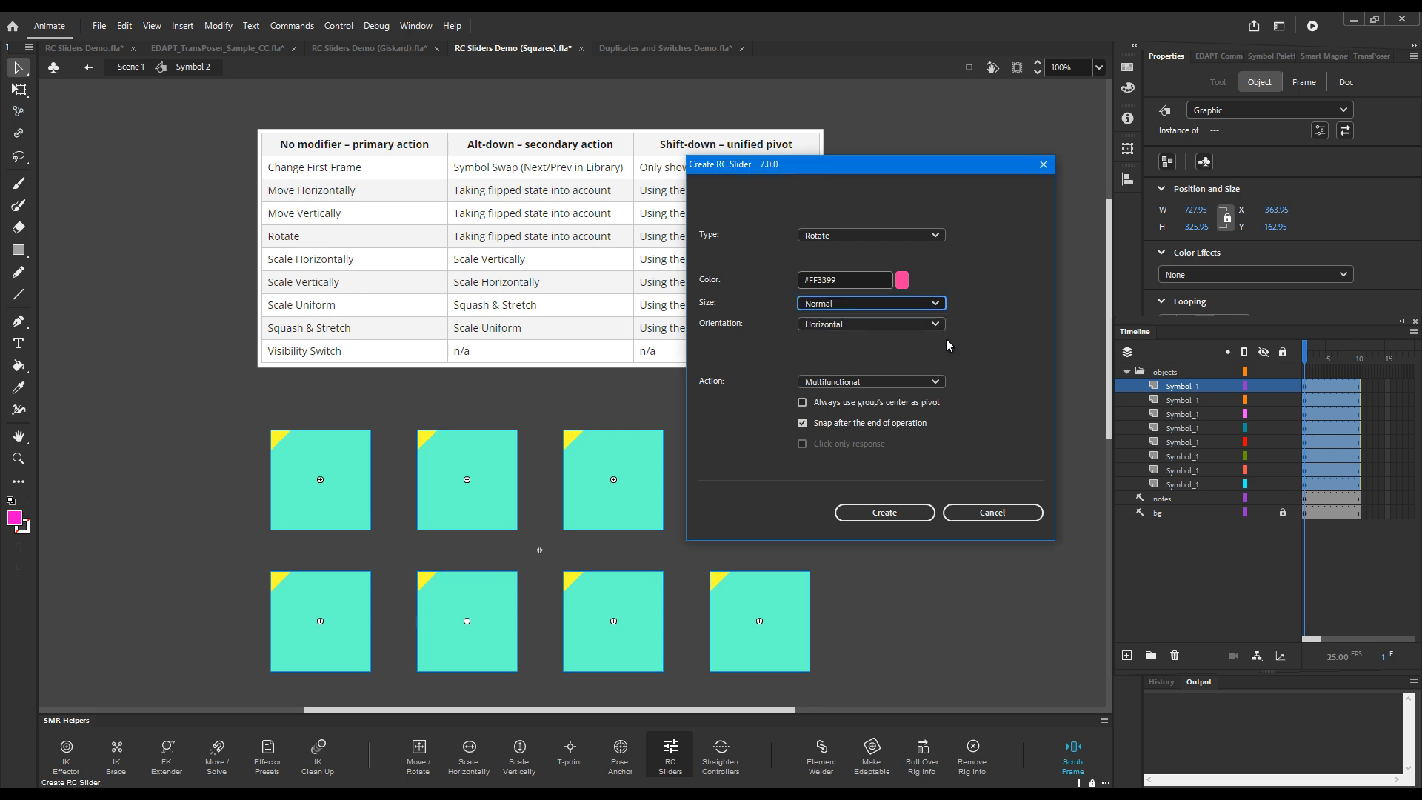
Keep the slider's orientation Horizontal and its action Multifunctional, and create the slider.
left_click(935, 324)
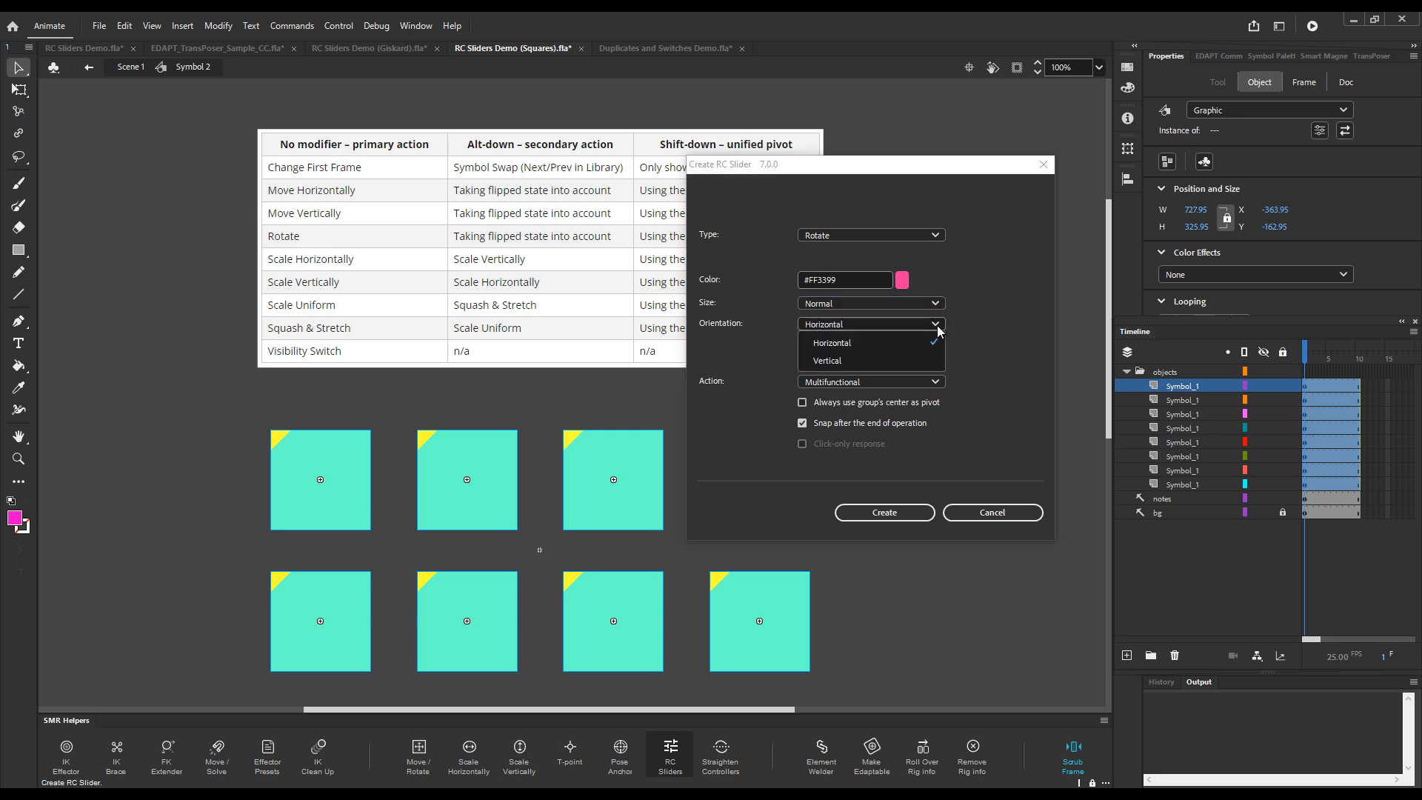
left_click(972, 332)
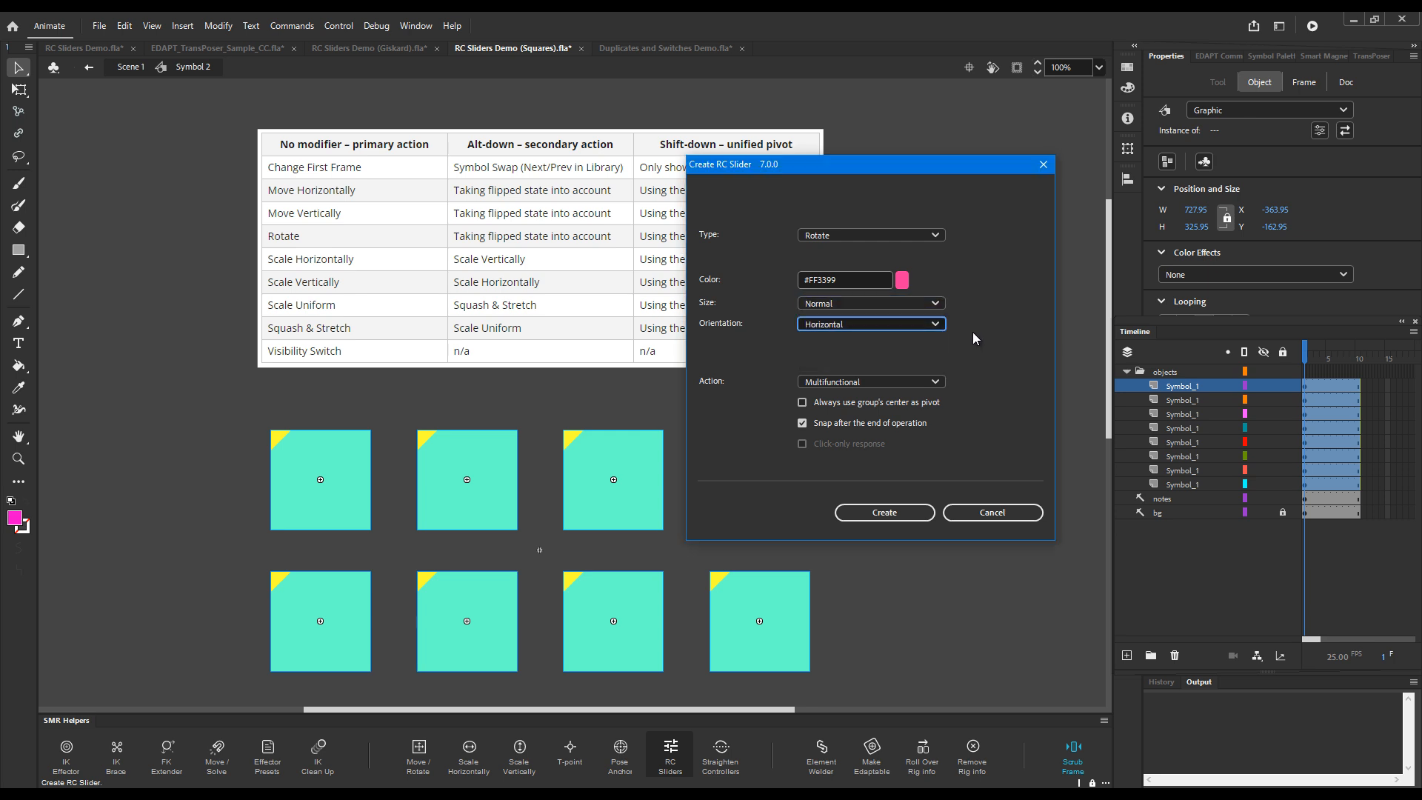
left_click(937, 384)
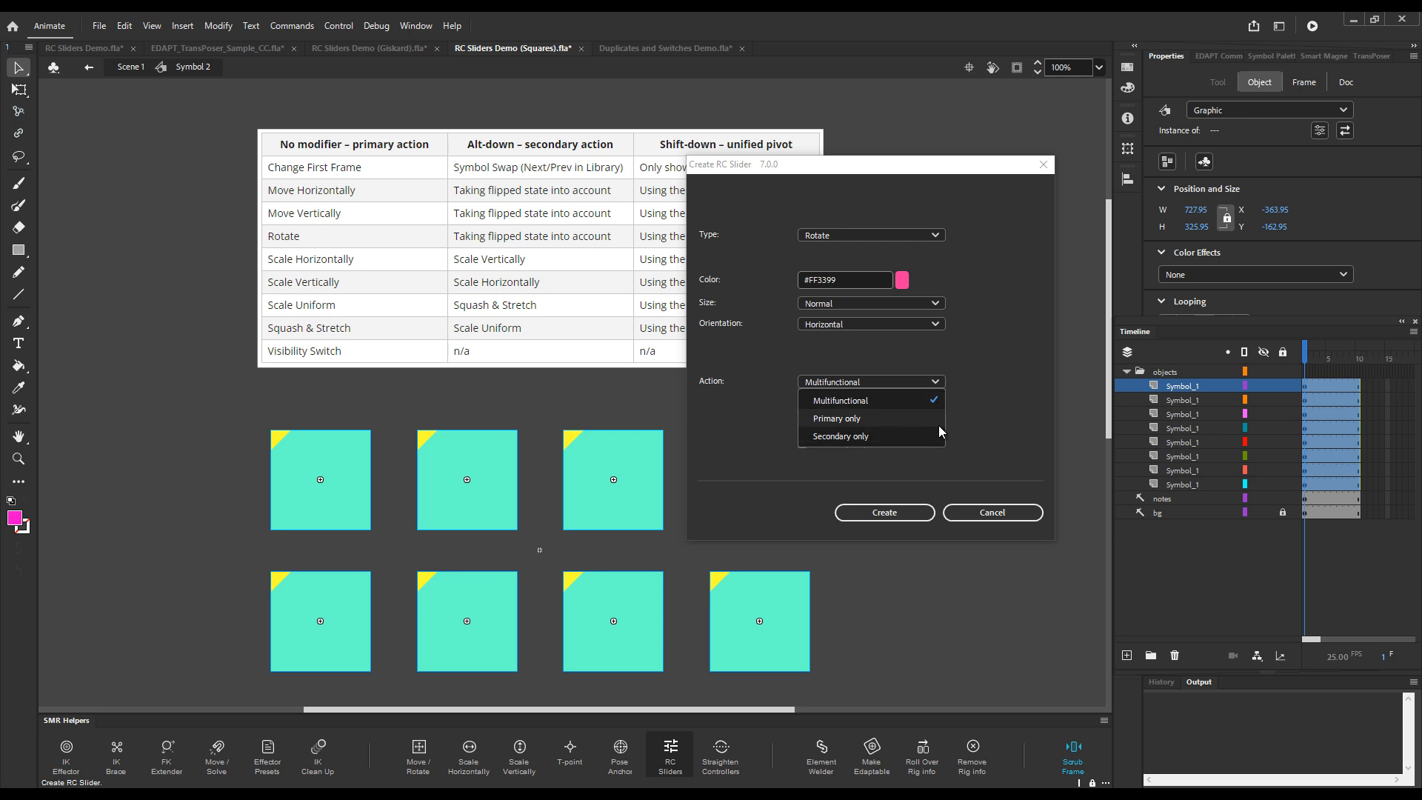
left_click(979, 429)
left_click_drag(979, 162, 1125, 135)
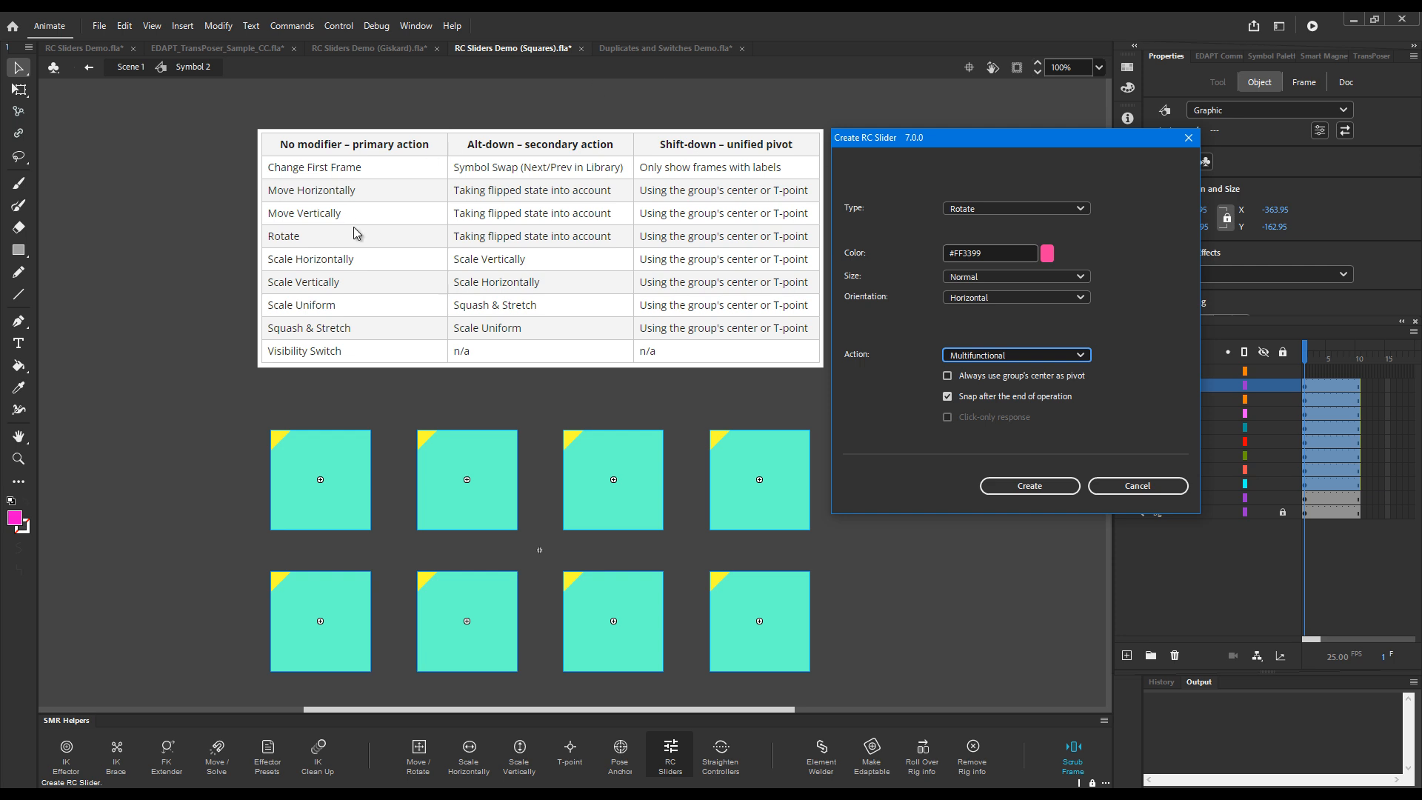
left_click_drag(1067, 138, 926, 165)
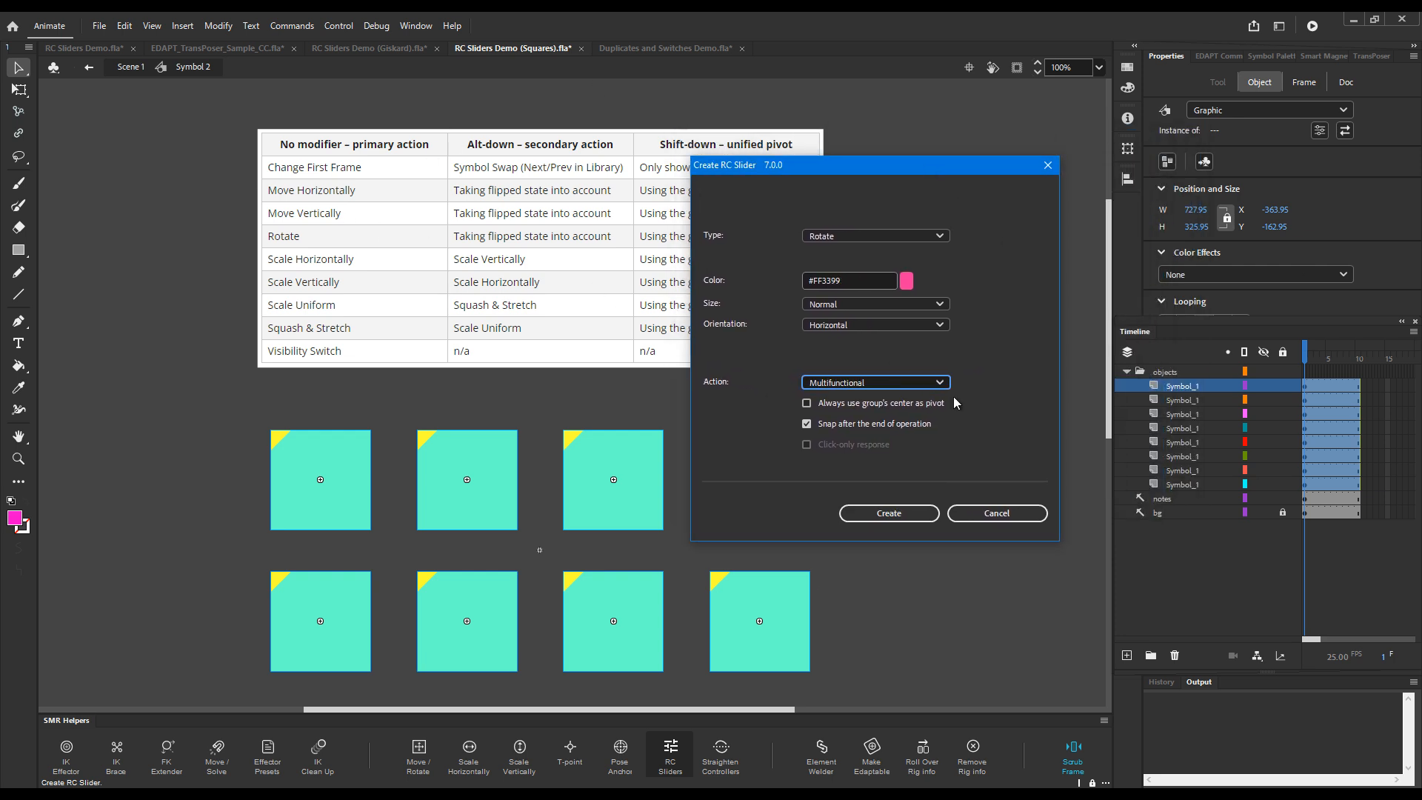
left_click(881, 517)
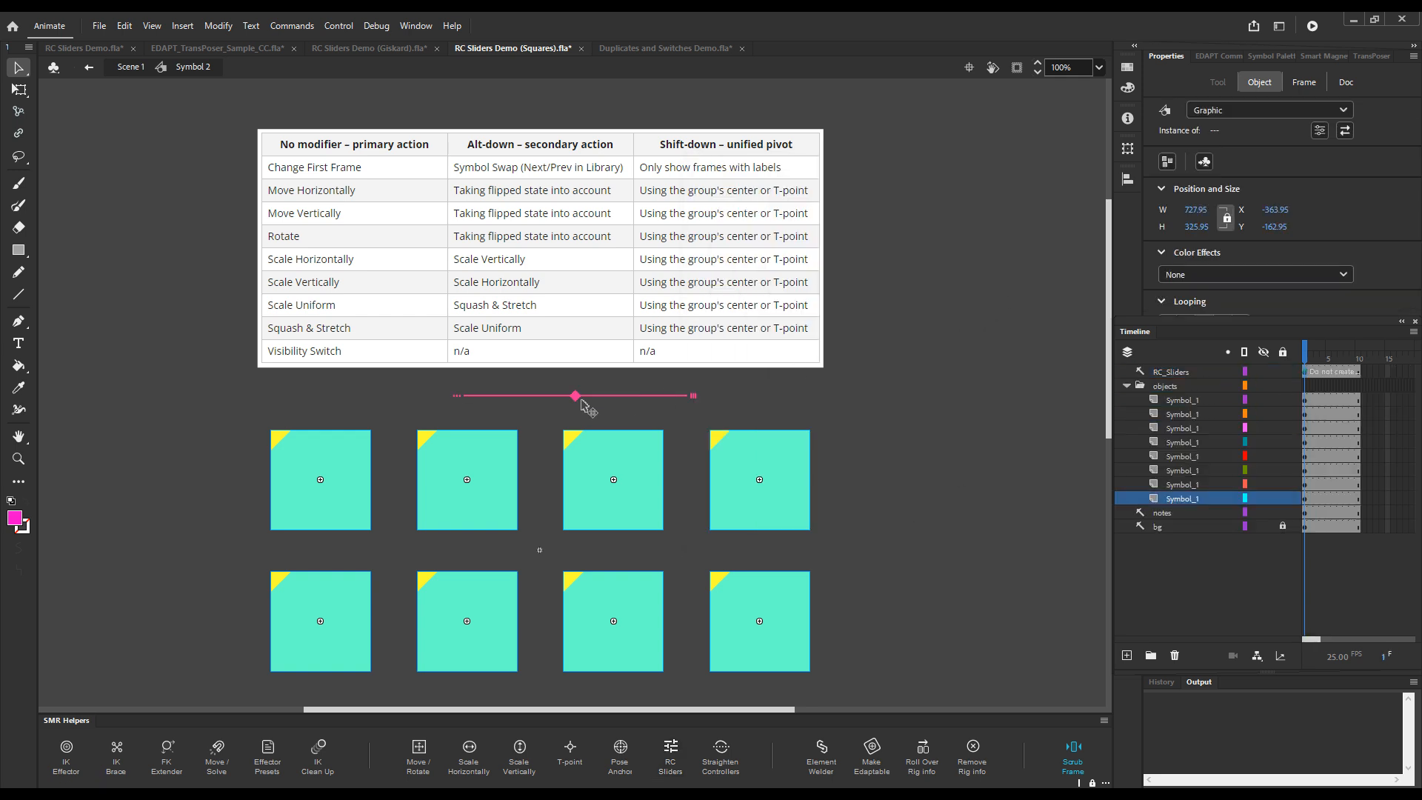
Move the new Rotate slider to the empty area beside the lower row of squares and deselect it.
left_click_drag(576, 396, 953, 659)
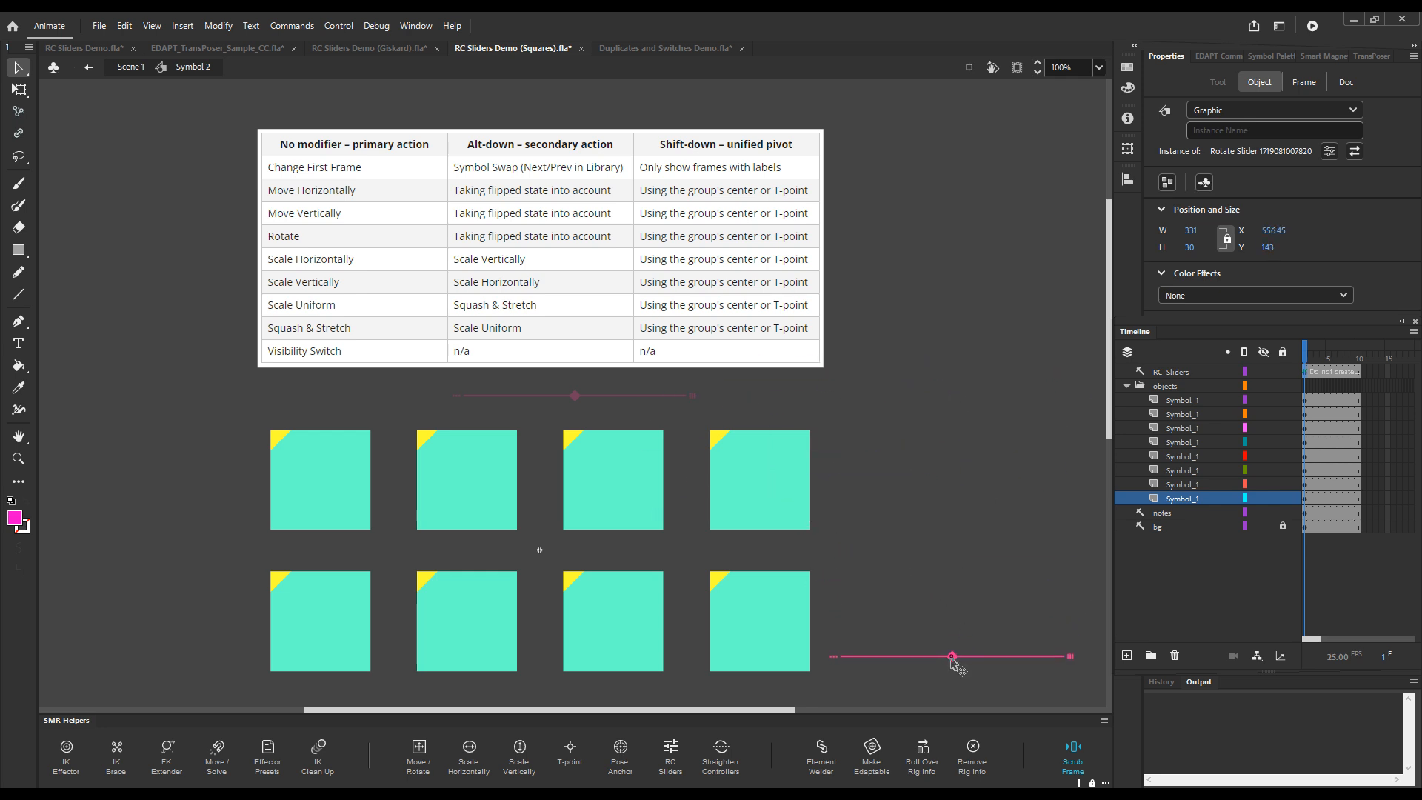
left_click_drag(988, 471, 936, 524)
left_click_drag(921, 577, 822, 681)
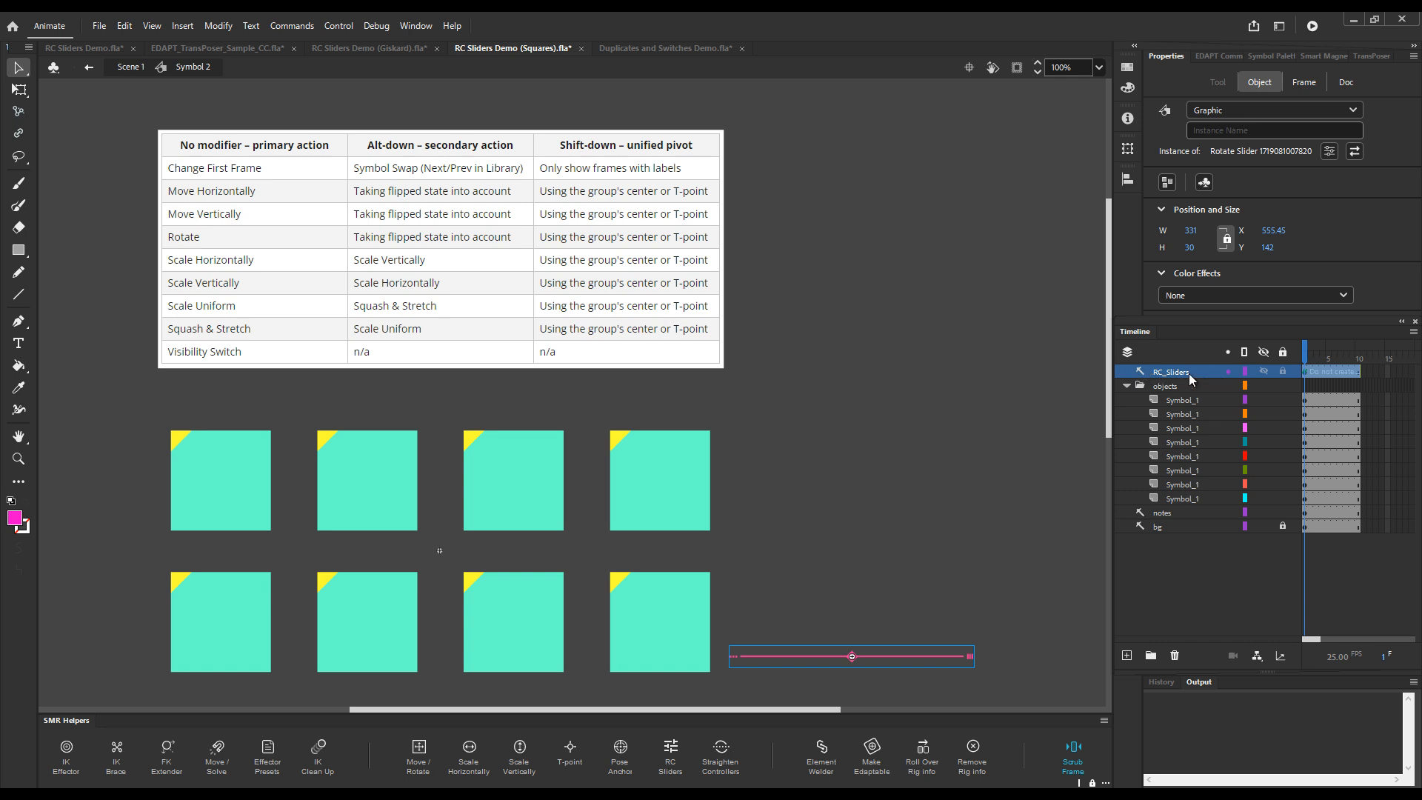
left_click_drag(920, 516, 968, 594)
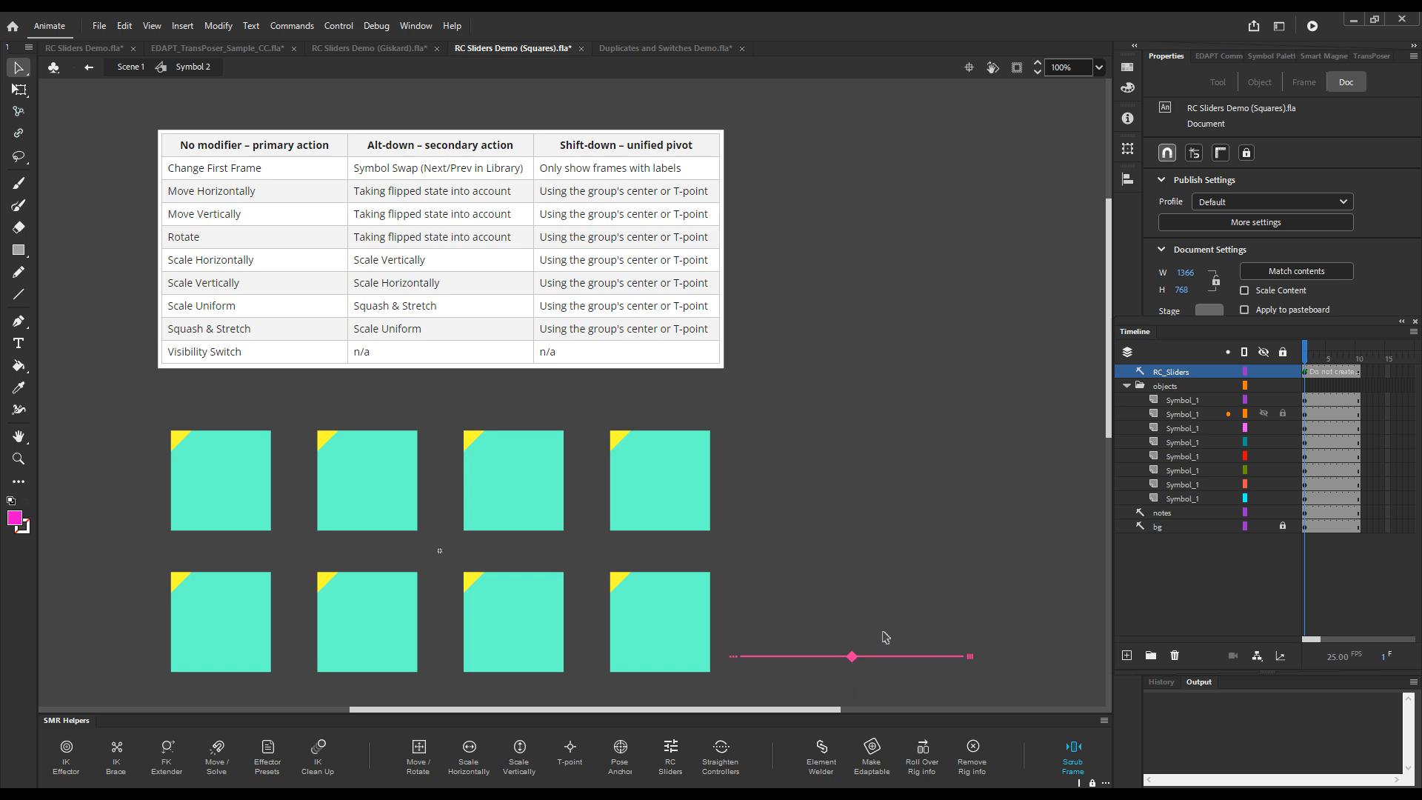
Insert keyframes at frame 5 on all the square layers and rotate the squares together with the Rotate slider.
key("g")
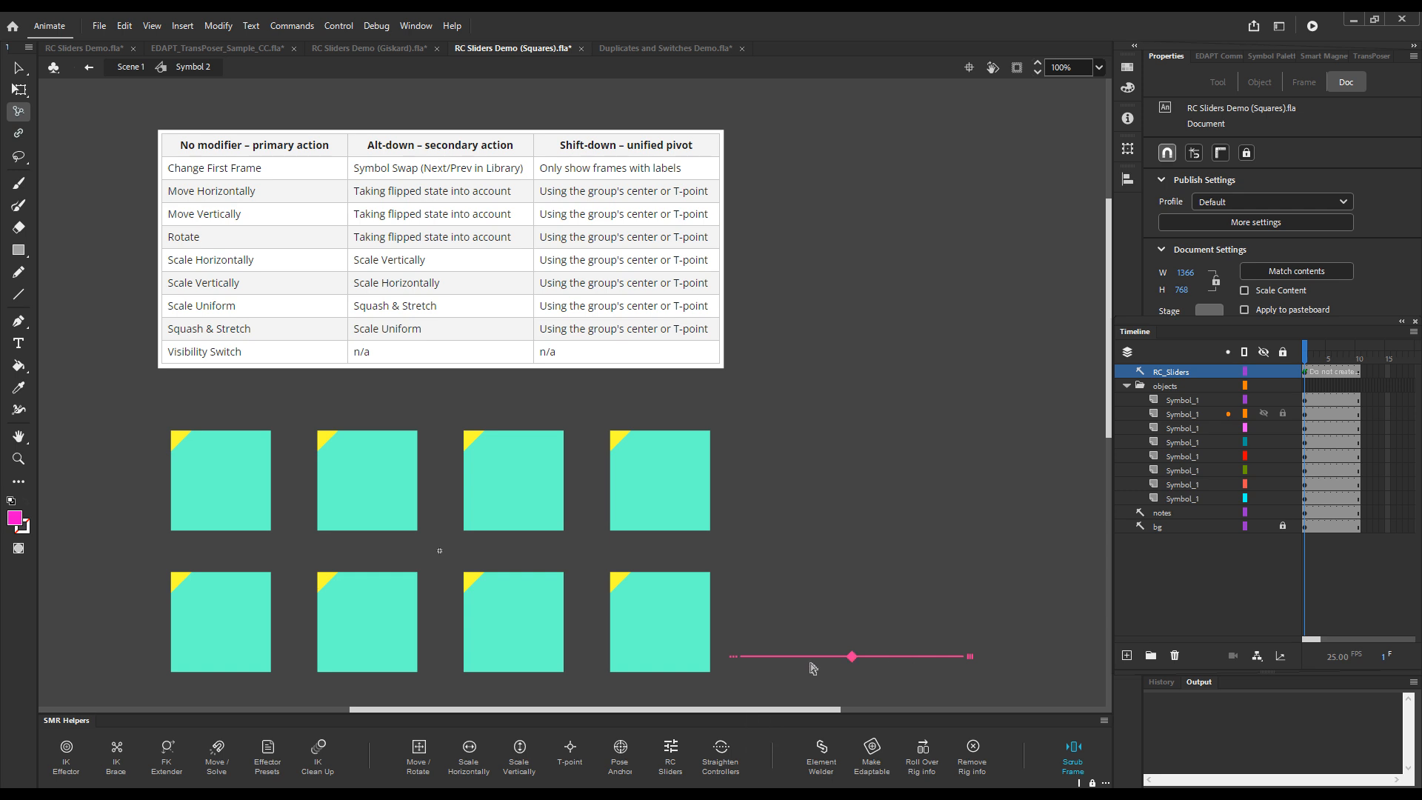
left_click(1327, 388)
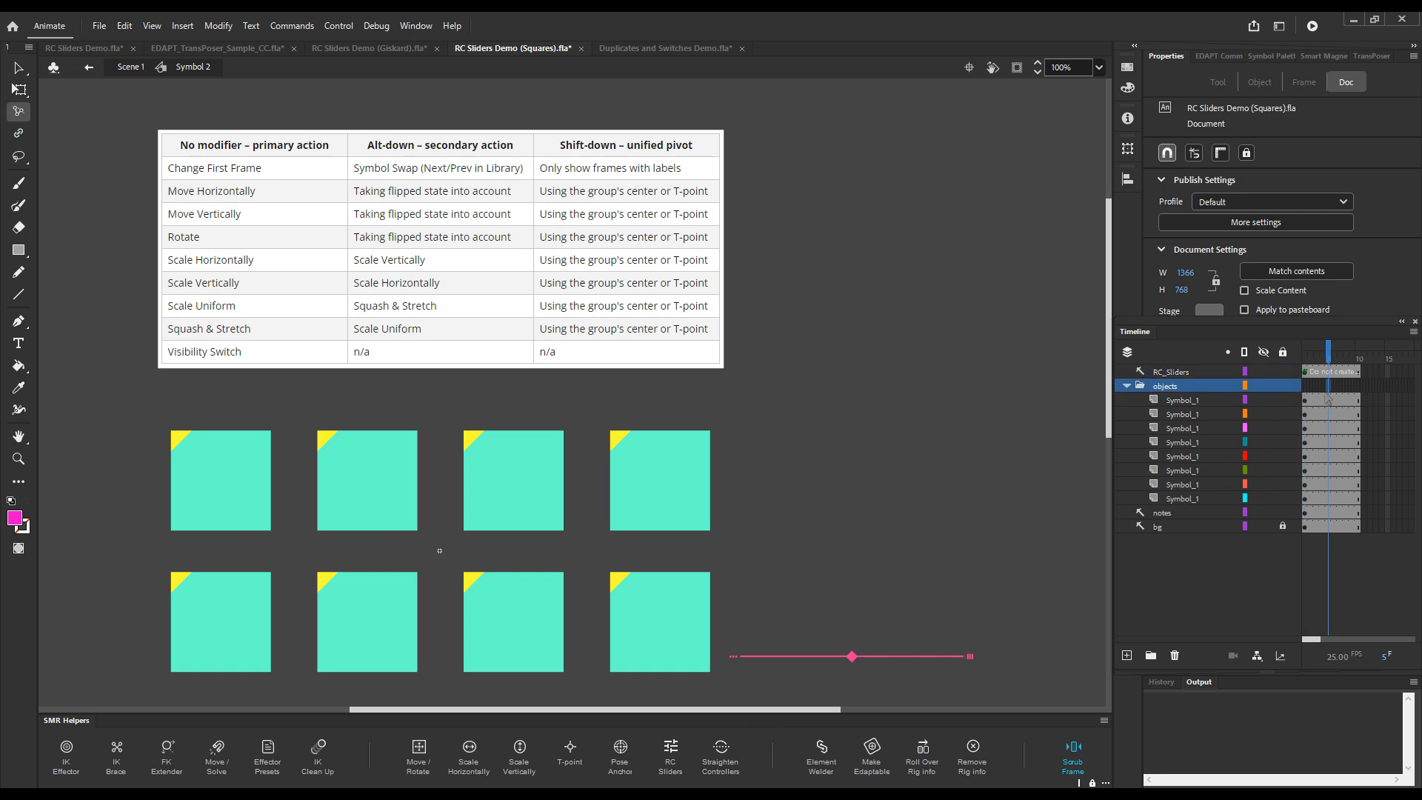
left_click(1328, 499, "shift")
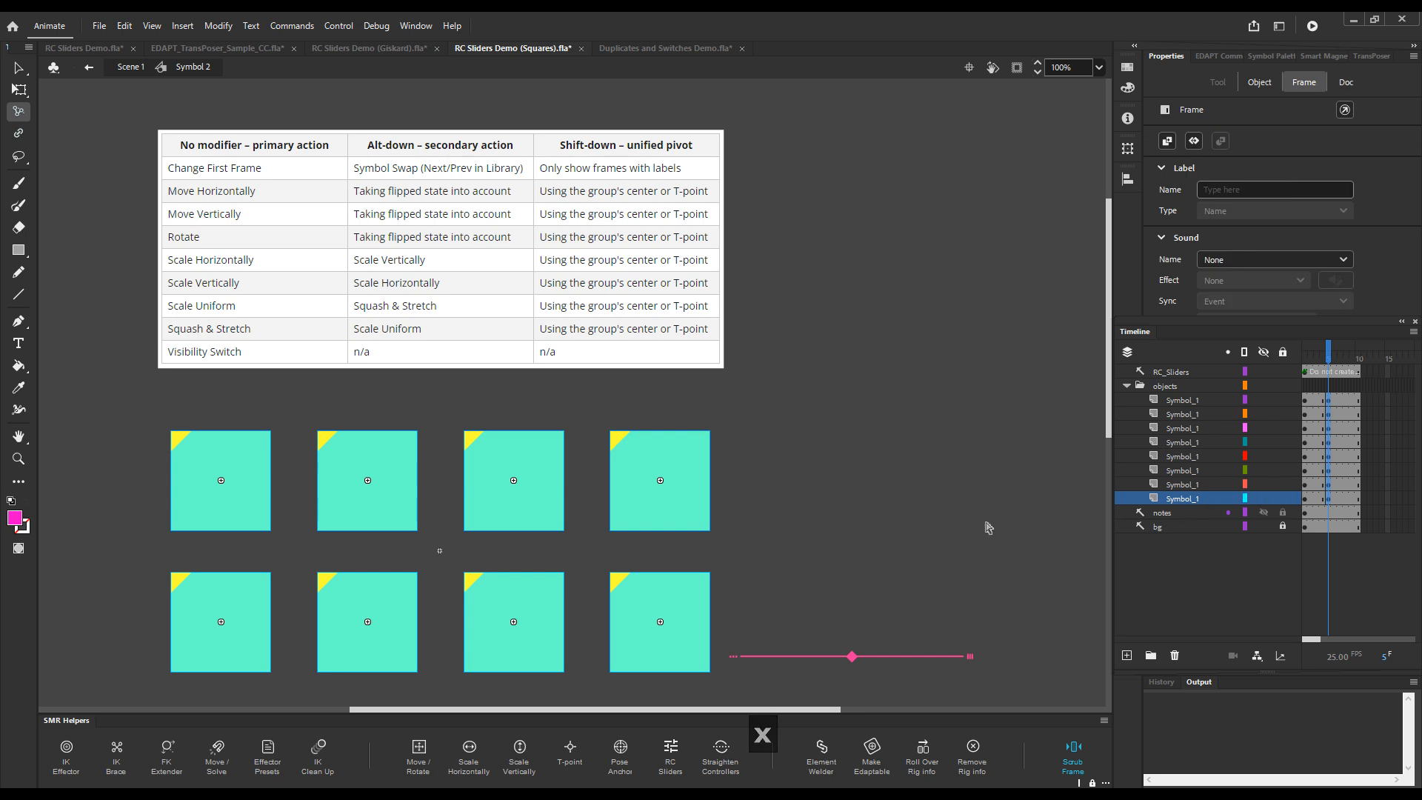
left_click_drag(852, 657, 731, 655)
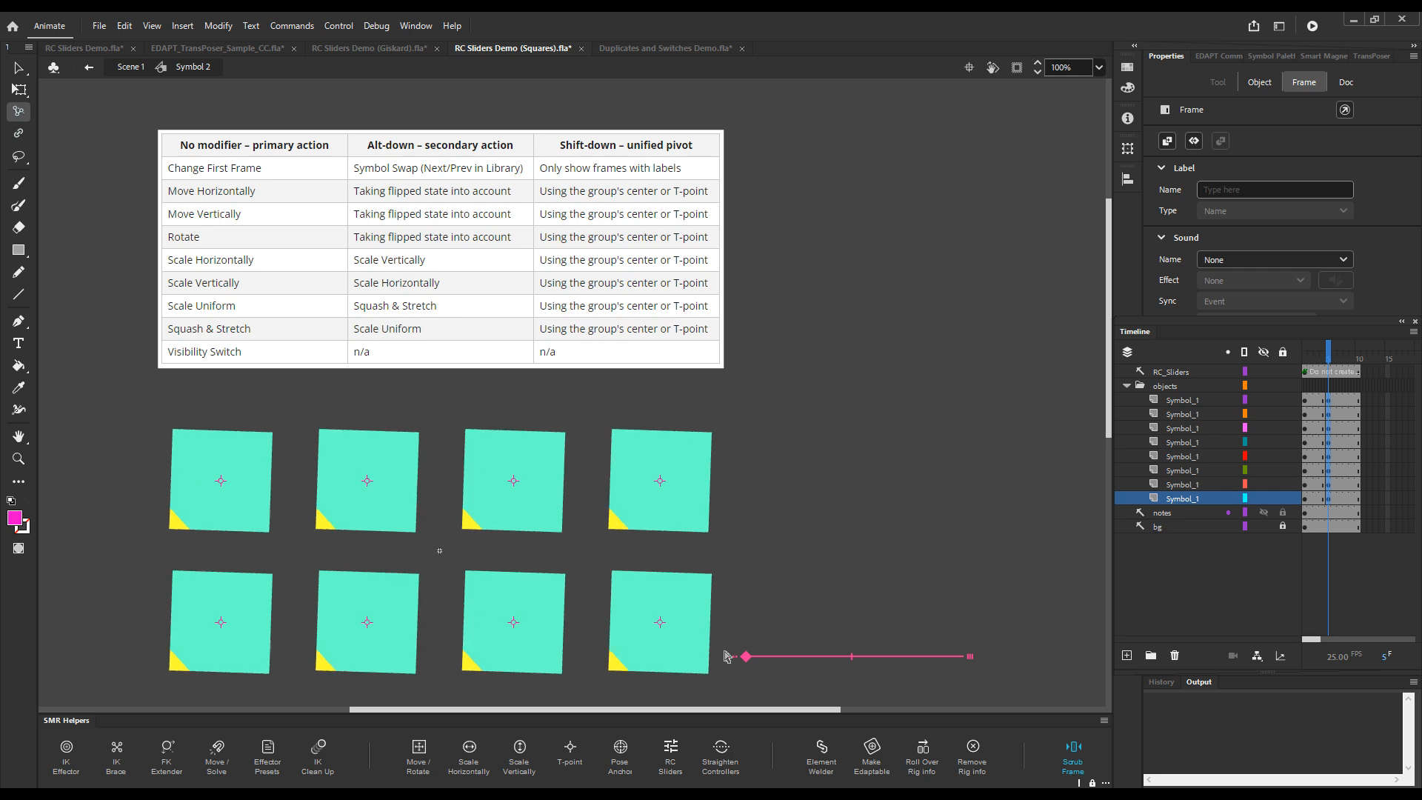
left_click_drag(728, 656, 951, 668)
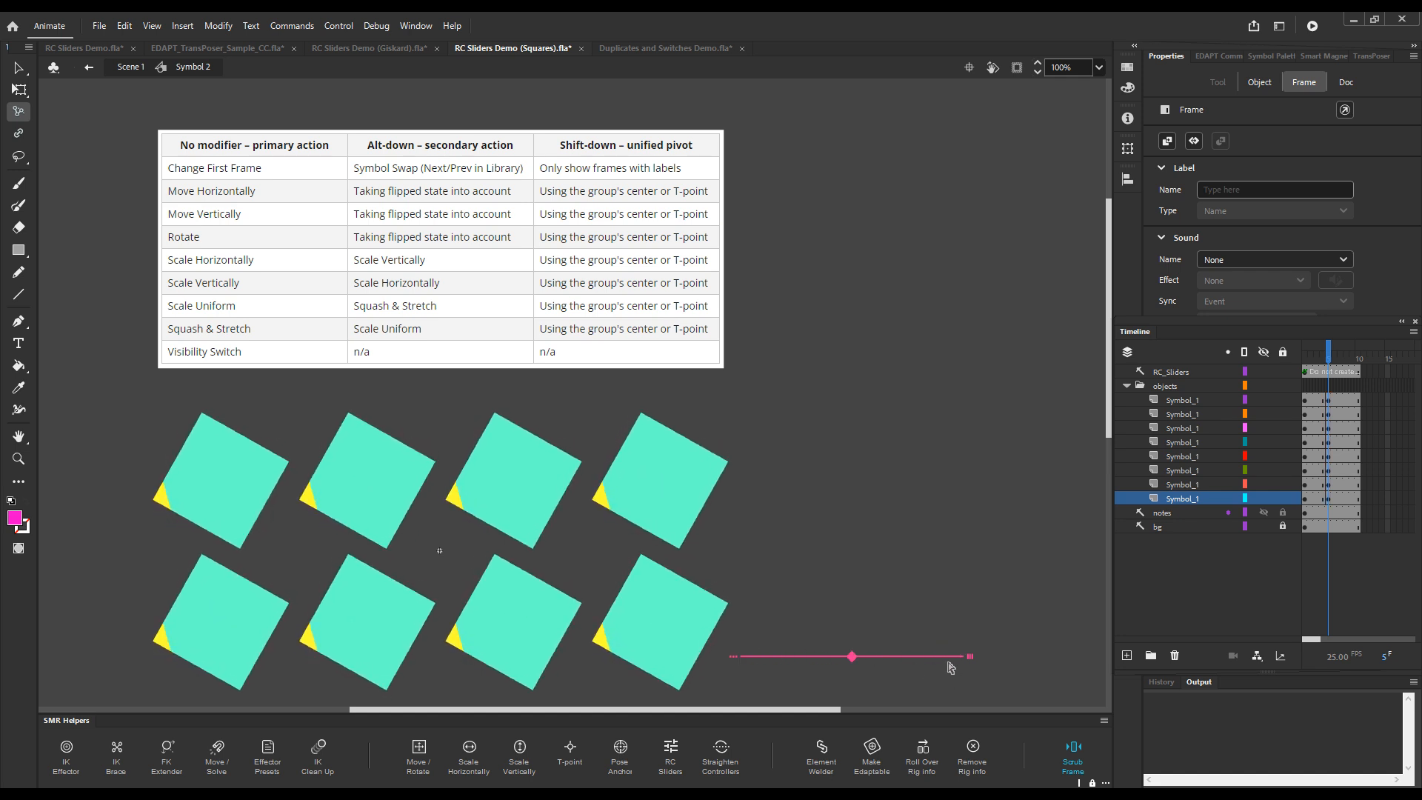
Remove the third square of the upper row from the Rotate slider's group and rotate the remaining squares.
left_click(537, 505)
left_click(735, 661)
left_click_drag(786, 283, 983, 219)
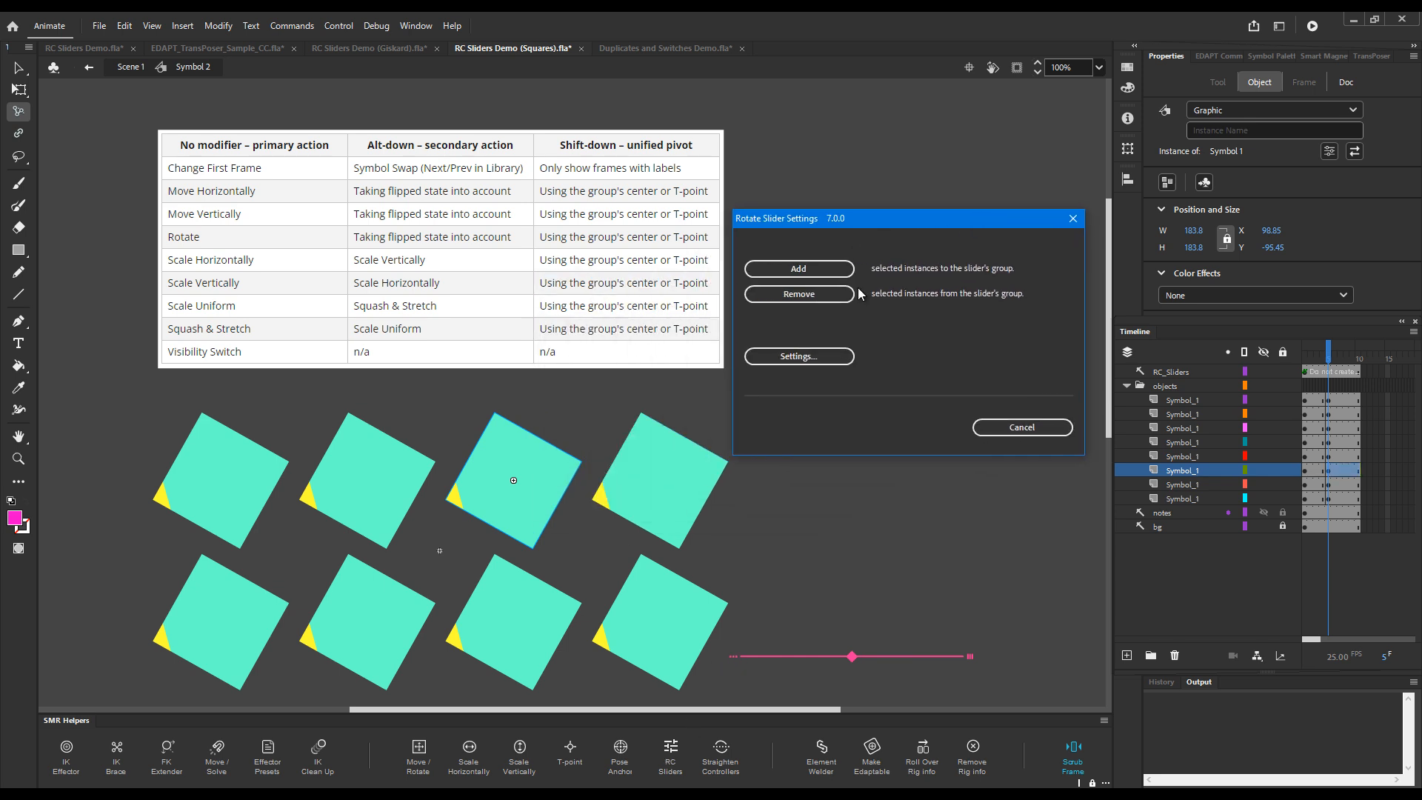
left_click(812, 295)
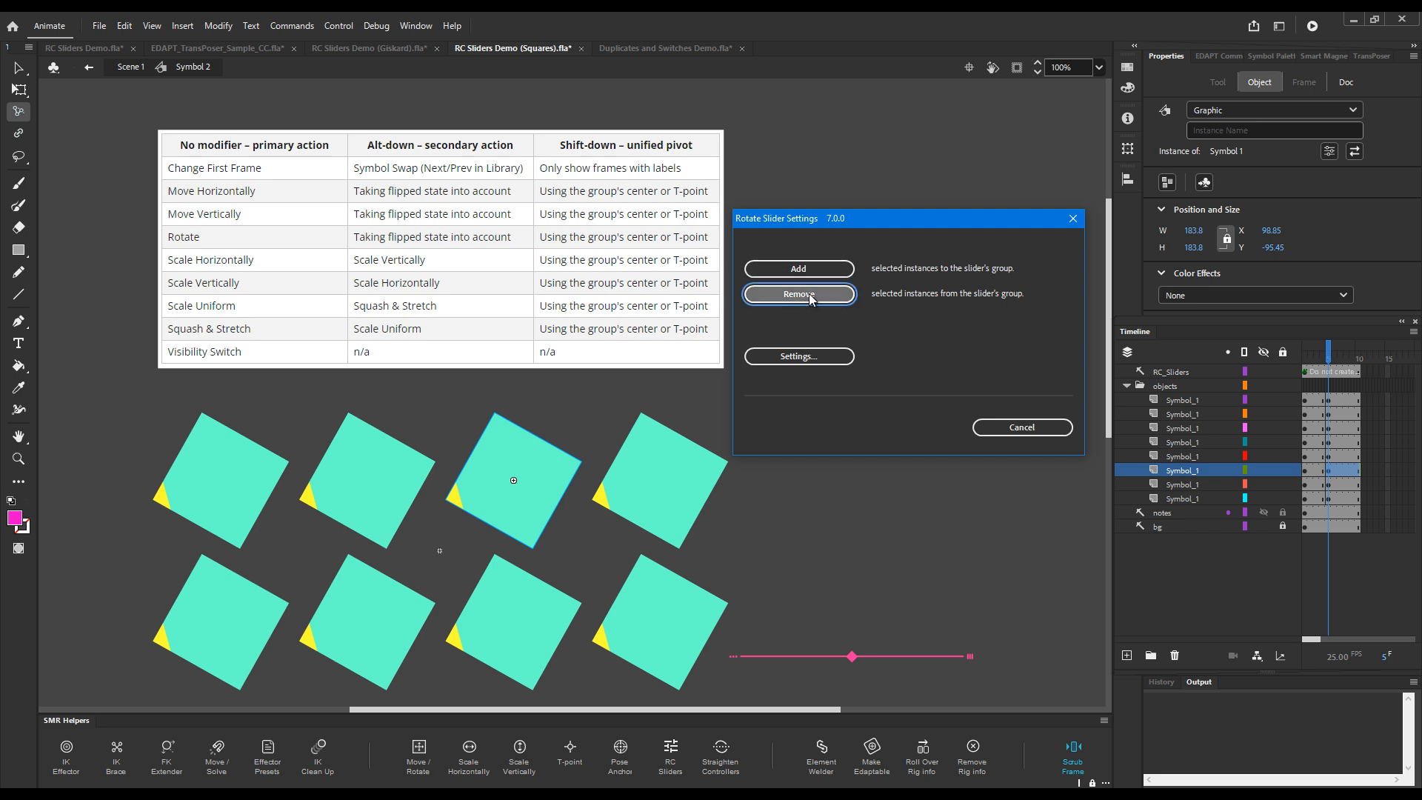
left_click_drag(852, 656, 1013, 656)
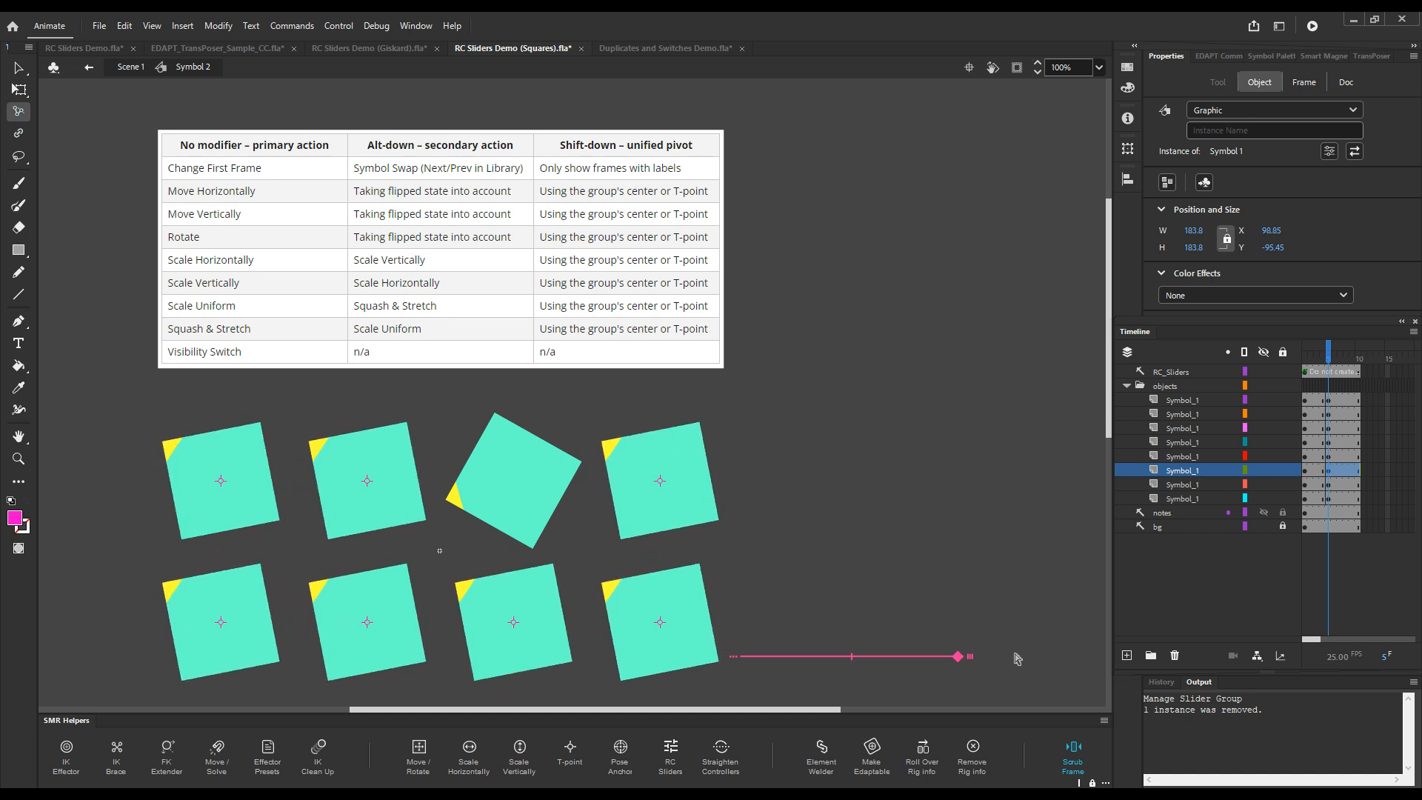
left_click_drag(1000, 654, 856, 707)
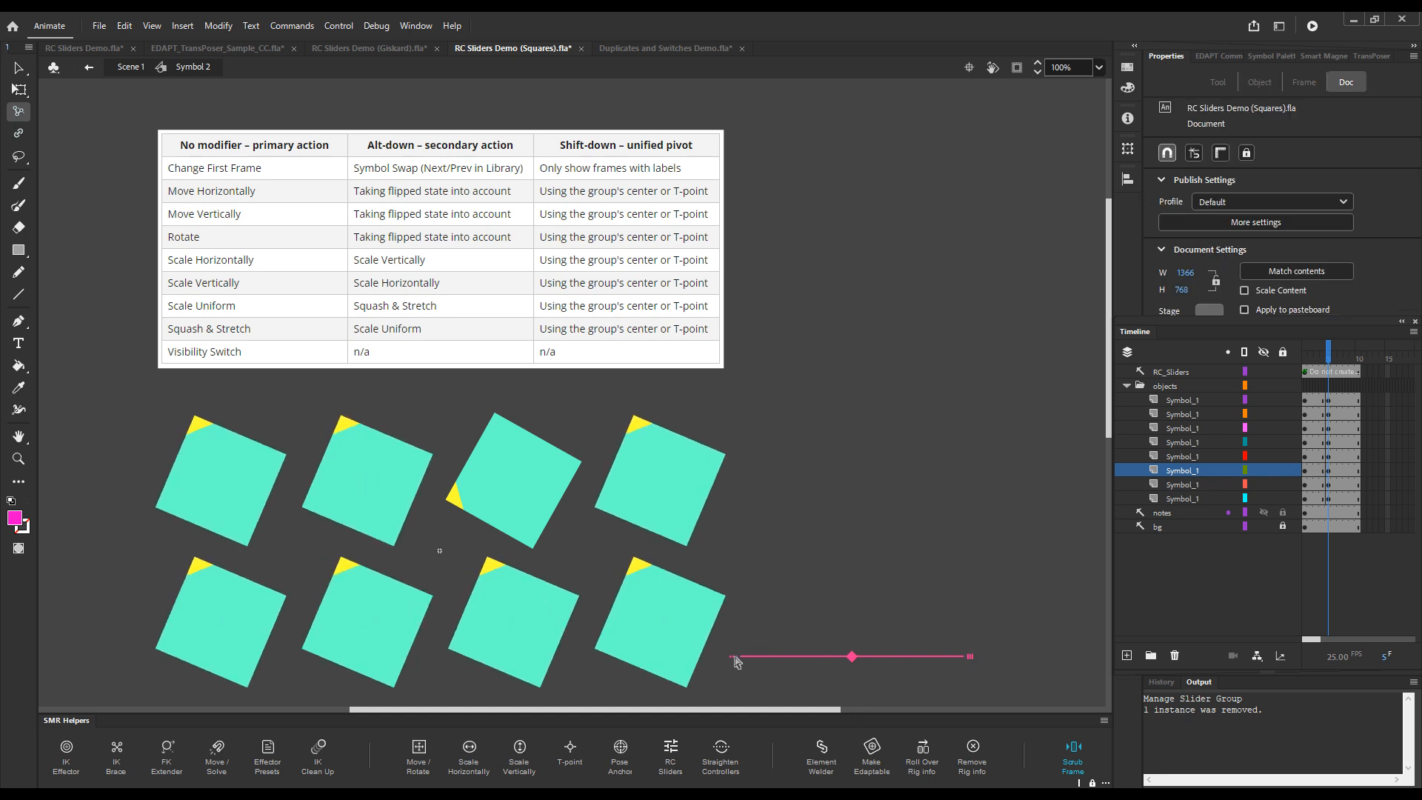
Review the Rotate slider's action, pivot and snapping settings without changing them.
left_click(736, 657)
left_click(595, 417)
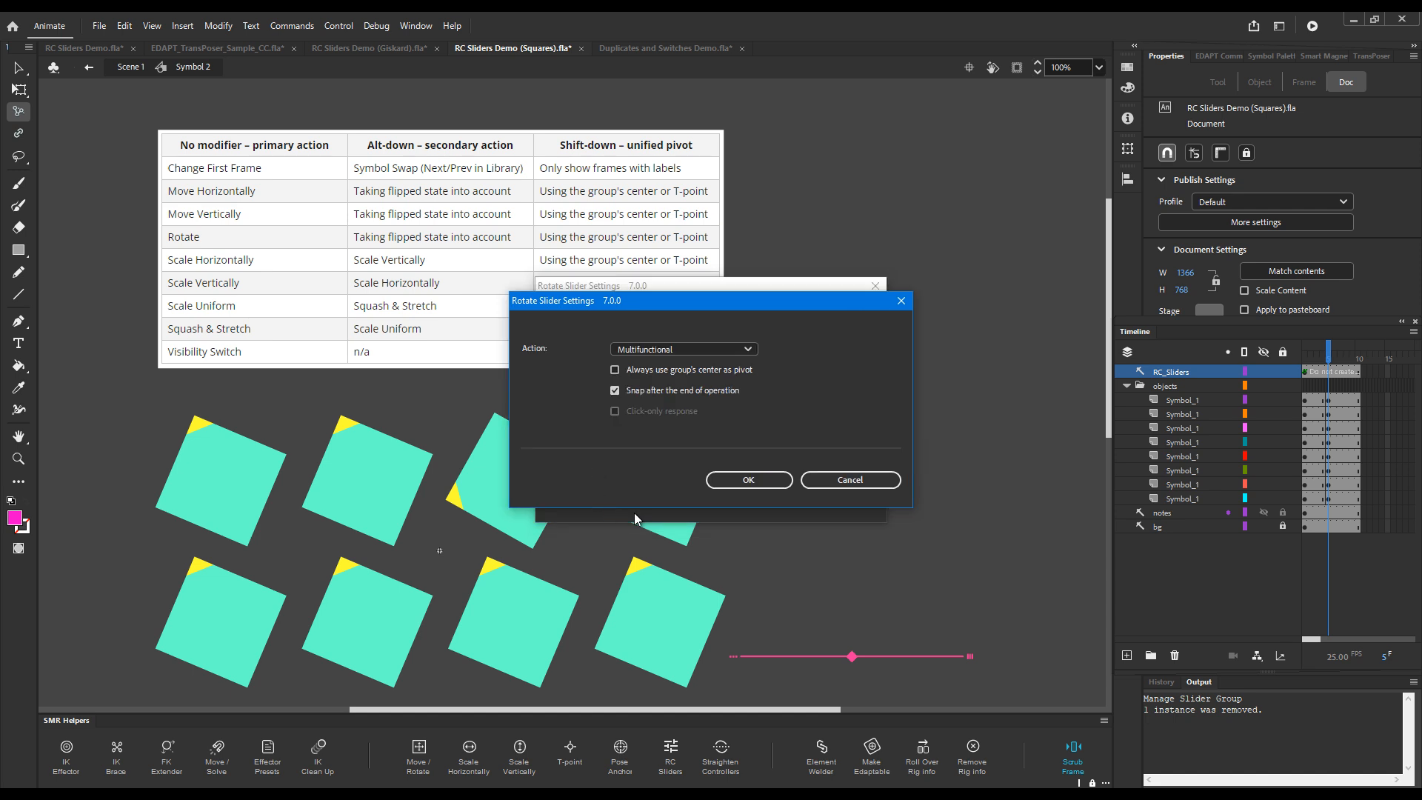
left_click(858, 488)
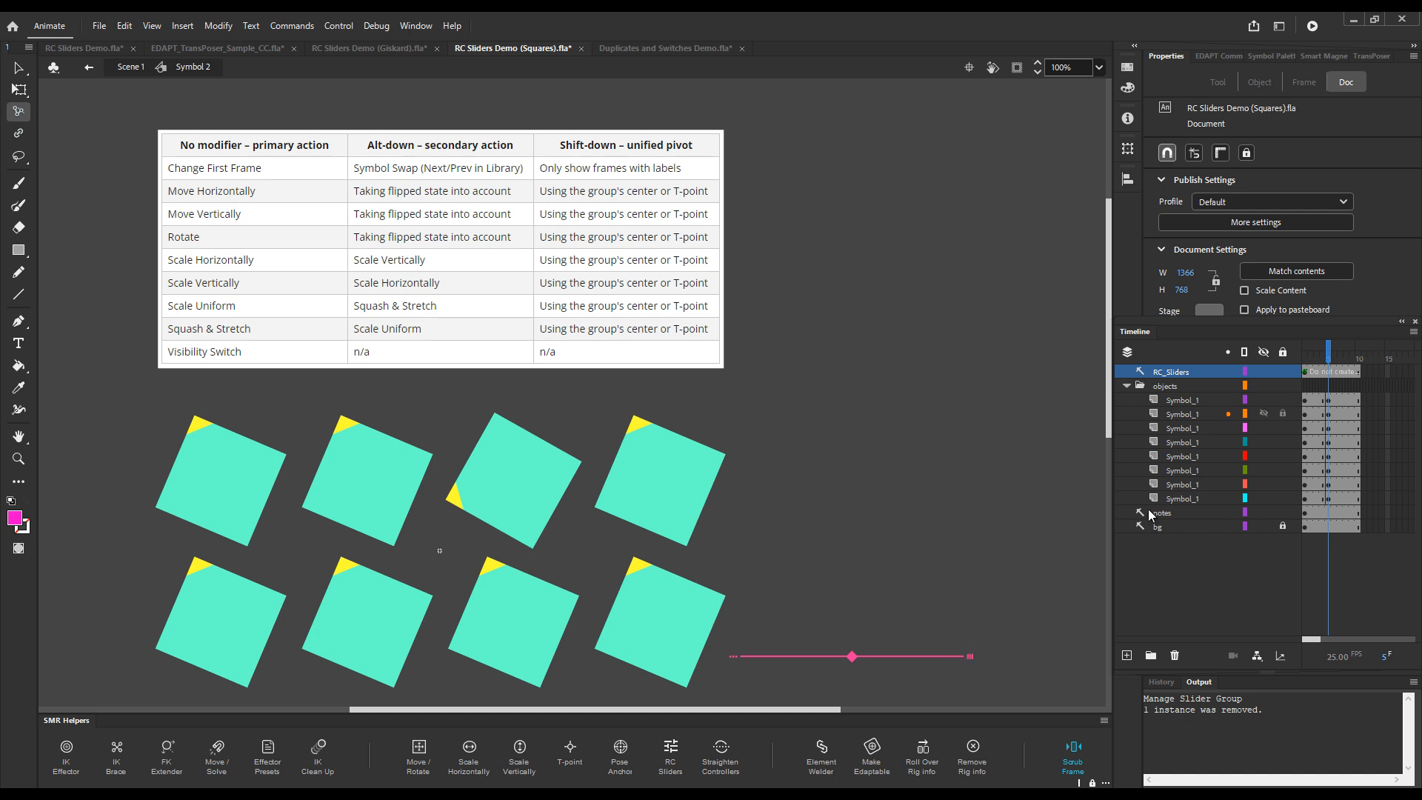
Go to frame 8, keyframe the squares in the slider's group there and rotate them with the slider.
left_click_drag(1340, 361, 1346, 362)
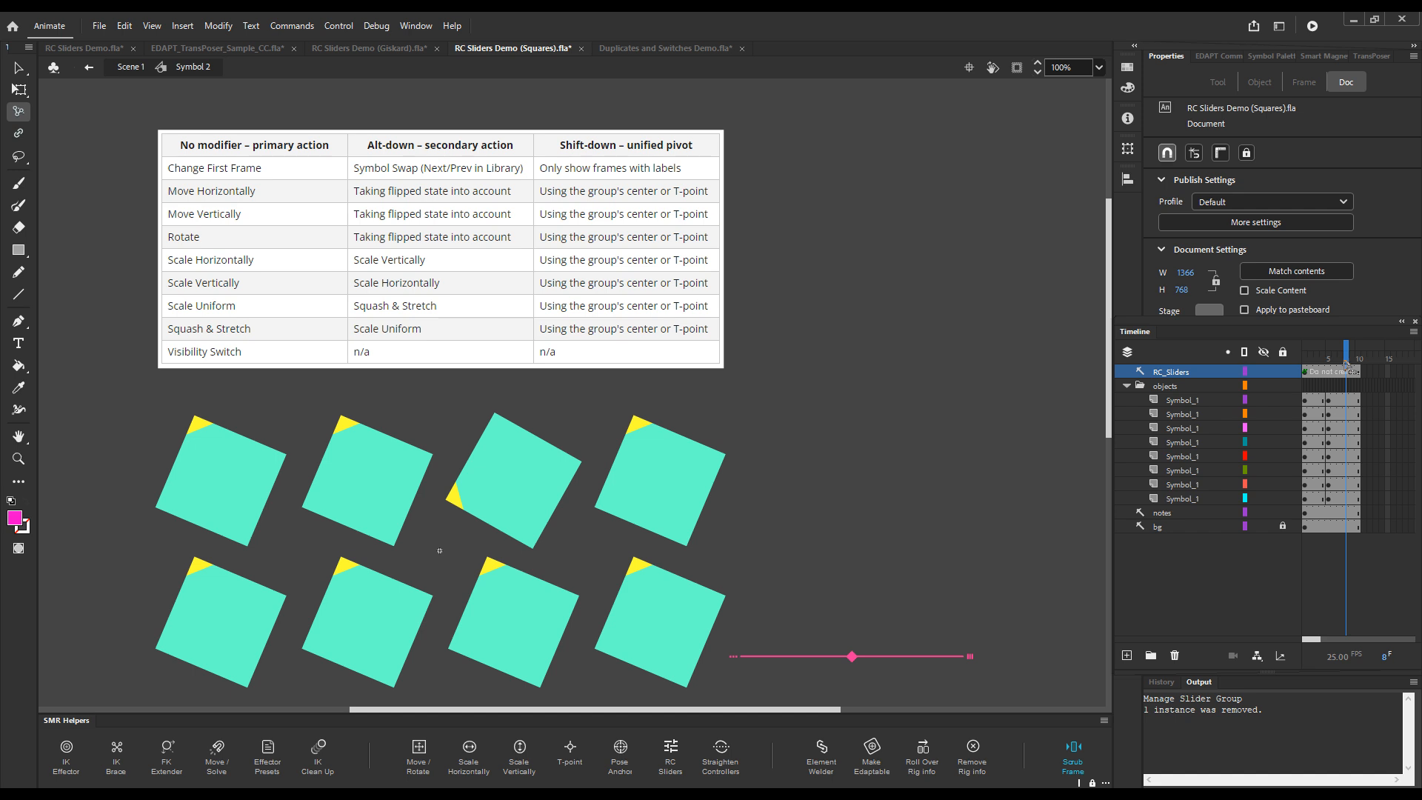
left_click(971, 658)
left_click_drag(852, 659, 963, 662)
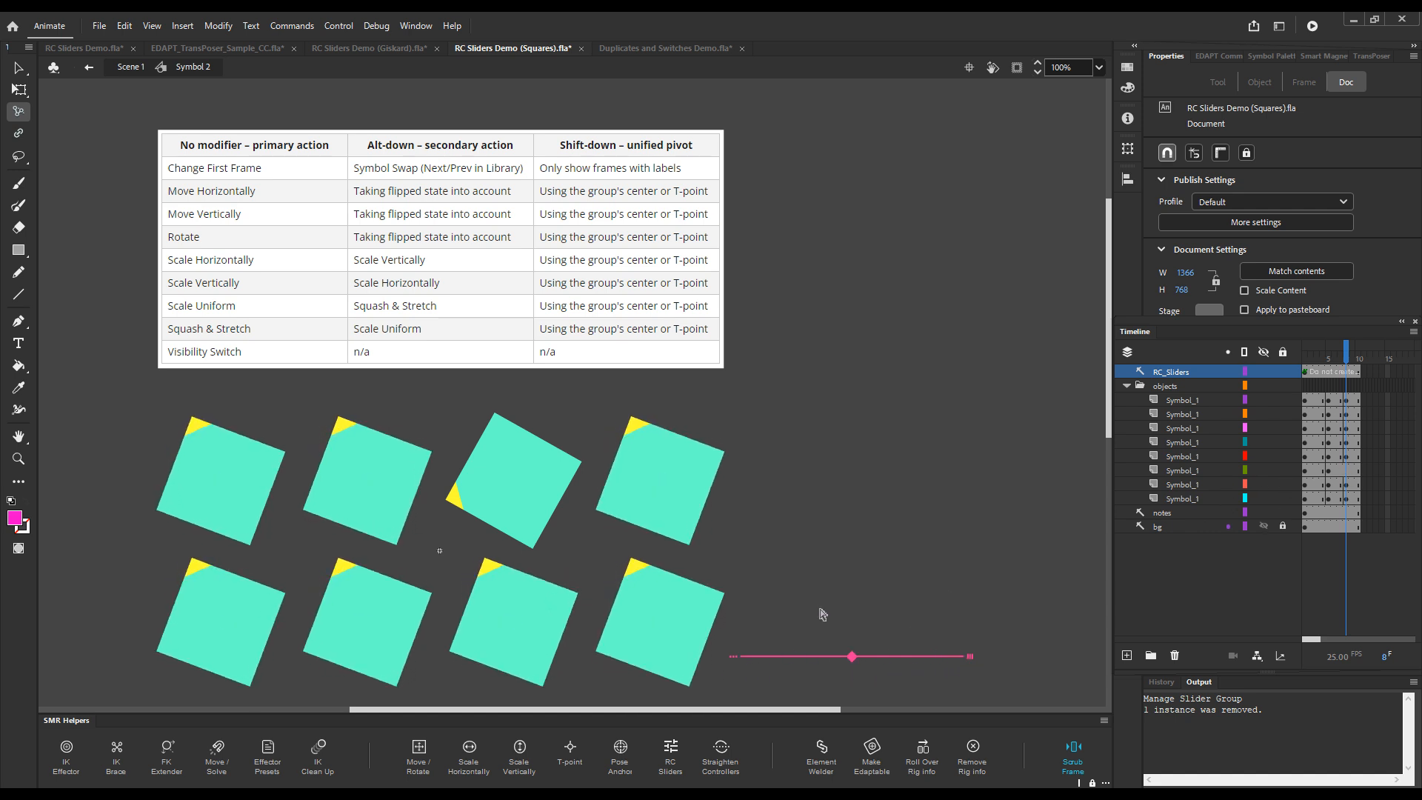
Add the third square of the upper row back to the slider's group and rotate all the squares.
left_click(537, 506)
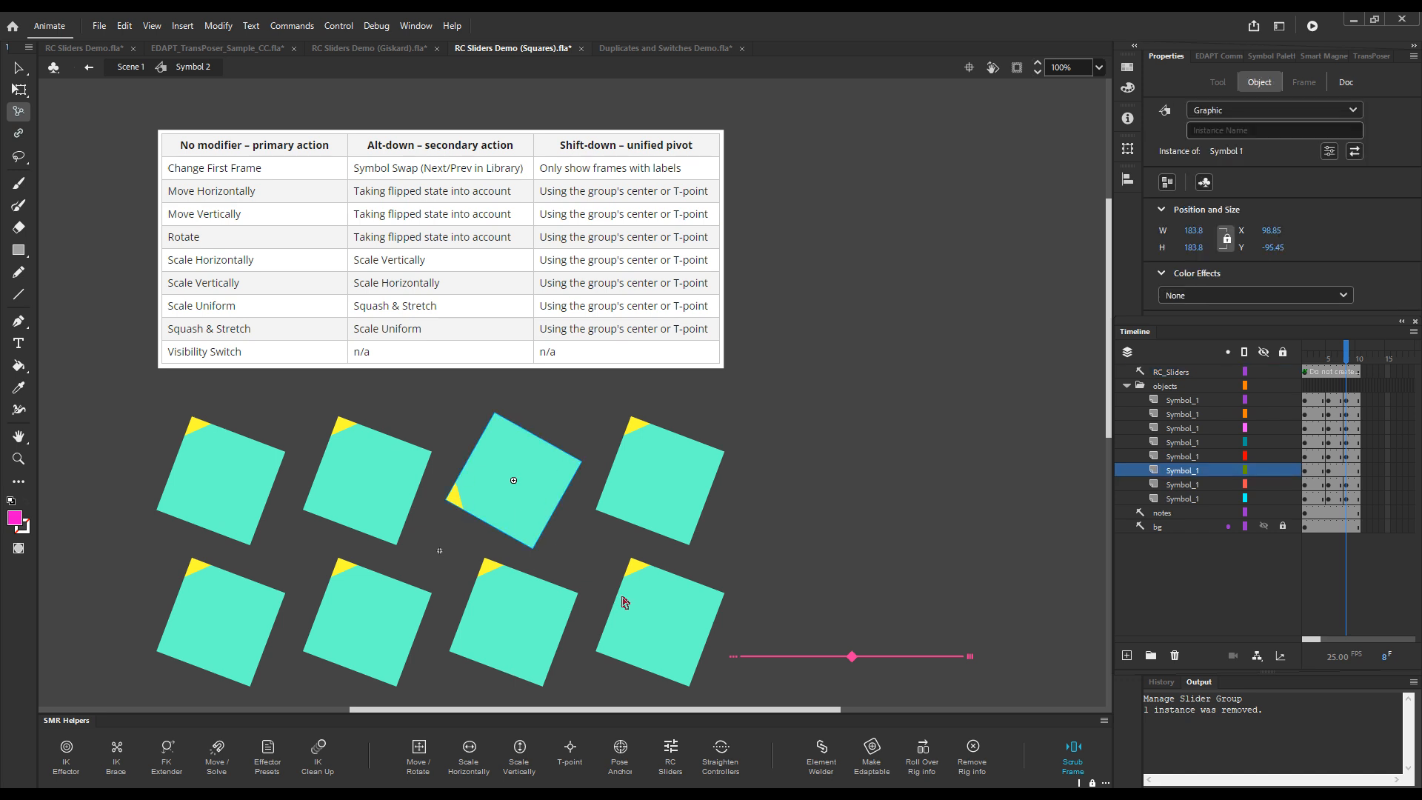
left_click(733, 659)
left_click(565, 336)
left_click_drag(1021, 649, 1363, 391)
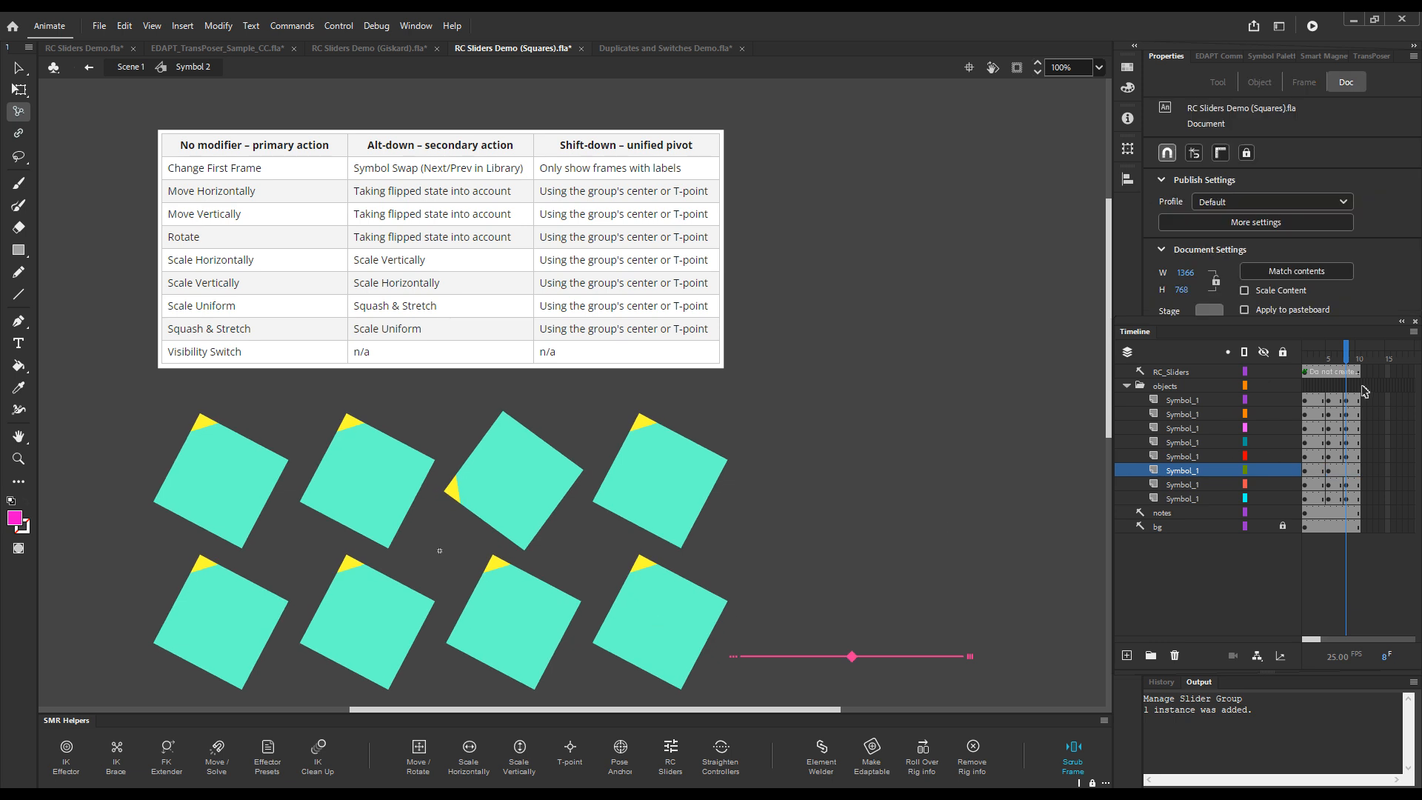
Clear the squares' keyframes at frame 8 and return to frame 5.
left_click(1336, 355)
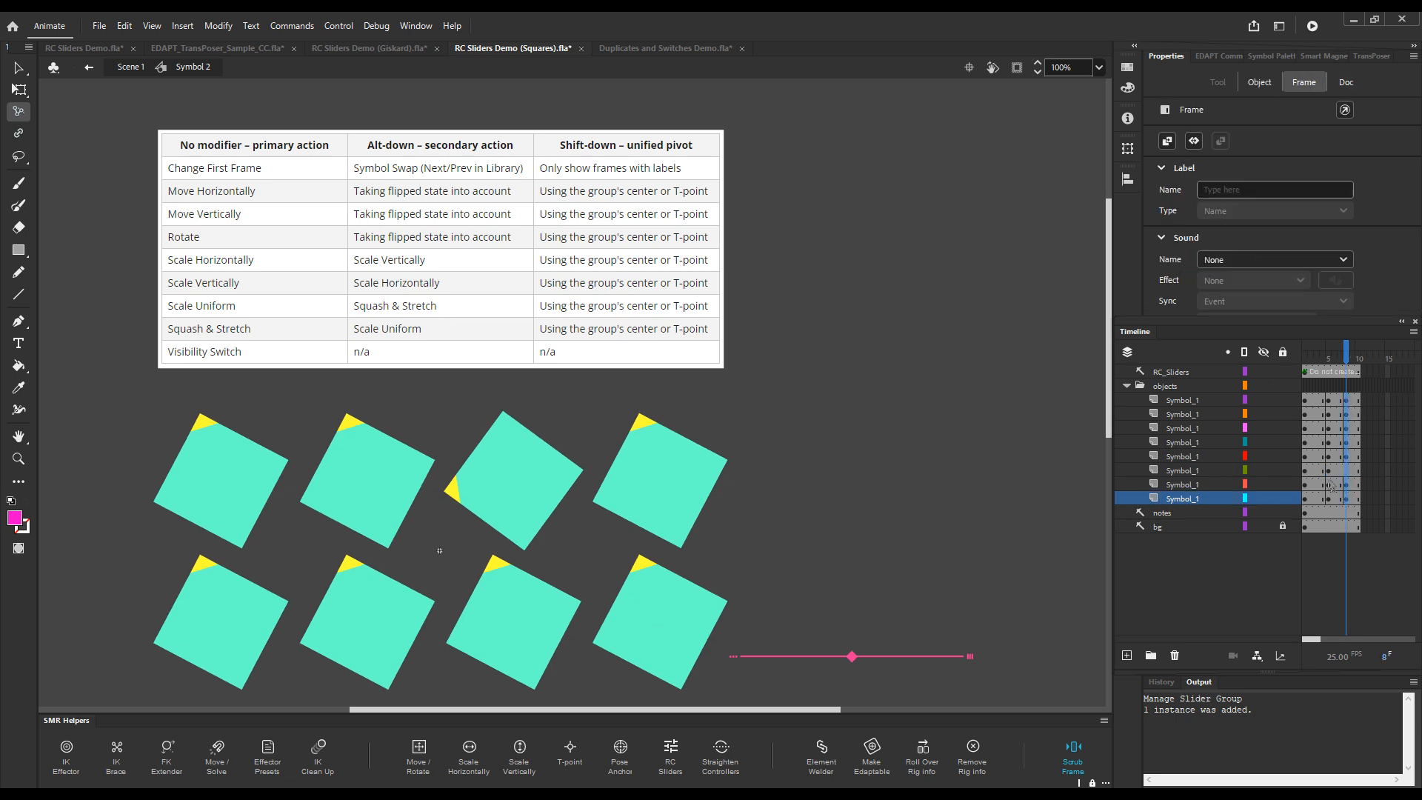
key("shift+x")
left_click_drag(1334, 359, 1331, 355)
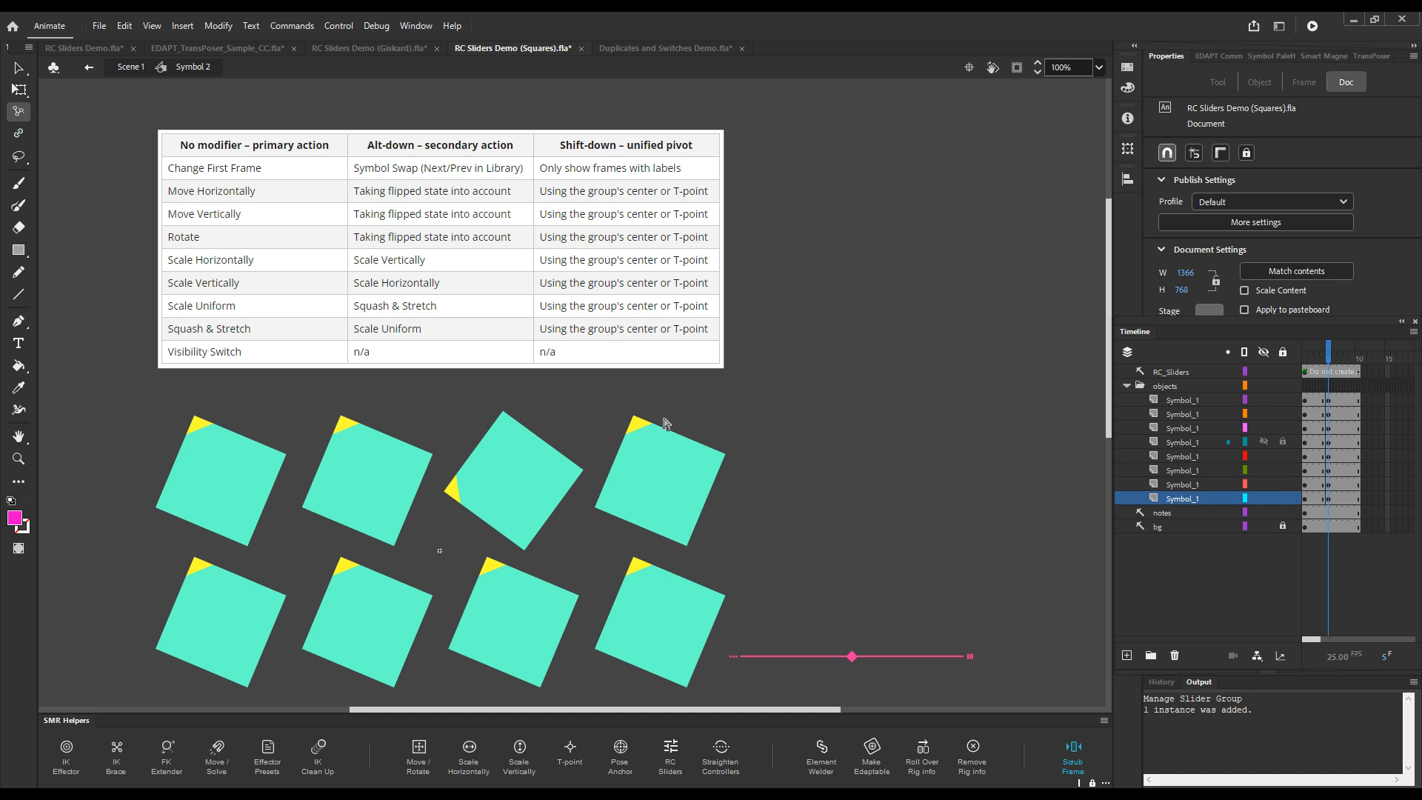
Move the transformation point of every square except the last one in the lower row to a different off-centre spot.
key("q")
left_click(669, 482)
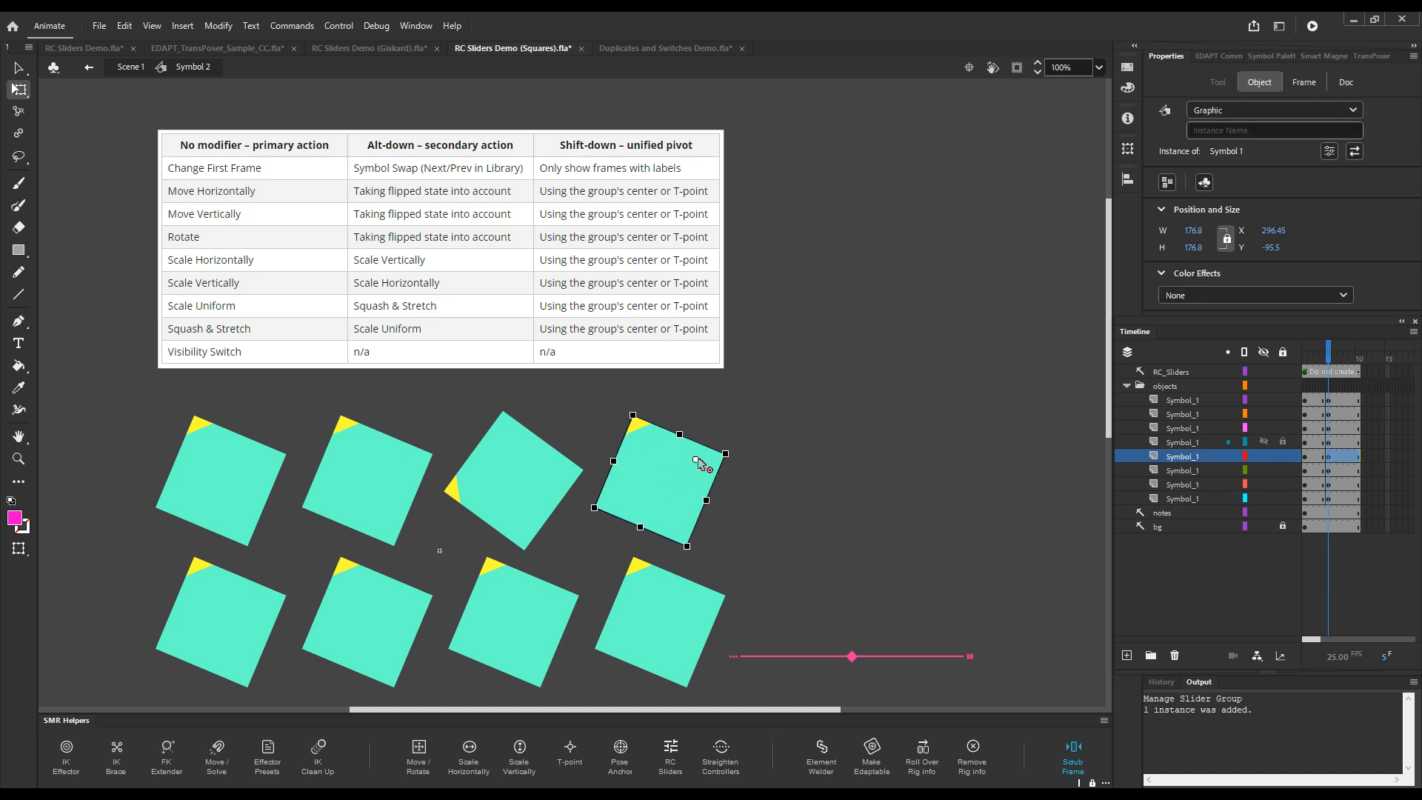
left_click(523, 494)
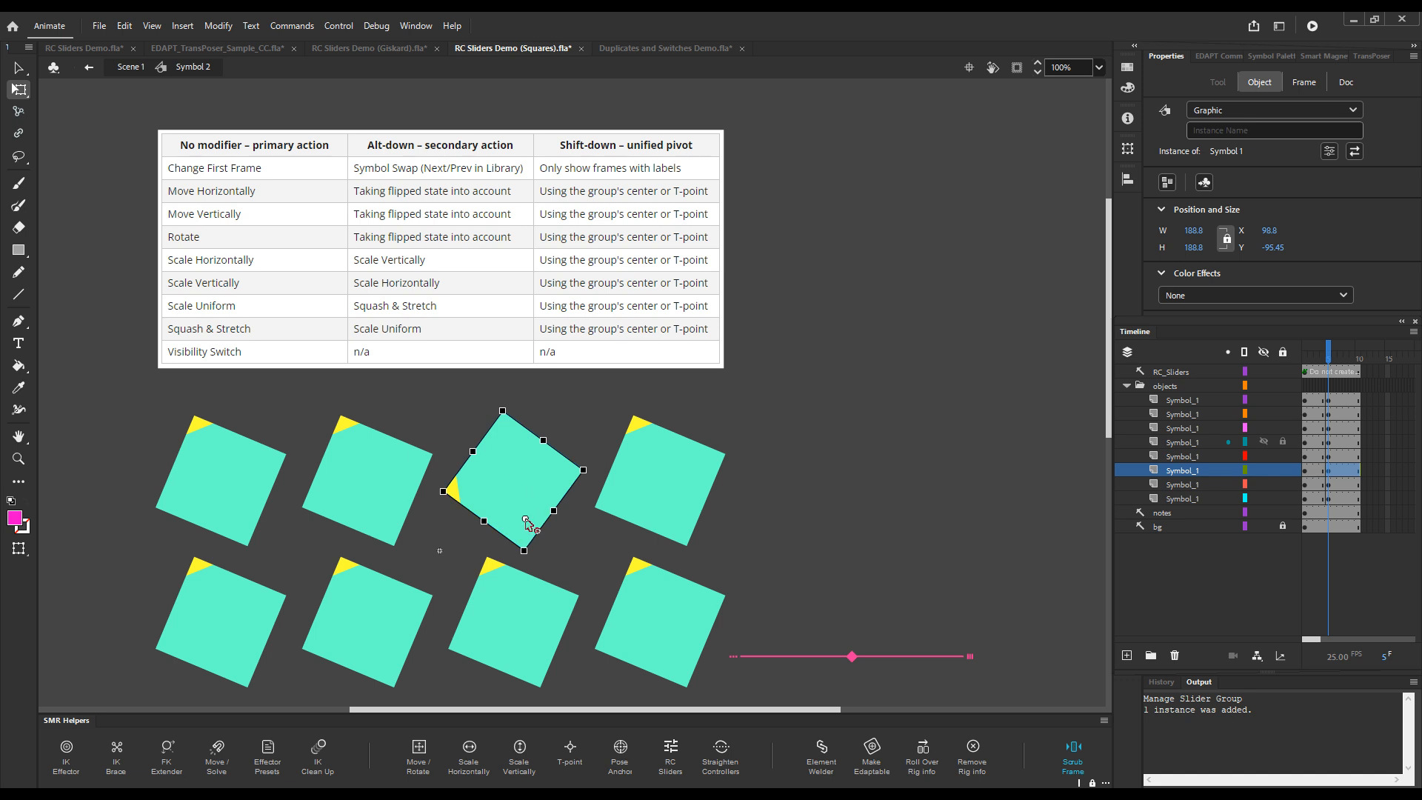
left_click(393, 496)
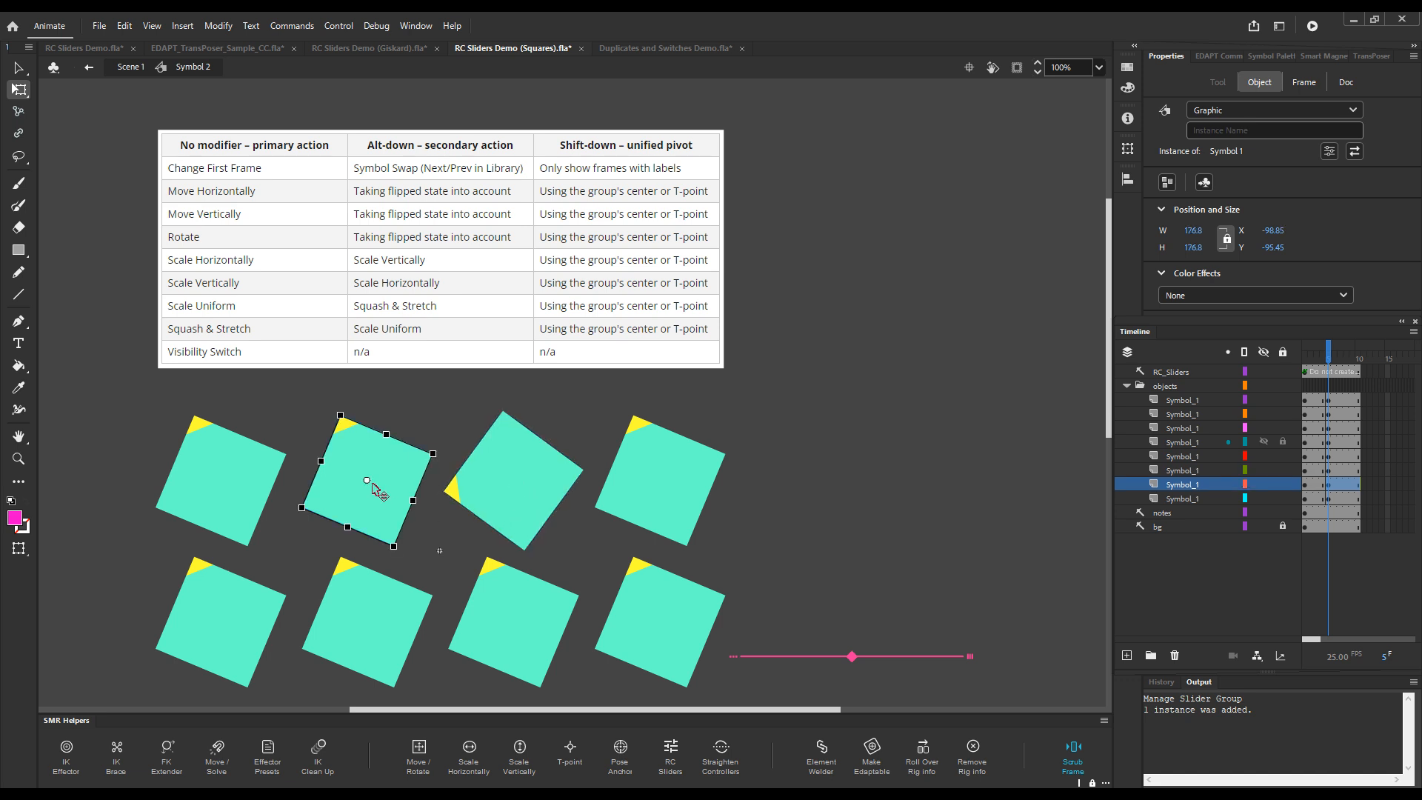
left_click(222, 480)
left_click(242, 614)
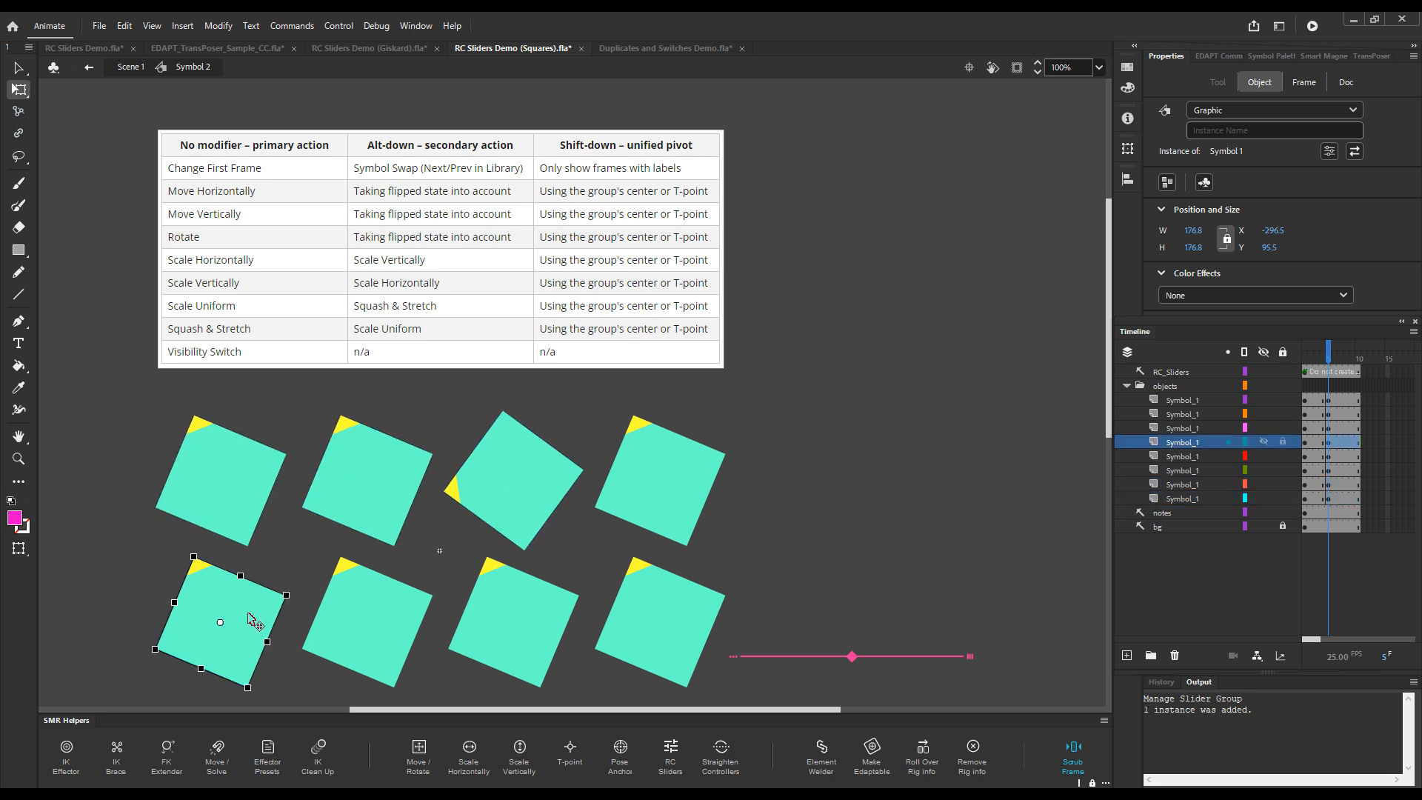
left_click(375, 648)
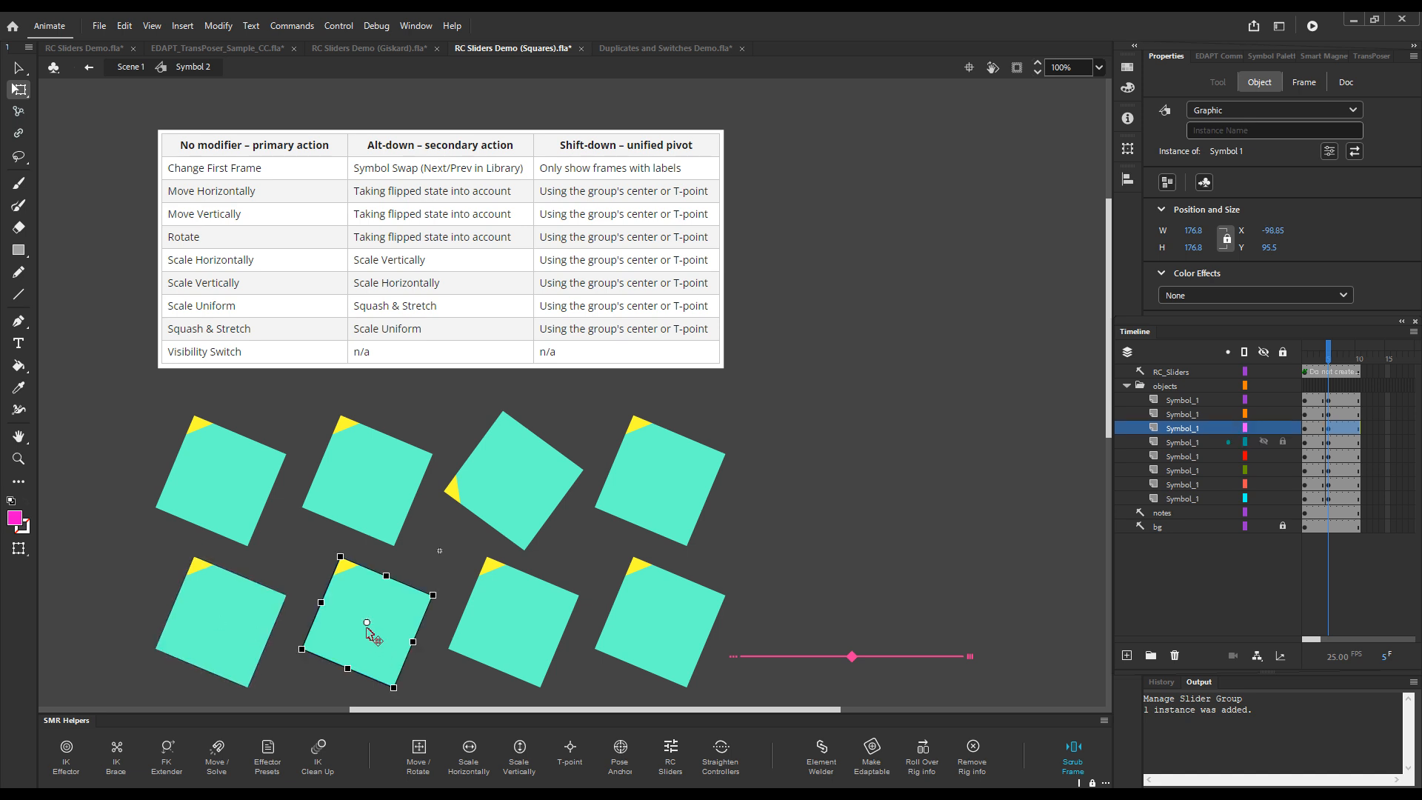
left_click(512, 637)
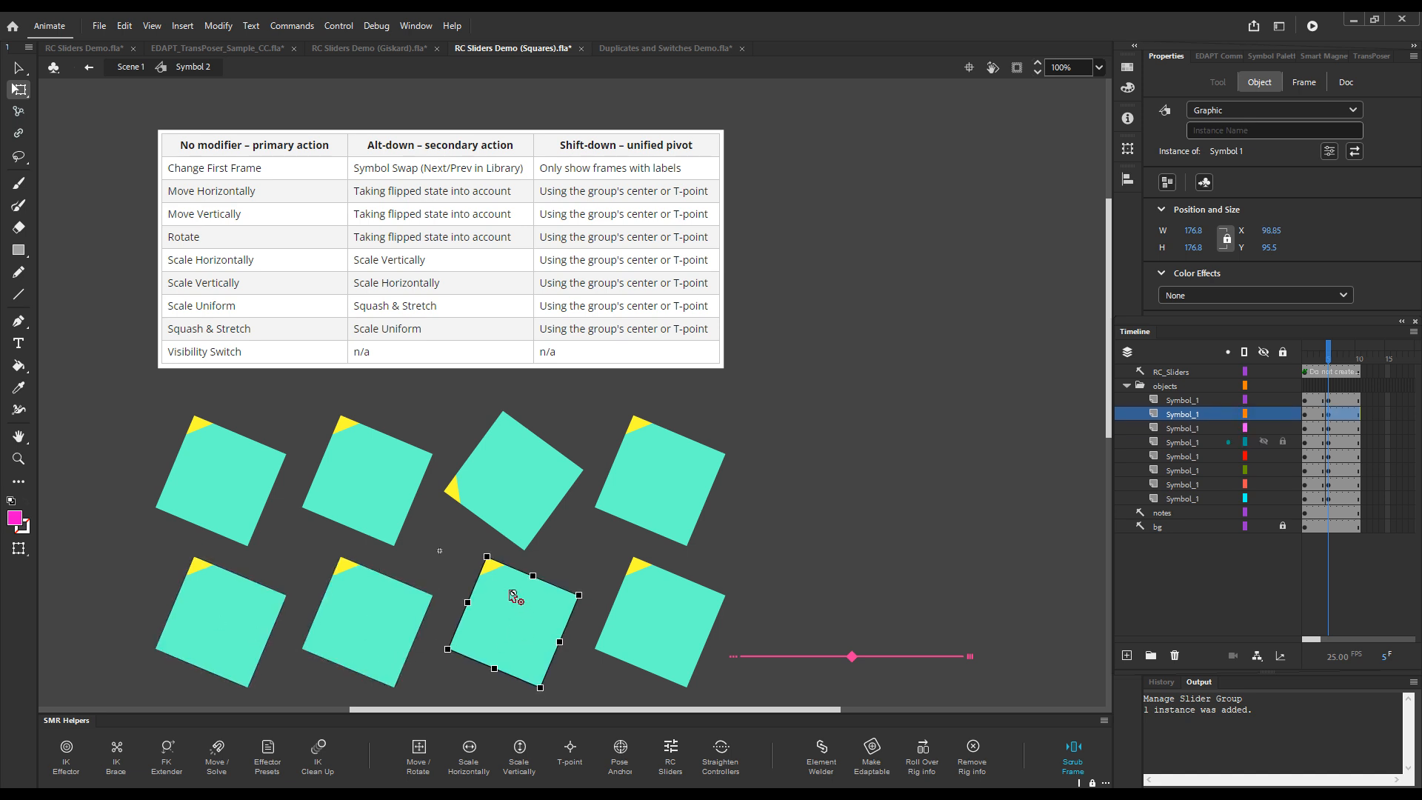
Rotate the squares in both directions with the slider around their relocated transformation points.
key("g")
left_click_drag(854, 661, 966, 646)
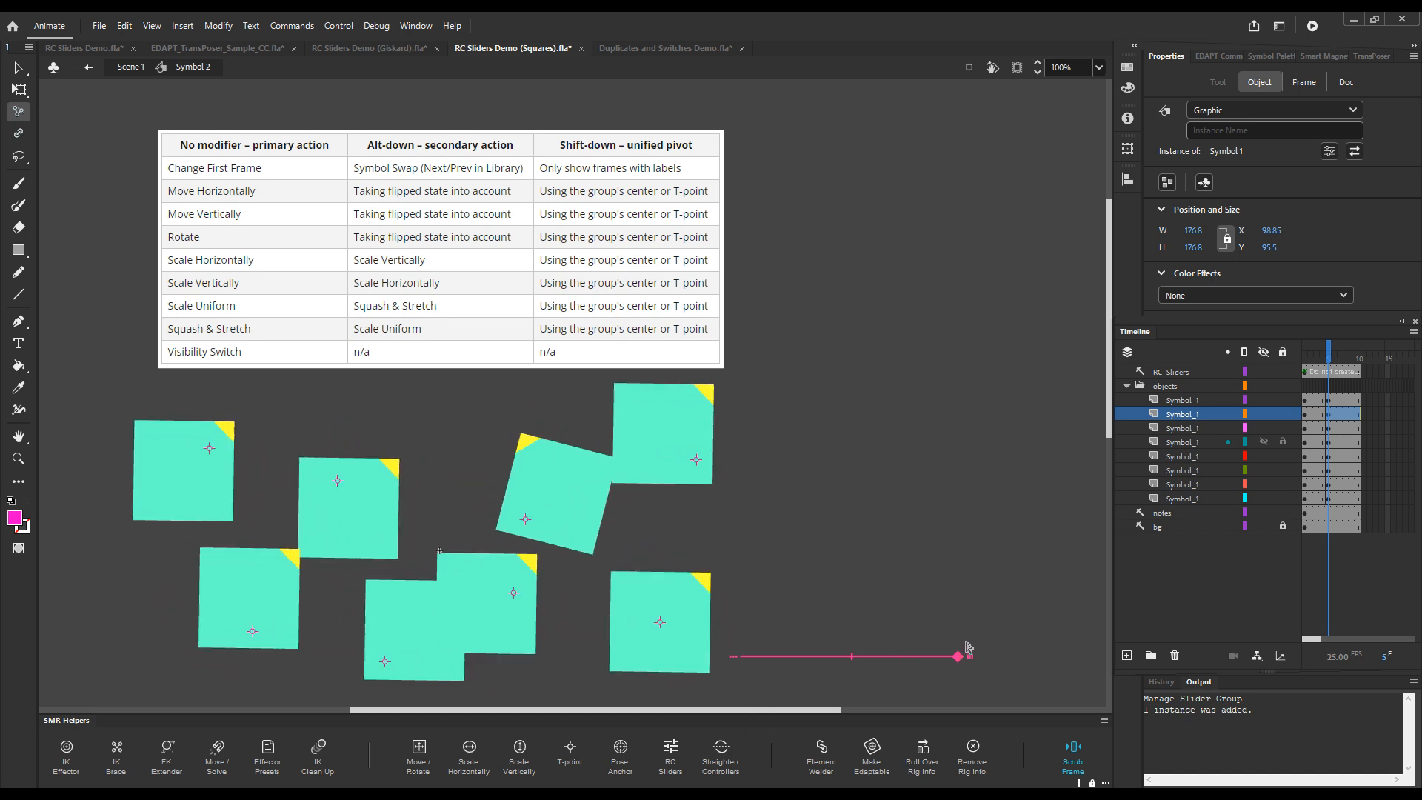
left_click_drag(959, 647, 730, 615)
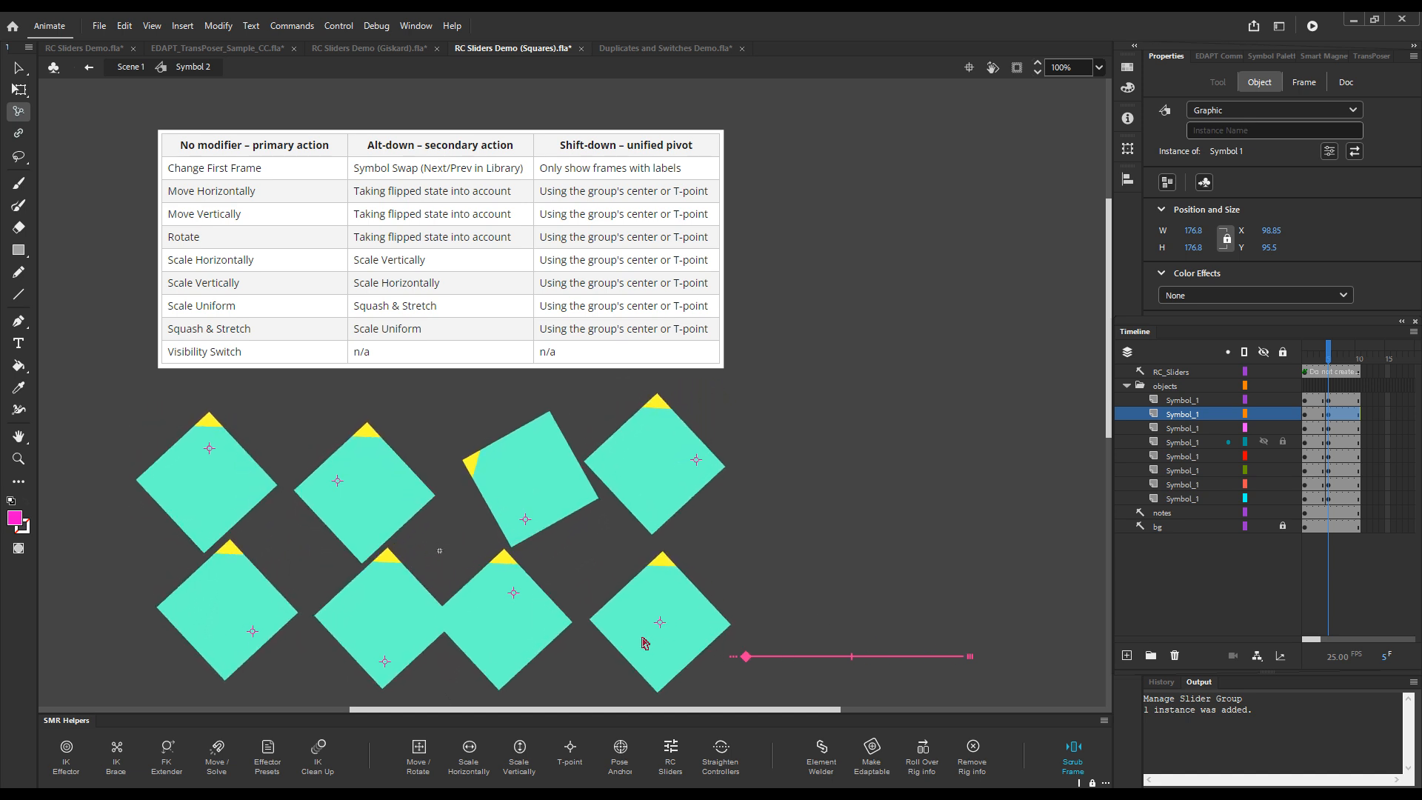
left_click(700, 666)
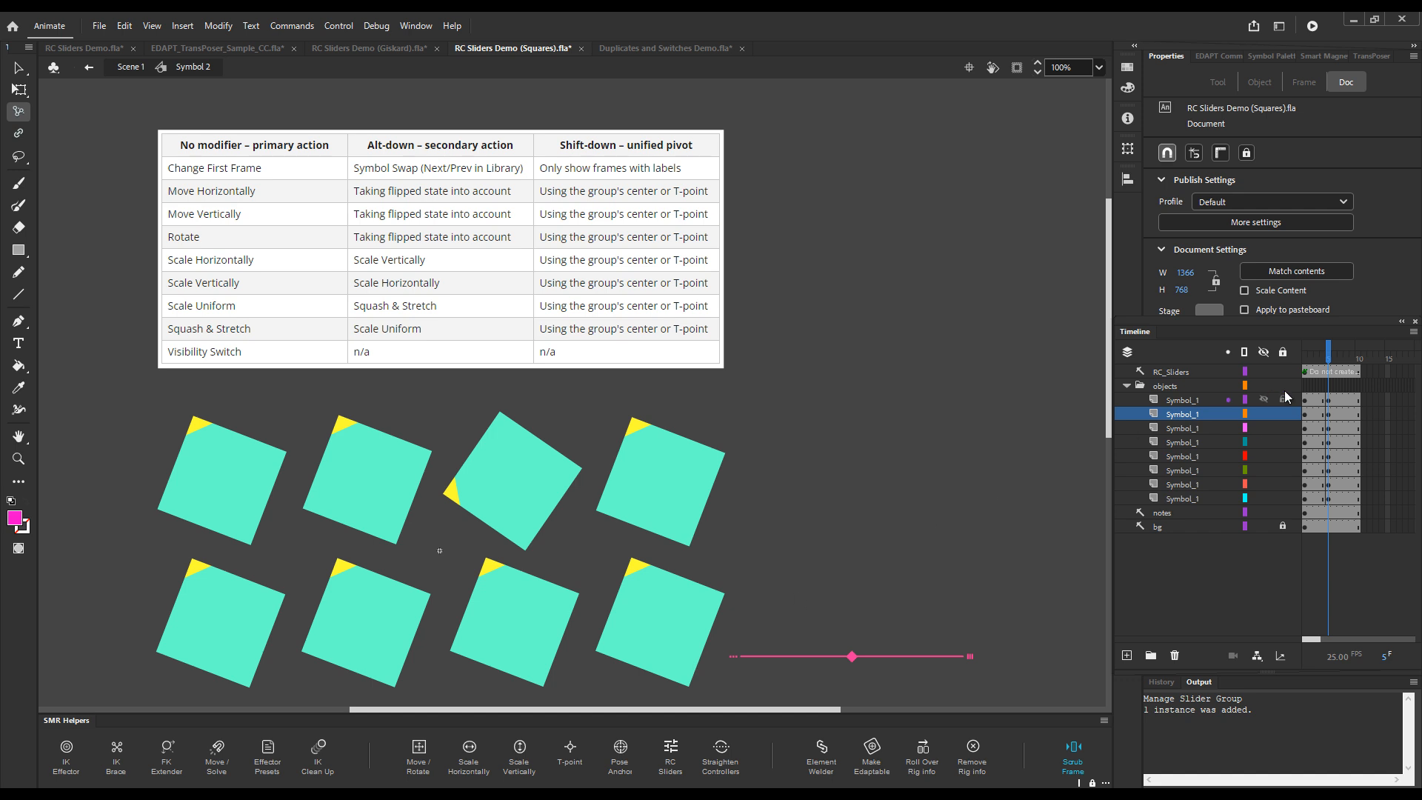
Reset the squares at frame 5 by clearing their keyframes and inserting new ones.
left_click(1325, 497)
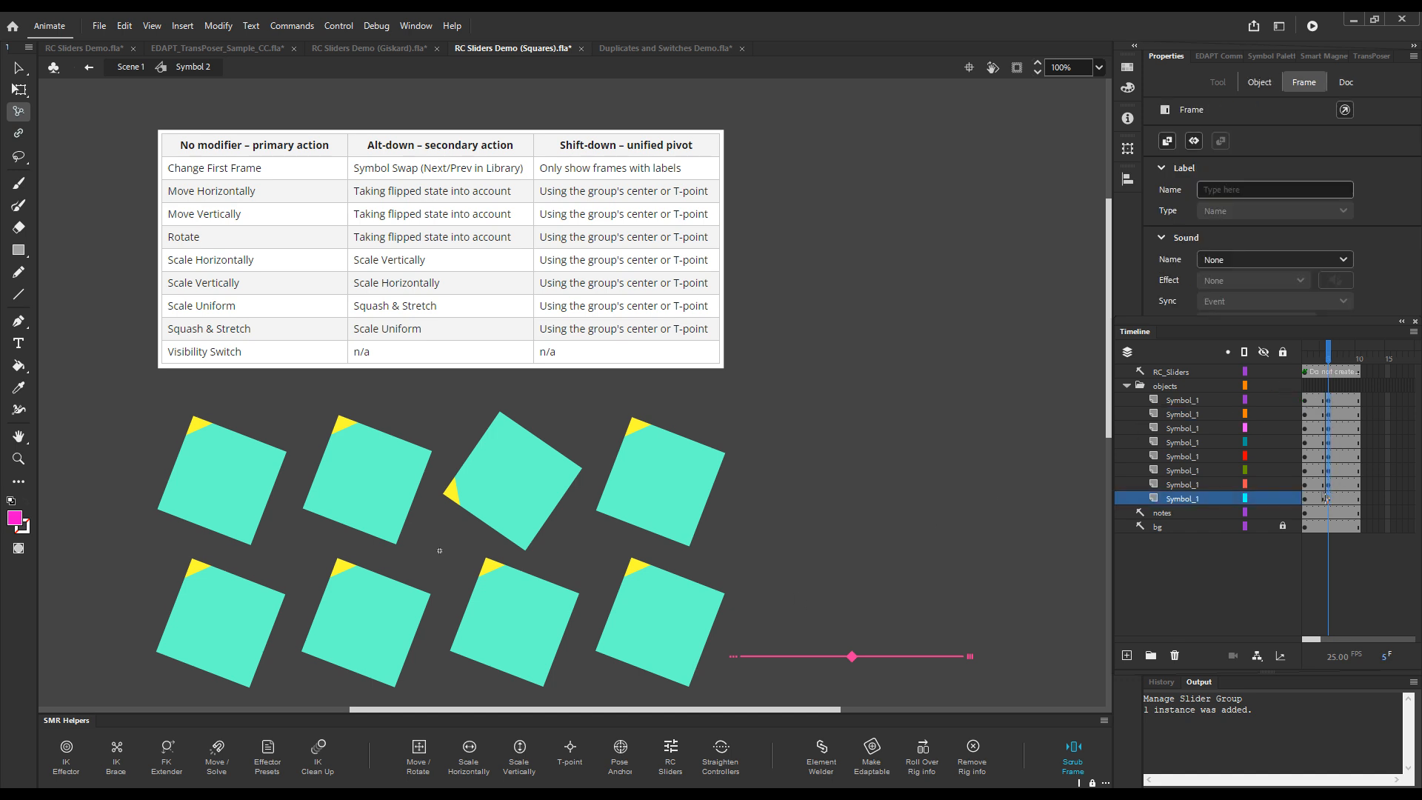
key("shift+x")
key("x")
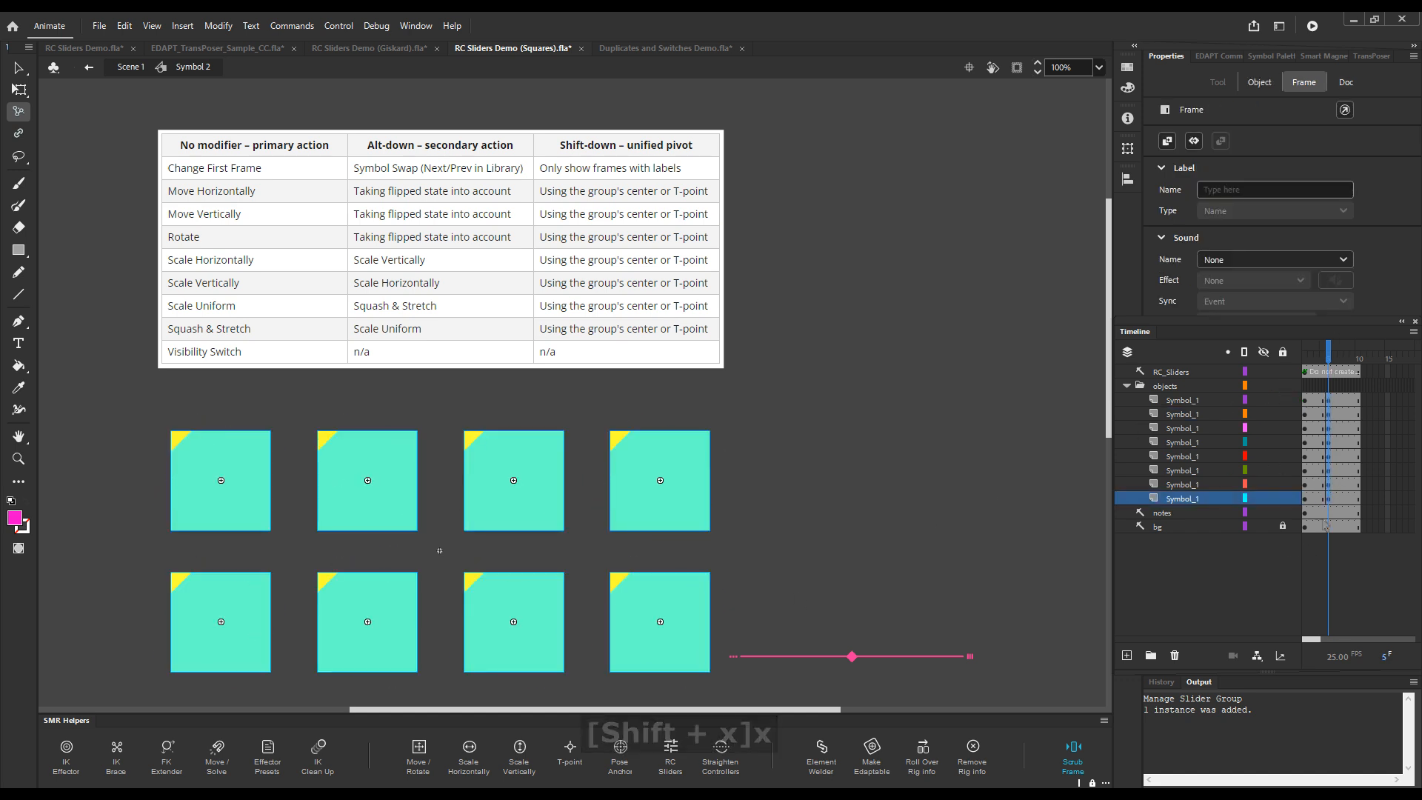
left_click(980, 572)
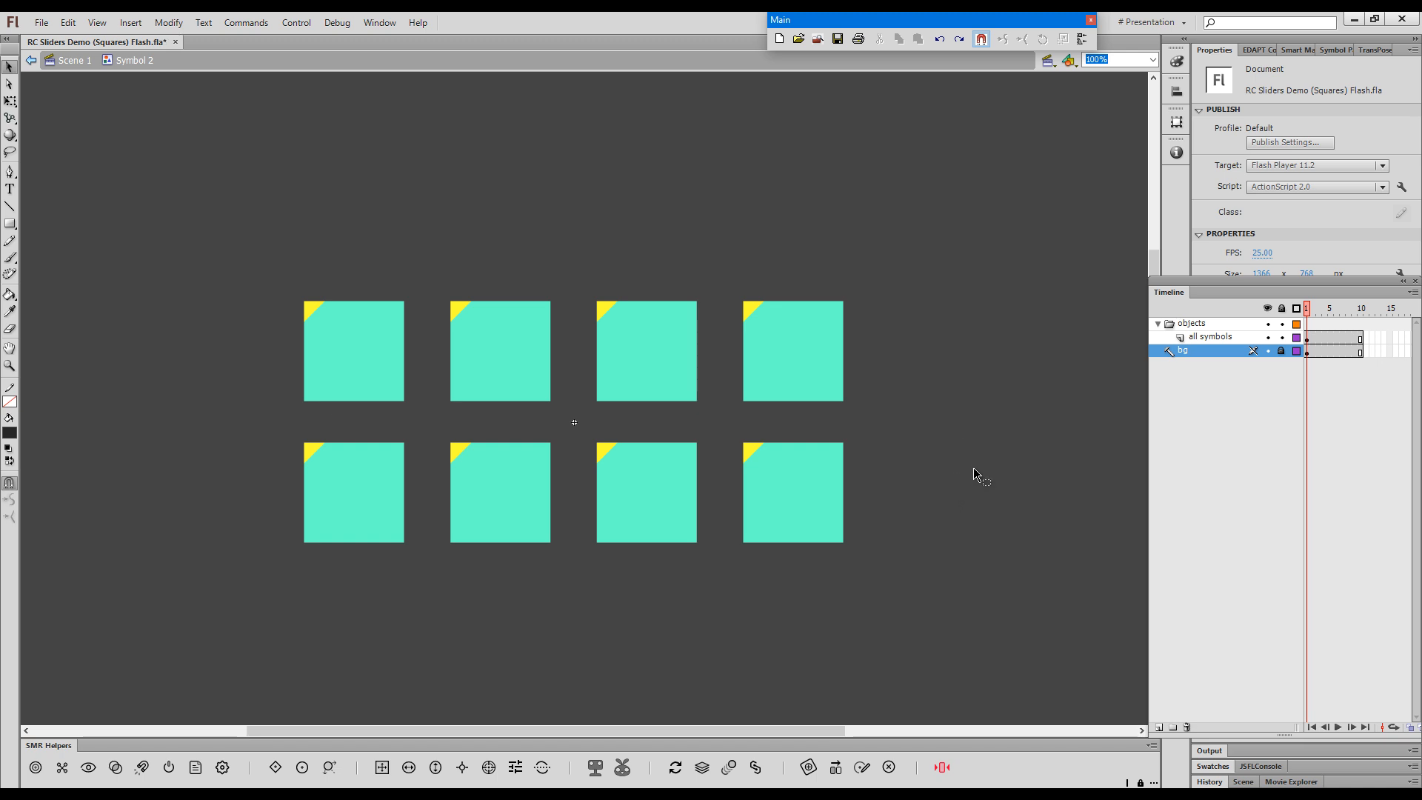
In Flash, create a Rotate RC slider with its default settings and place it below the two rows of squares.
left_click(516, 767)
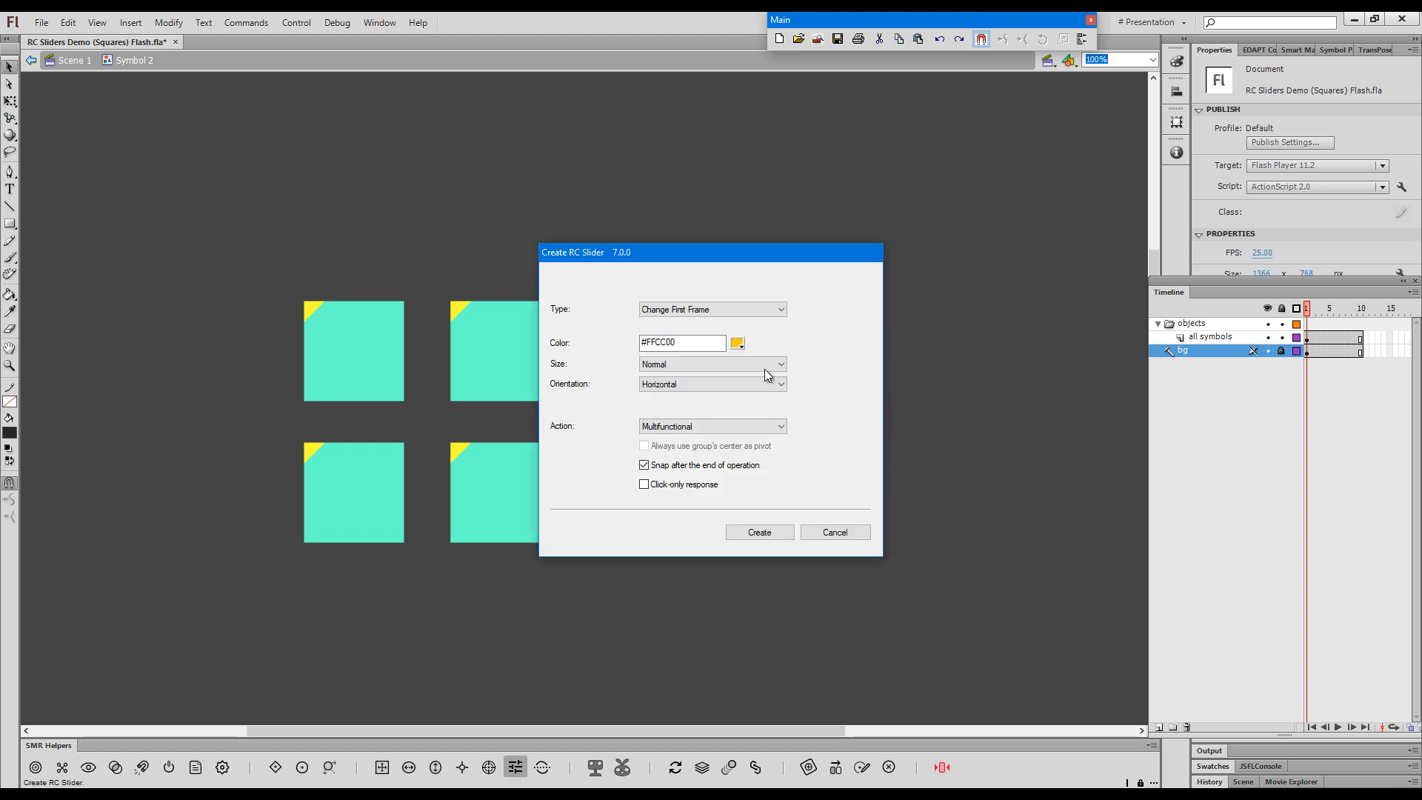
left_click(781, 311)
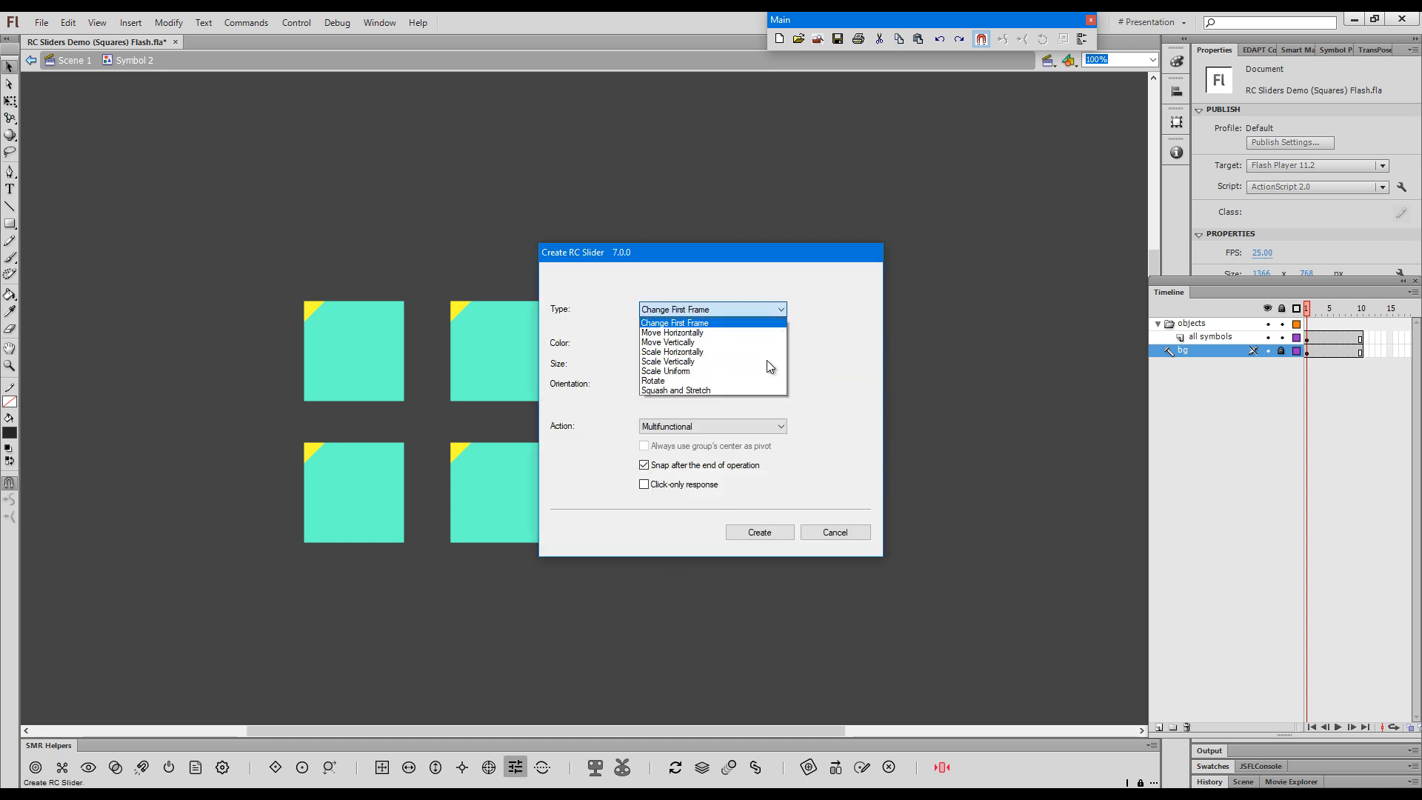
left_click(751, 379)
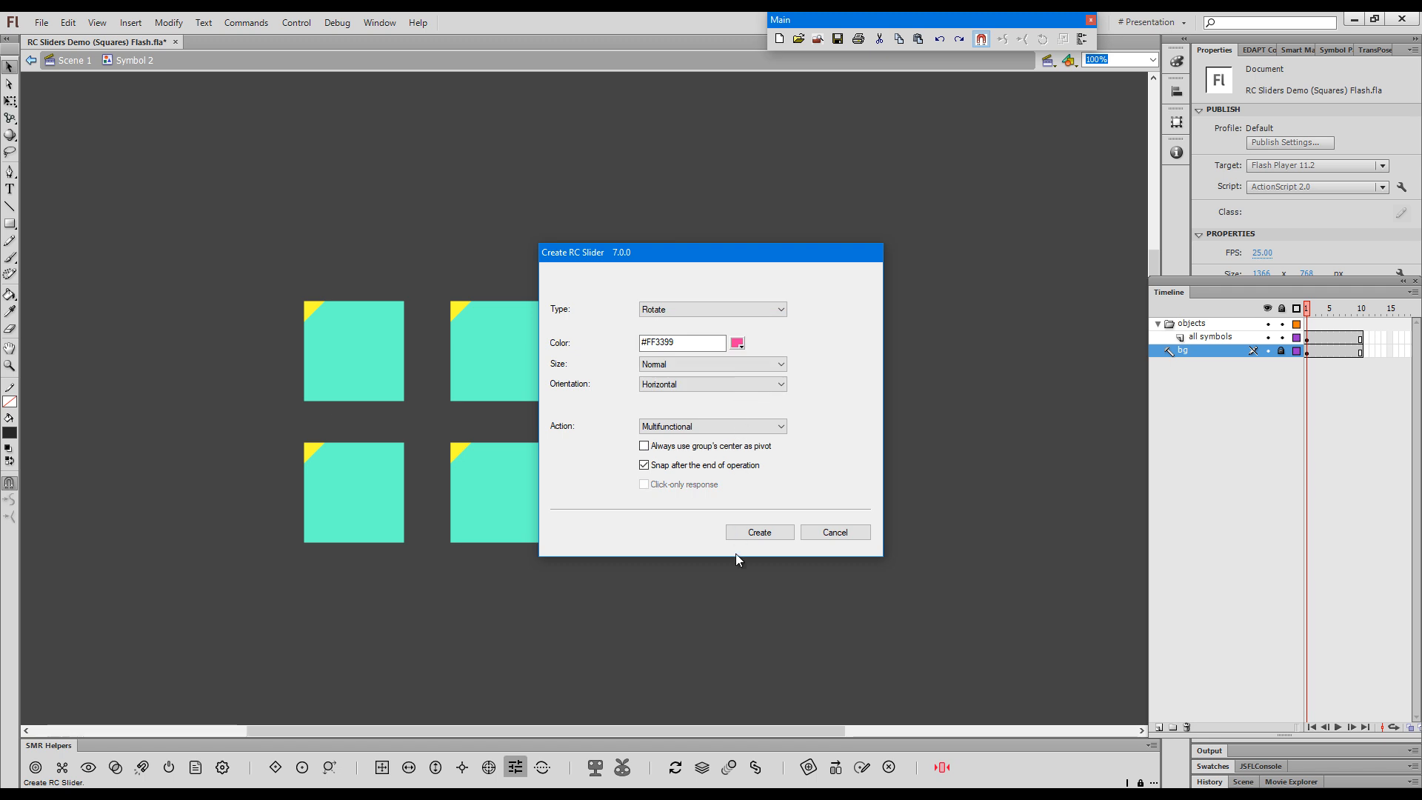
left_click(742, 534)
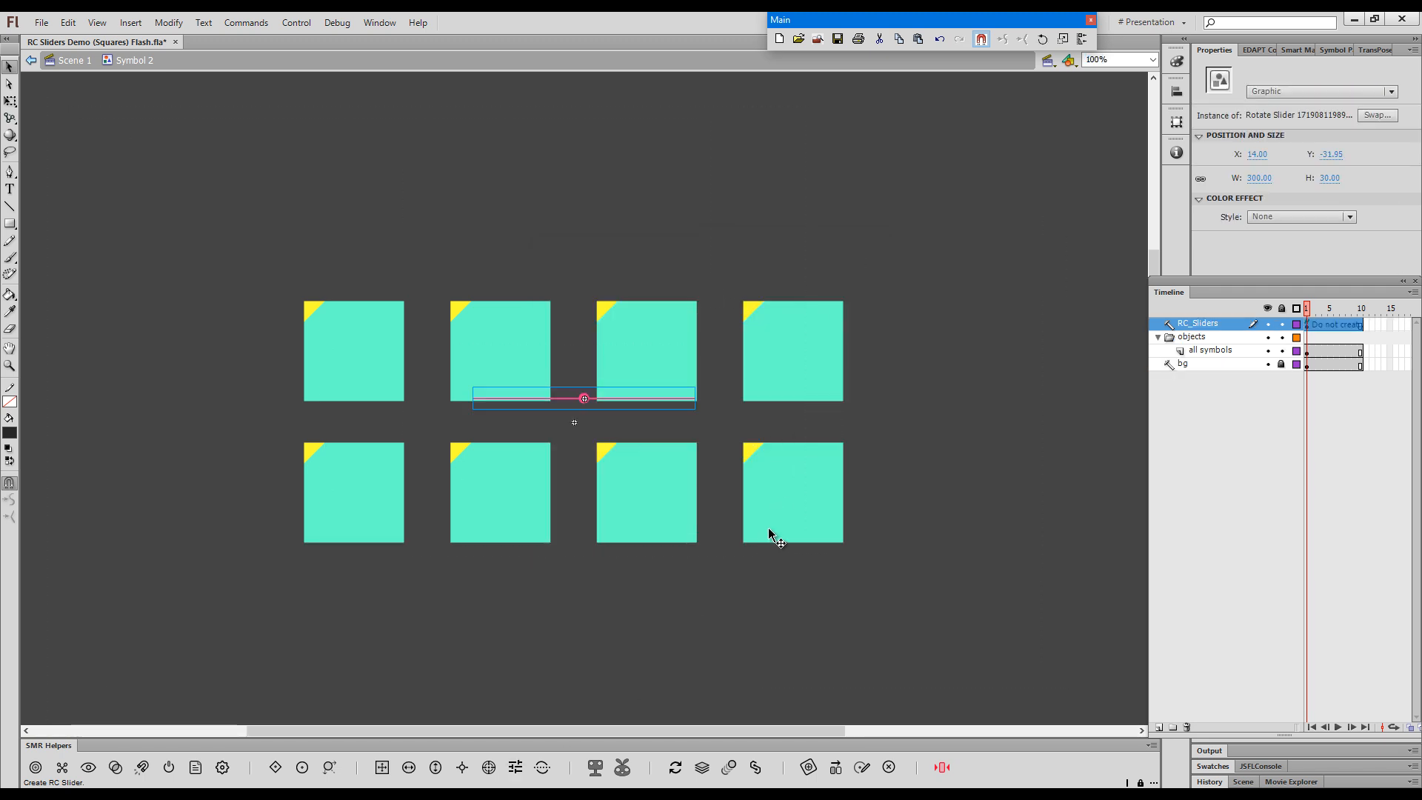
left_click_drag(584, 399, 567, 601)
left_click(662, 656)
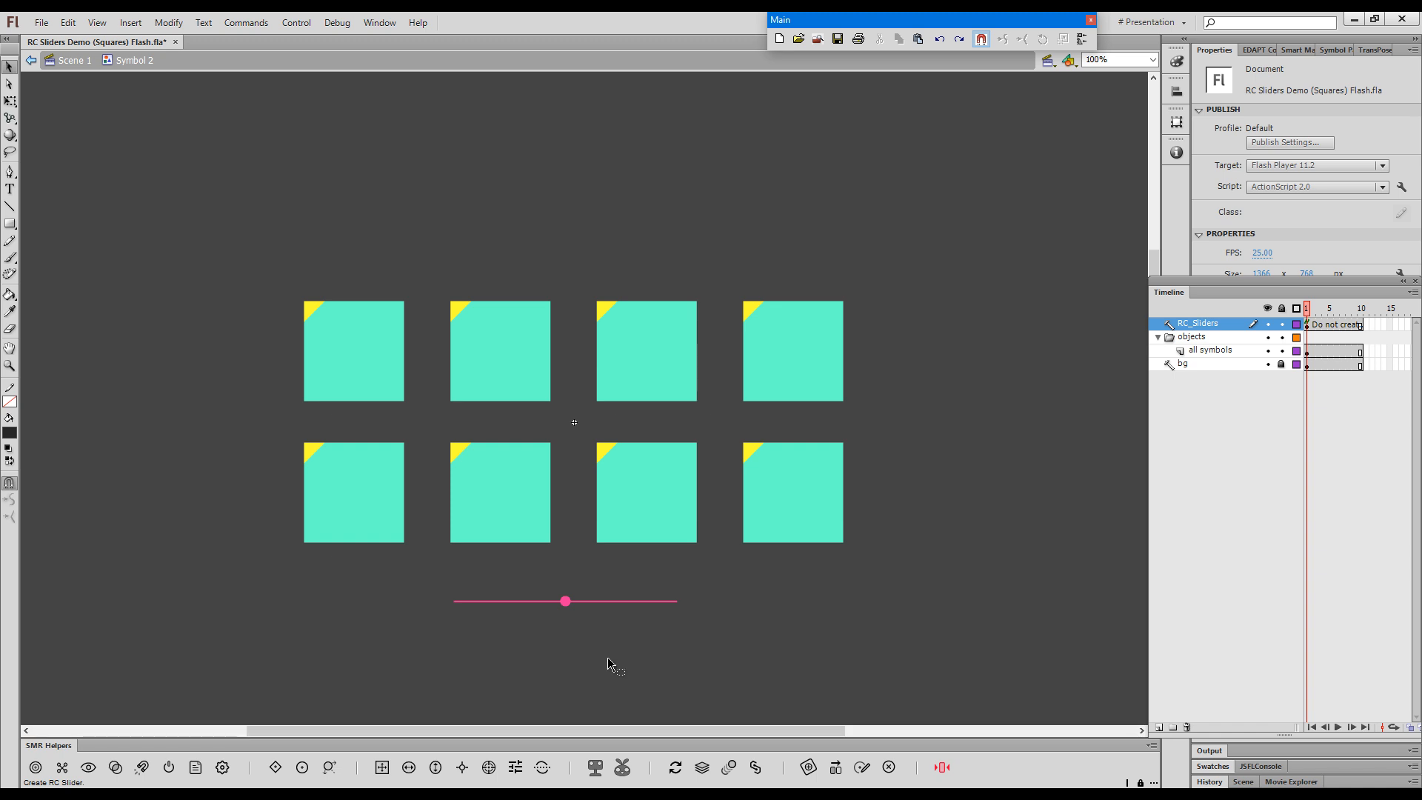
Select all eight squares, rotate them counterclockwise with the slider and deselect them.
left_click_drag(258, 336, 859, 476)
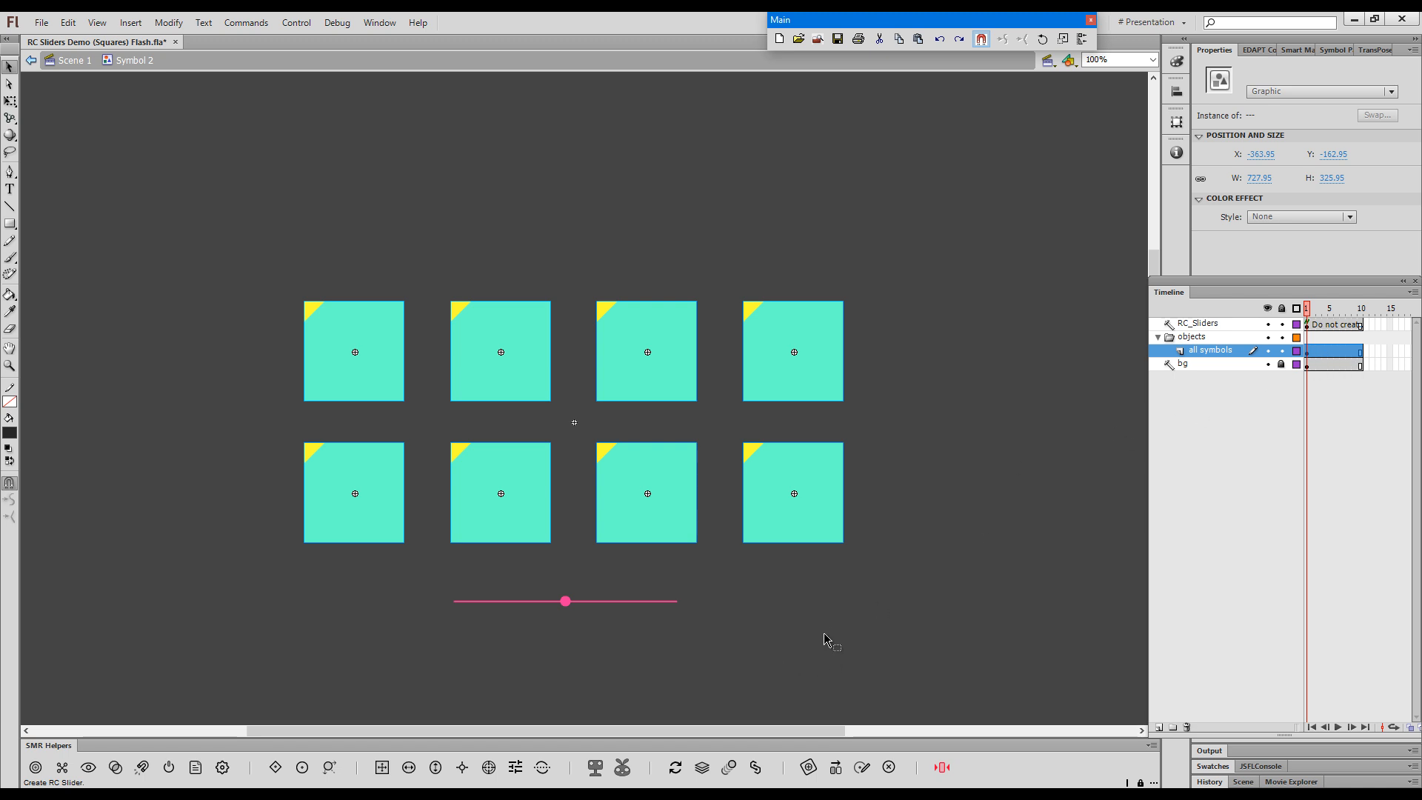
left_click_drag(565, 600, 419, 642)
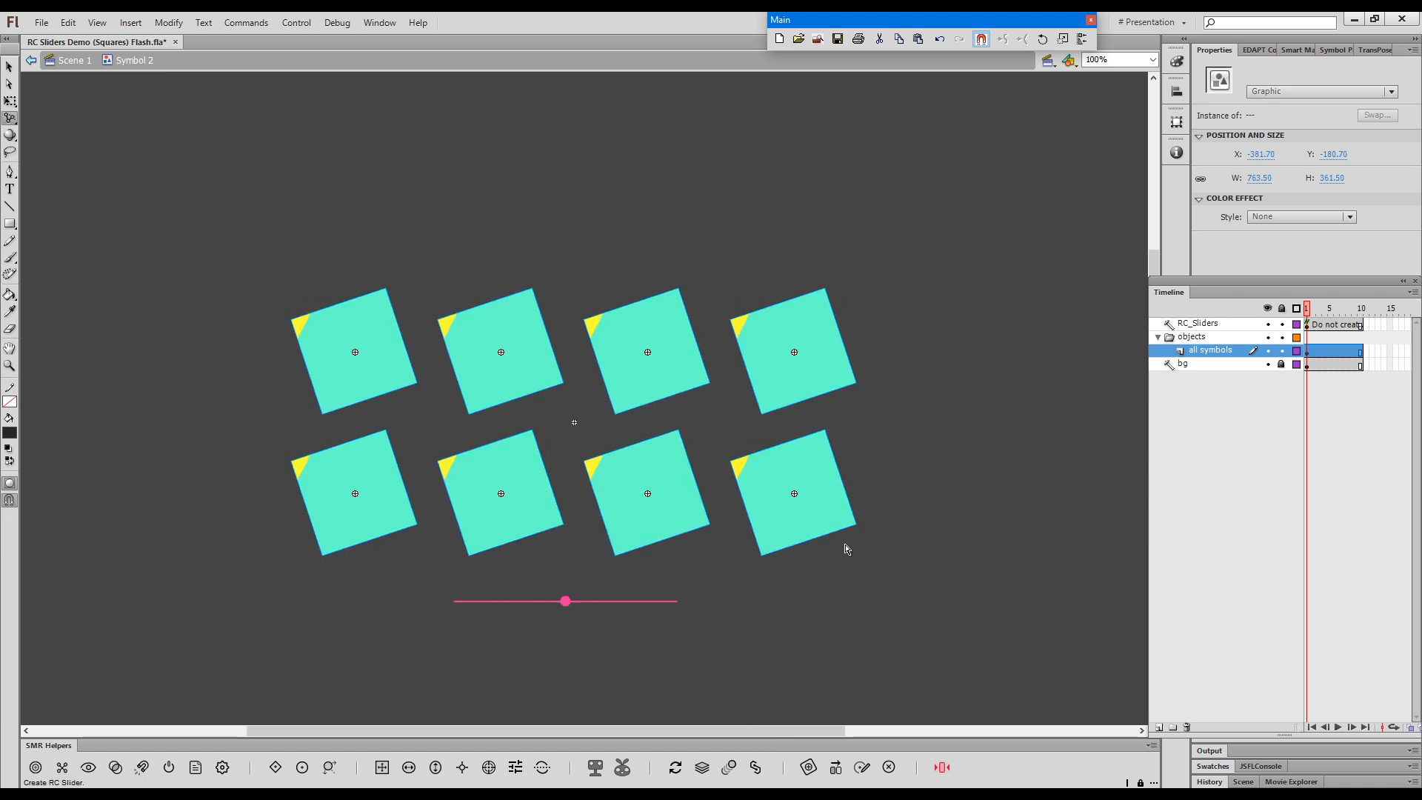
left_click(847, 596)
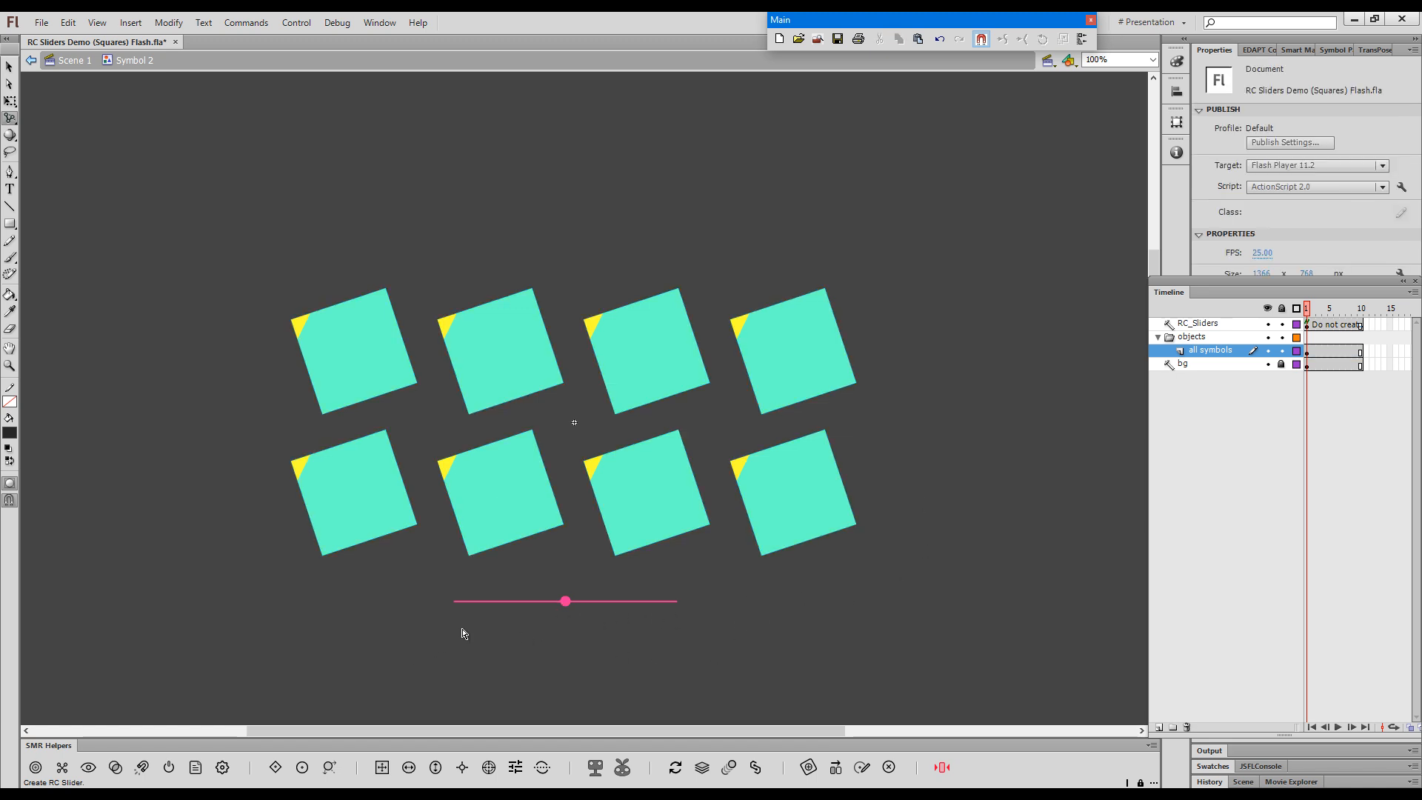
Rotate the first square of the upper row with the slider, first alone and again together with the last two columns of squares.
left_click(613, 597)
left_click_drag(893, 311, 618, 500)
left_click_drag(299, 277, 414, 377)
left_click_drag(567, 604, 763, 603)
left_click_drag(281, 285, 383, 385)
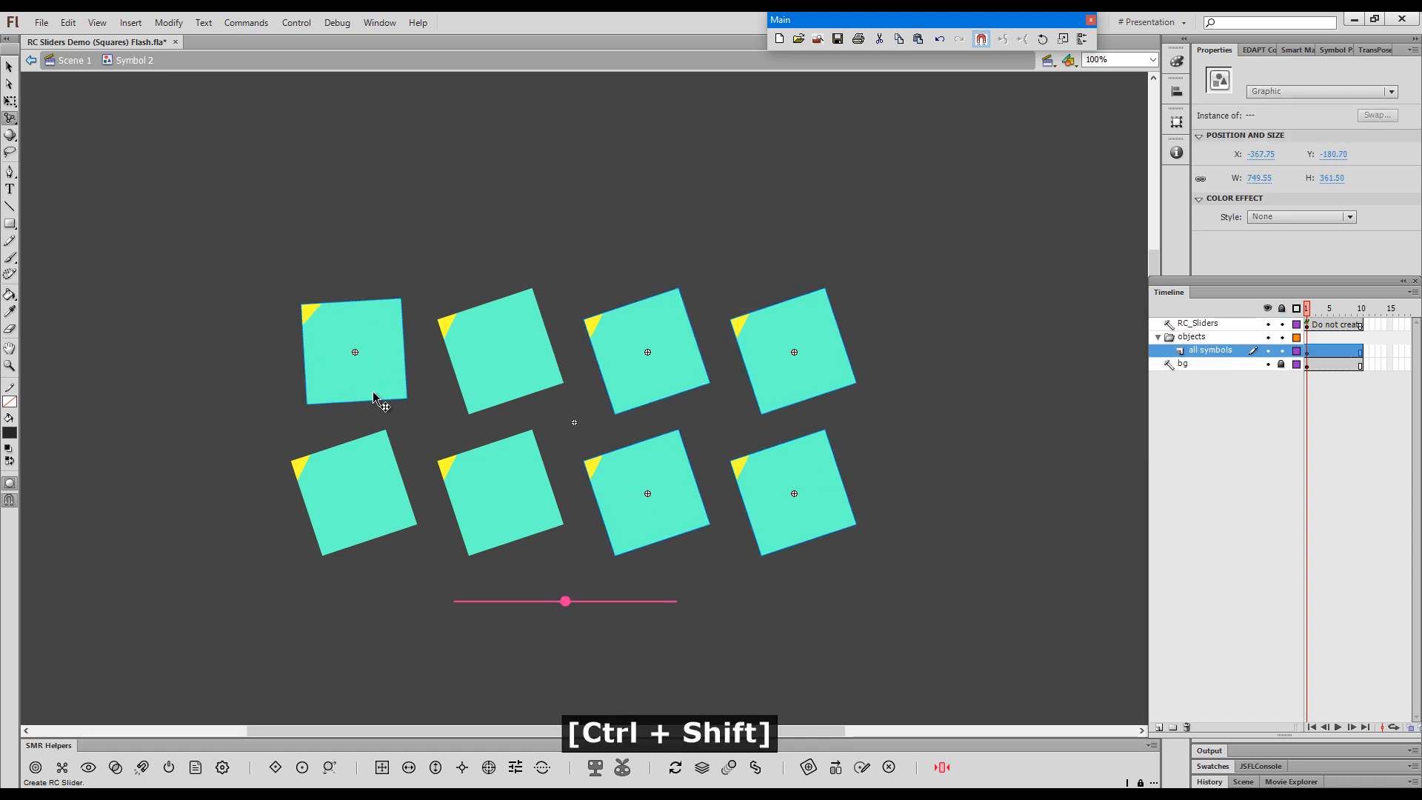
left_click_drag(558, 611, 948, 589)
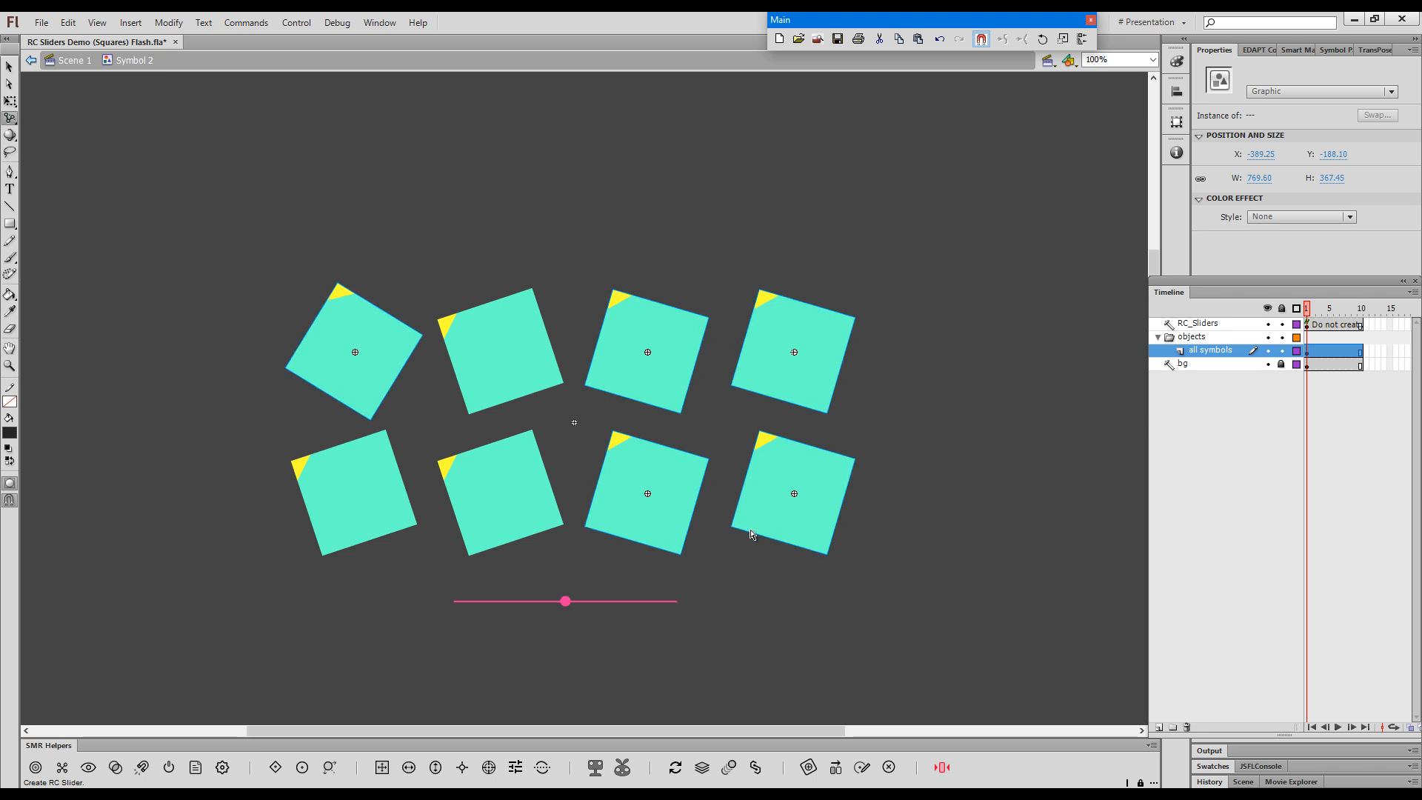
Select the first two squares of the lower row and rotate them with the slider.
left_click_drag(269, 491, 569, 554)
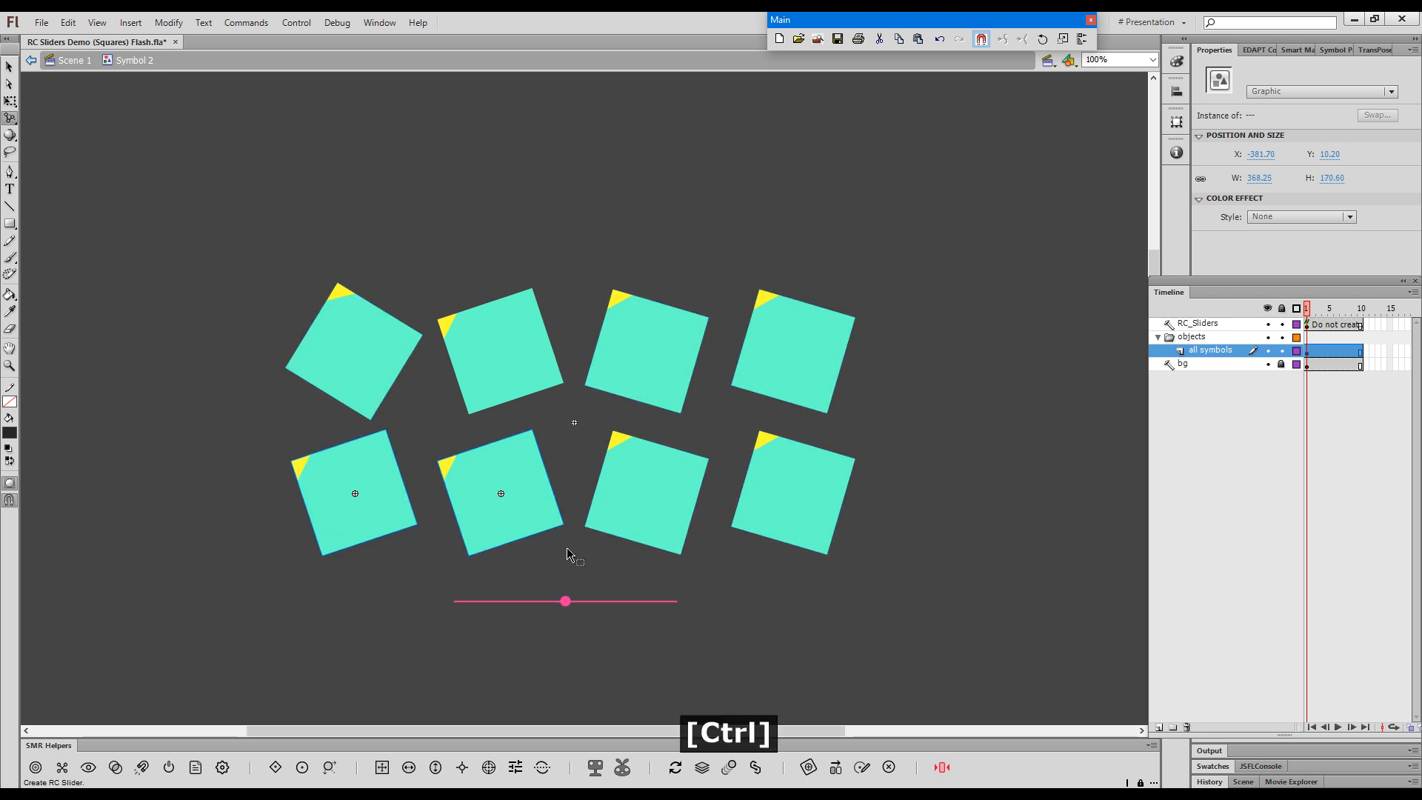
left_click_drag(568, 609, 838, 621)
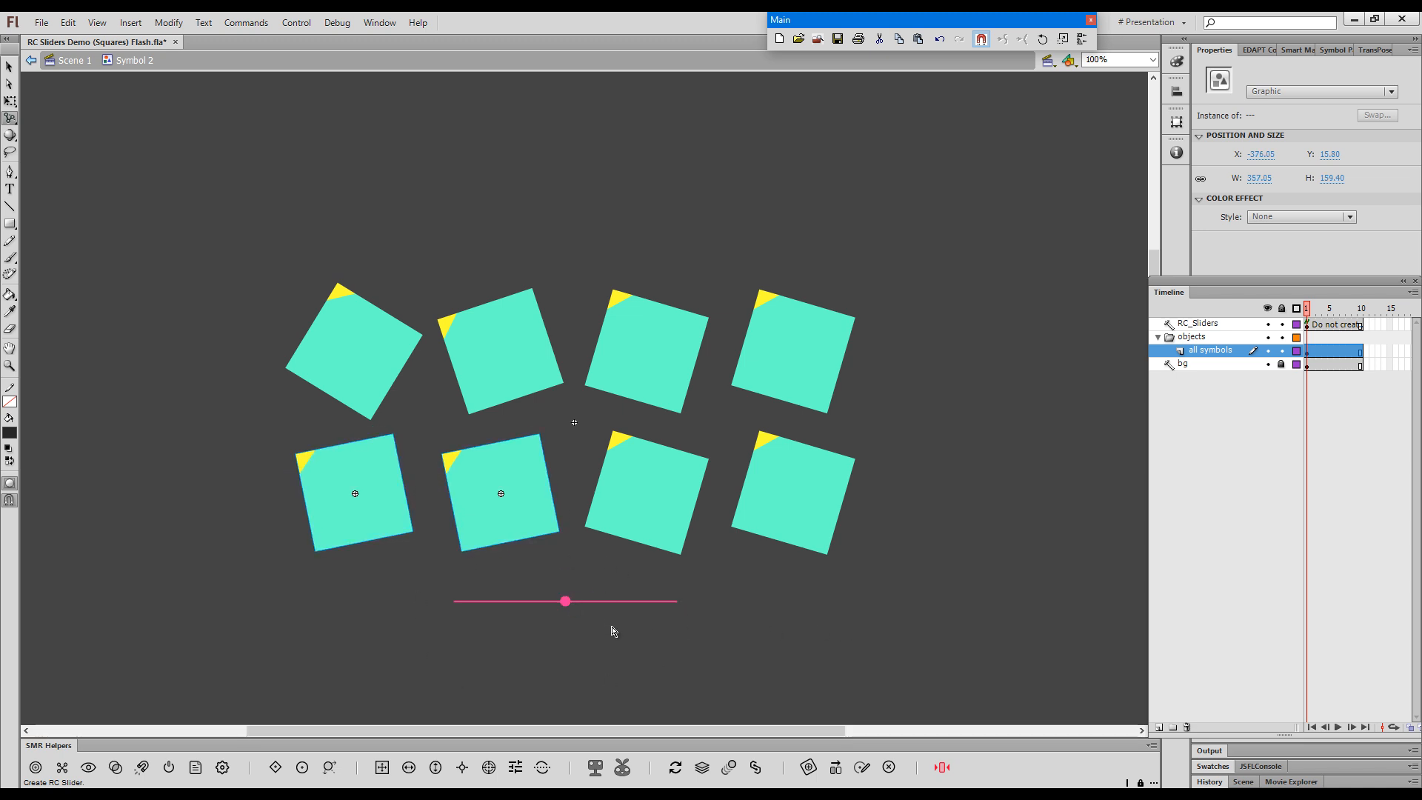
left_click(695, 663)
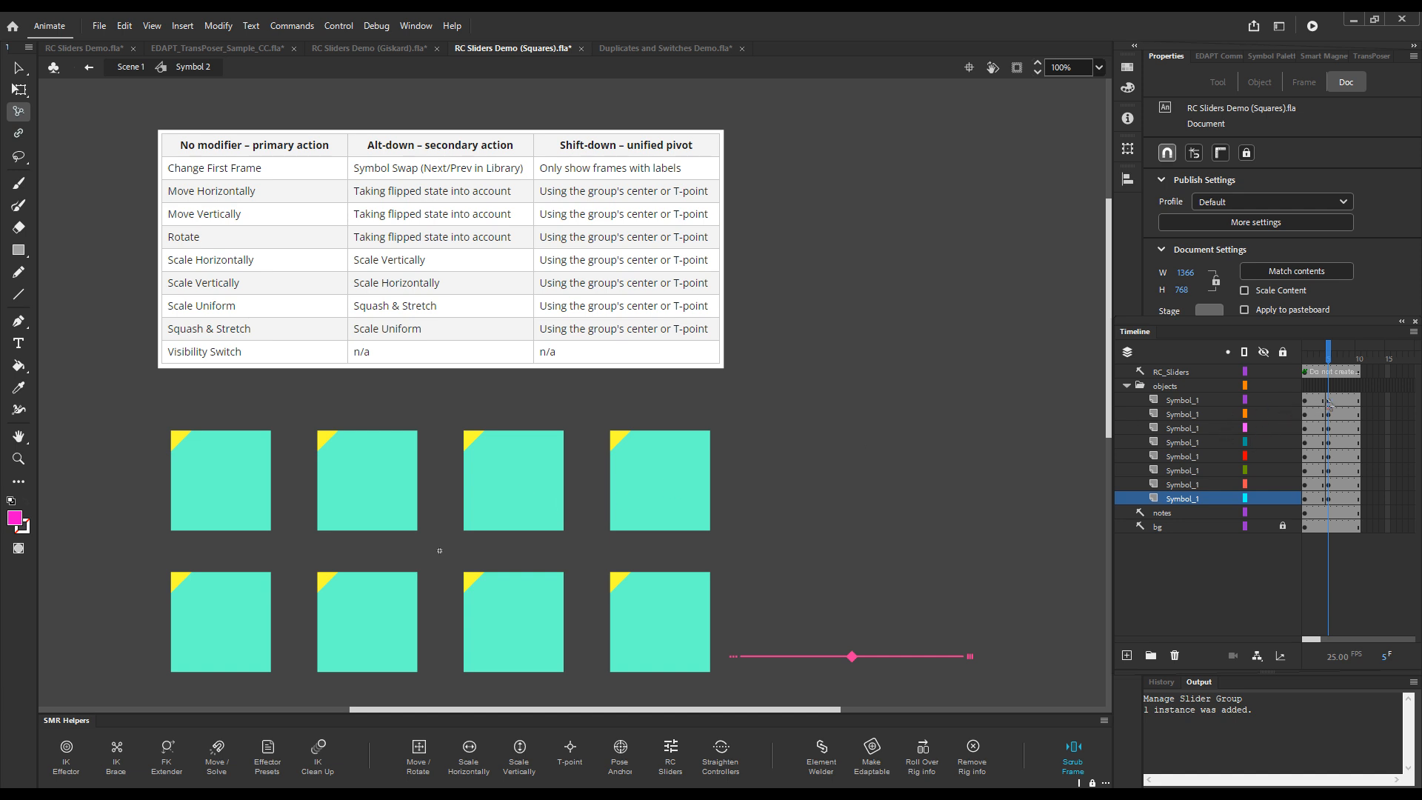
Back in Animate, clear the squares' keyframes at frame 5 and flip the third square of the upper row horizontally.
left_click(1328, 498)
key("shift+x")
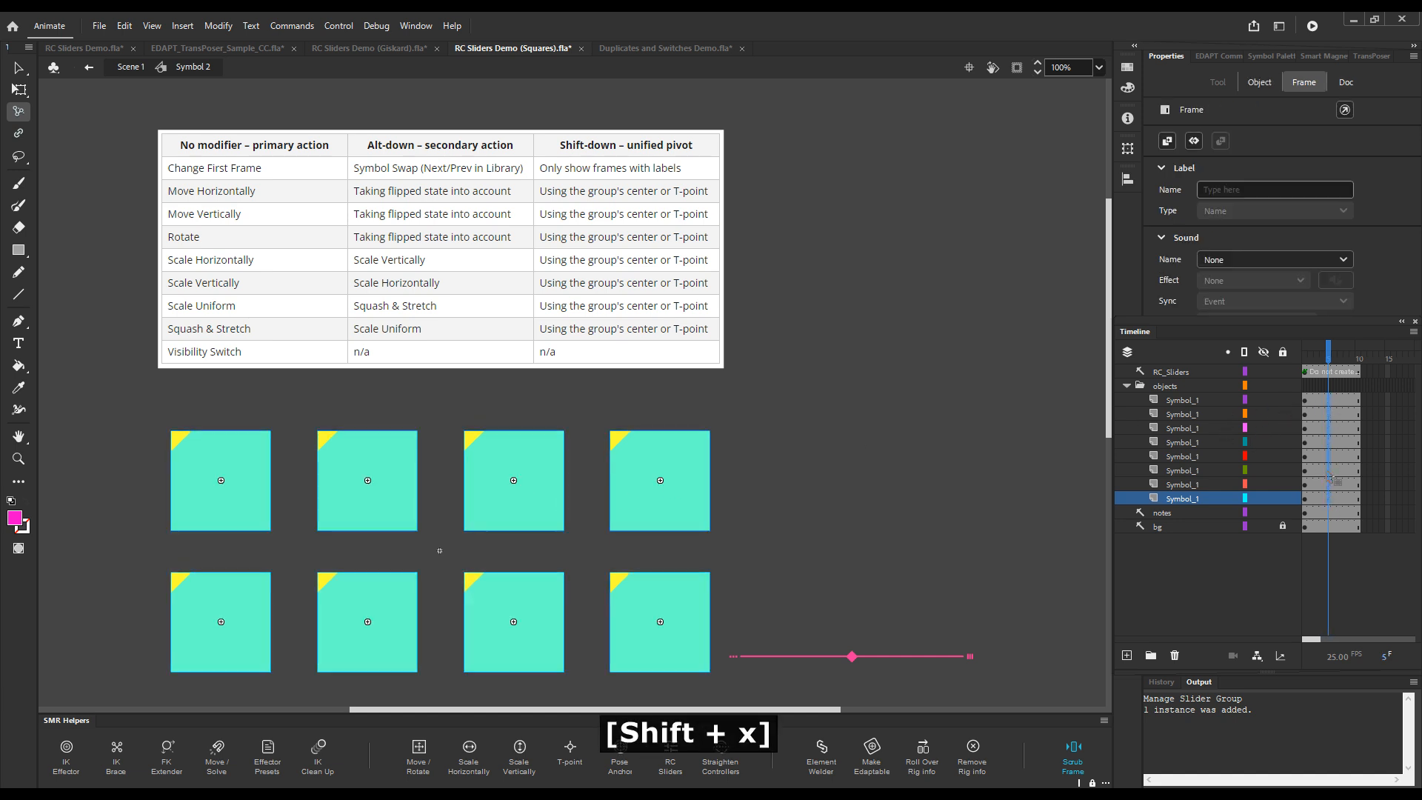
left_click(515, 465)
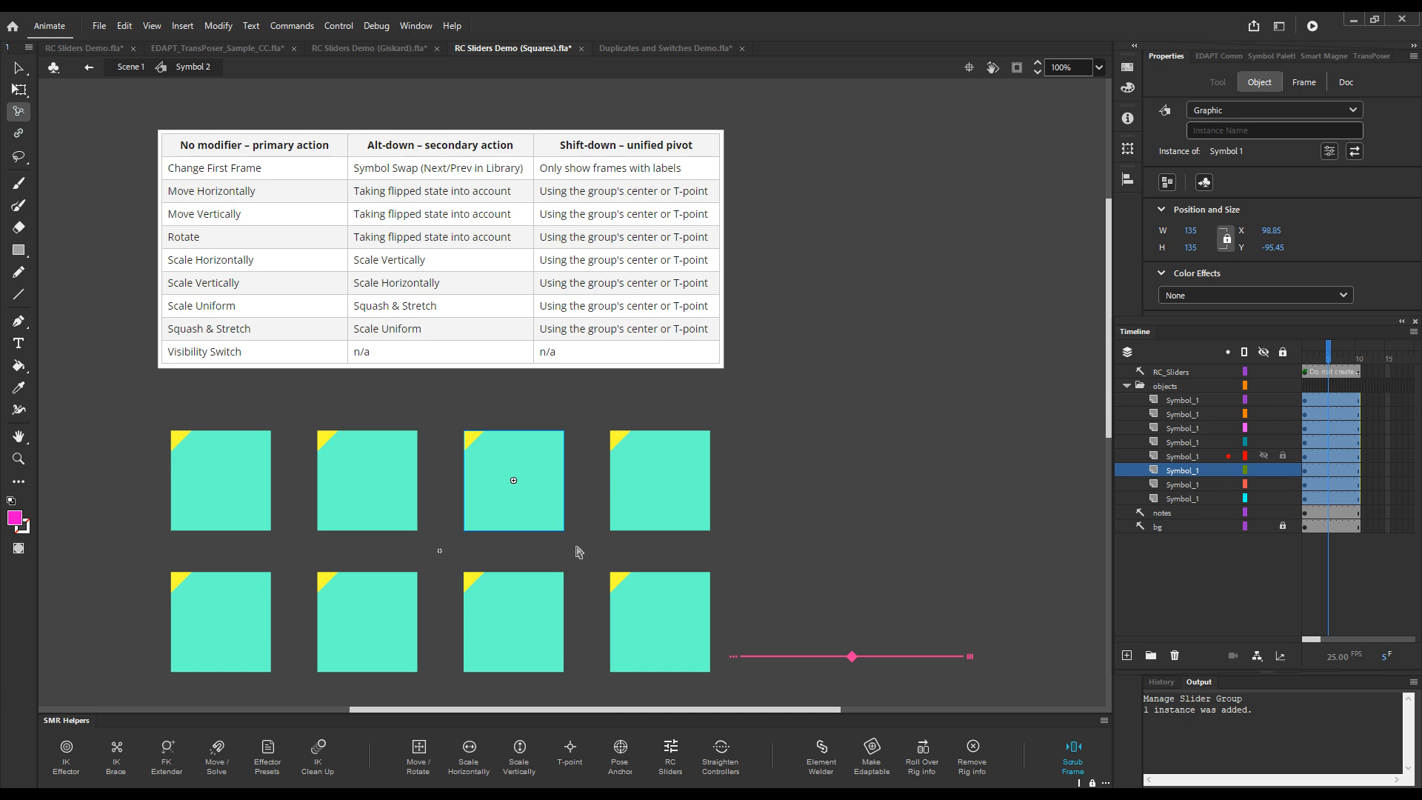
key("h")
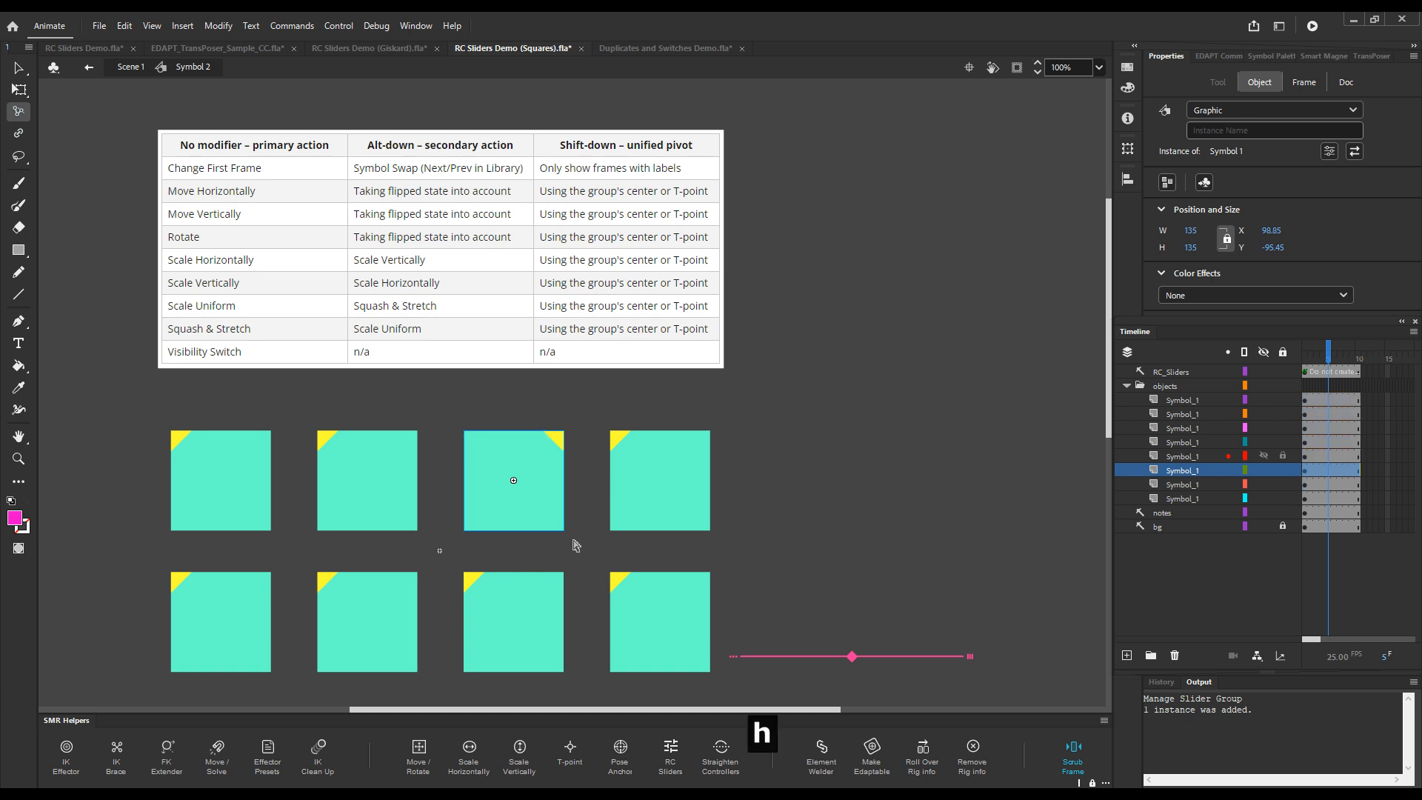
Keyframe the squares at frame 5 and rotate them with the slider, both with and without taking the flipped state into account.
key("shift+x")
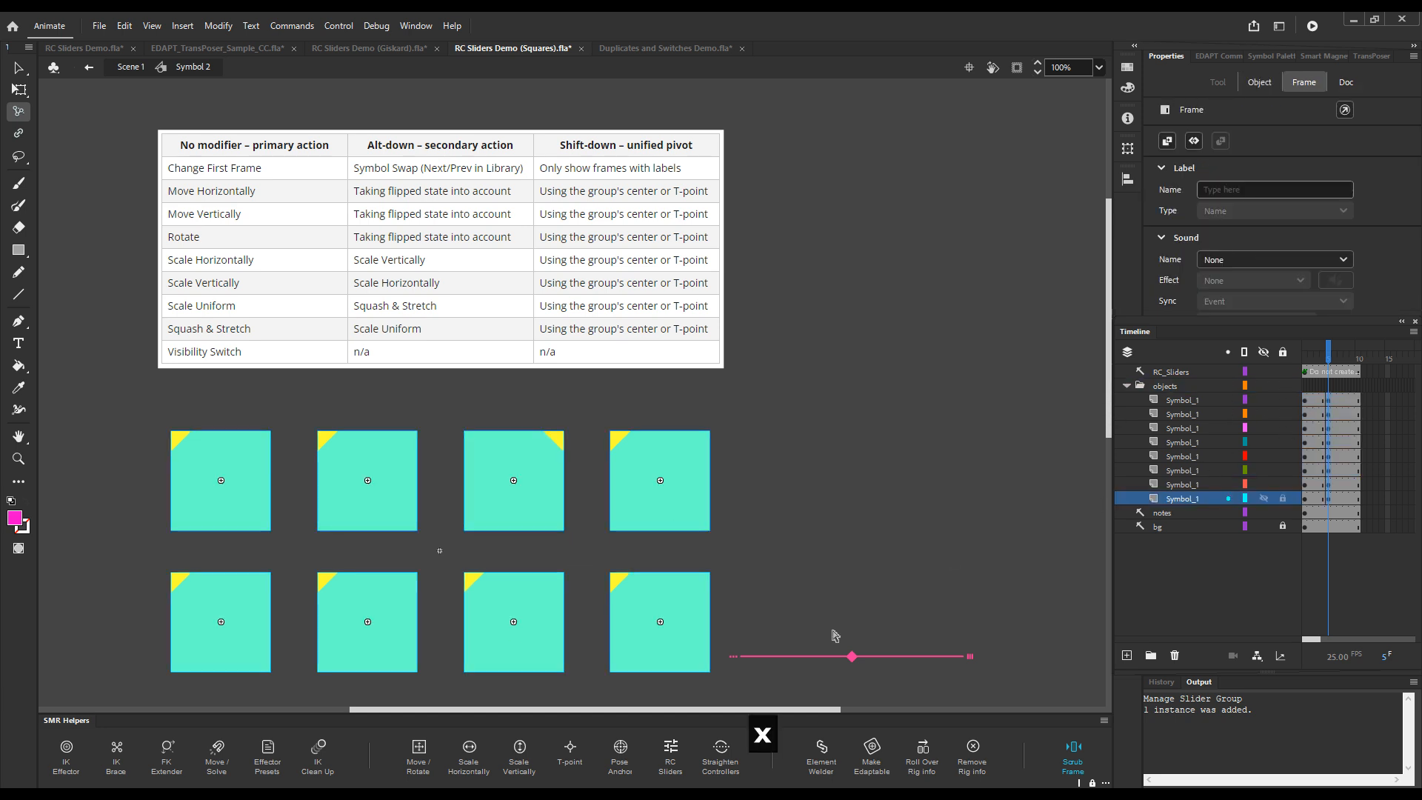
left_click_drag(853, 657, 1063, 651)
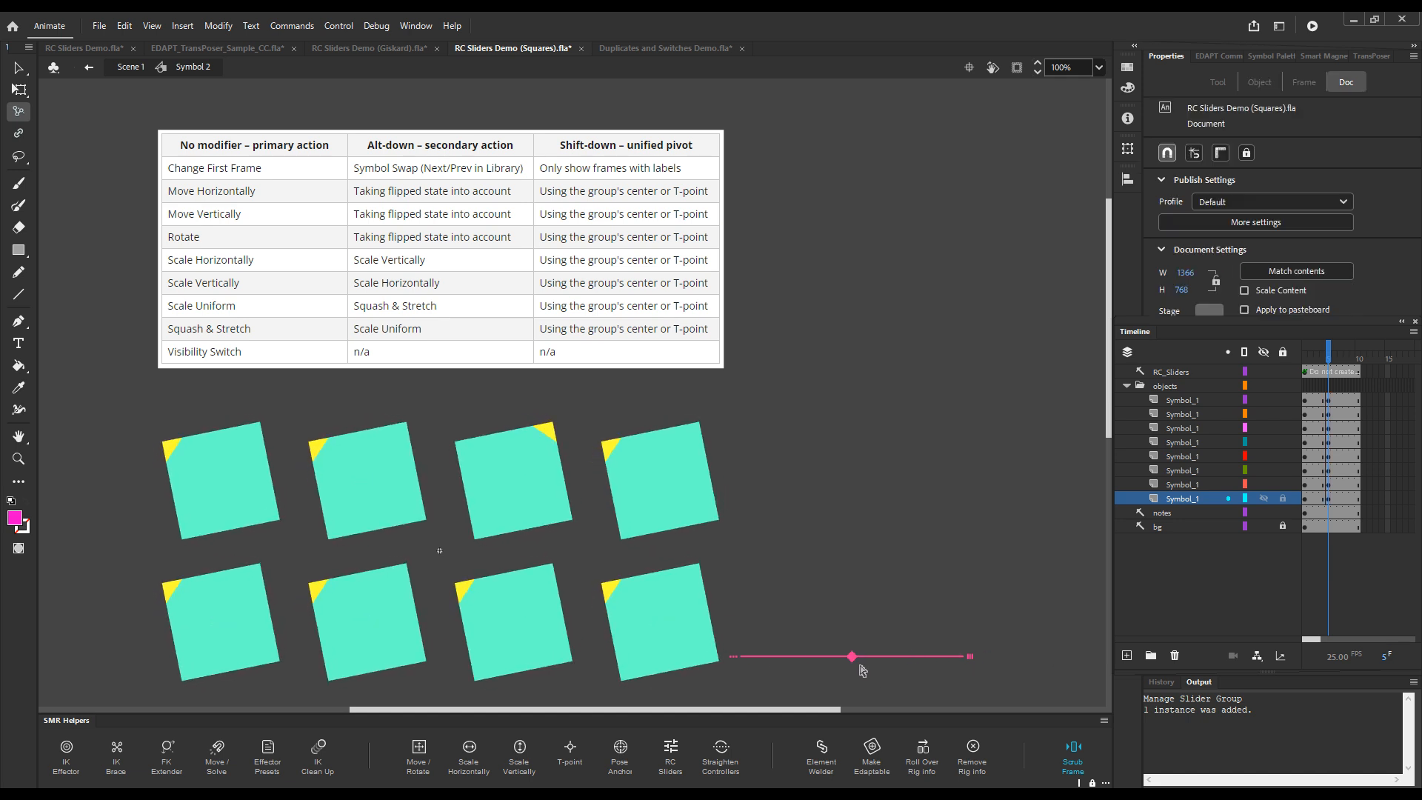
key("alt")
left_click_drag(887, 659, 1011, 658)
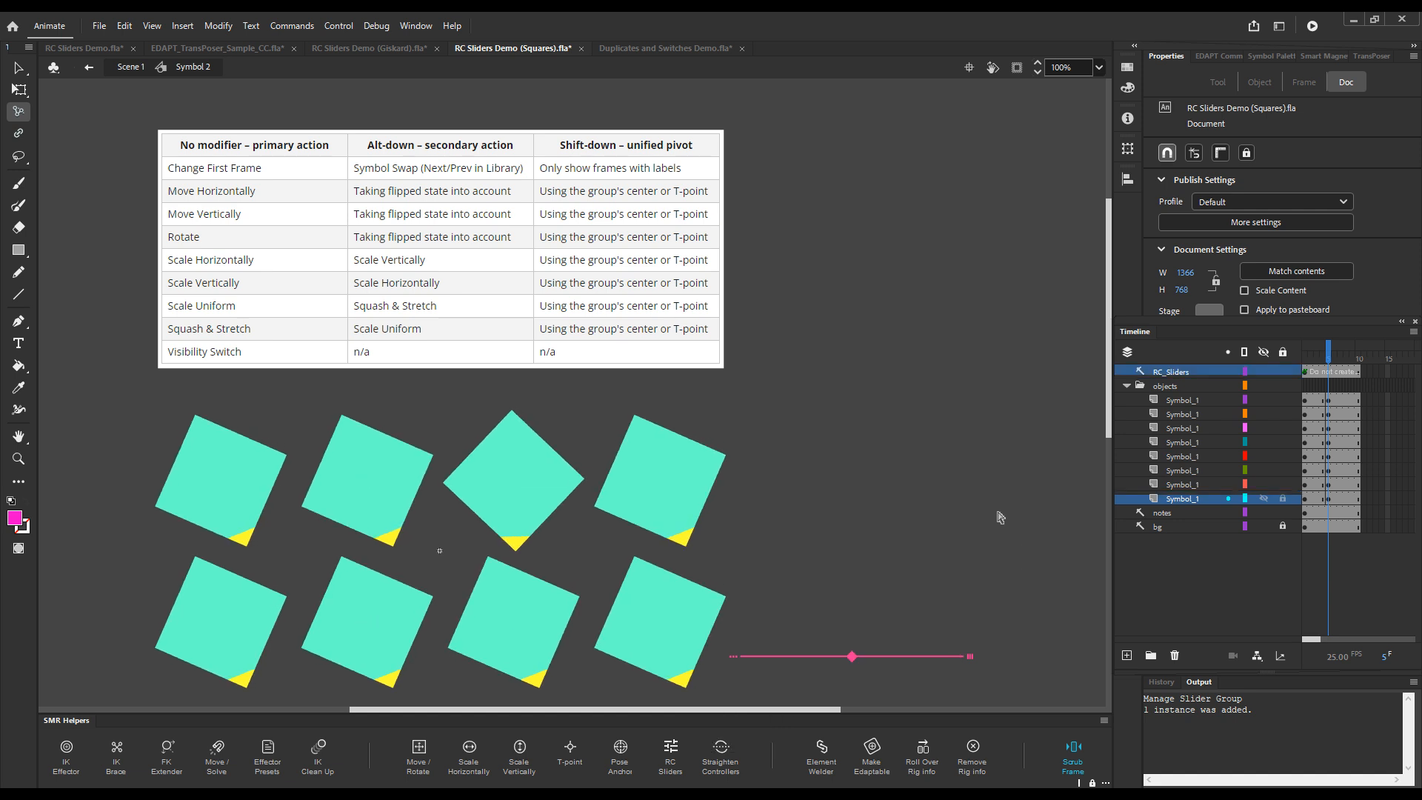
Select the last two columns of squares and create a Move Horizontally slider with normal size, horizontal orientation and Multifunctional action.
key("v")
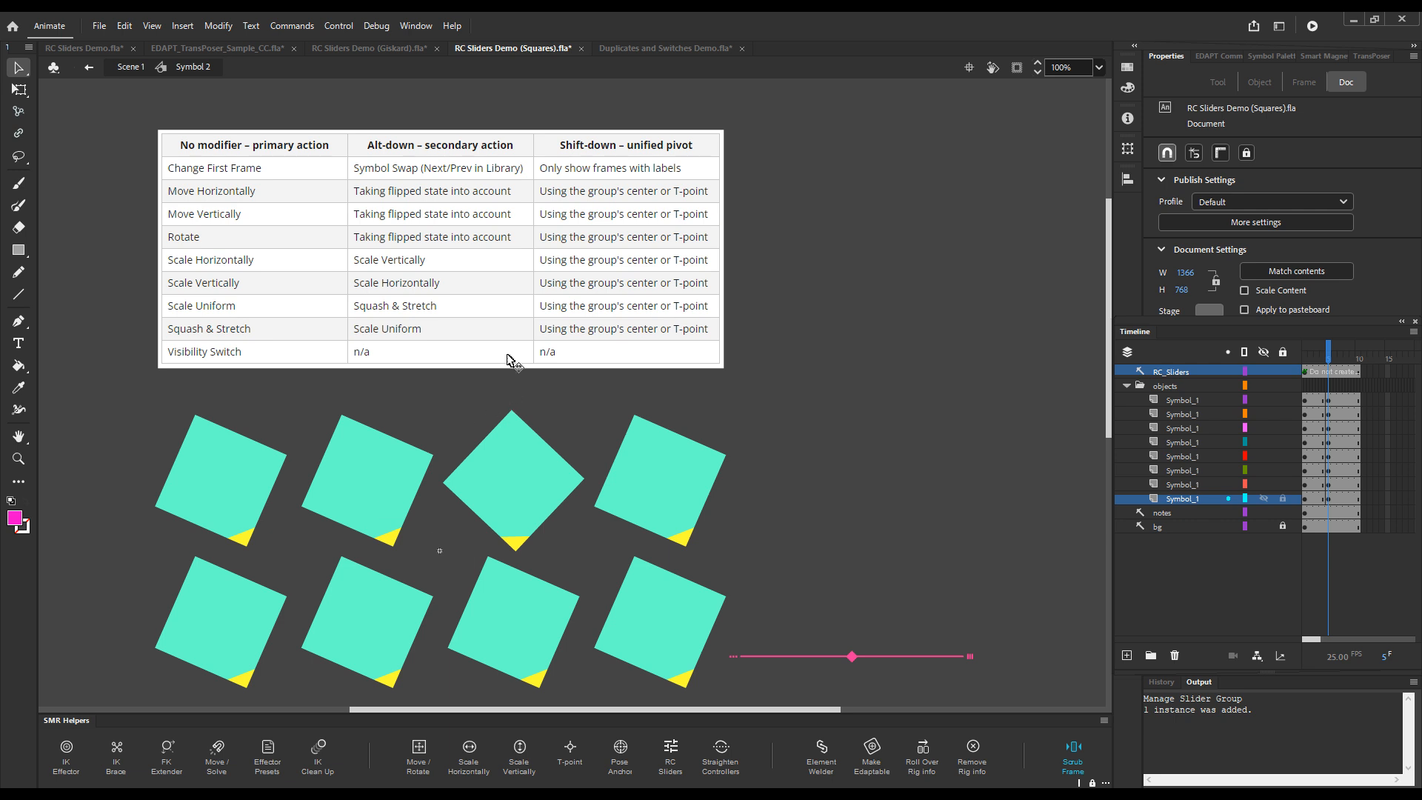
left_click_drag(108, 460, 696, 630)
left_click(814, 425)
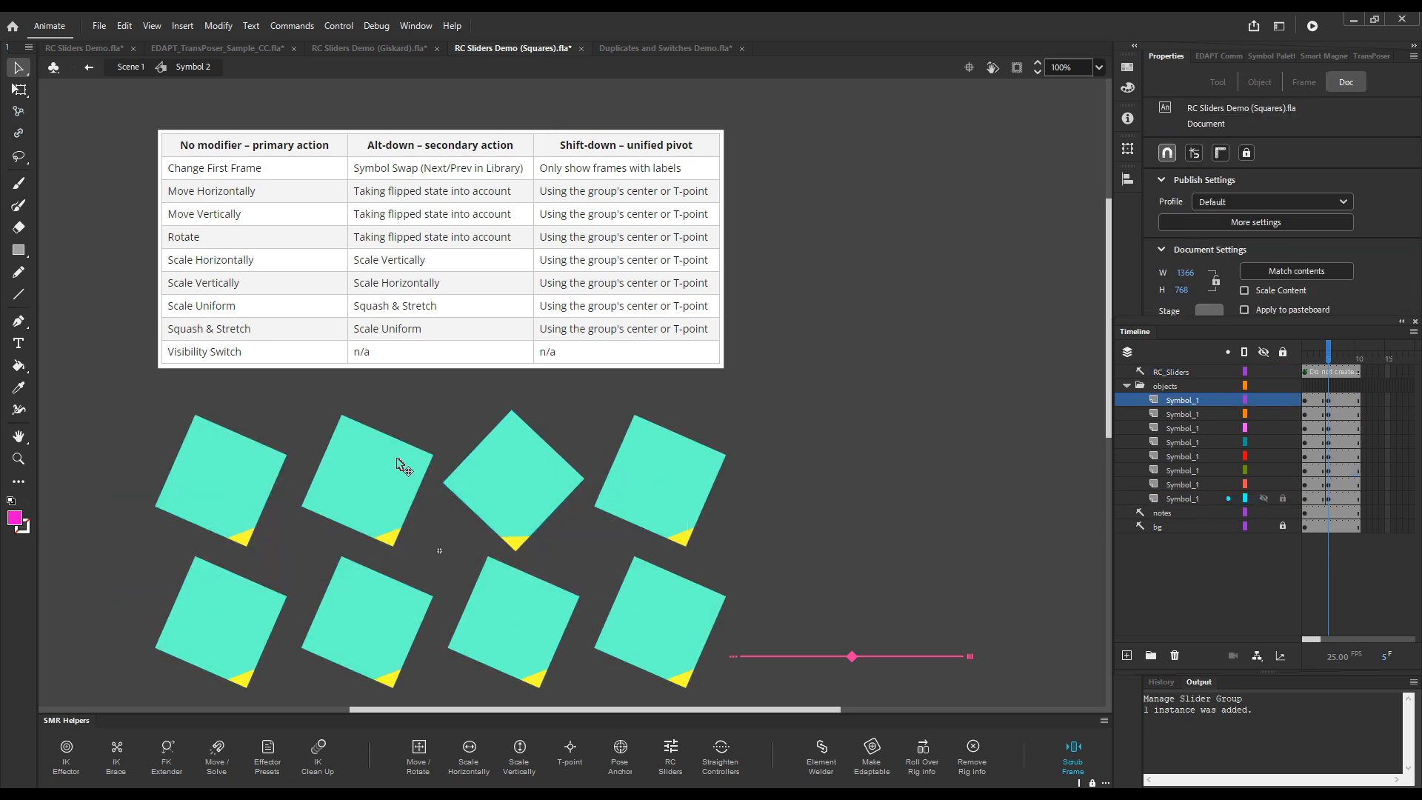
left_click_drag(449, 412, 612, 707)
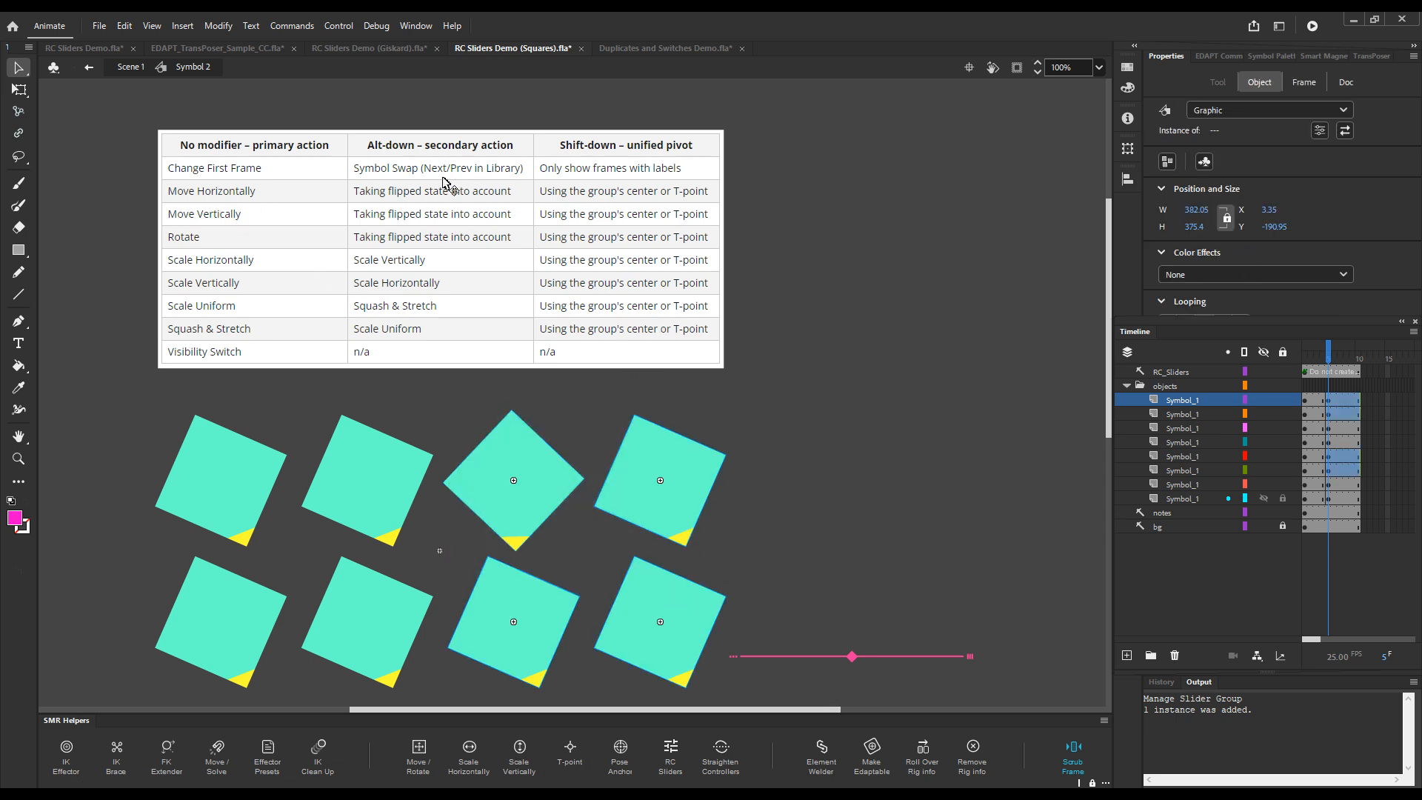
left_click(669, 745)
left_click(763, 287)
left_click(755, 324)
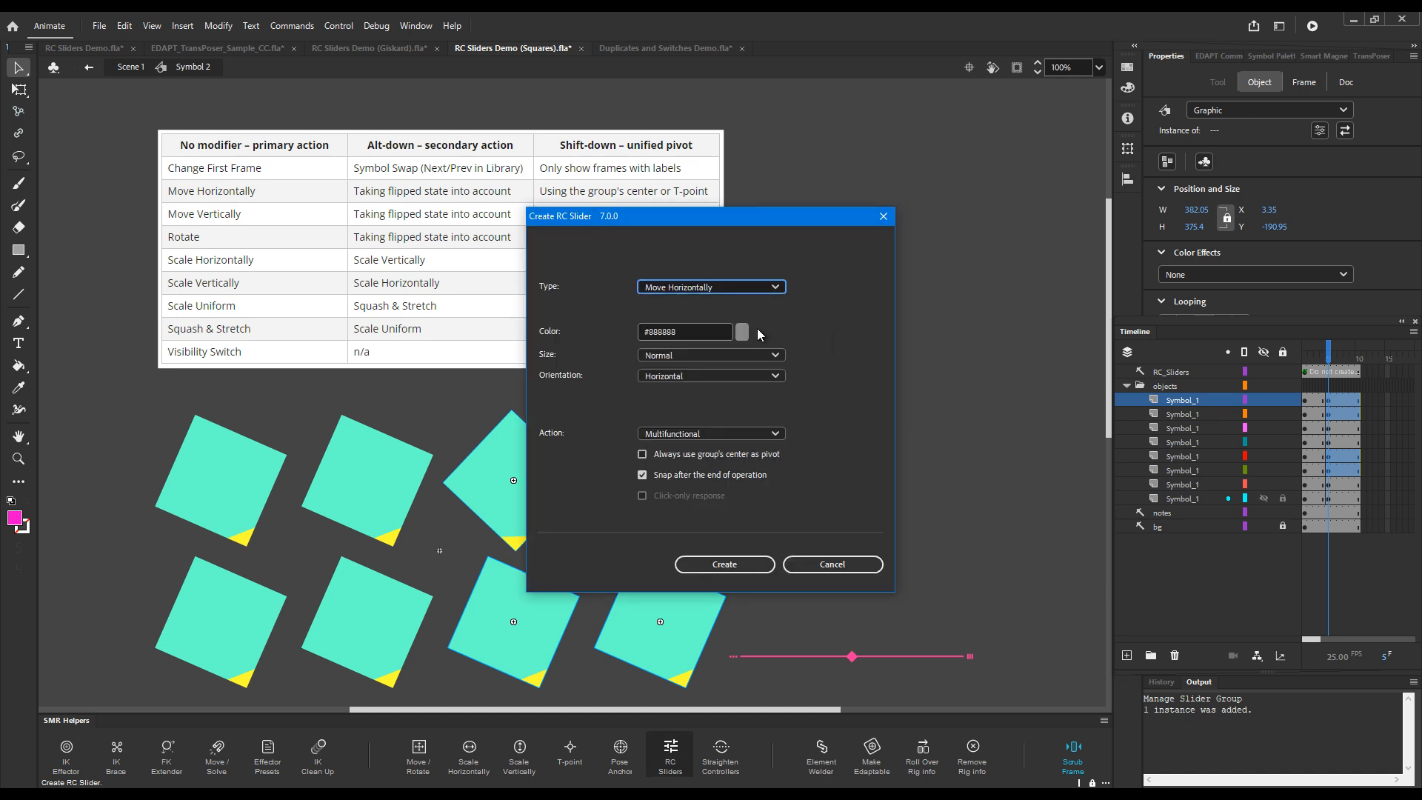
left_click(735, 565)
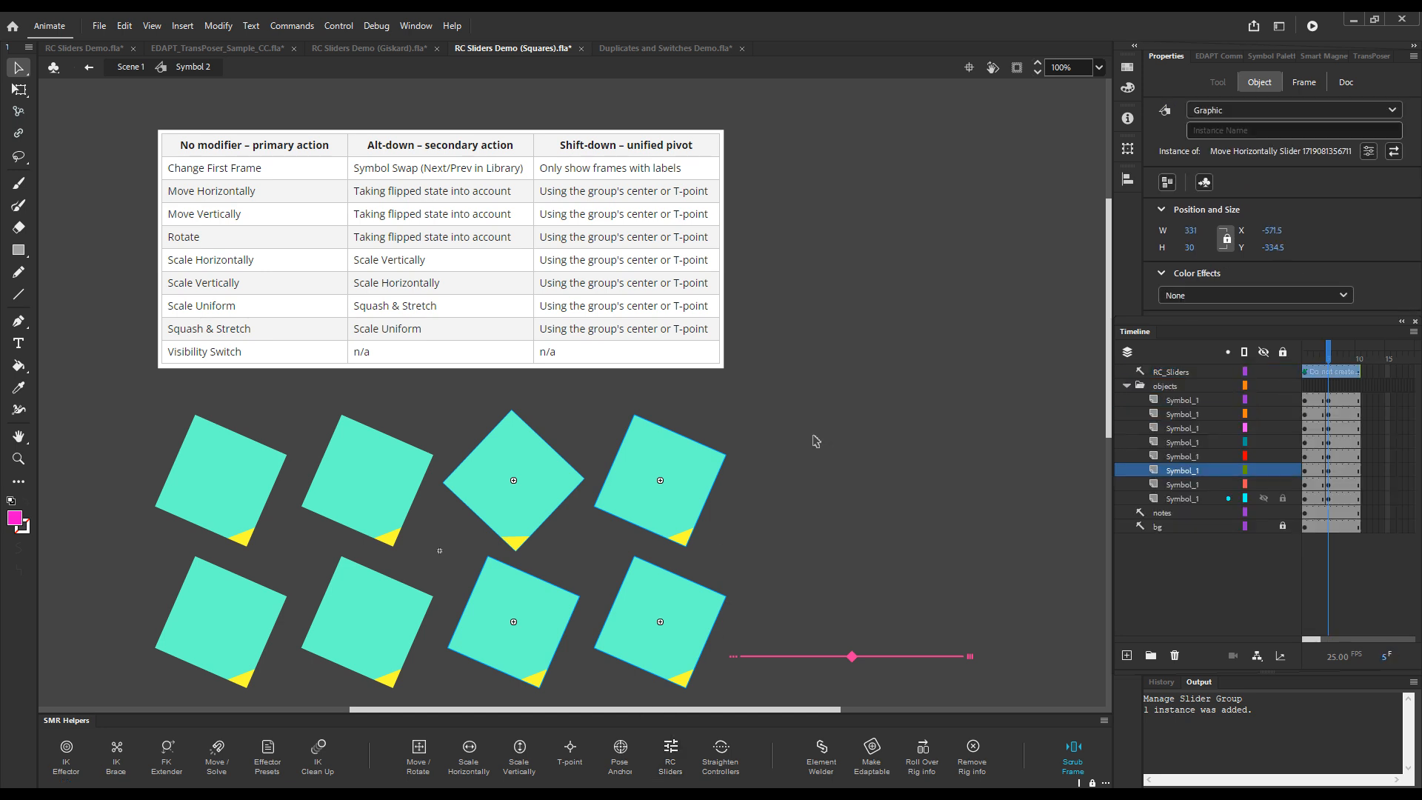
Place the new grey slider just above the pink rotation slider and shift both sliders farther away from the squares.
key("v")
left_click_drag(575, 396, 852, 628)
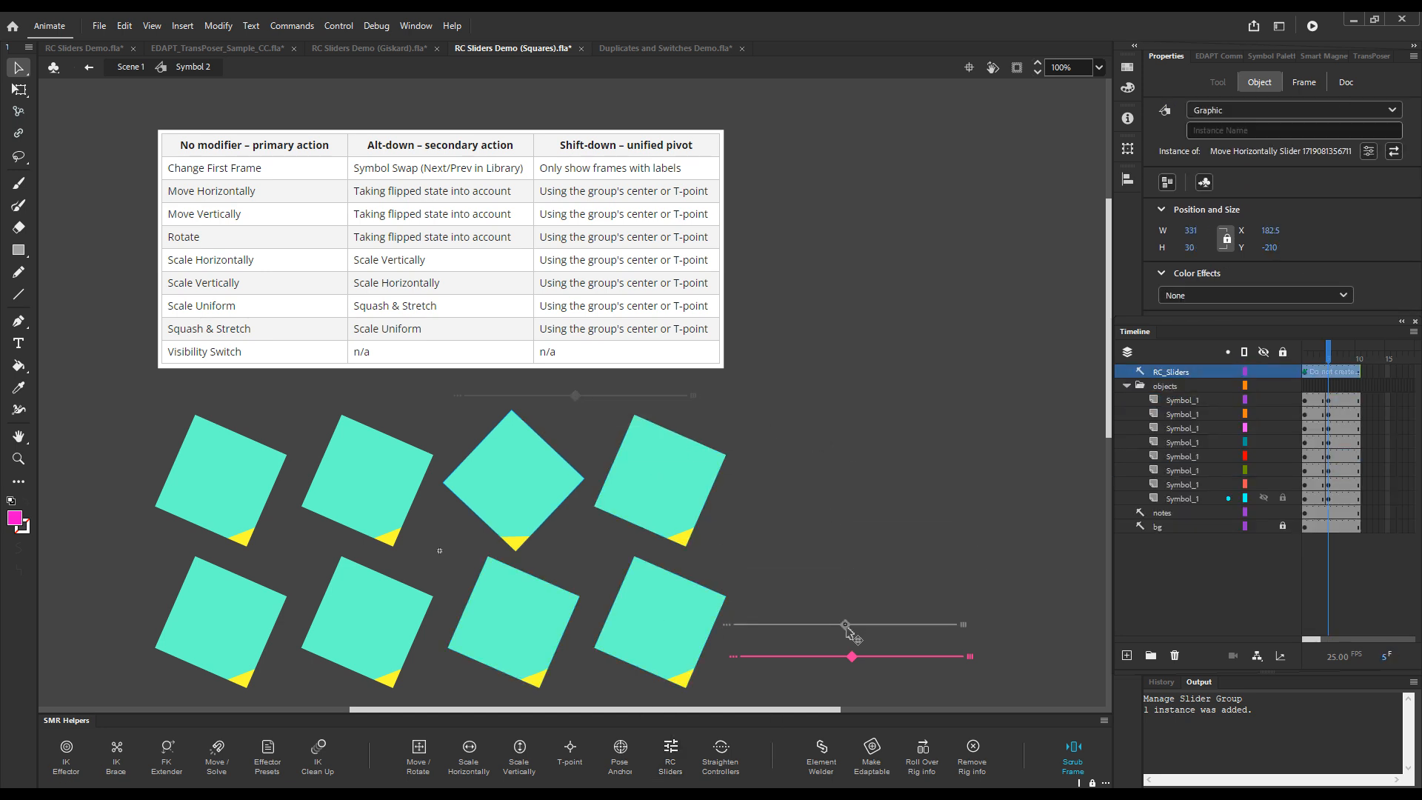
left_click_drag(892, 585, 829, 689)
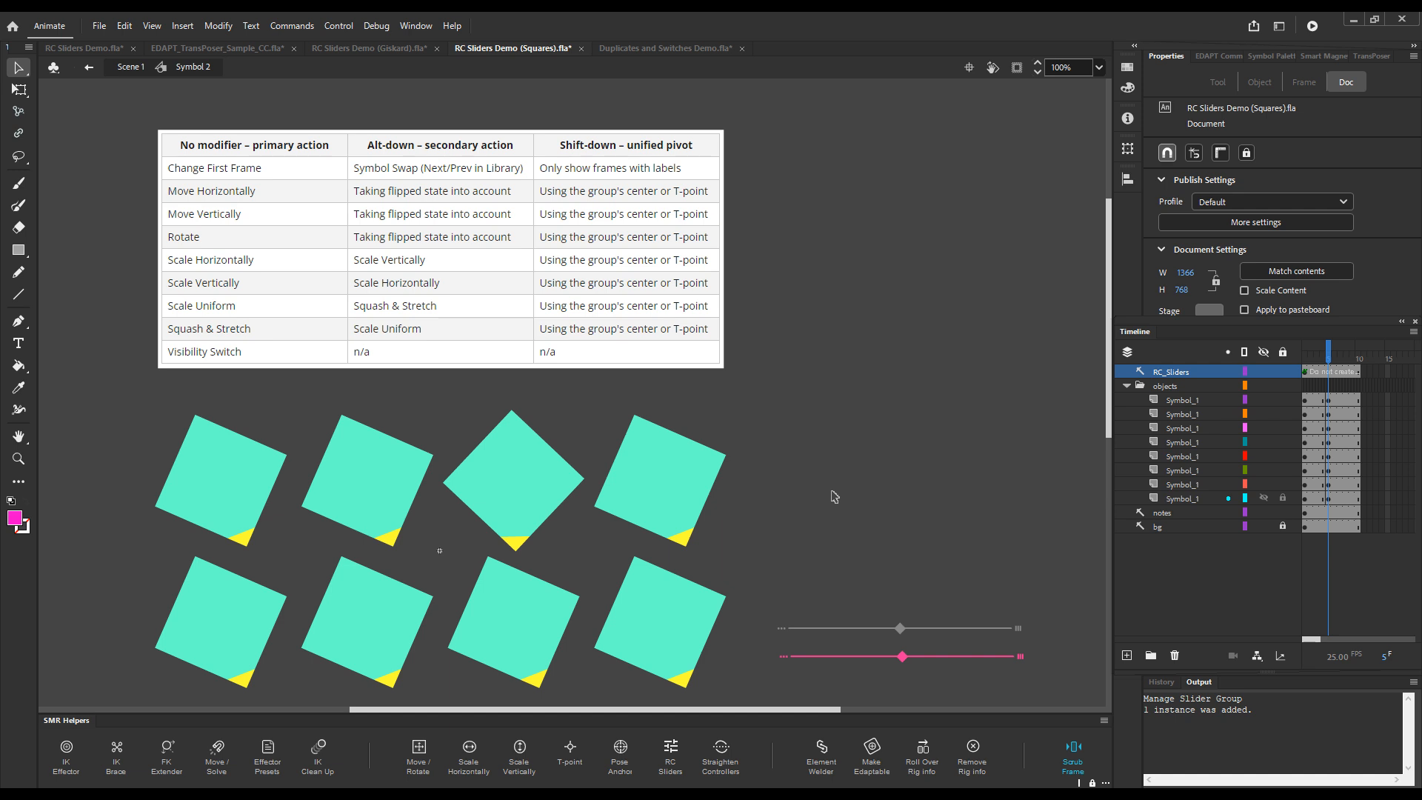
Move the last two columns of squares with the grey slider, both with and without taking the flipped state into account.
key("g")
left_click_drag(903, 636, 728, 623)
key("alt")
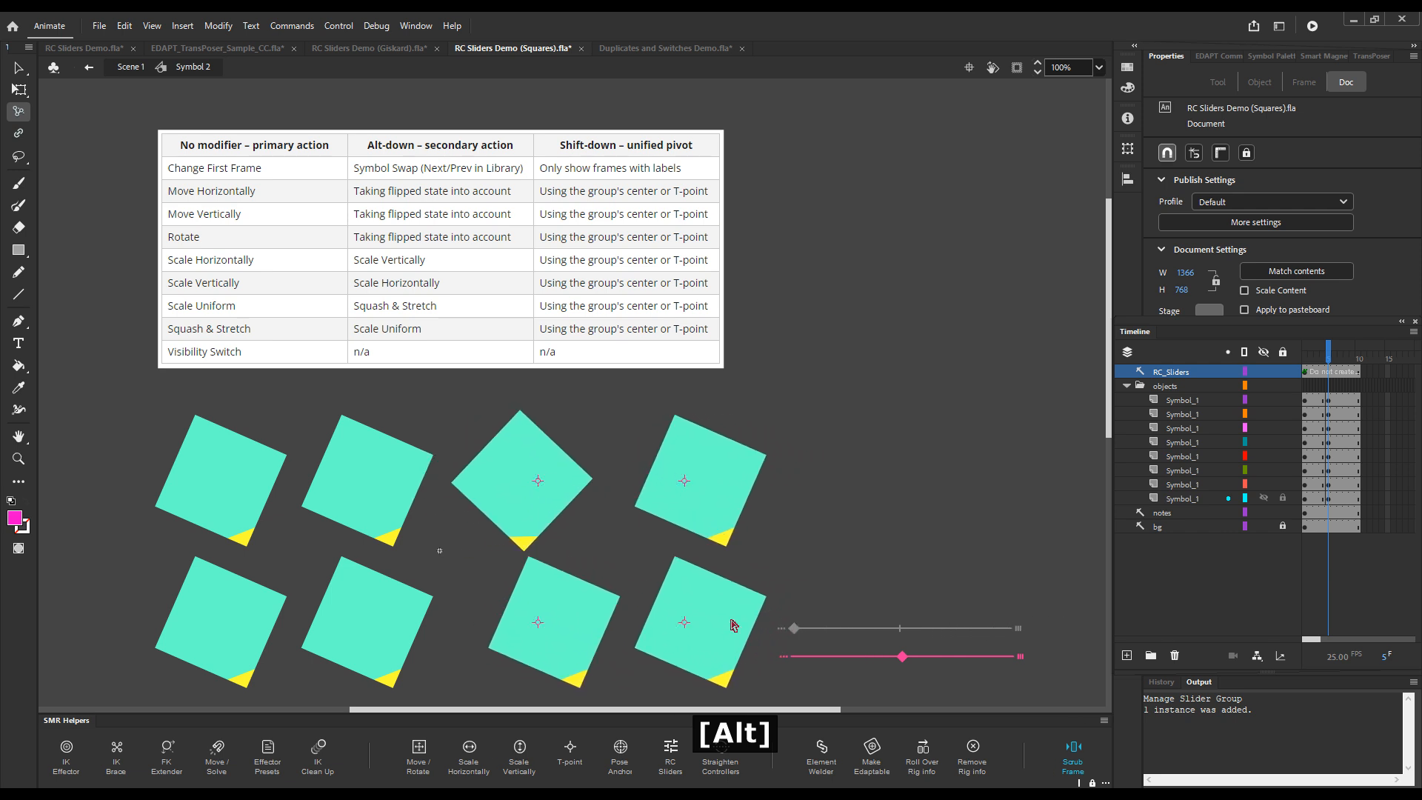
Flip the fourth square of the lower row horizontally and try the horizontal-move and rotation sliders on the squares.
left_click(580, 641)
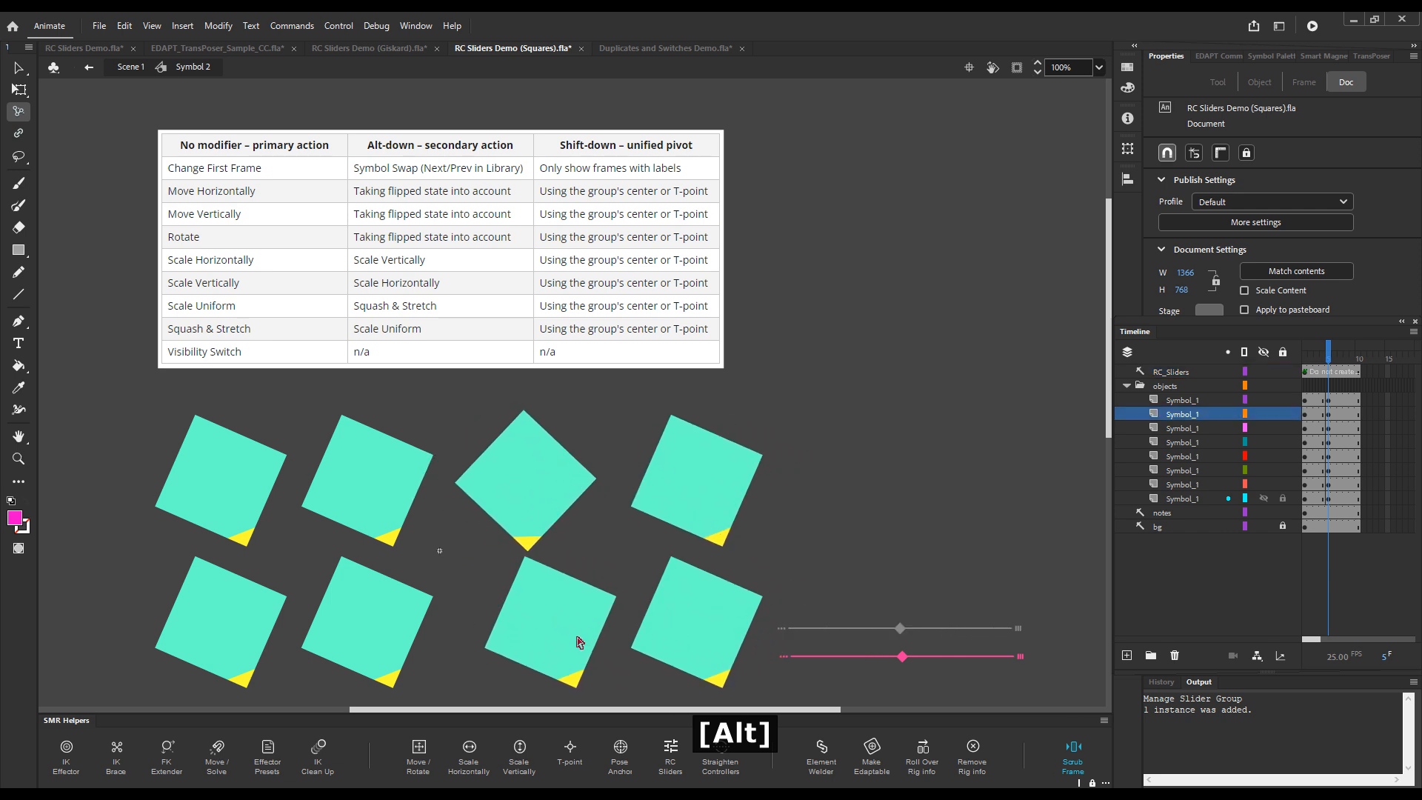
left_click(722, 508)
left_click(698, 635)
key("h")
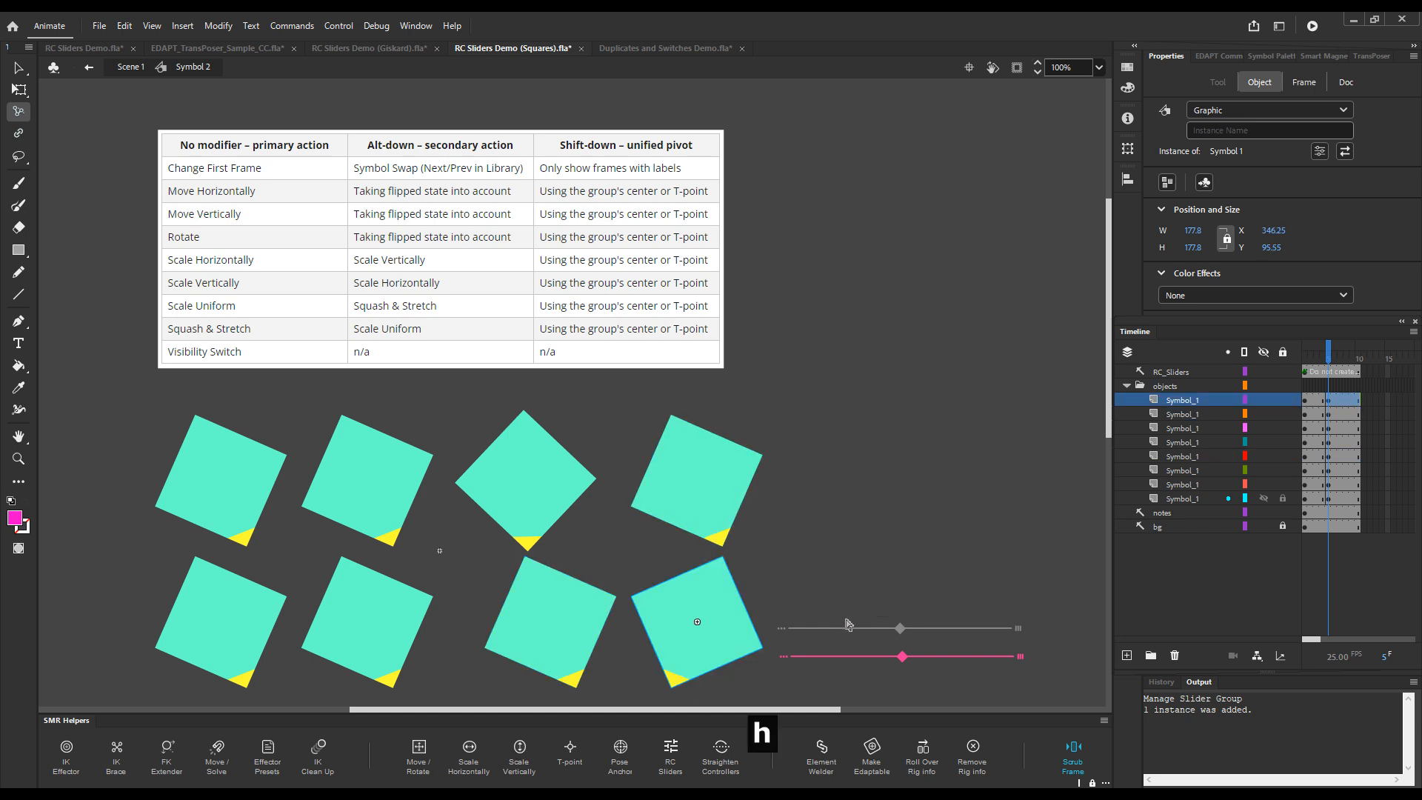
left_click_drag(904, 635, 609, 646)
left_click_drag(908, 661, 741, 652)
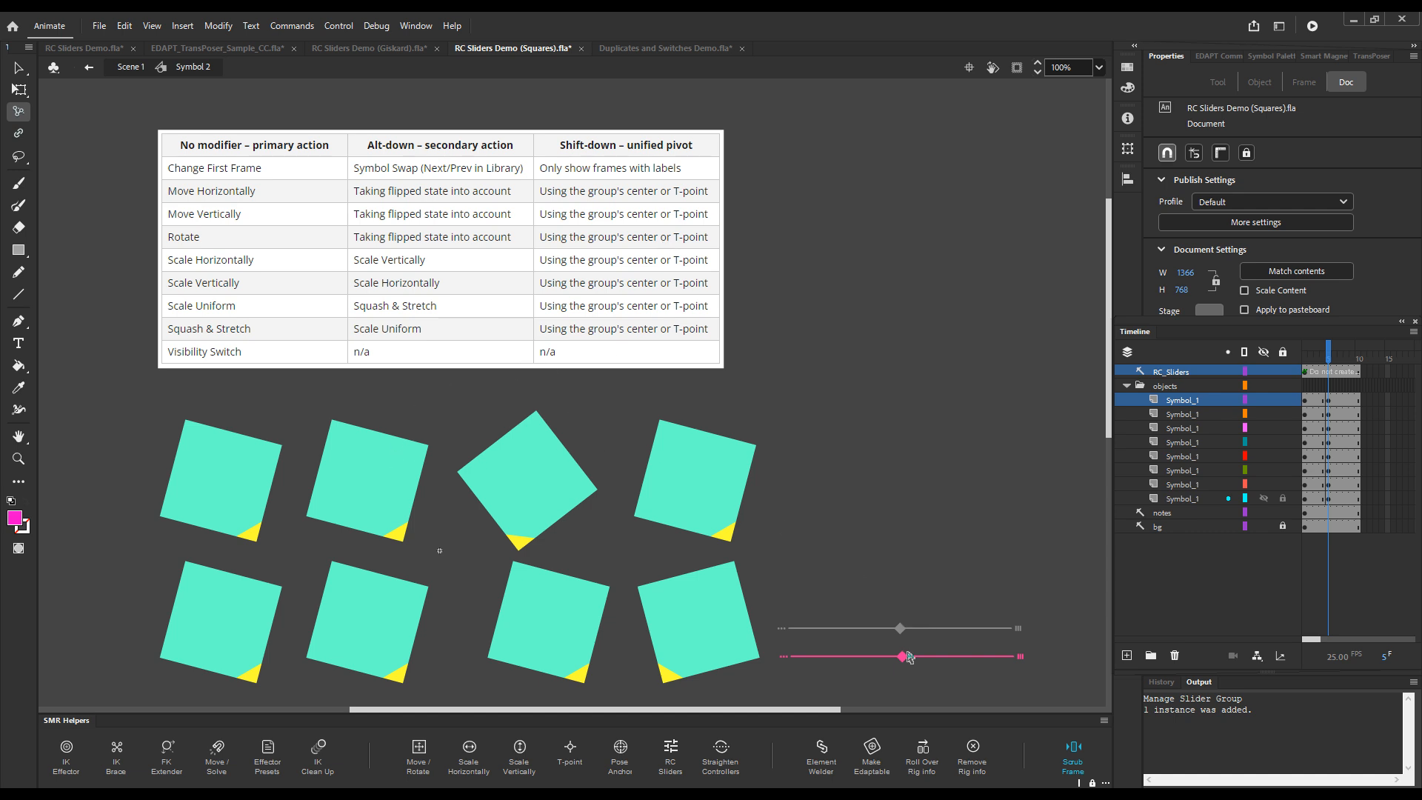
Rotate all squares around the group's center with the pink slider, both with and without taking the flipped state into account.
left_click_drag(905, 530, 901, 503)
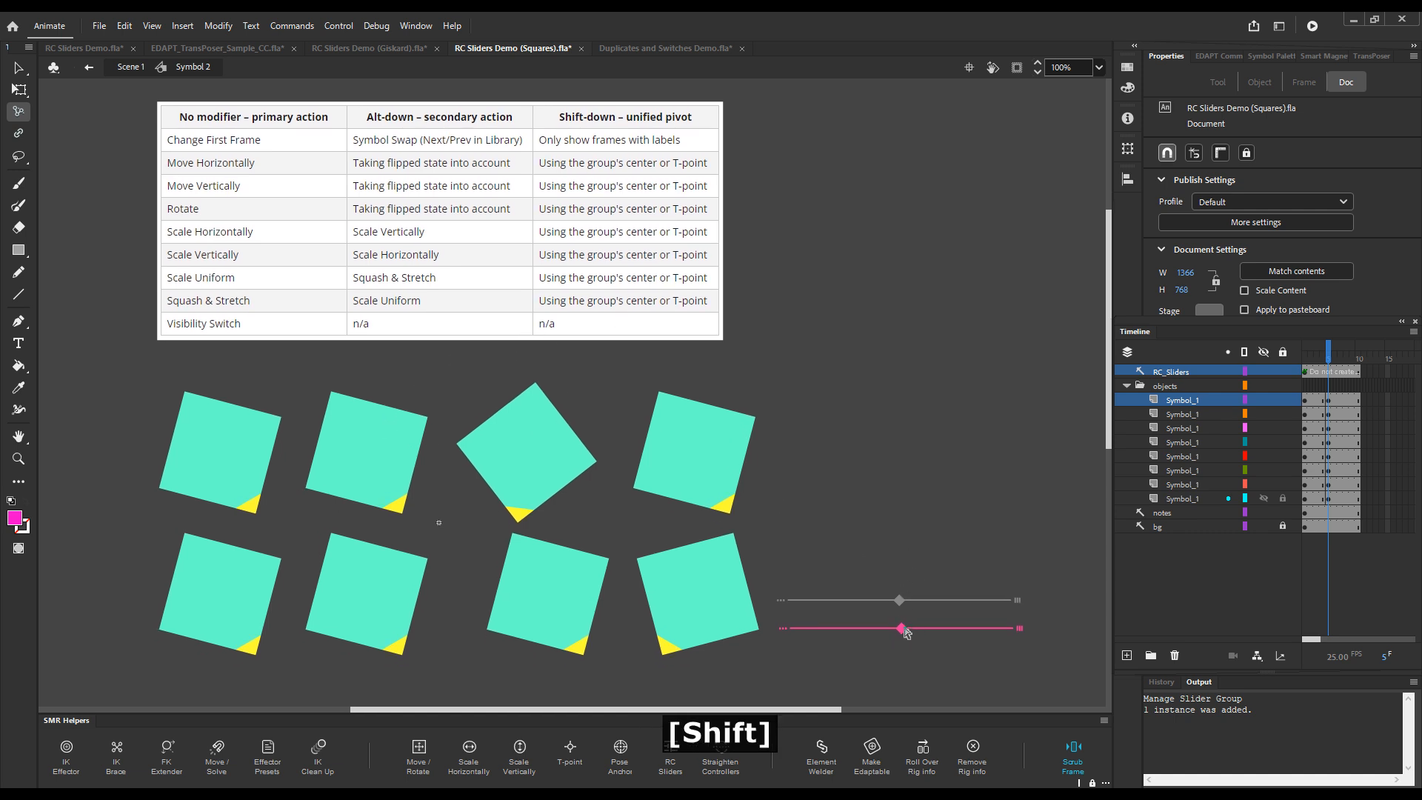
left_click_drag(902, 630, 1067, 631)
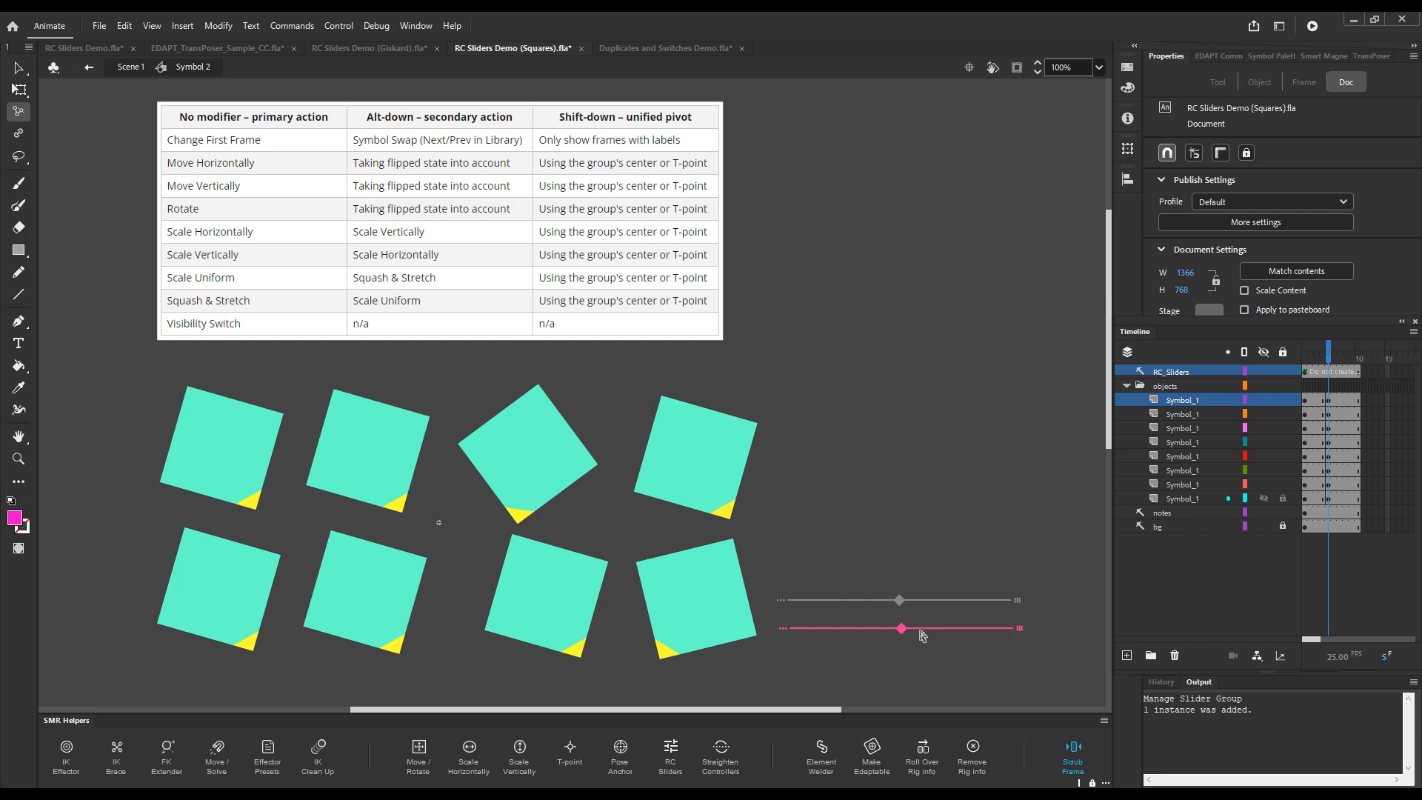
key("shift+alt")
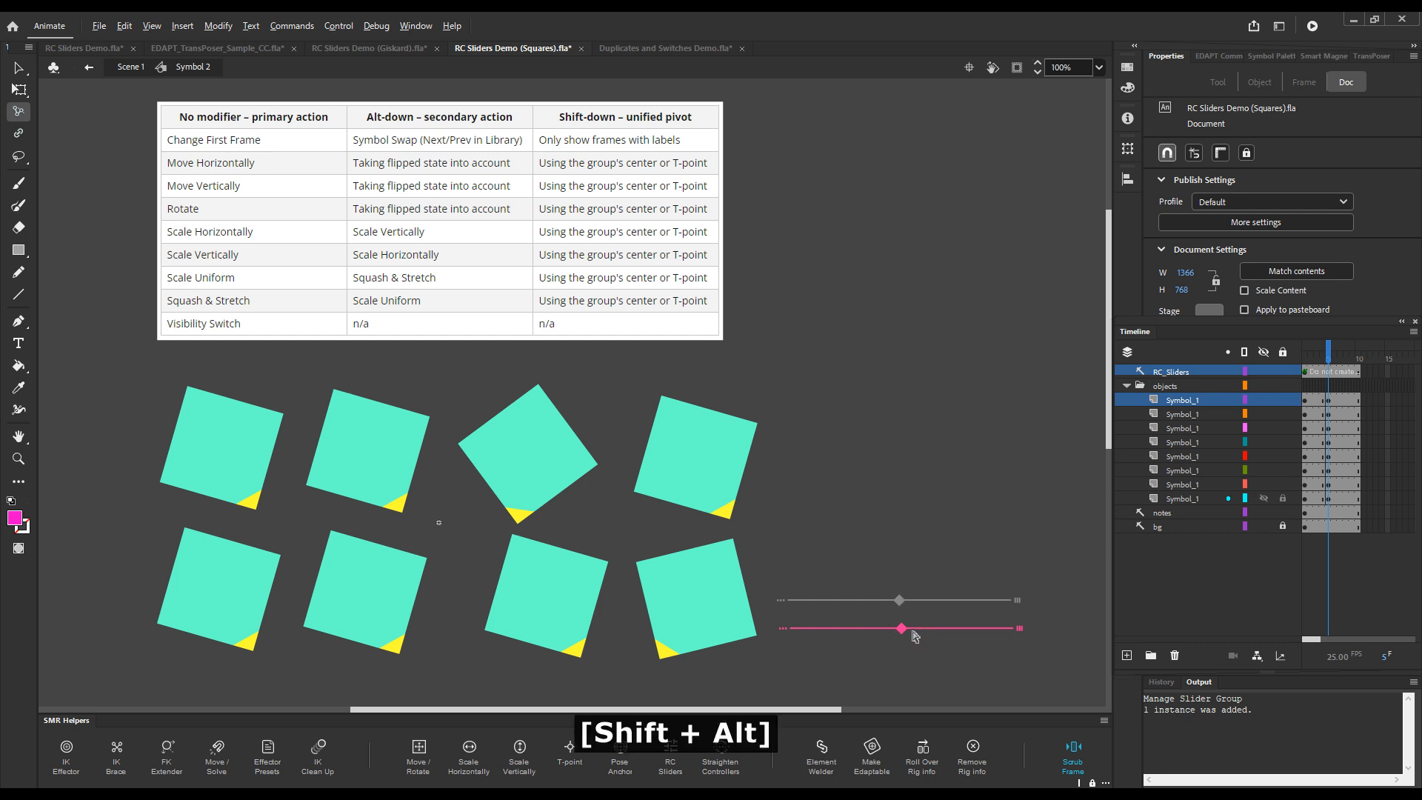
left_click_drag(902, 628, 987, 629)
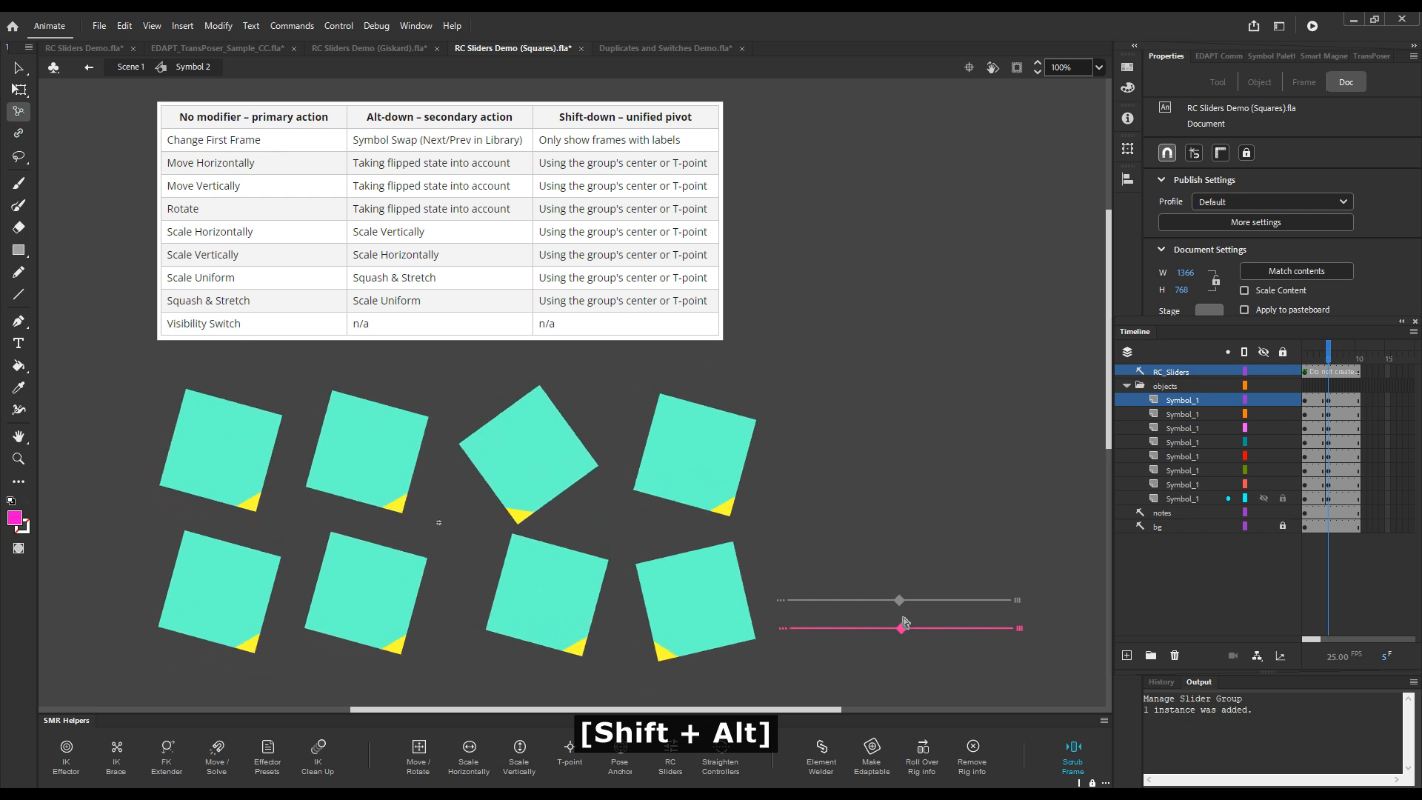
Move the last two columns with the grey slider in unified-pivot mode, both with and without taking the flipped state into account.
mouse_move(901, 600)
left_mouse_down()
mouse_move(1033, 600)
mouse_move(772, 614)
mouse_move(919, 601)
mouse_move(997, 615)
left_mouse_up()
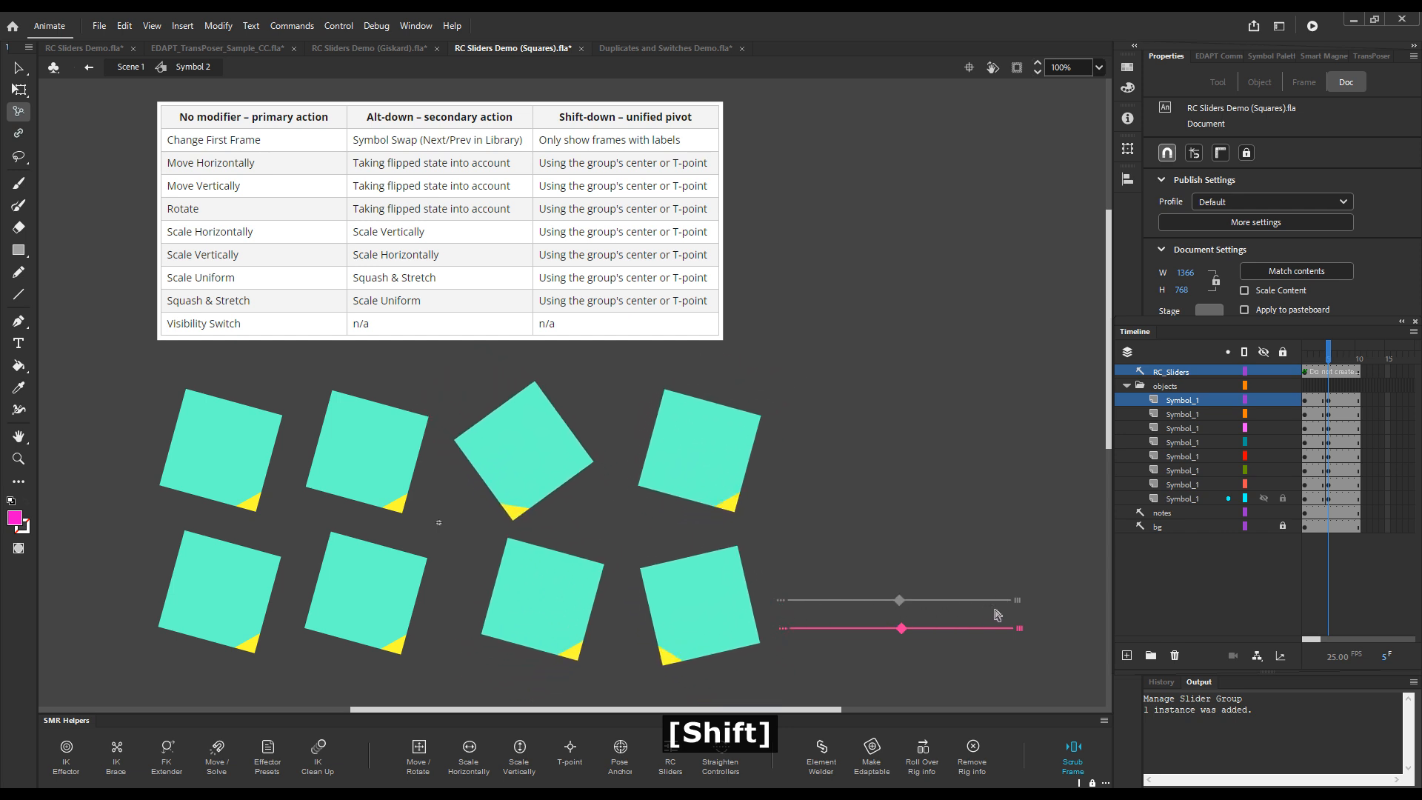
key("shift+alt")
left_click_drag(881, 606, 1024, 605)
mouse_move(902, 605)
left_mouse_down()
mouse_move(852, 604)
mouse_move(893, 607)
left_mouse_up()
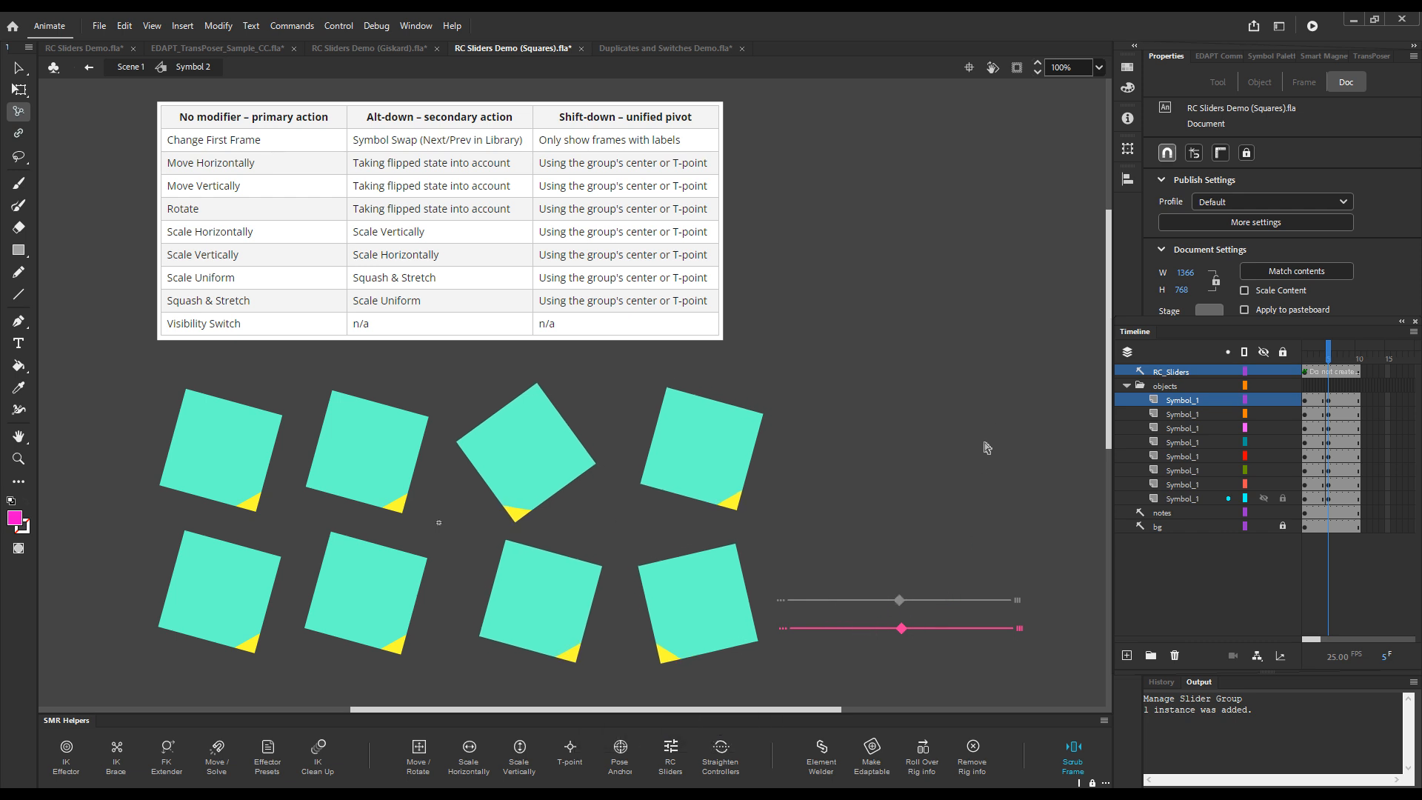
Reset the squares' keyframes at frame 5 and add a T-point at the yellow corner inside the second upper square's symbol.
left_click_drag(1332, 400, 1320, 499)
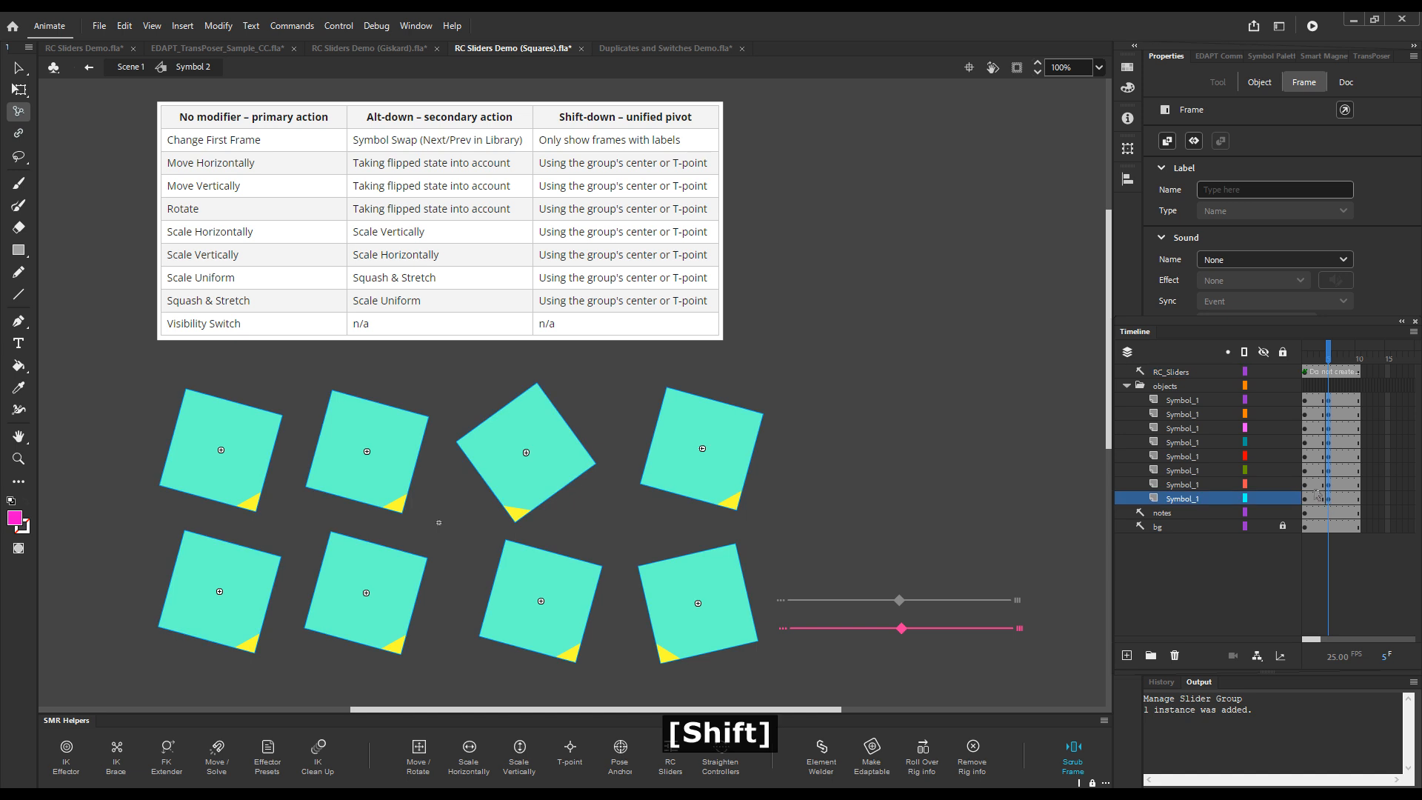
key("shift+x")
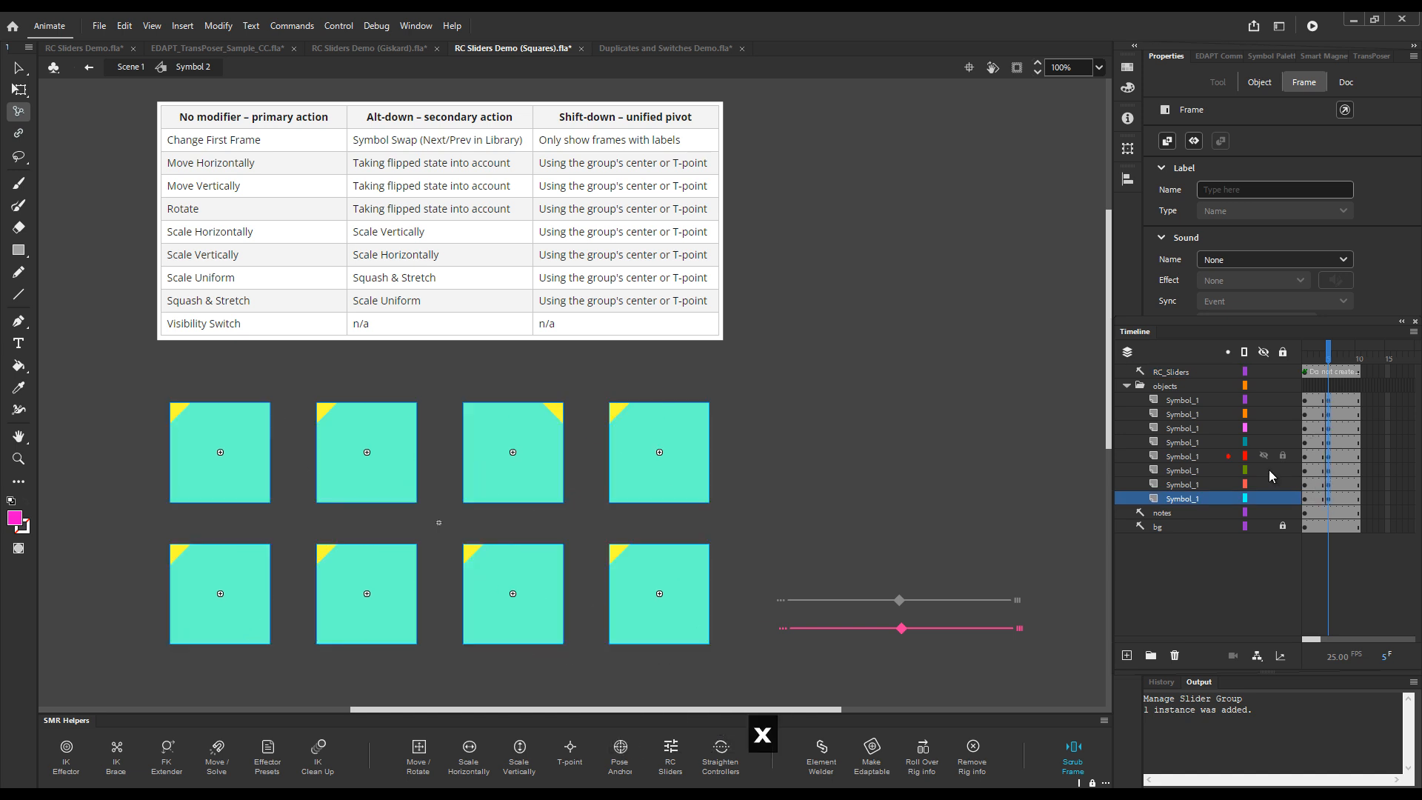
key("v")
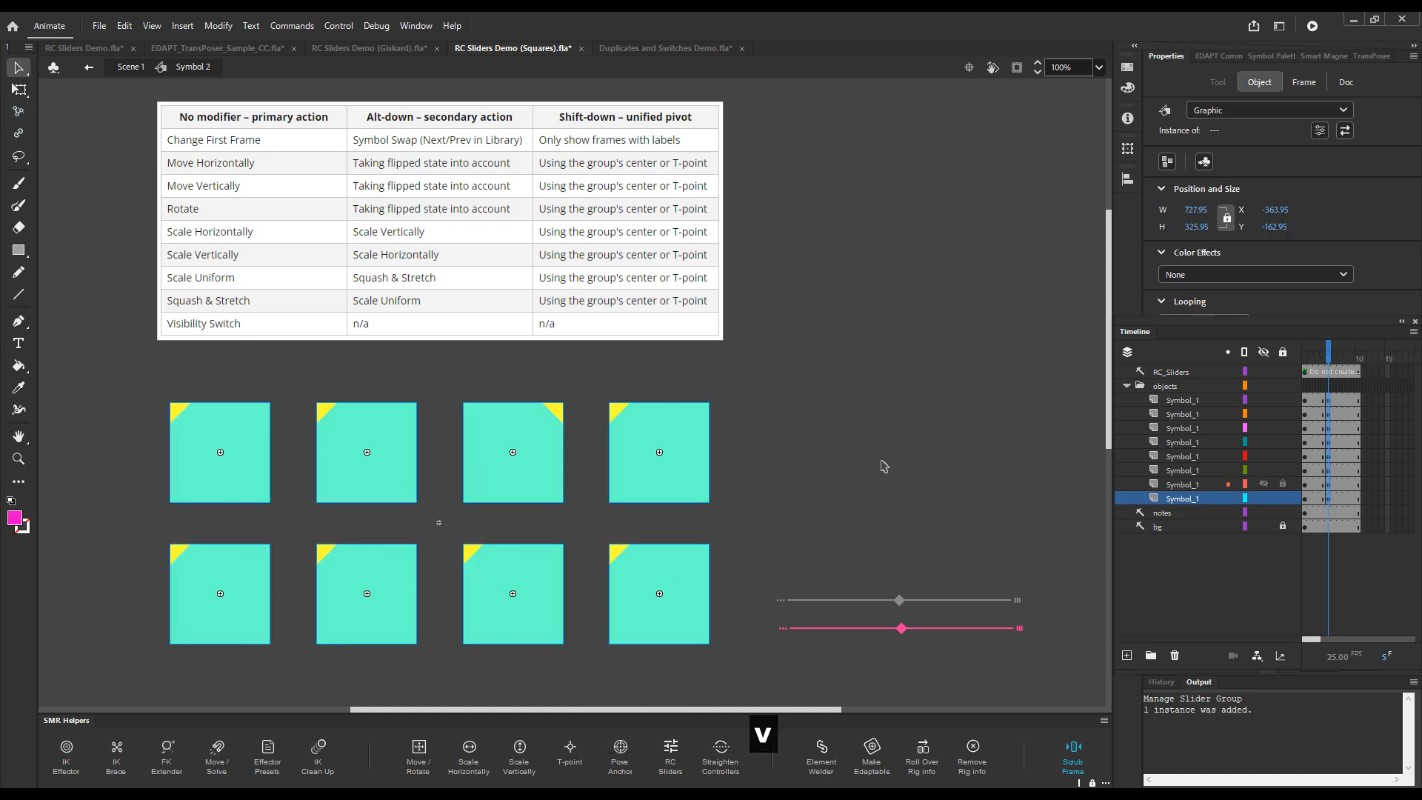
left_click(370, 478)
double_click(372, 481)
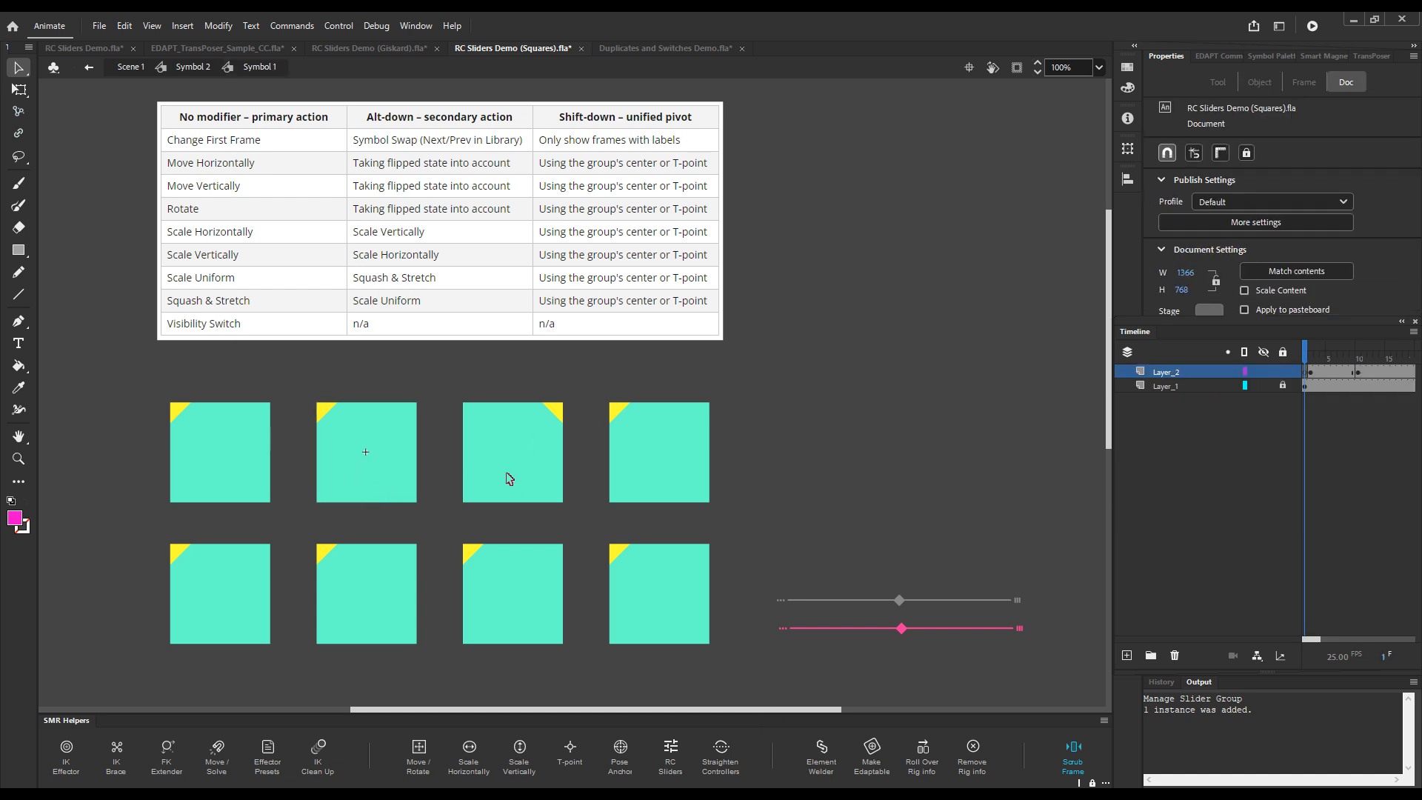
left_click(570, 750)
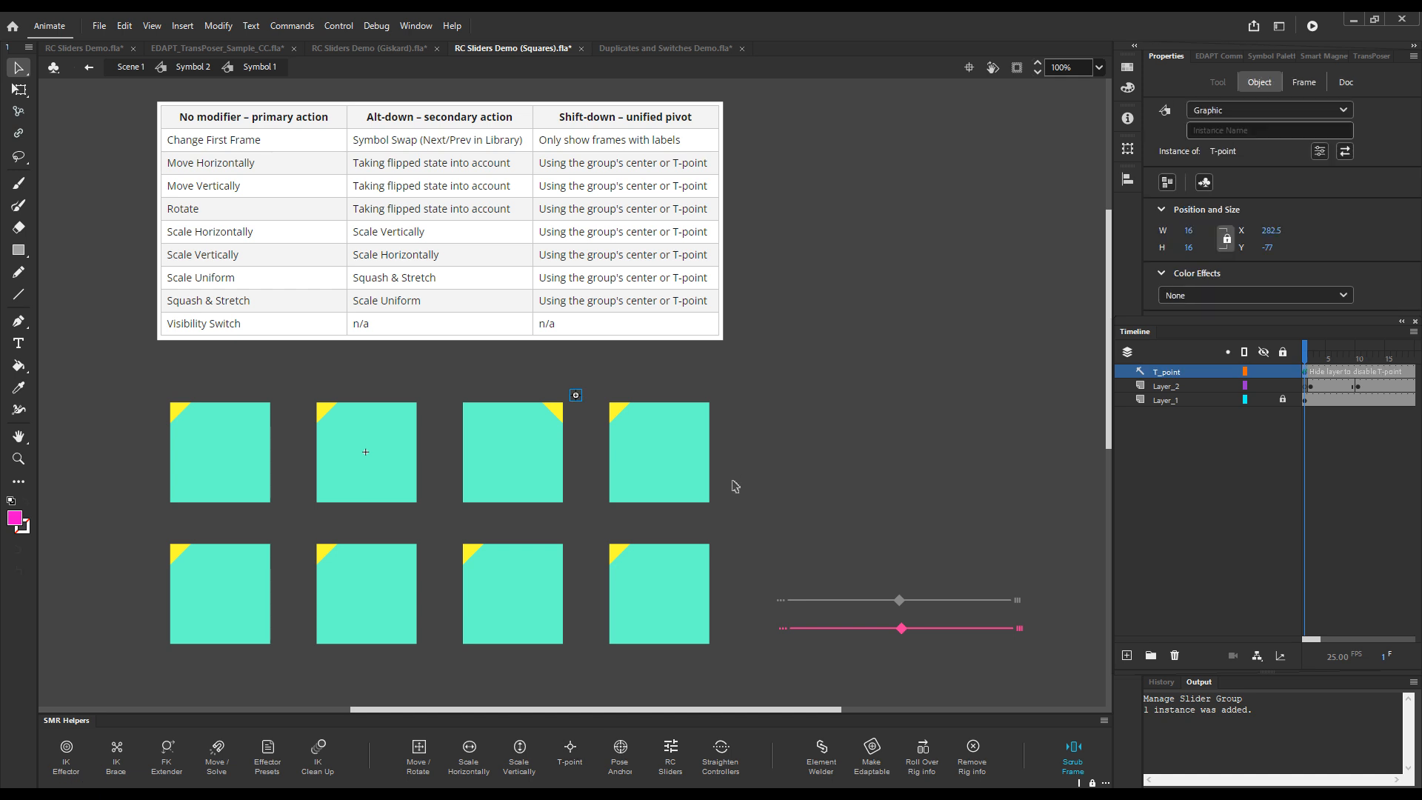
key("7")
left_click_drag(575, 395, 317, 404)
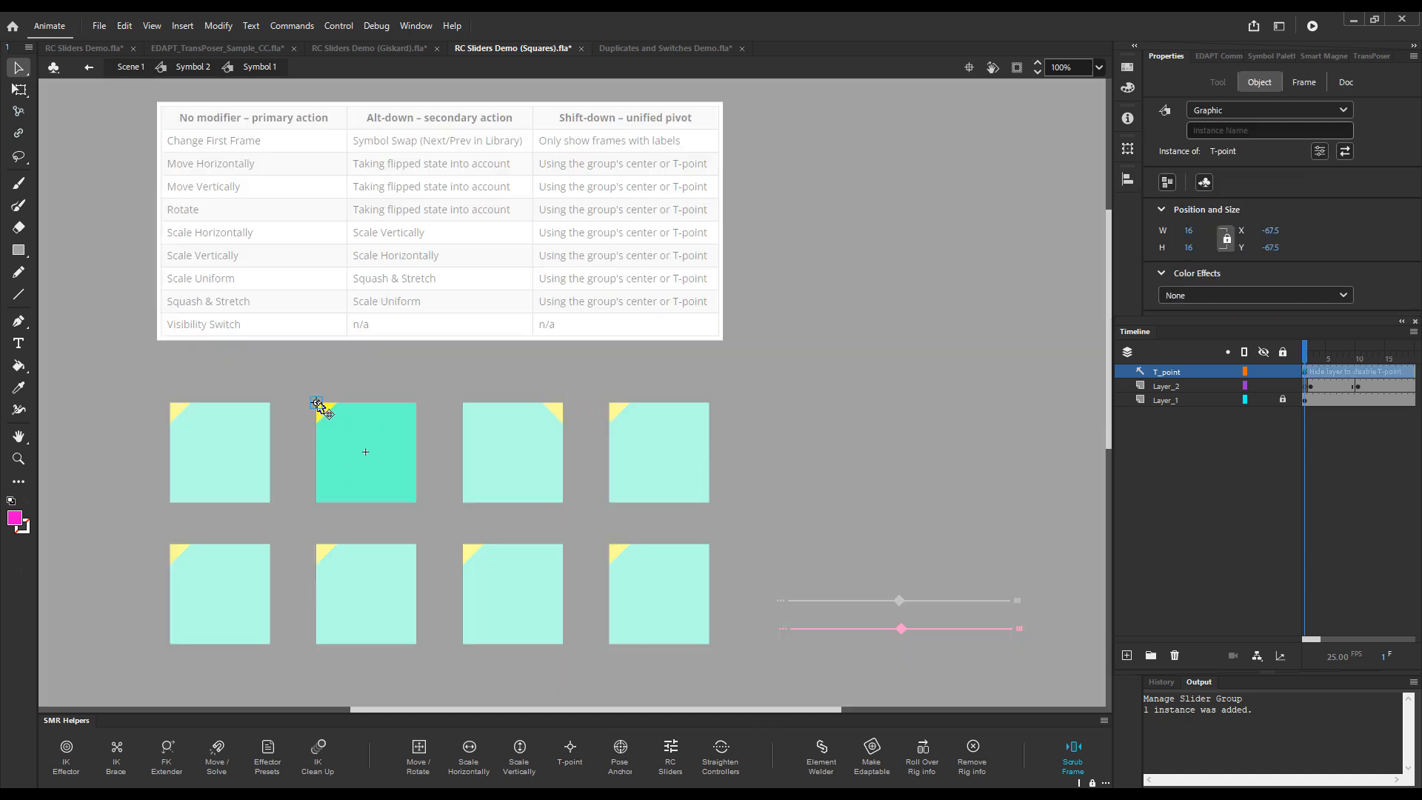
double_click(828, 431)
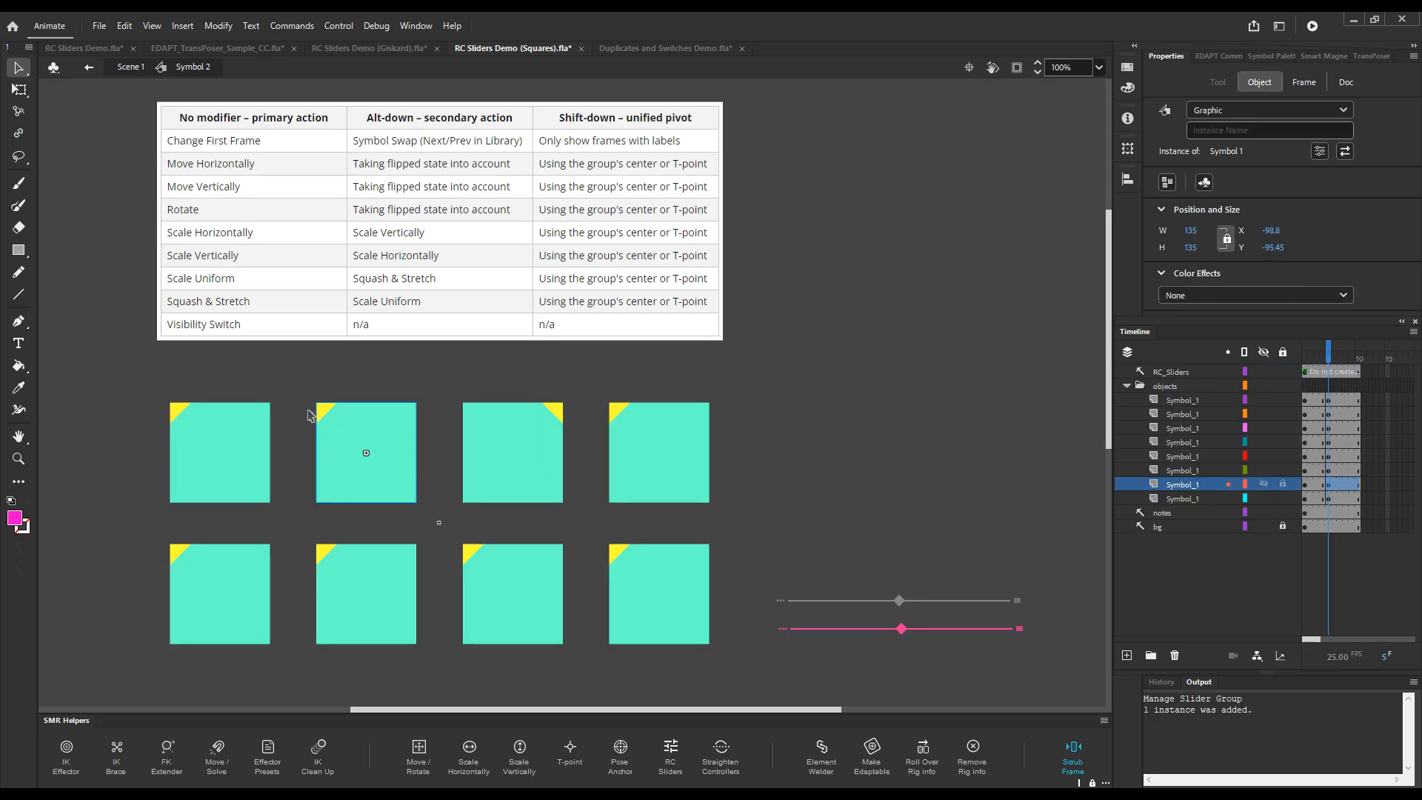
Select the fourth square of the lower row and rotate the squares with the pink slider around its T-point.
left_click(1238, 498)
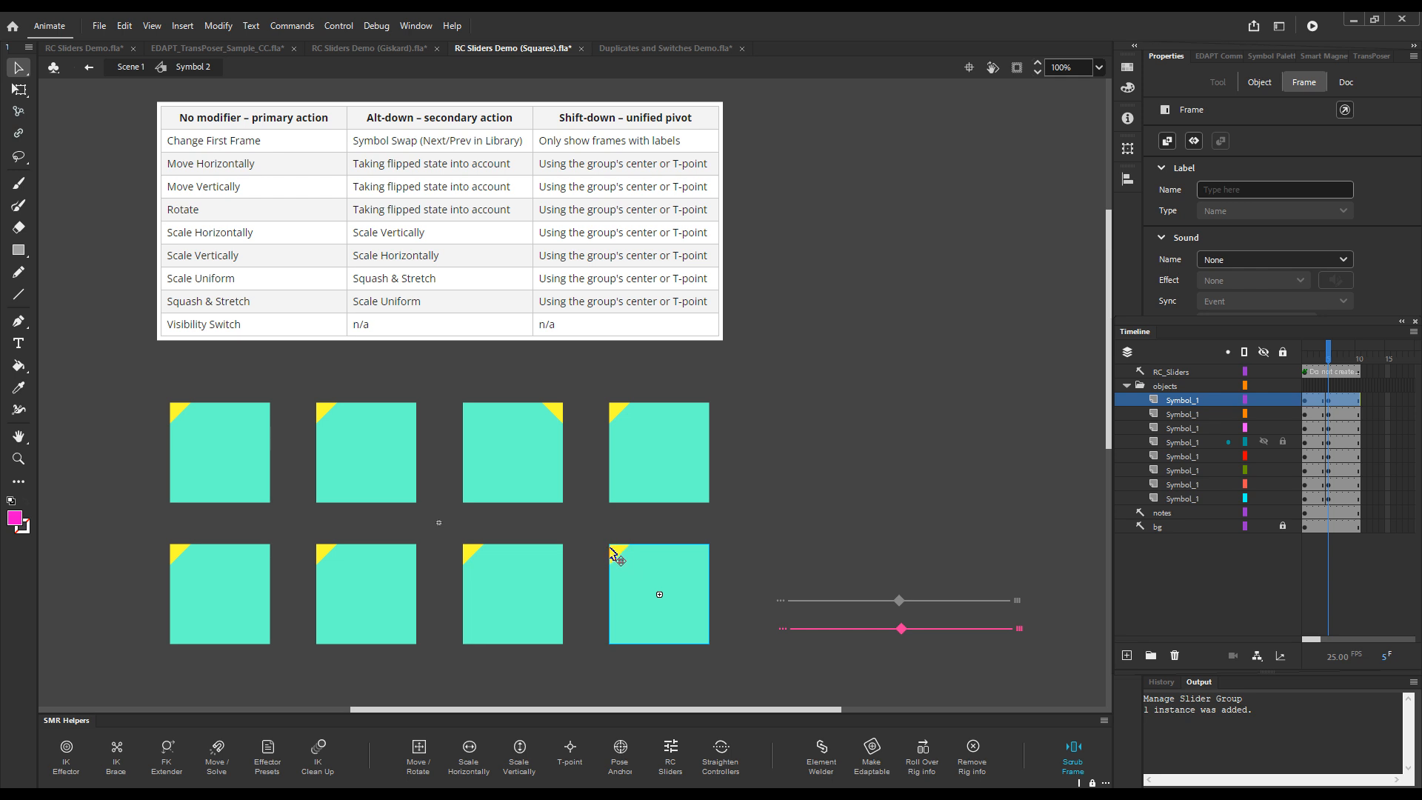
left_click_drag(901, 629, 843, 615)
key("shift")
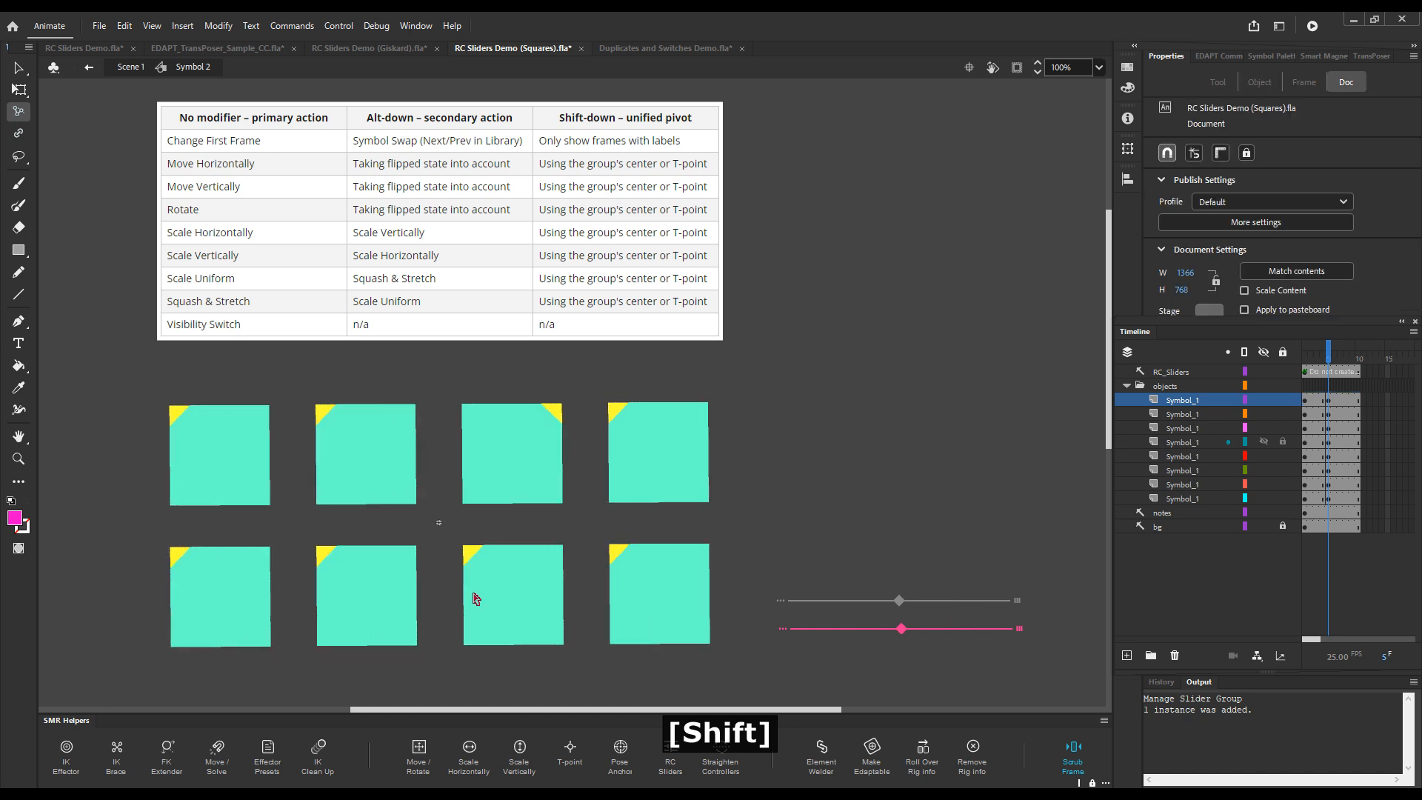
Bring the layer of the lower row's second square above the other squares and rotate the group around its T-point.
key("v")
left_click(389, 621)
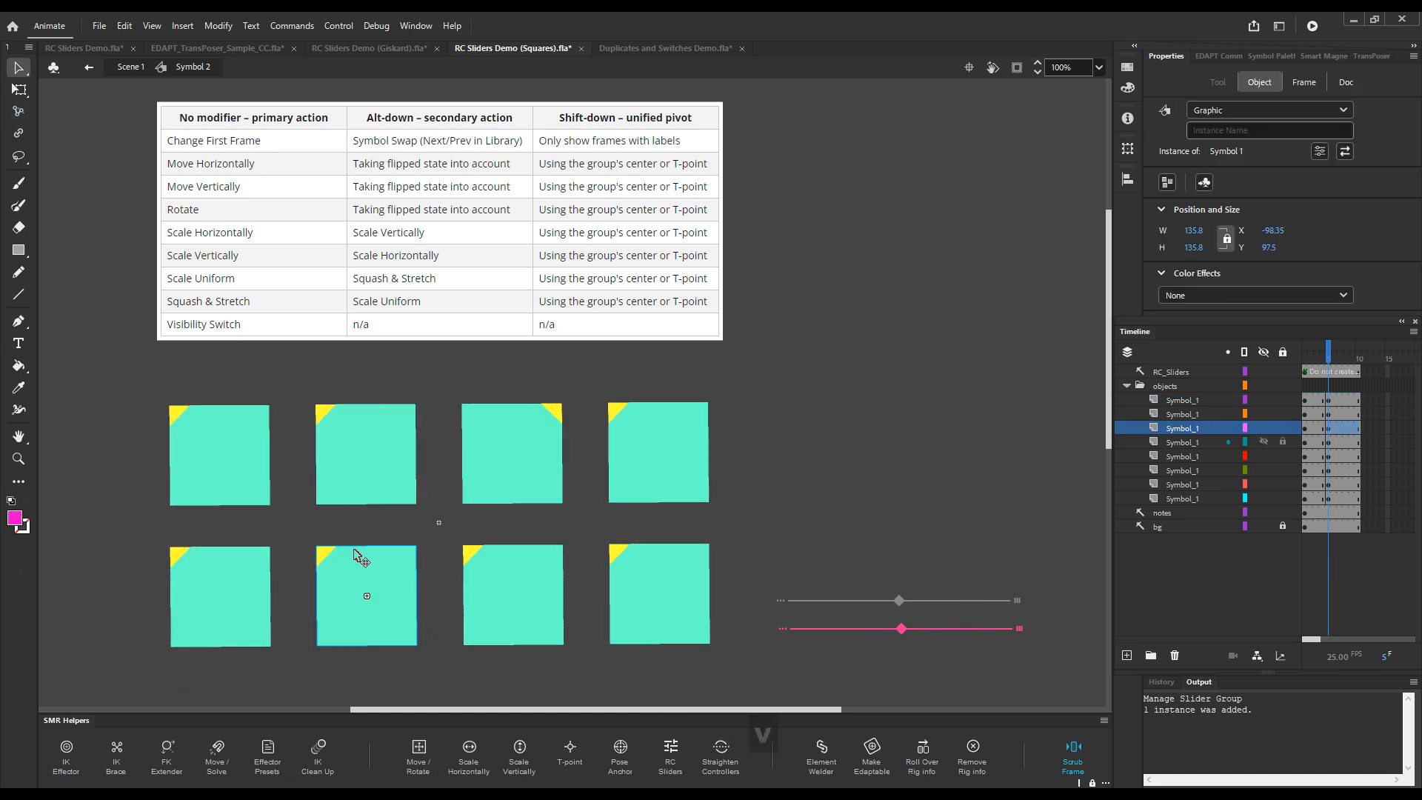
left_click_drag(1159, 430, 1161, 397)
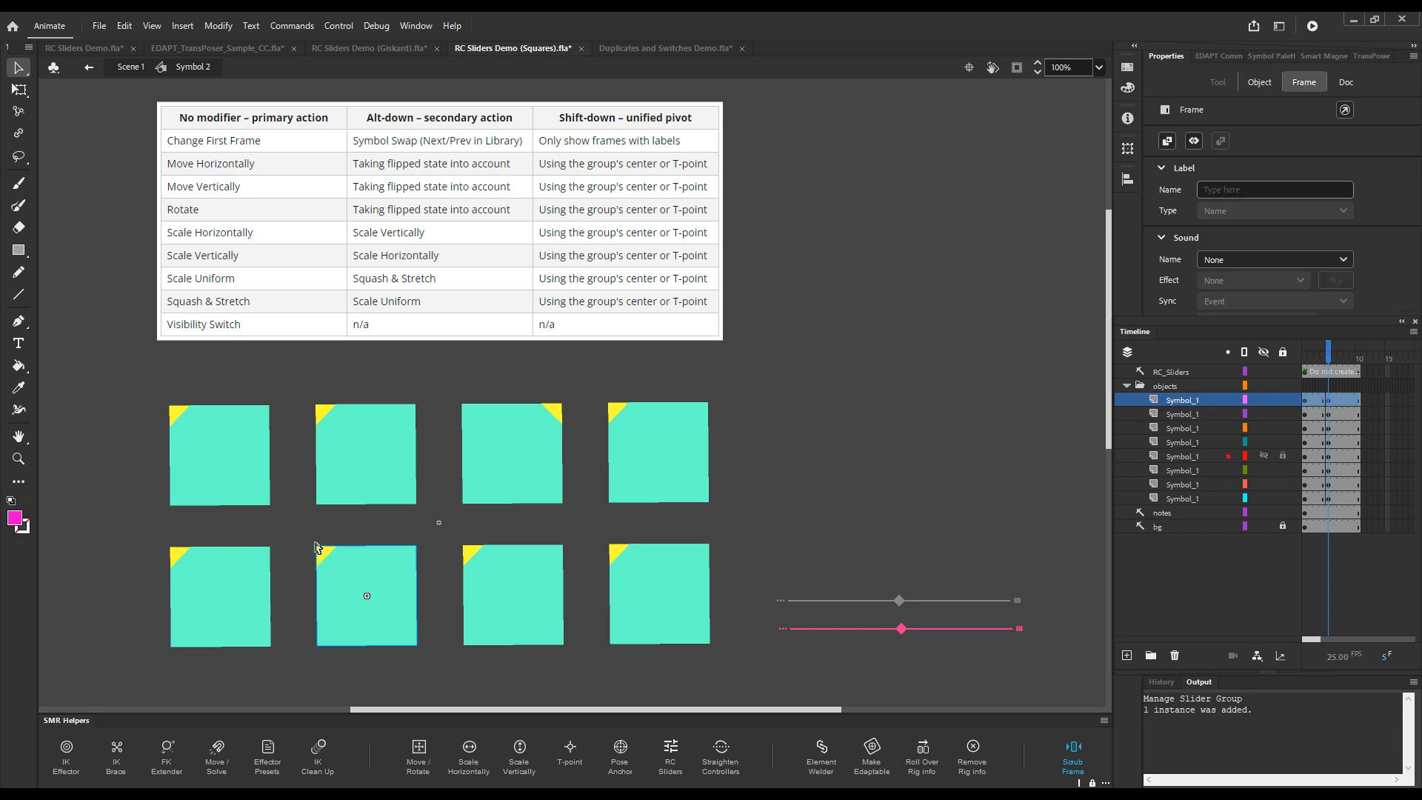
left_click_drag(905, 626, 842, 604)
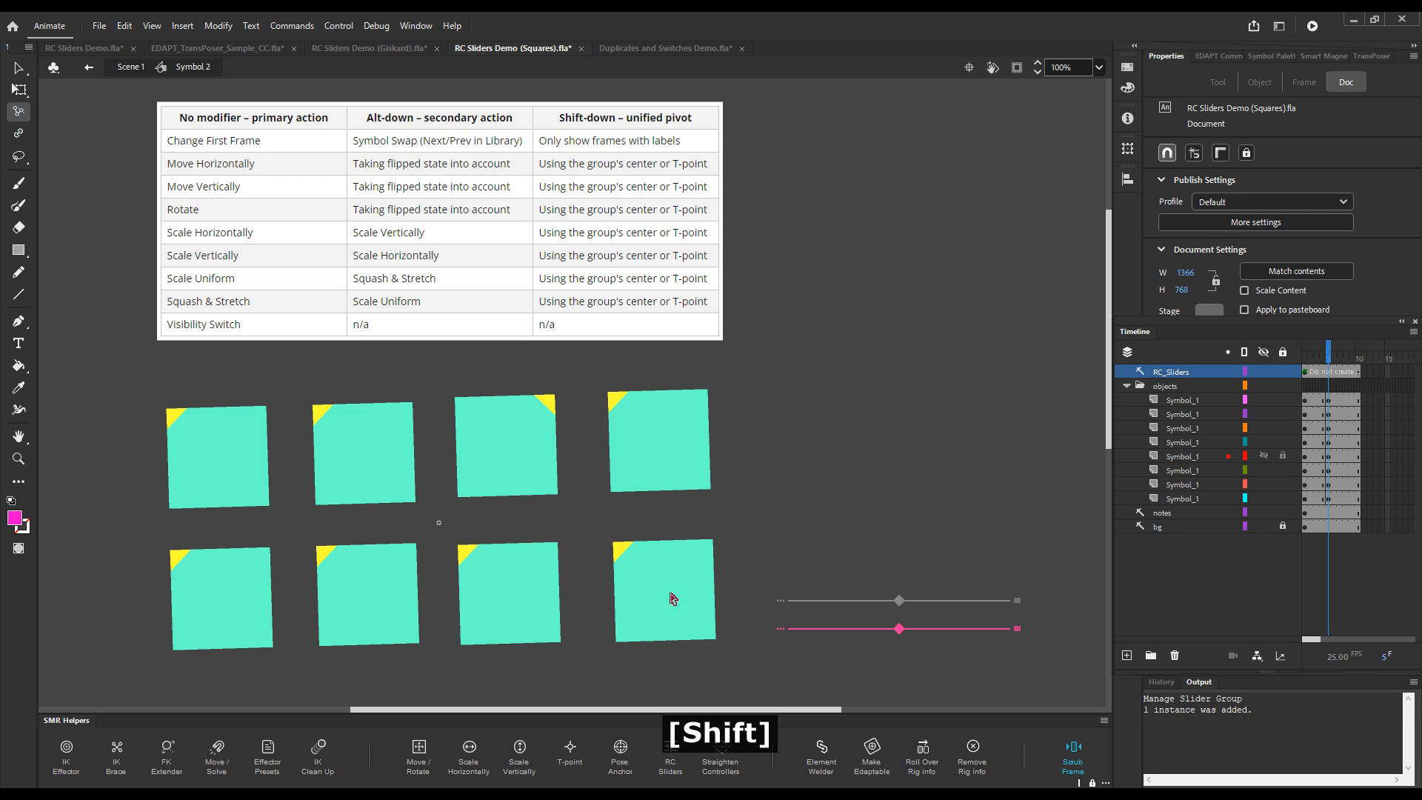
Move the last two columns with the grey slider, before and after bringing the fourth upper square's layer above the others.
left_click(674, 607)
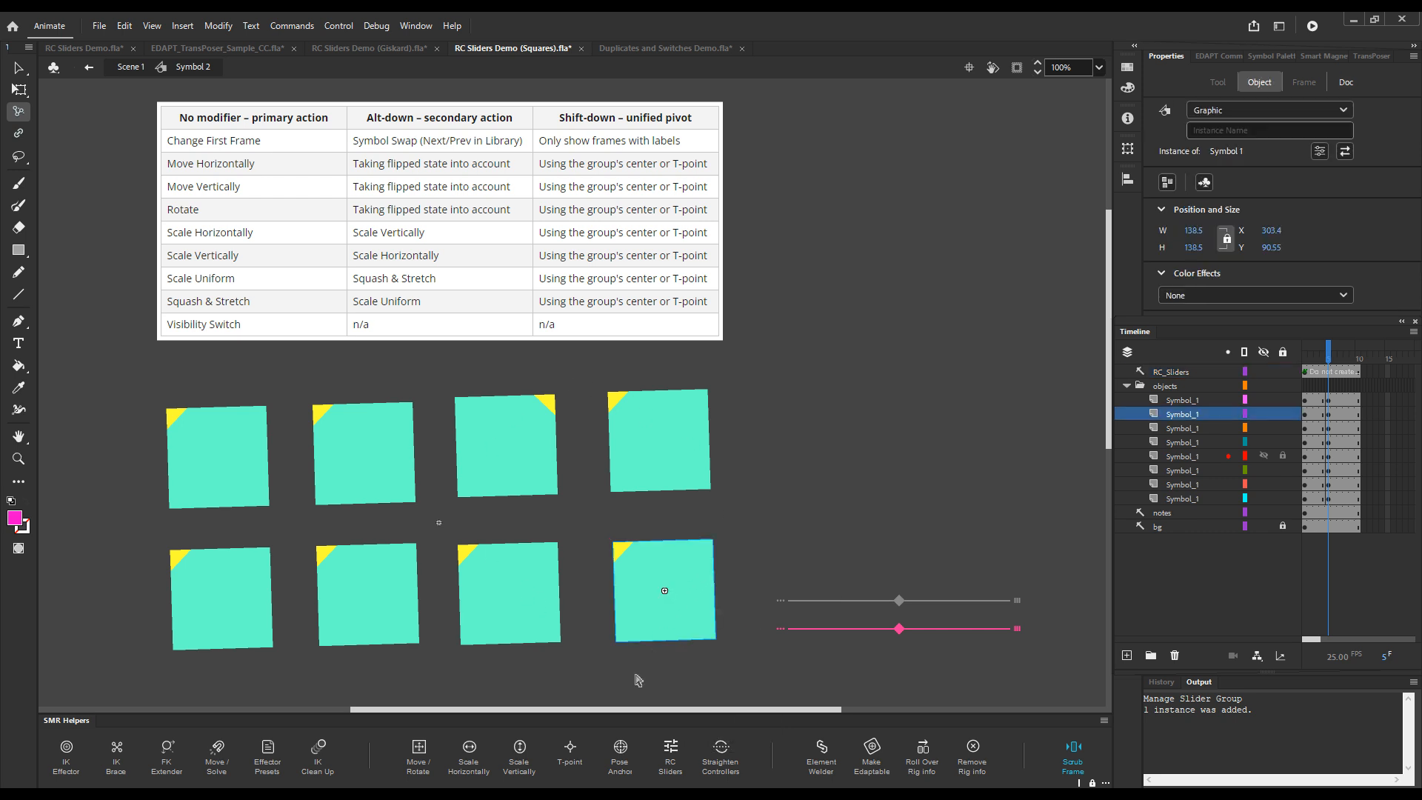
left_click_drag(914, 603, 978, 597)
left_click(659, 456)
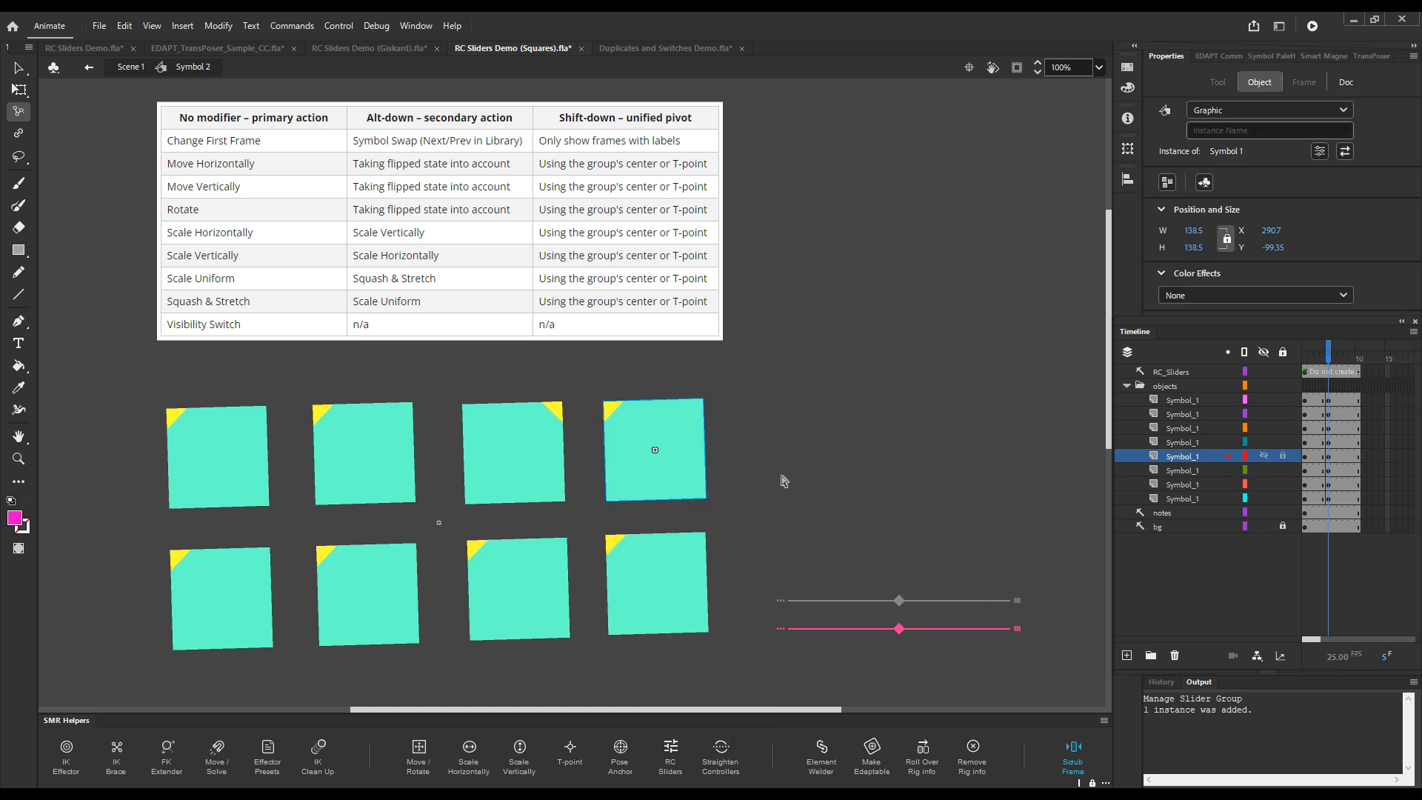
left_click_drag(1189, 459, 1185, 400)
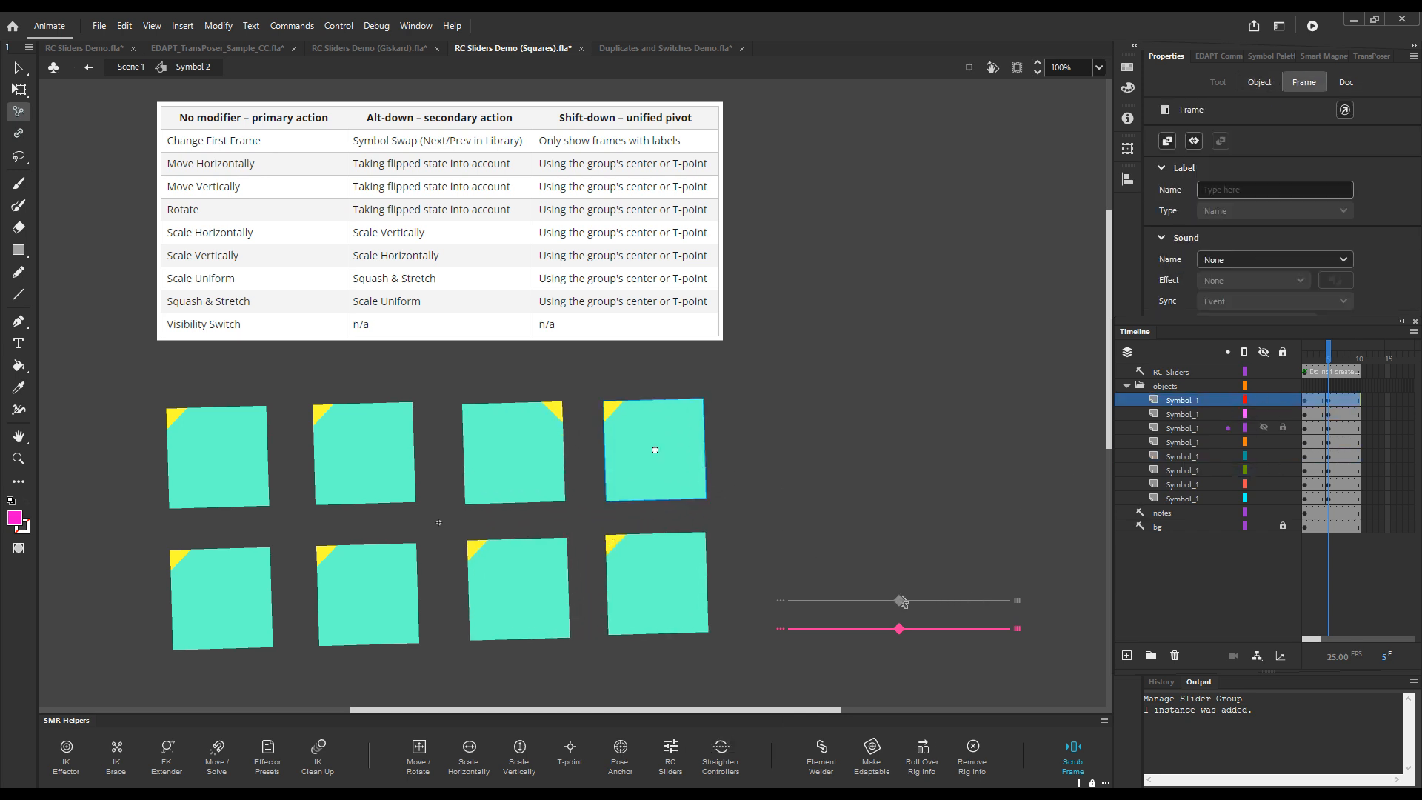
key("shift")
left_click_drag(908, 602, 968, 590)
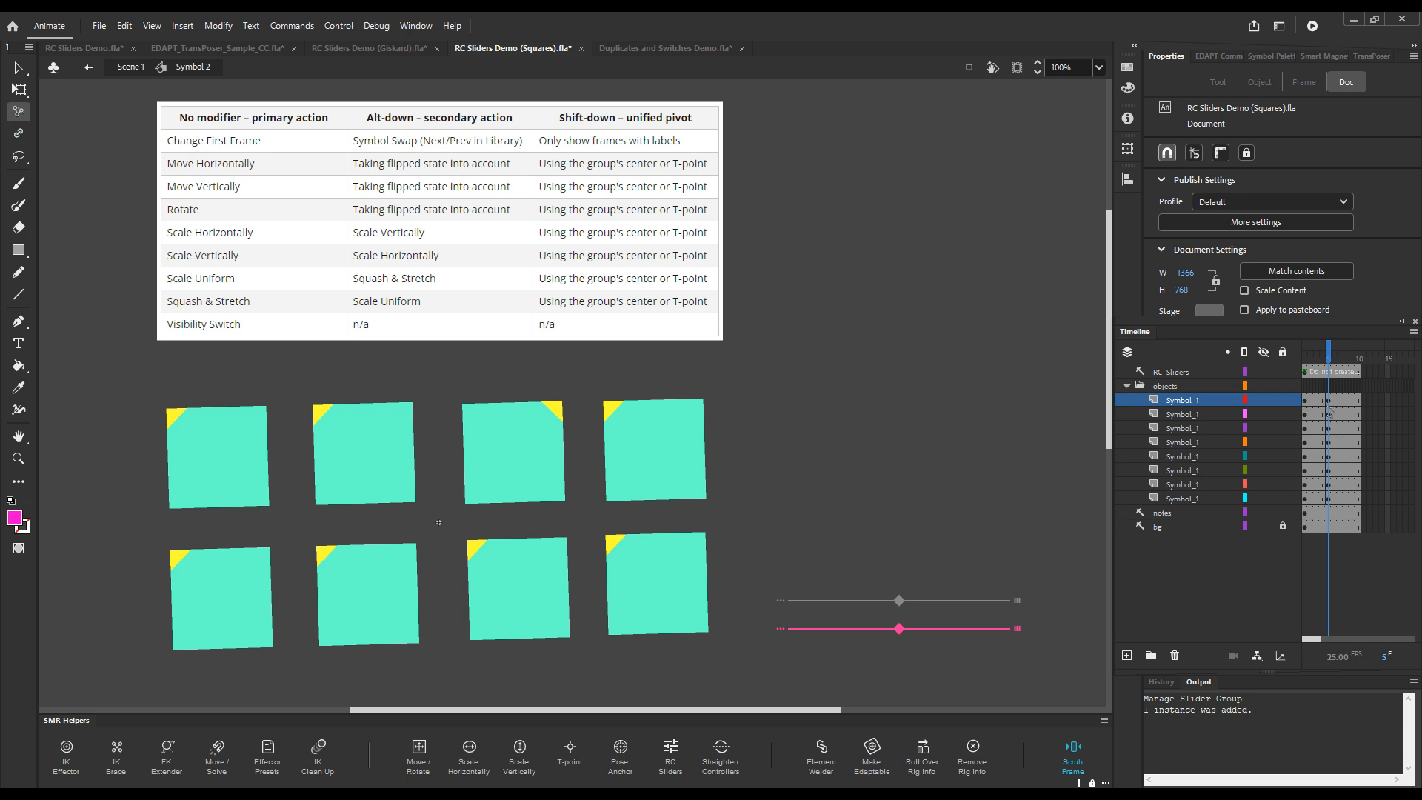
Clear the squares' transformed keyframes at frame 5 and insert fresh keyframes there on all object layers.
key("ctrl+z")
left_click(895, 560)
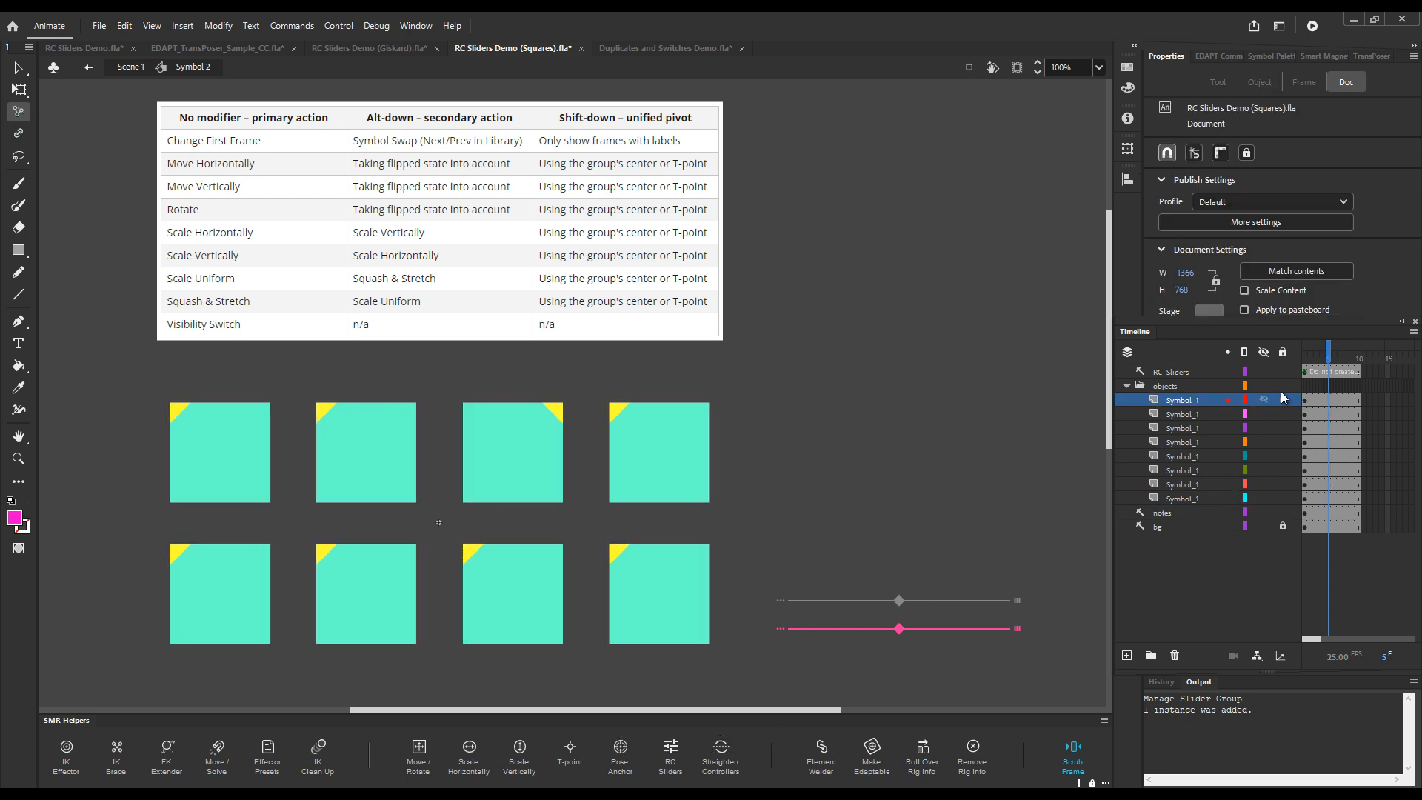
left_click(1331, 386)
key("x")
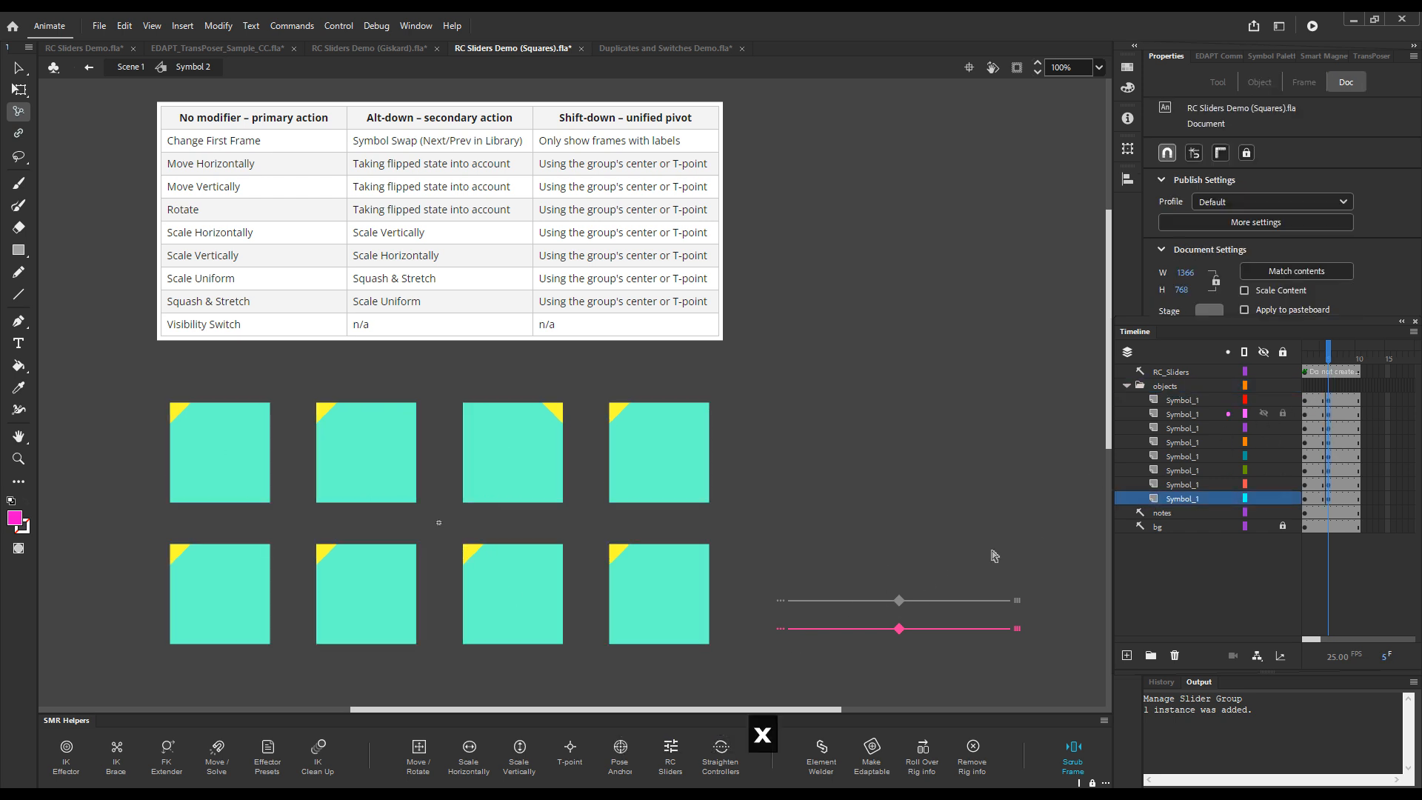
Set the pink rotate slider's action to Secondary only in its settings.
left_click(778, 630)
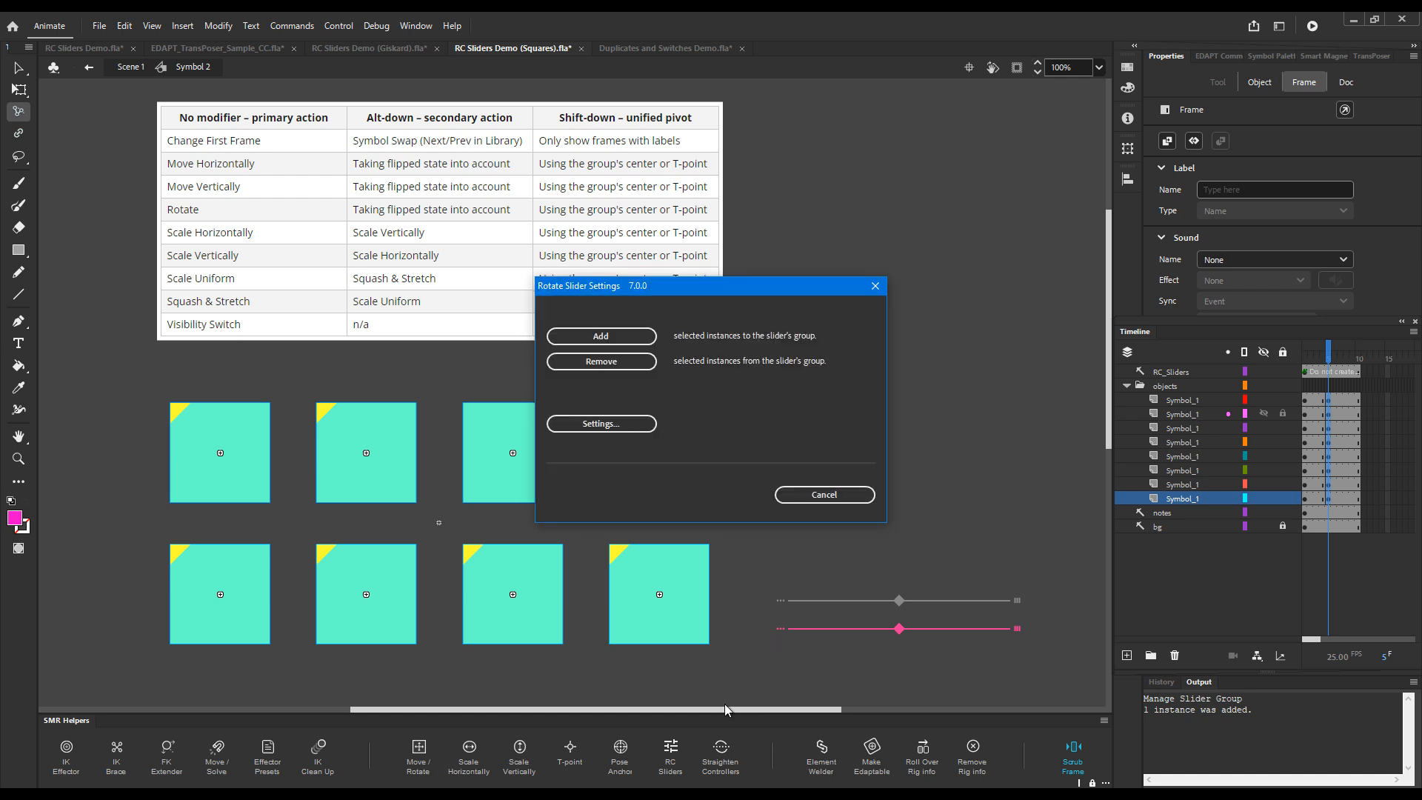
left_click(601, 425)
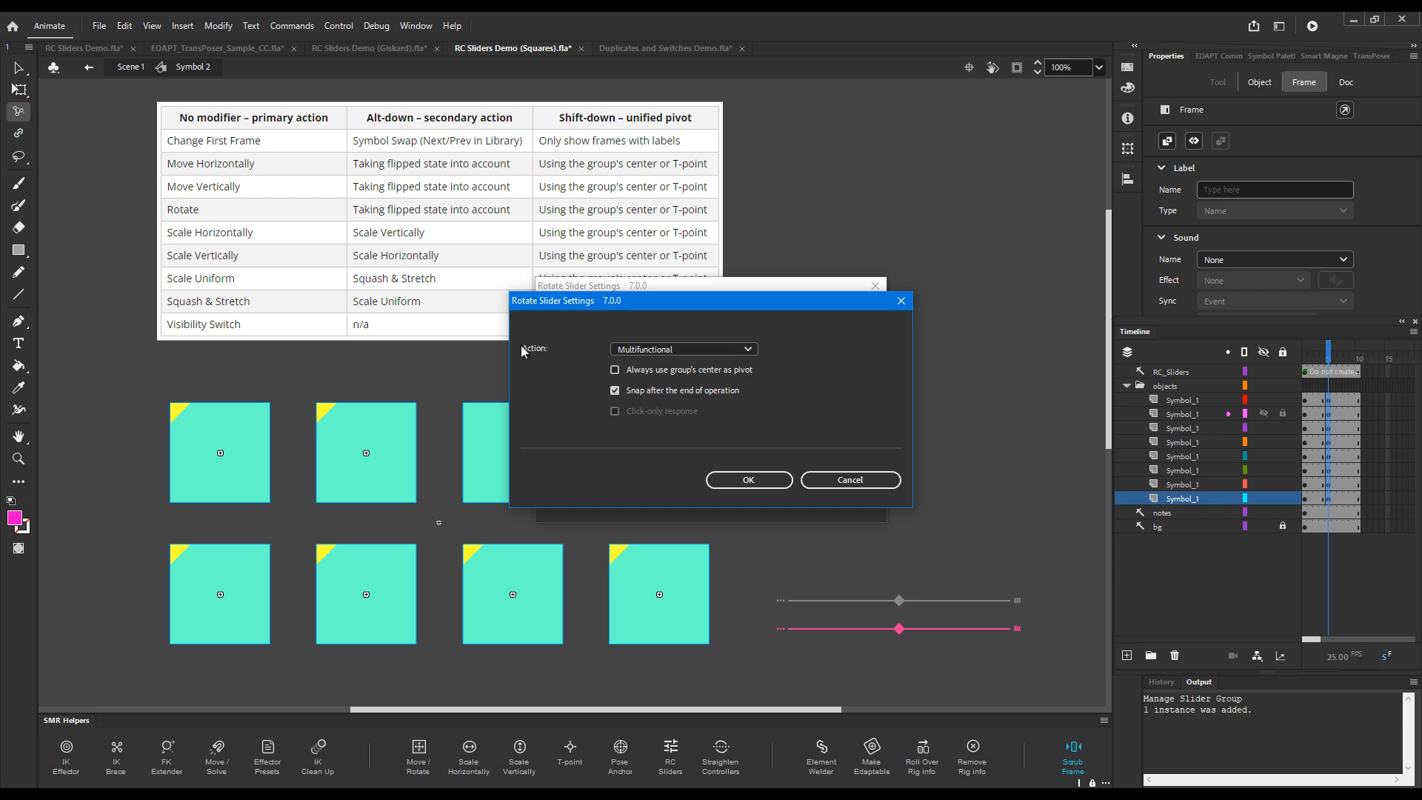
left_click(750, 351)
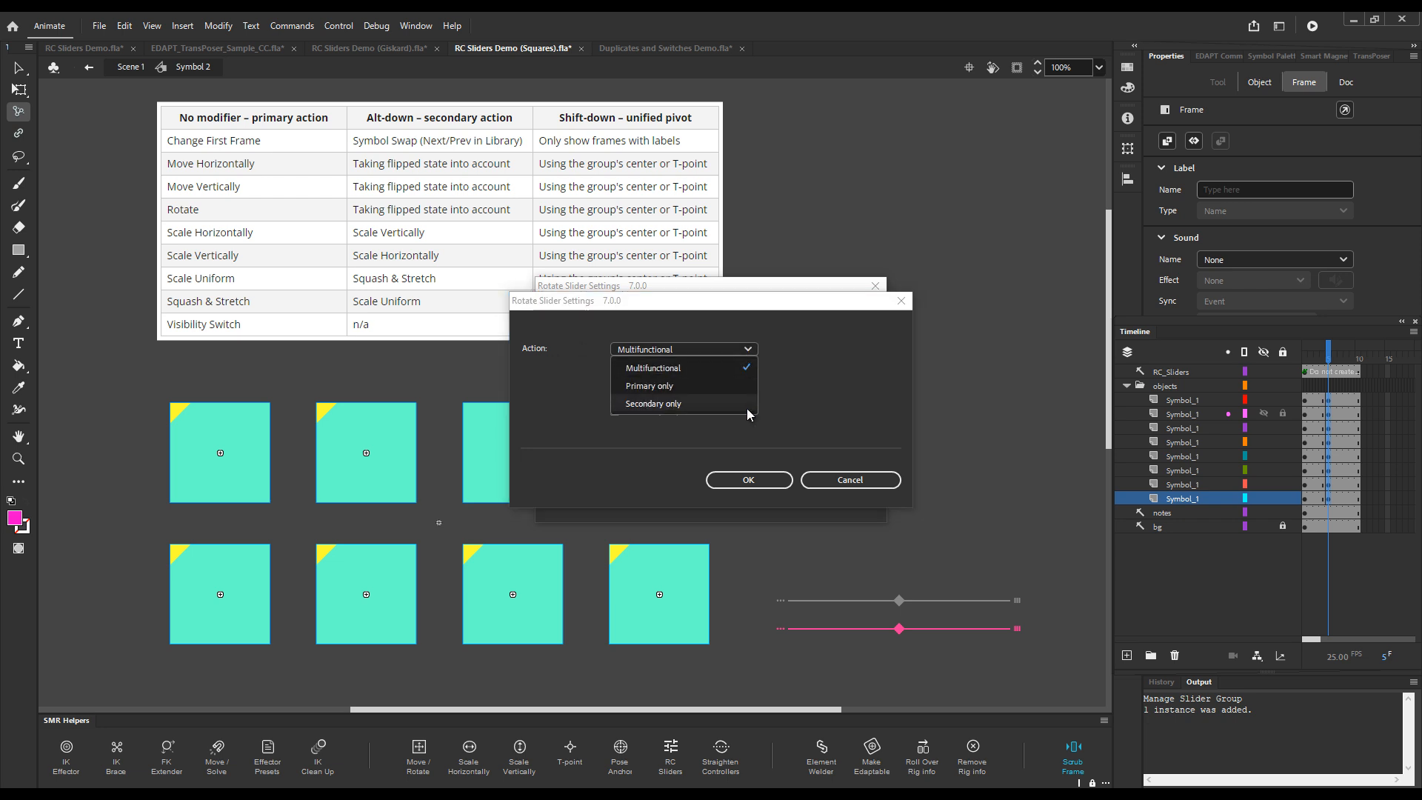
left_click(646, 403)
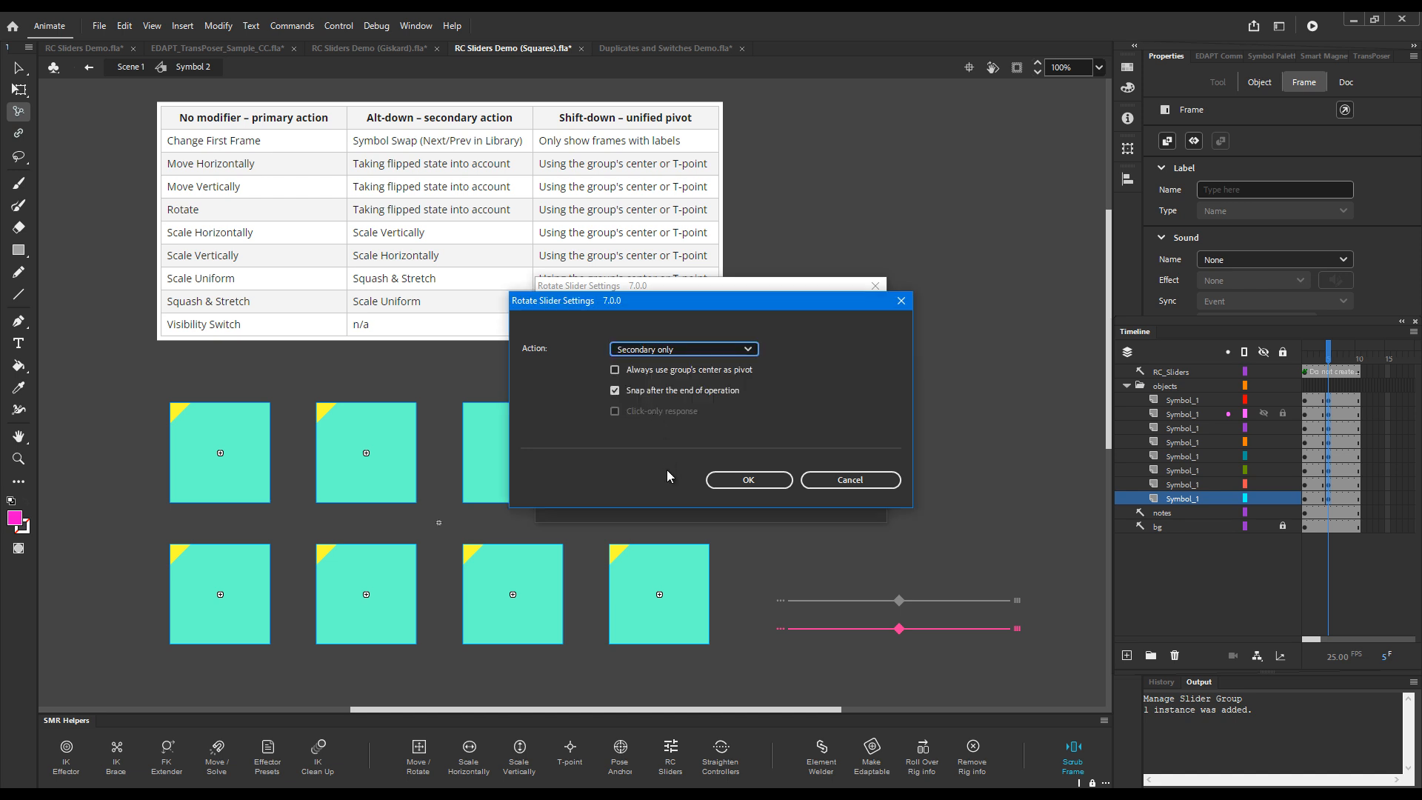
left_click(762, 482)
Rotate all eight squares back and forth around their own pivots with the pink slider.
left_click(905, 639)
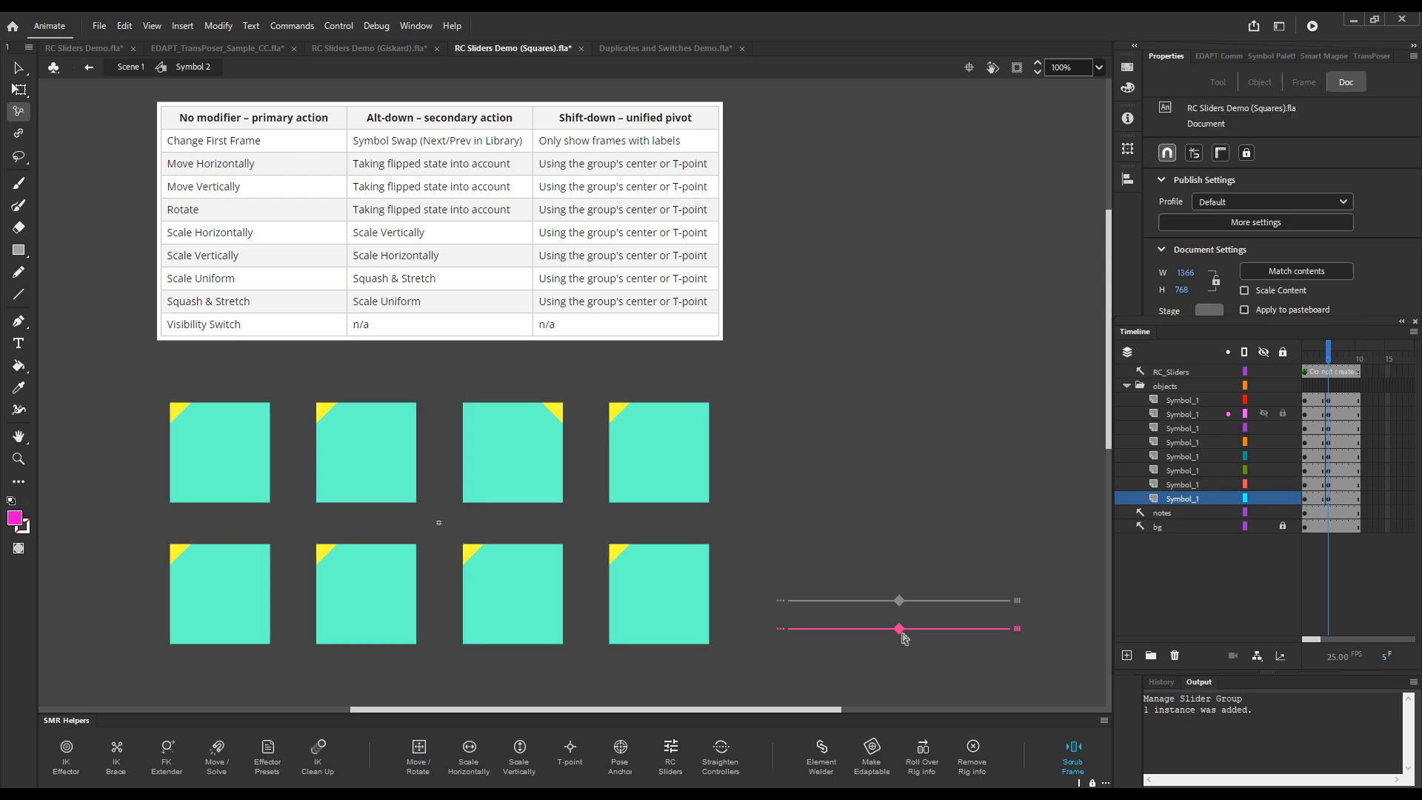
left_click_drag(900, 629, 730, 638)
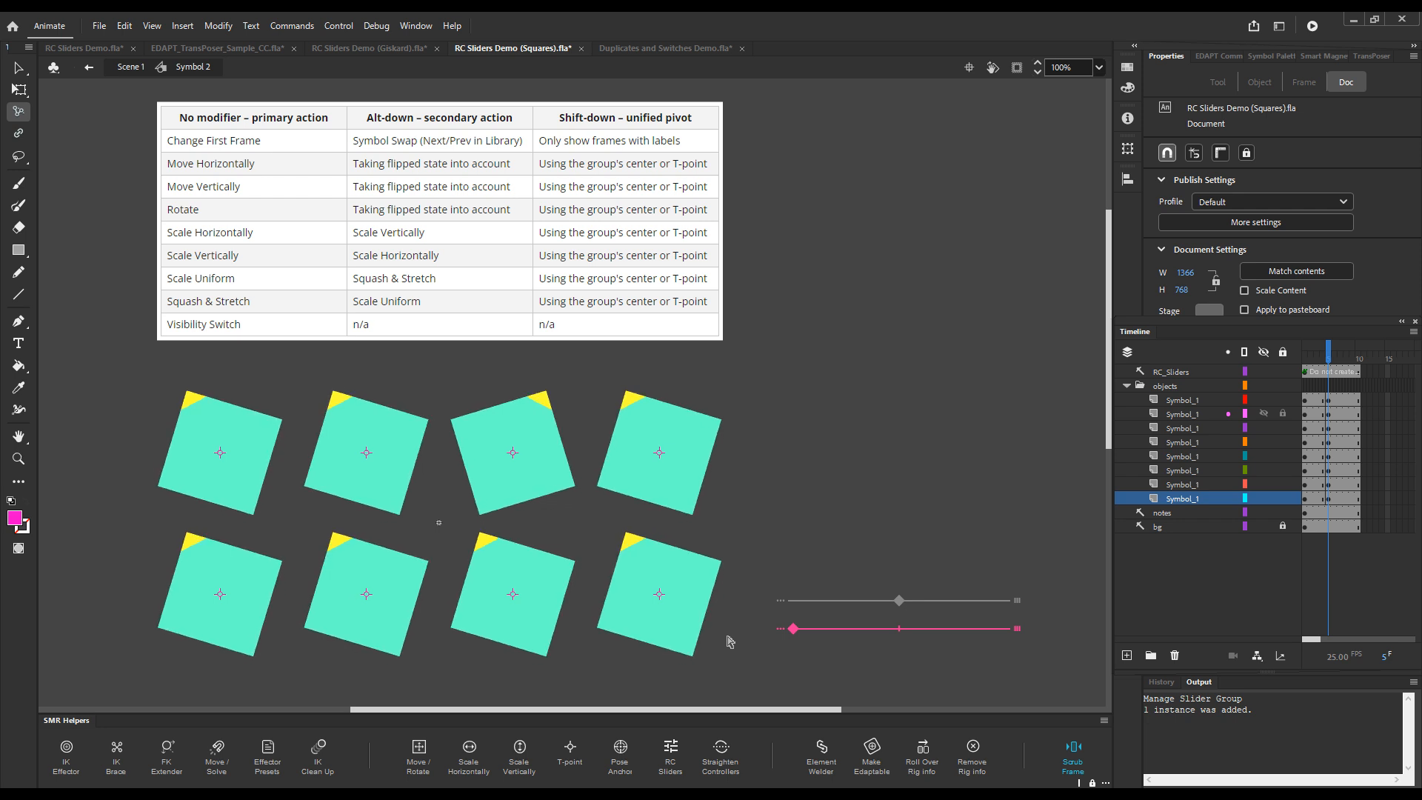
left_click_drag(732, 639, 754, 583)
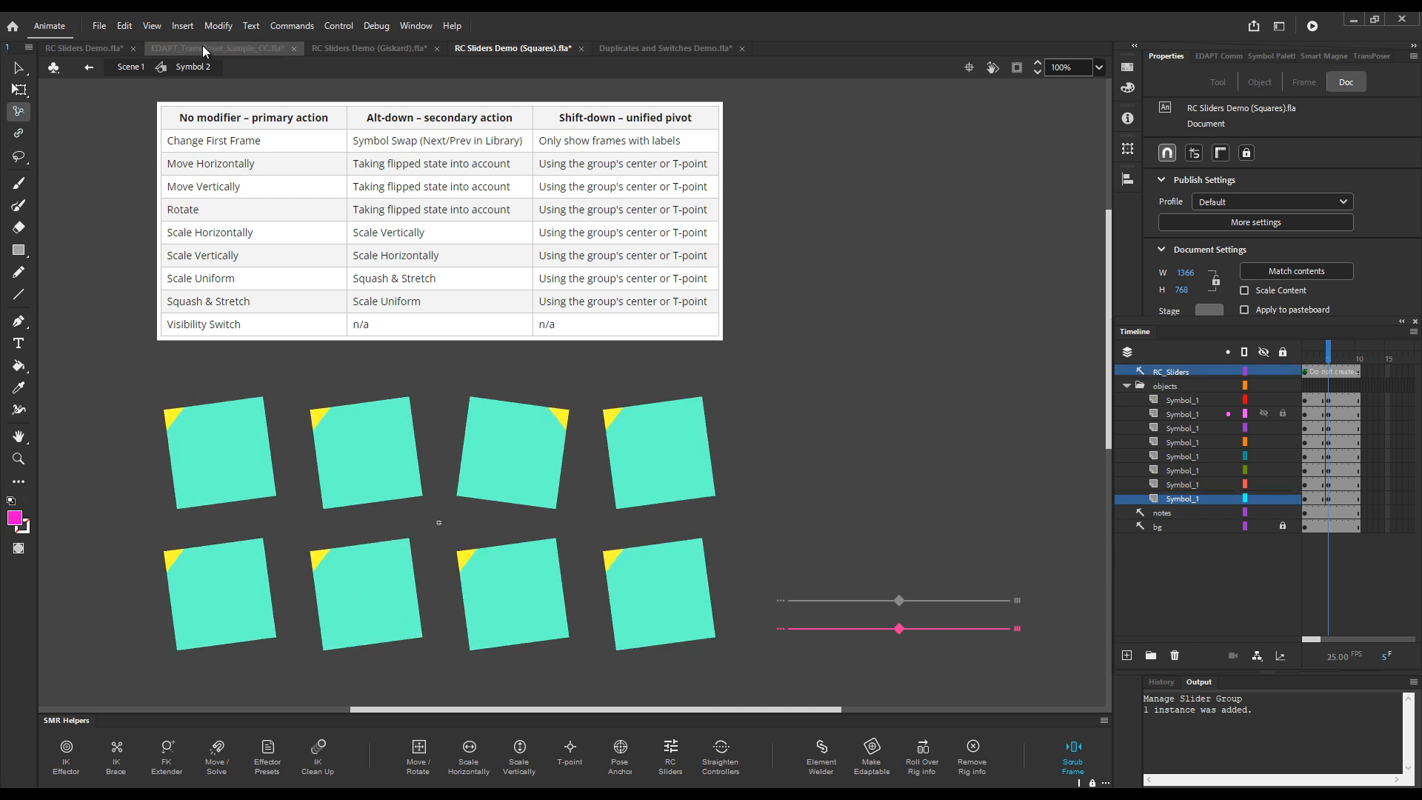
In EDAPT_TransPoser_Sample_CC.fla, rotate the bunny's ears with the ears slider and check that slider's action setting.
left_click(229, 53)
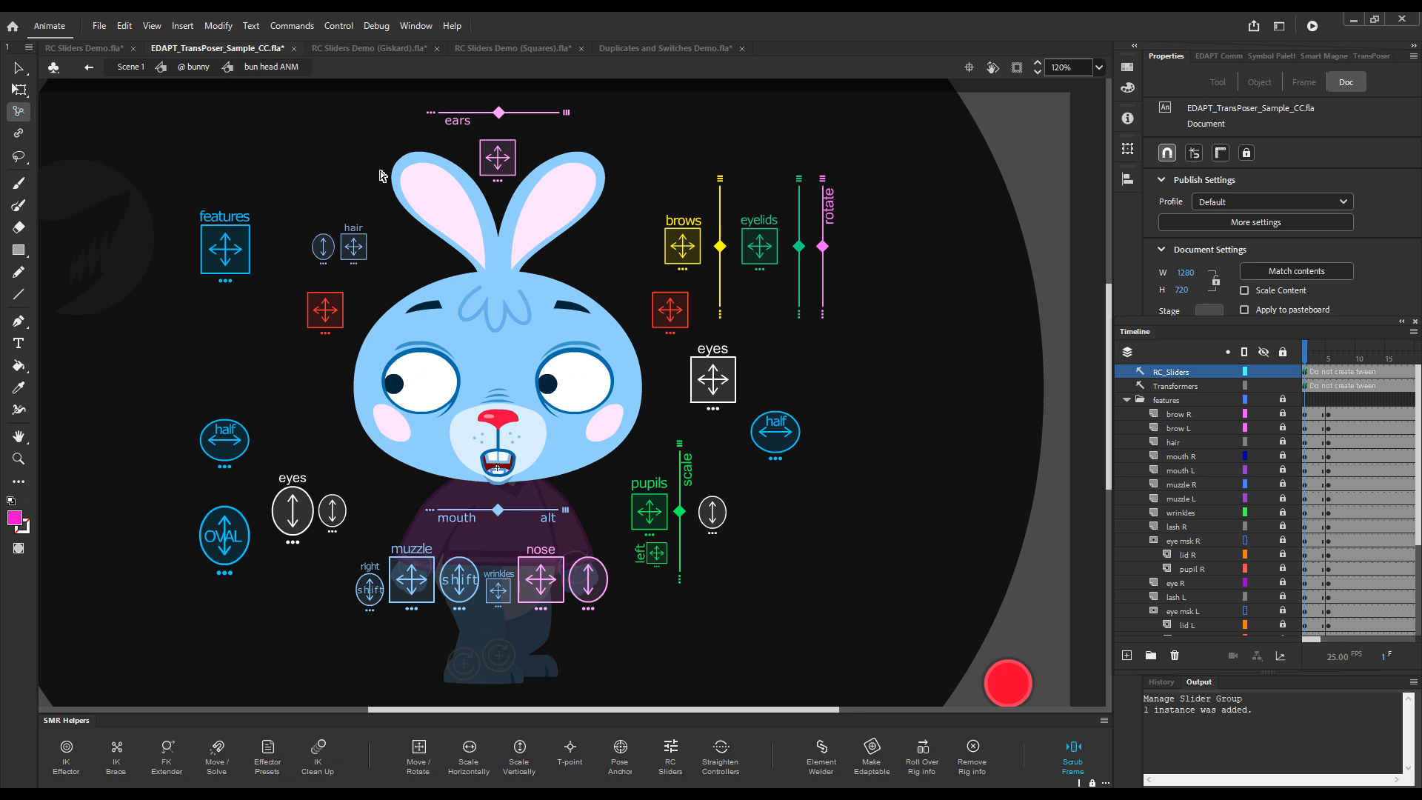
left_click_drag(501, 113, 431, 117)
left_click(430, 115)
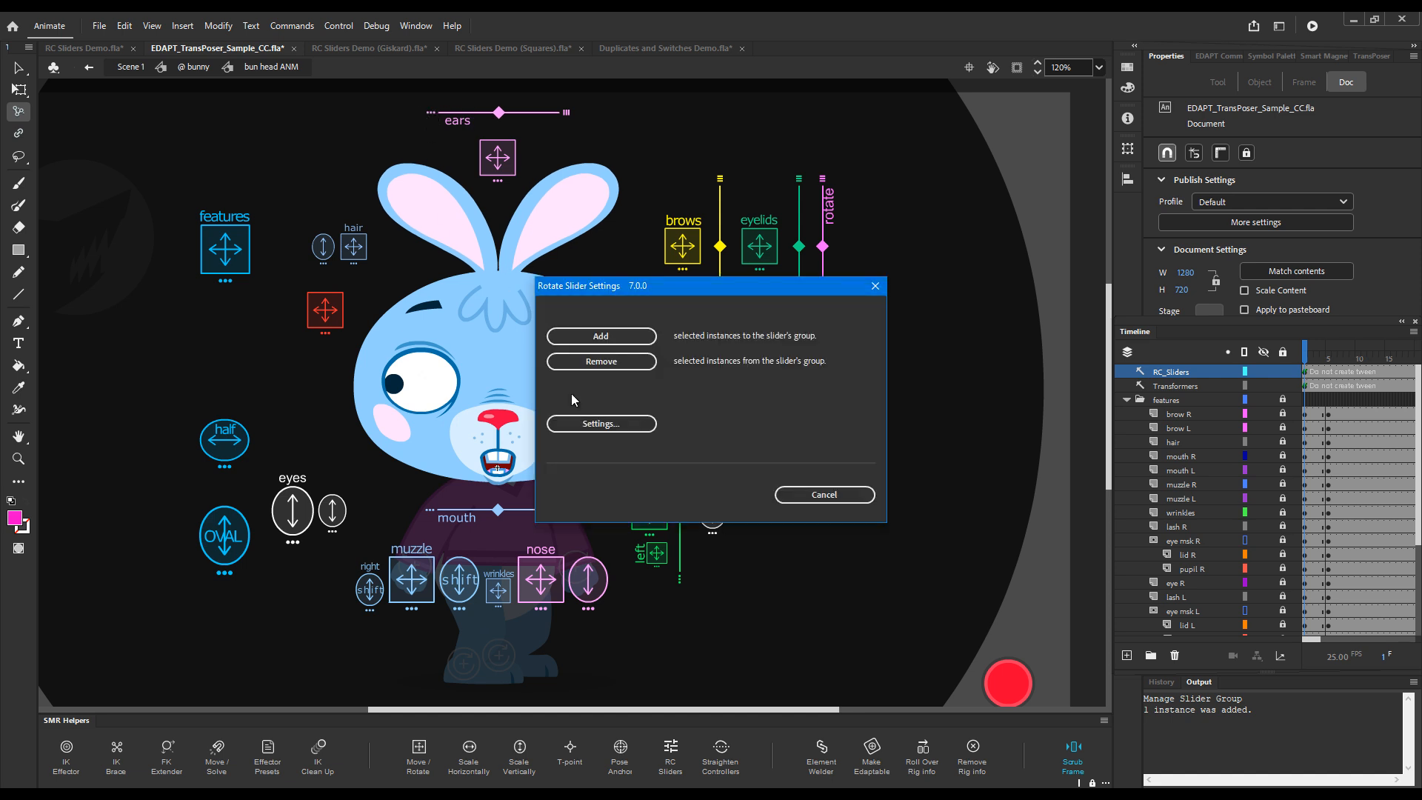
left_click(645, 423)
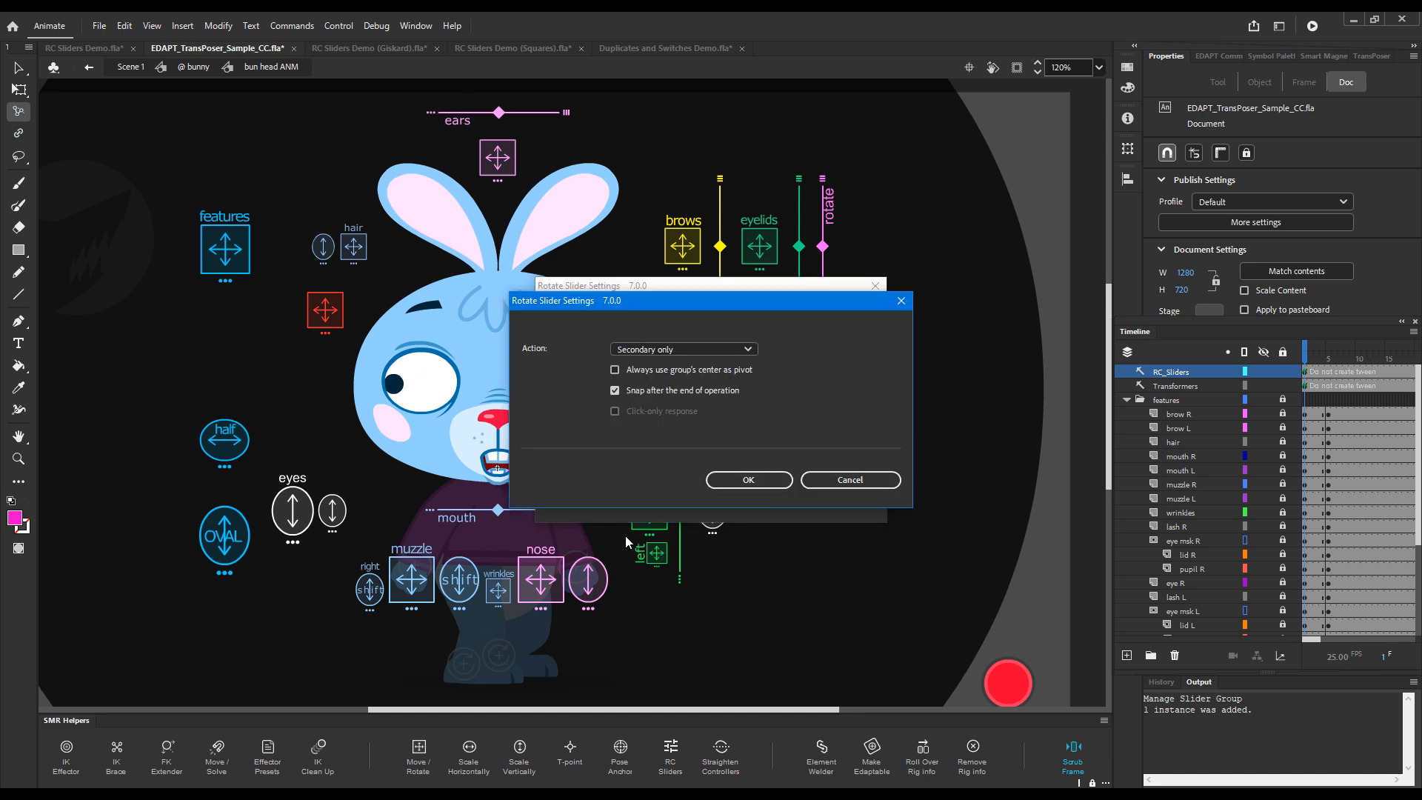
left_click(857, 483)
left_click_drag(498, 113, 437, 112)
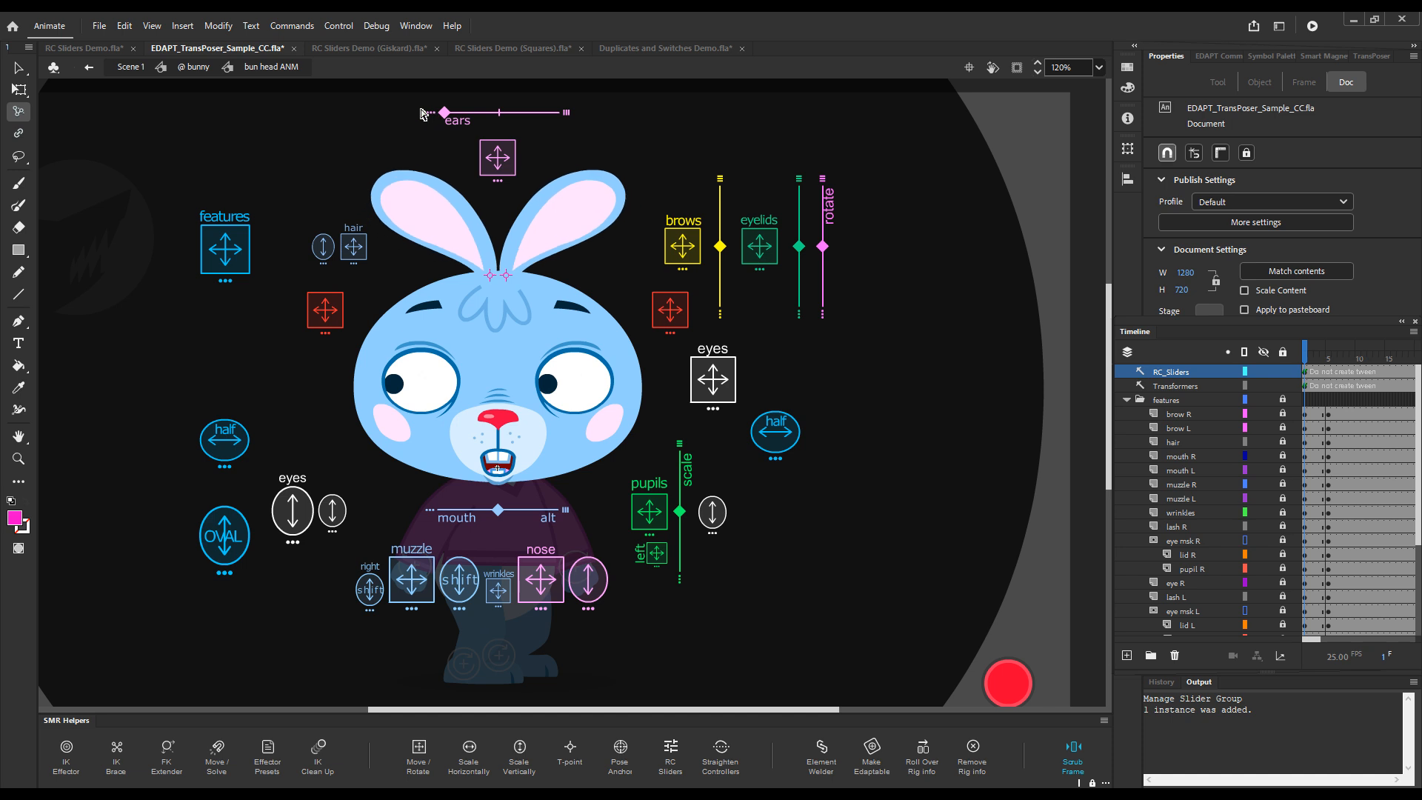
In RC Sliders Demo (Squares).fla, enable Always use group's center as pivot for the pink slider and rotate the squares slightly.
left_click(518, 49)
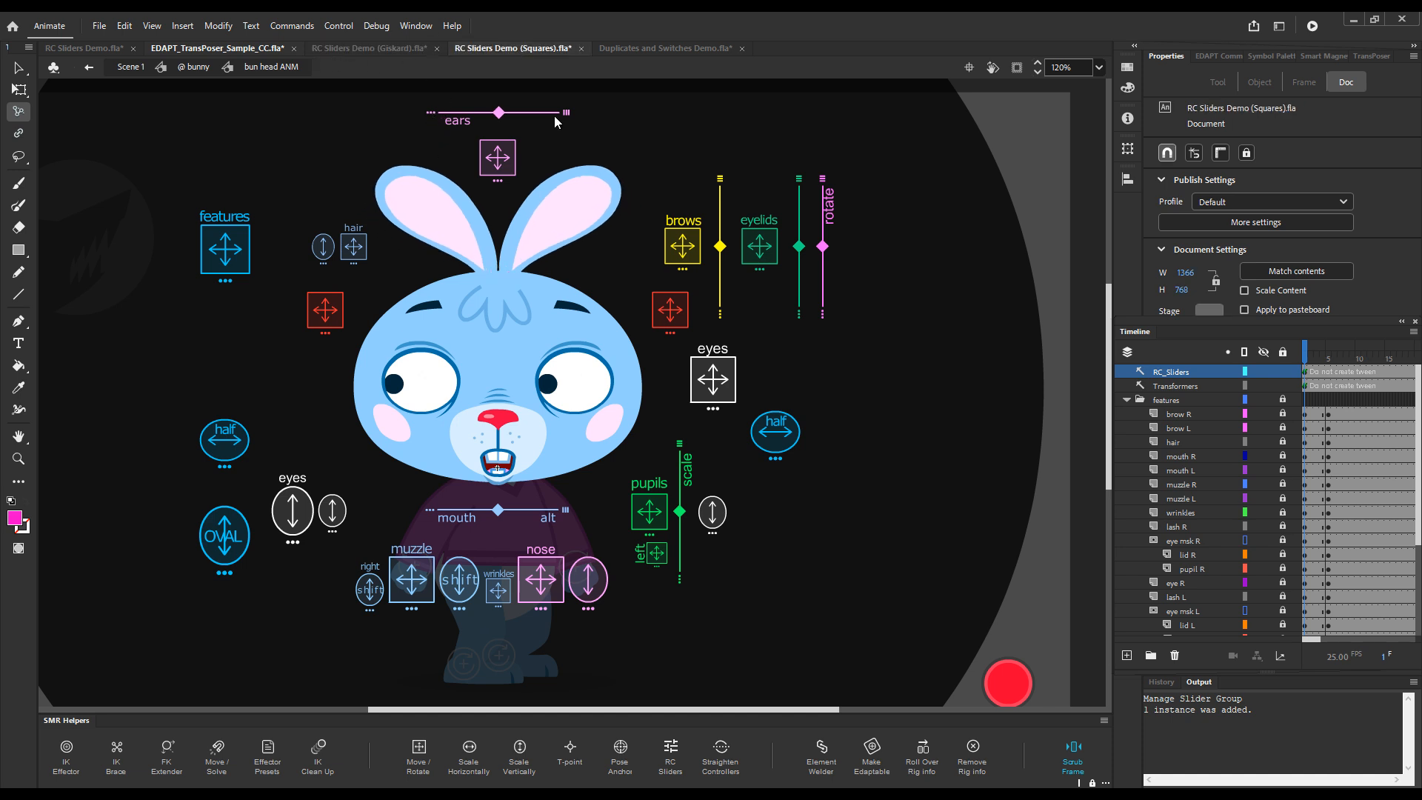
left_click(781, 629)
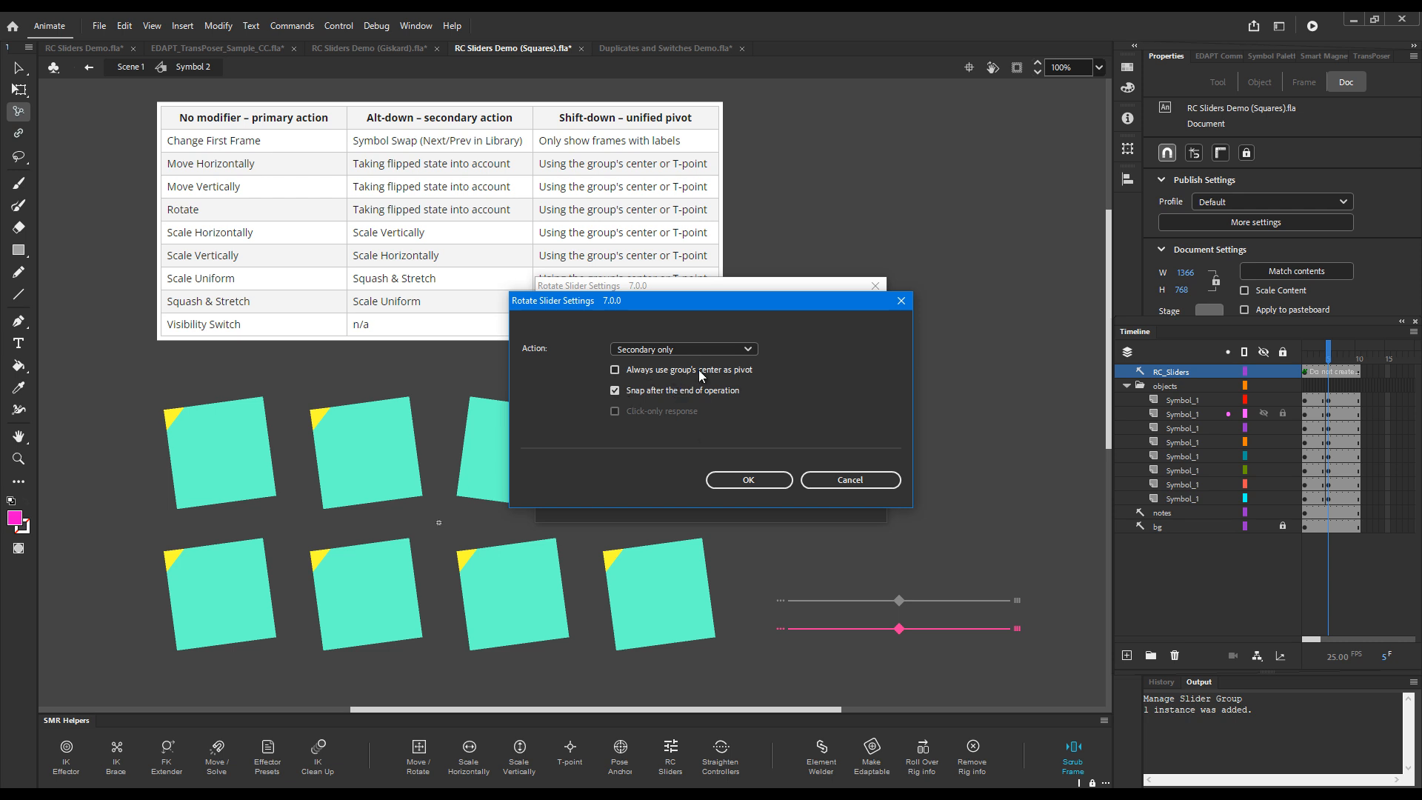
left_click(706, 376)
left_click(754, 481)
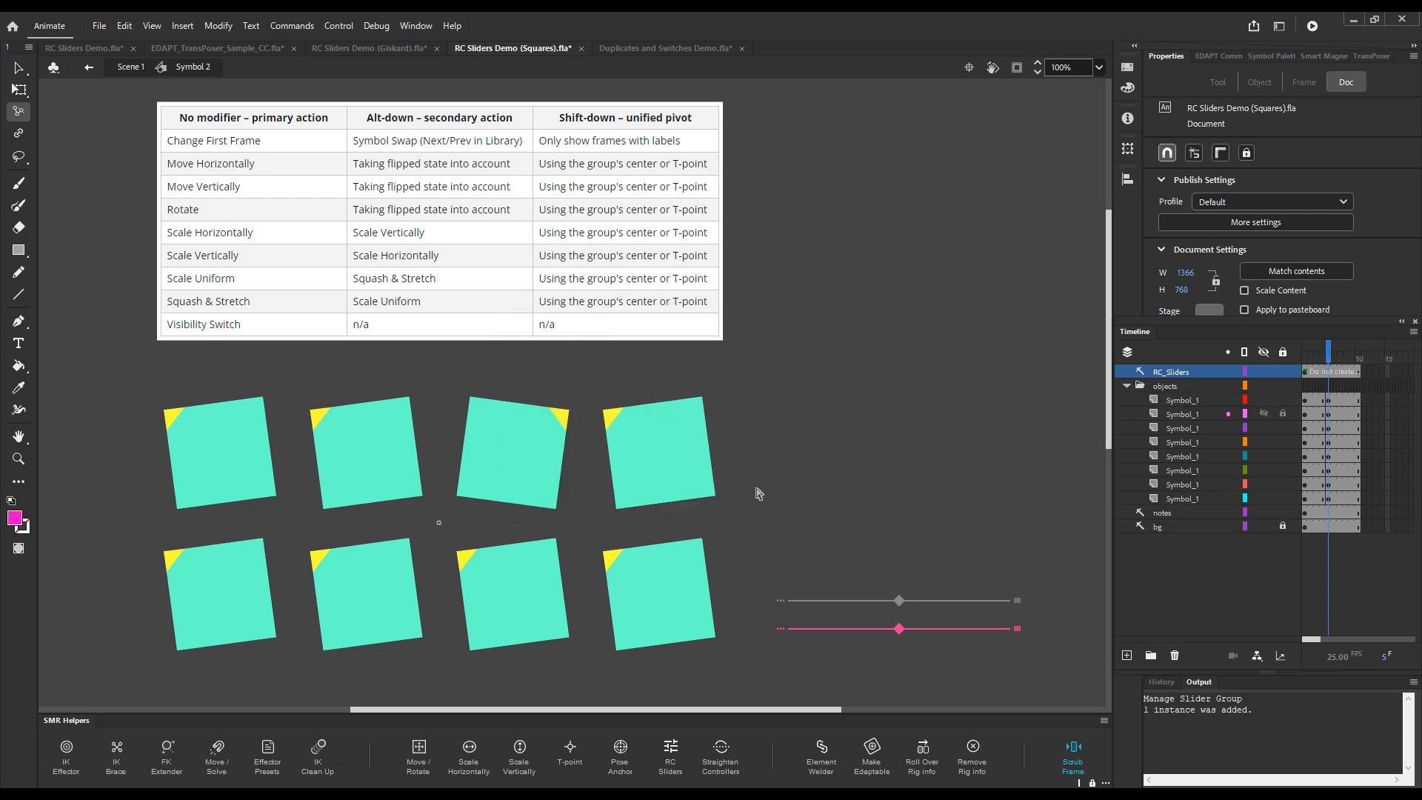
left_click_drag(900, 629, 931, 646)
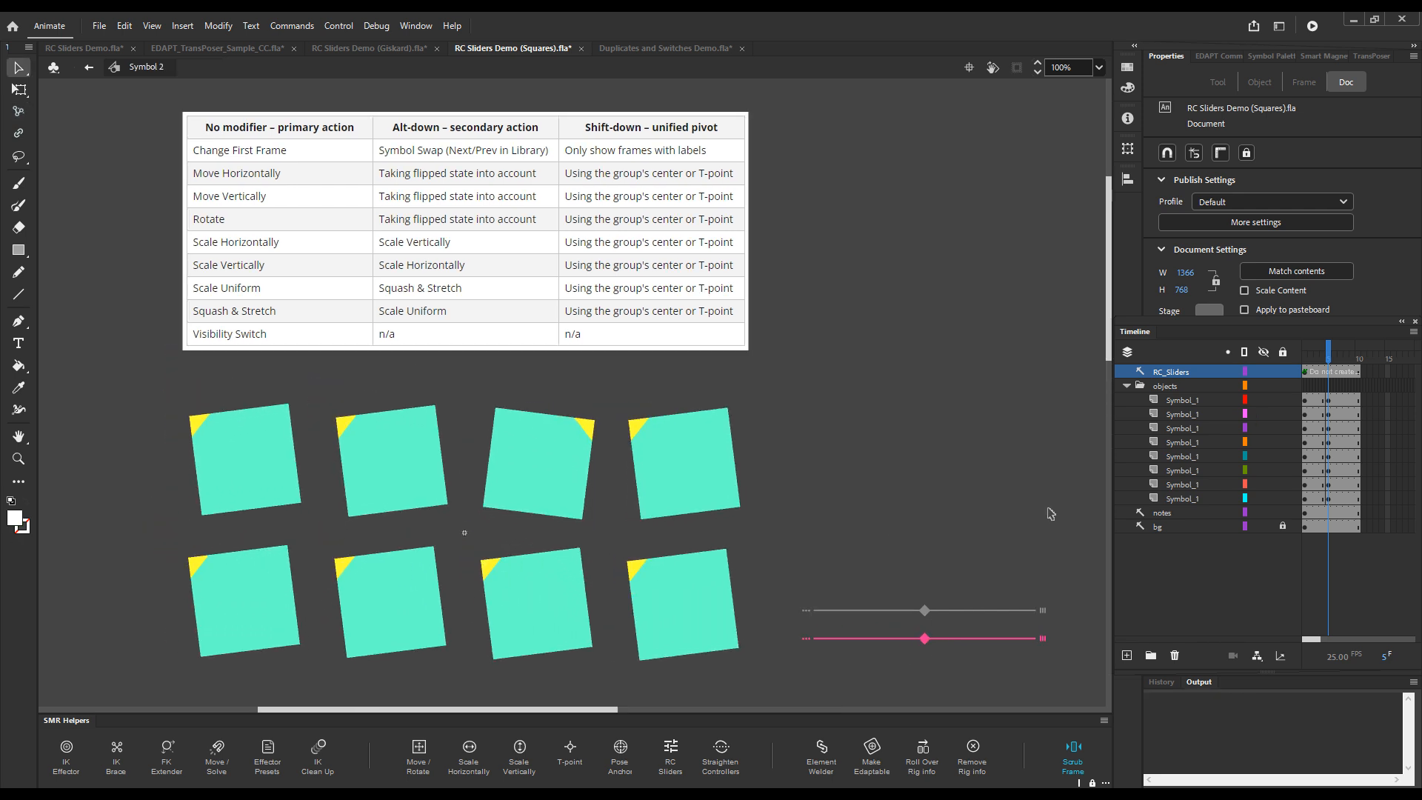
Hide and show the sliders, and add the text label "rotate" under the rail inside the pink slider's symbol.
key("F6")
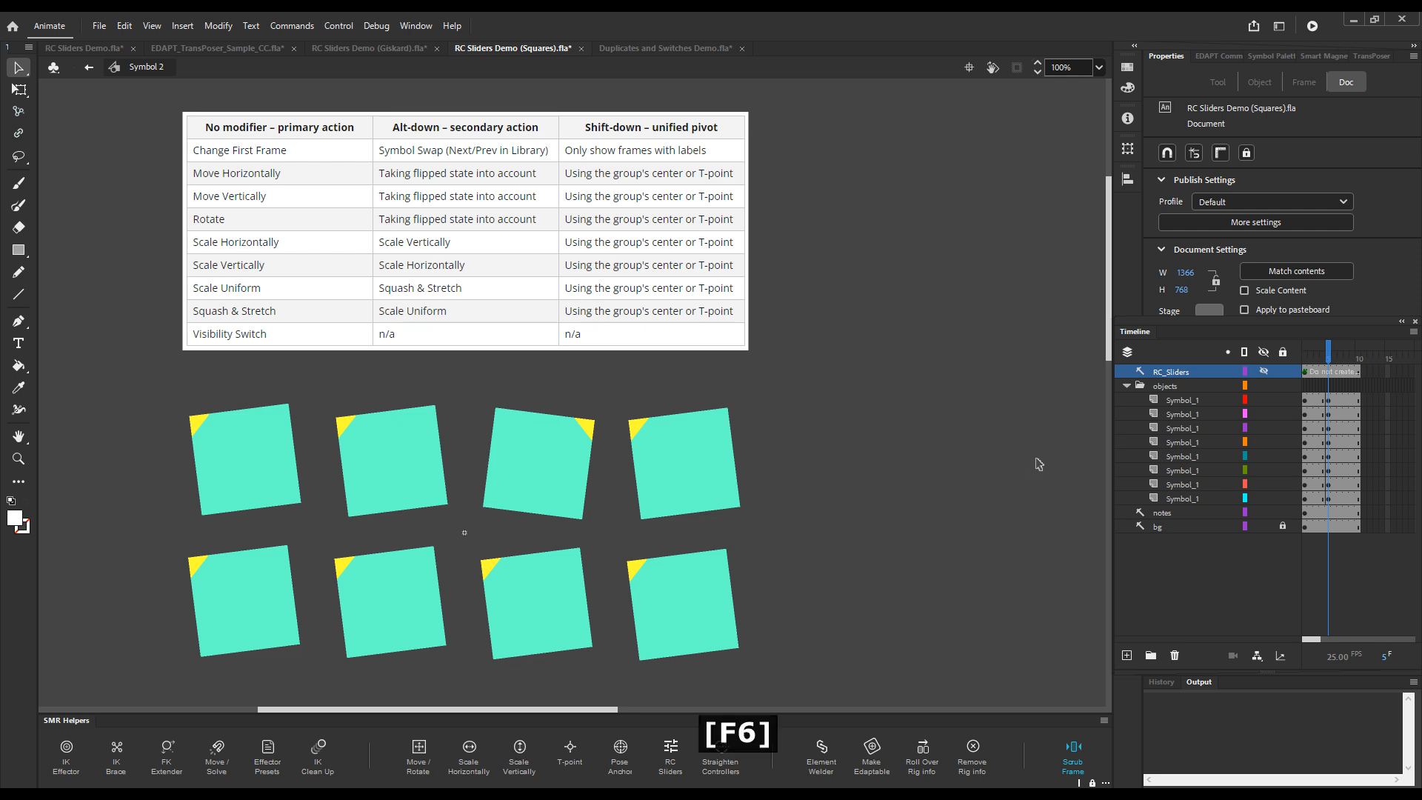
key("F6")
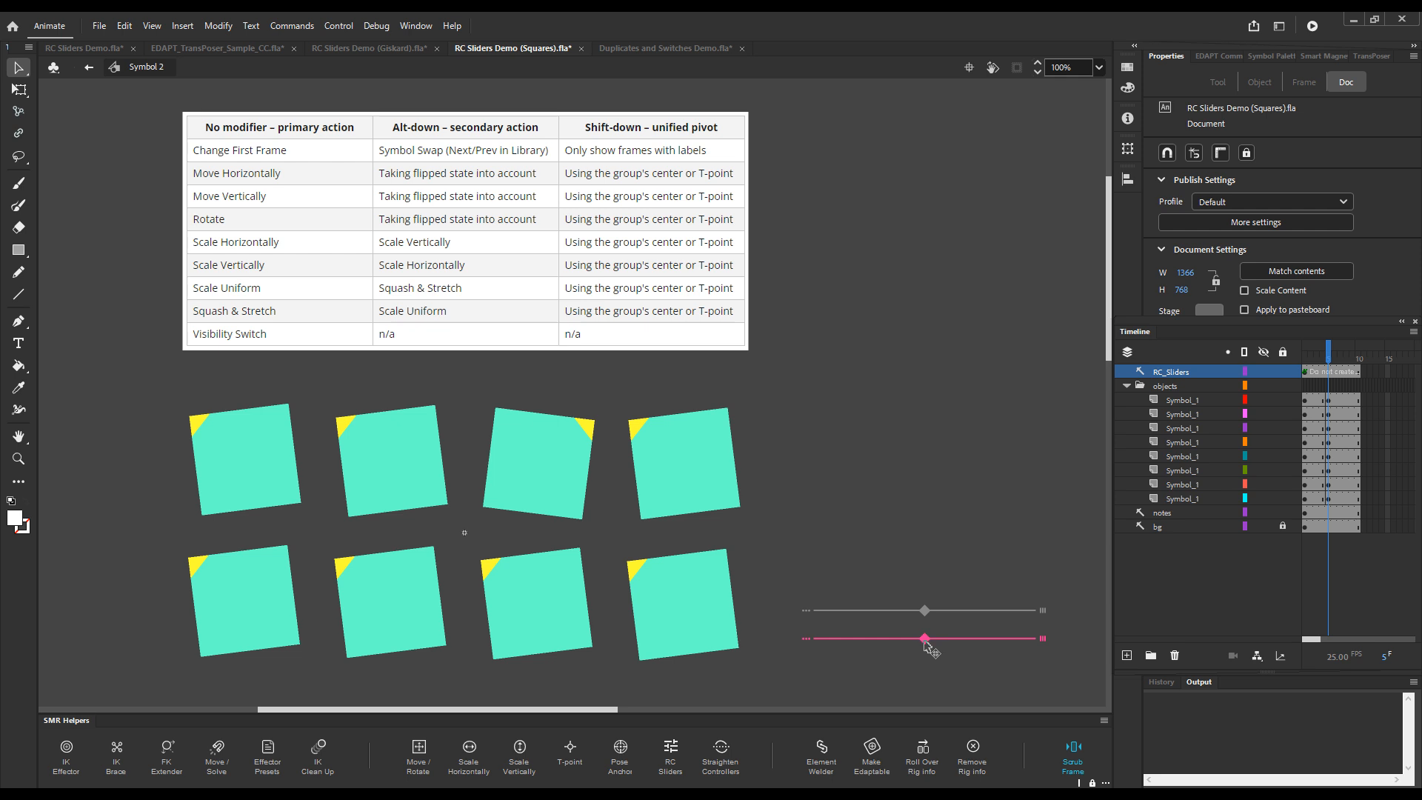
double_click(926, 641)
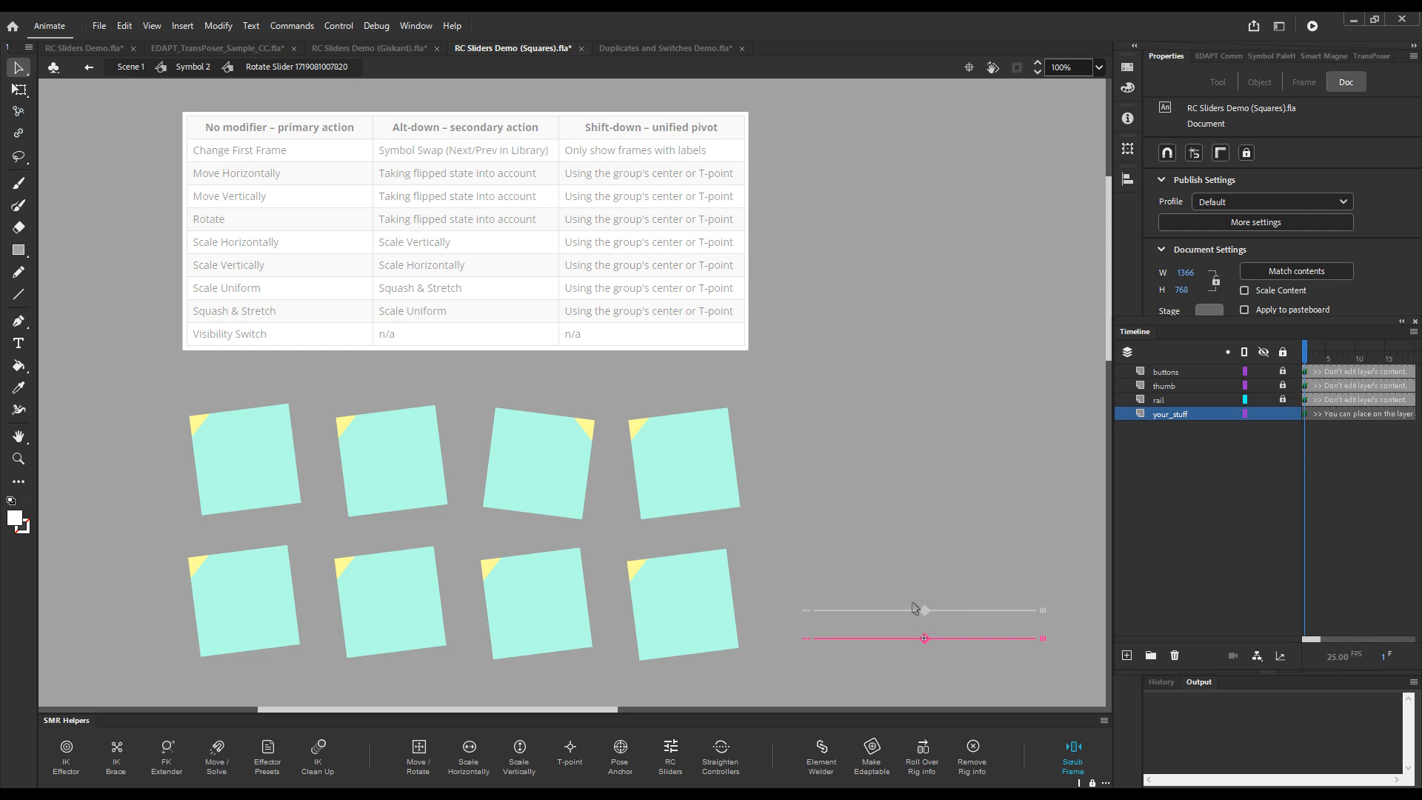
key("t")
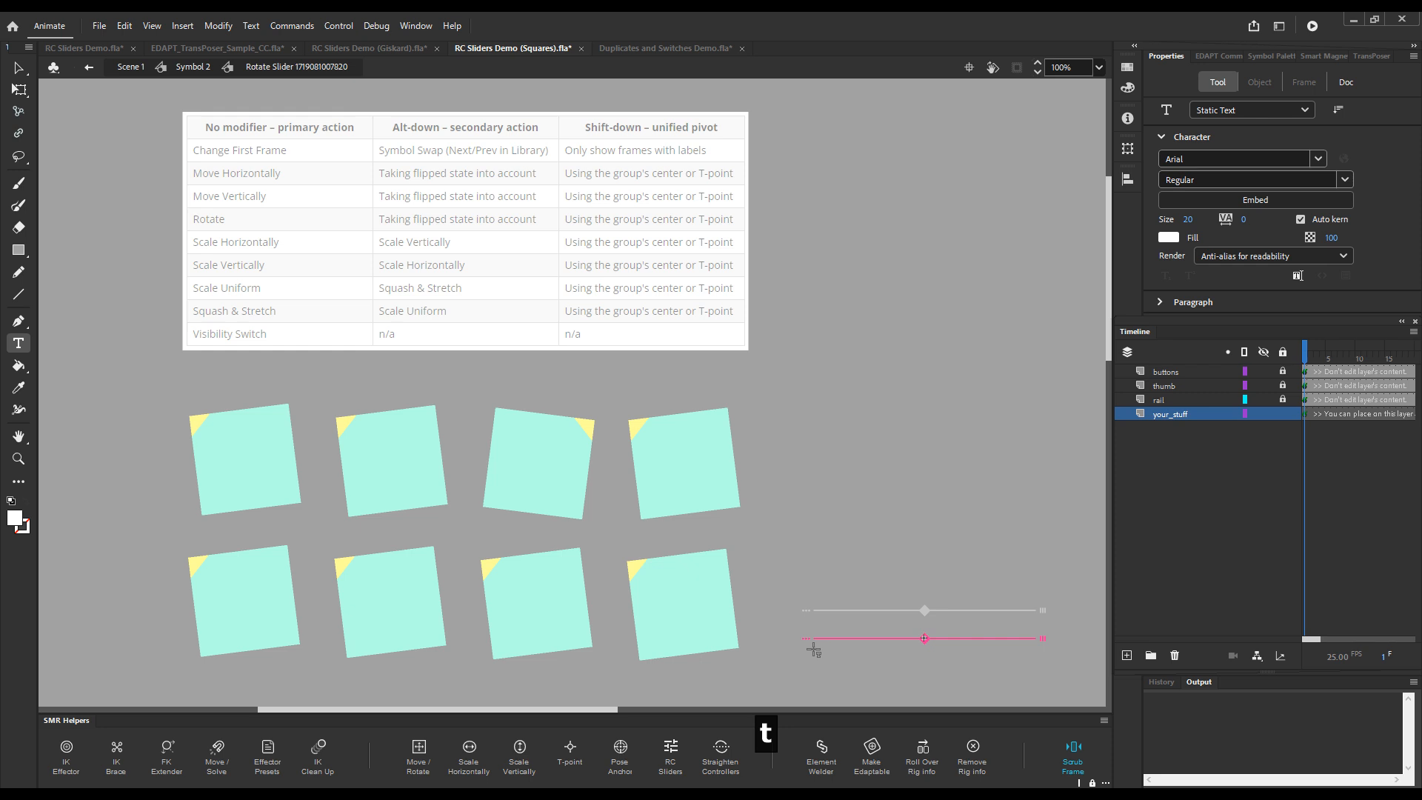
left_click(814, 650)
type("rotate")
key("ctrl+e")
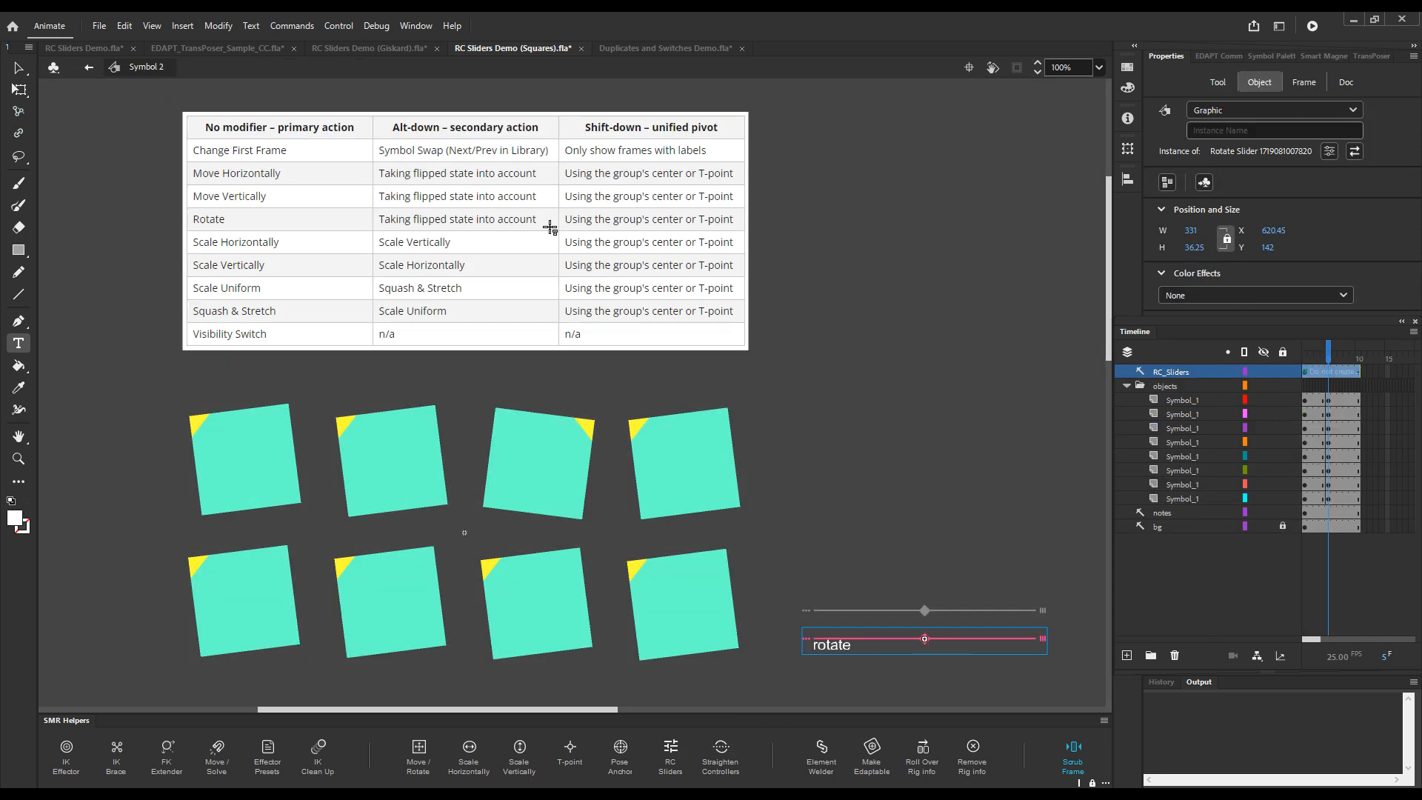
Apply a green Tint color effect to the labelled rotate slider and deselect it.
left_click(1262, 294)
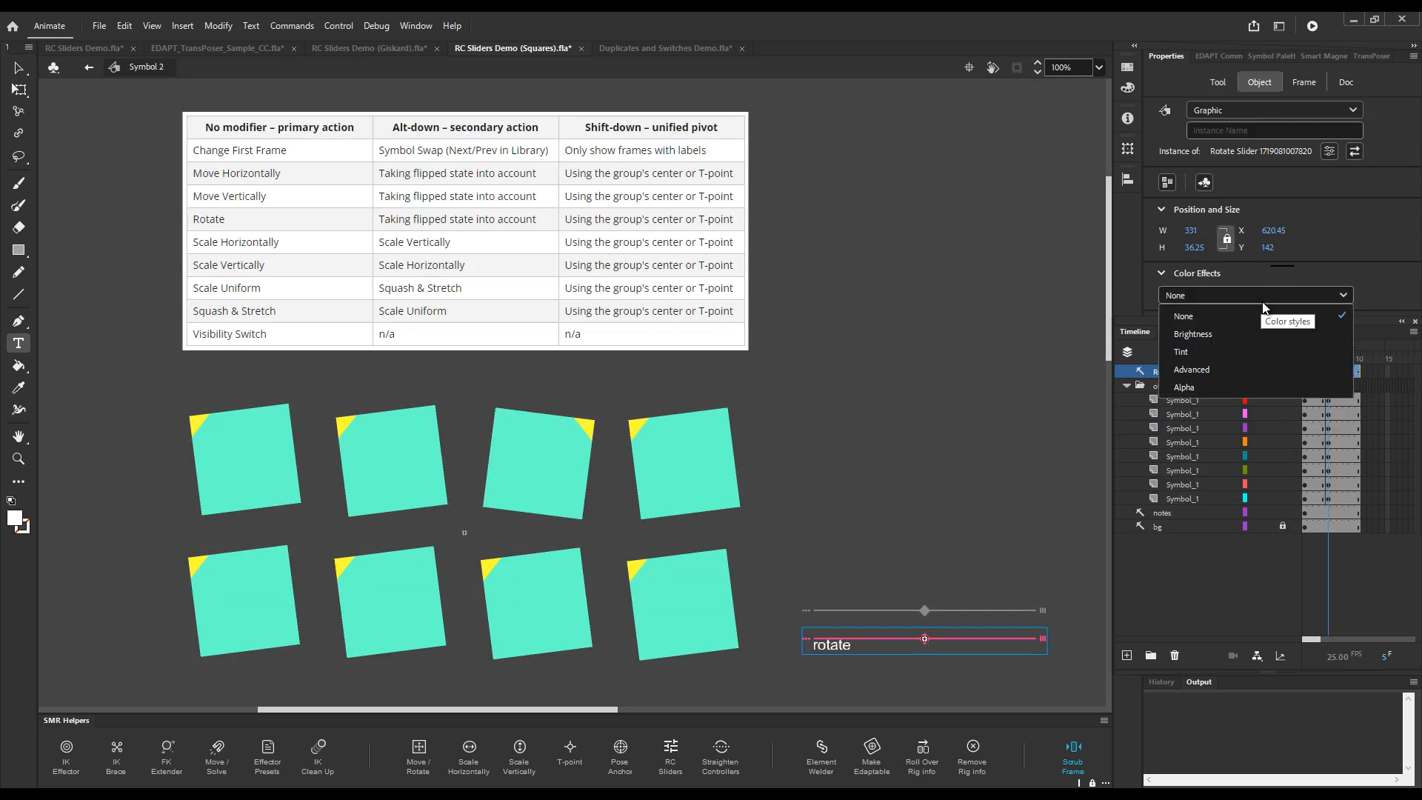
left_click(1274, 349)
left_click(947, 491)
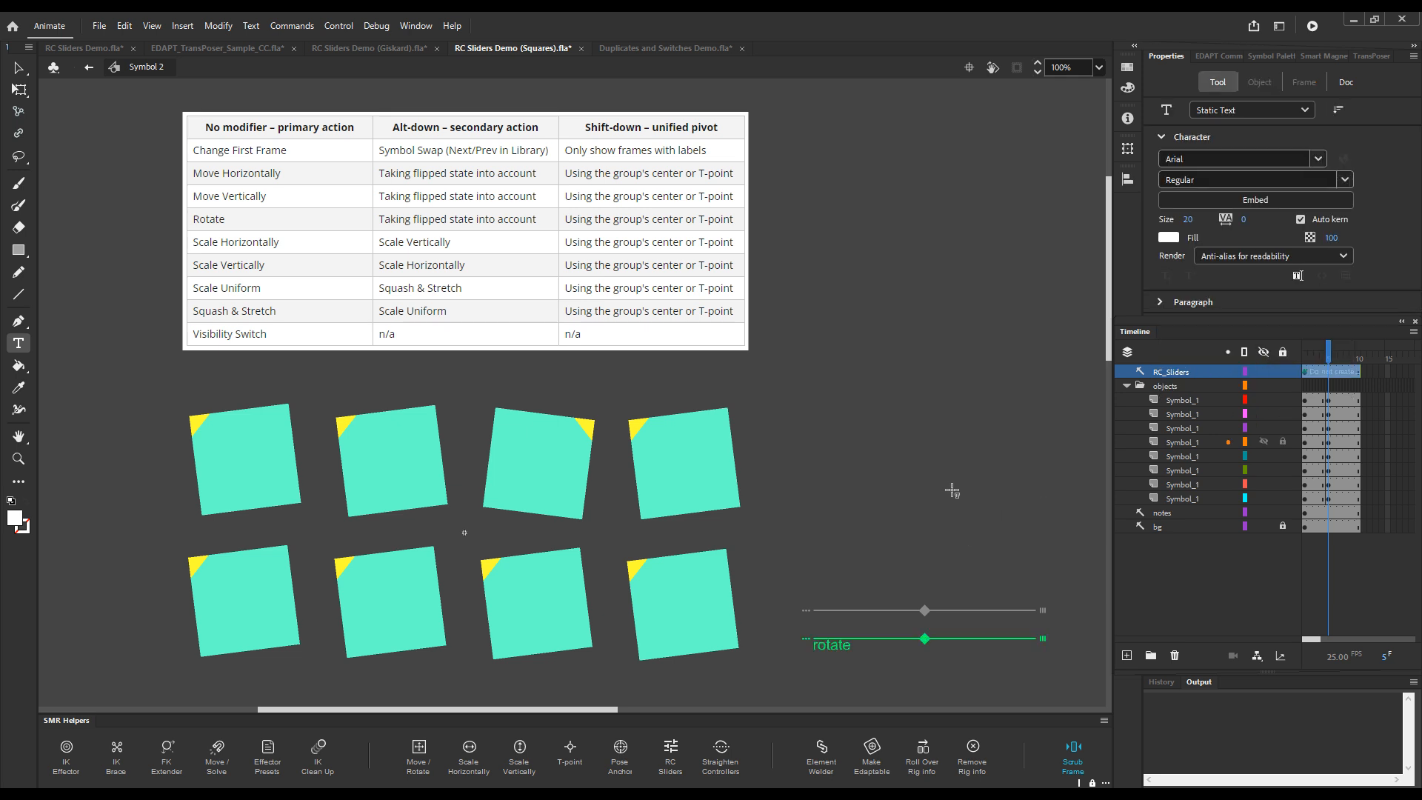
key("v")
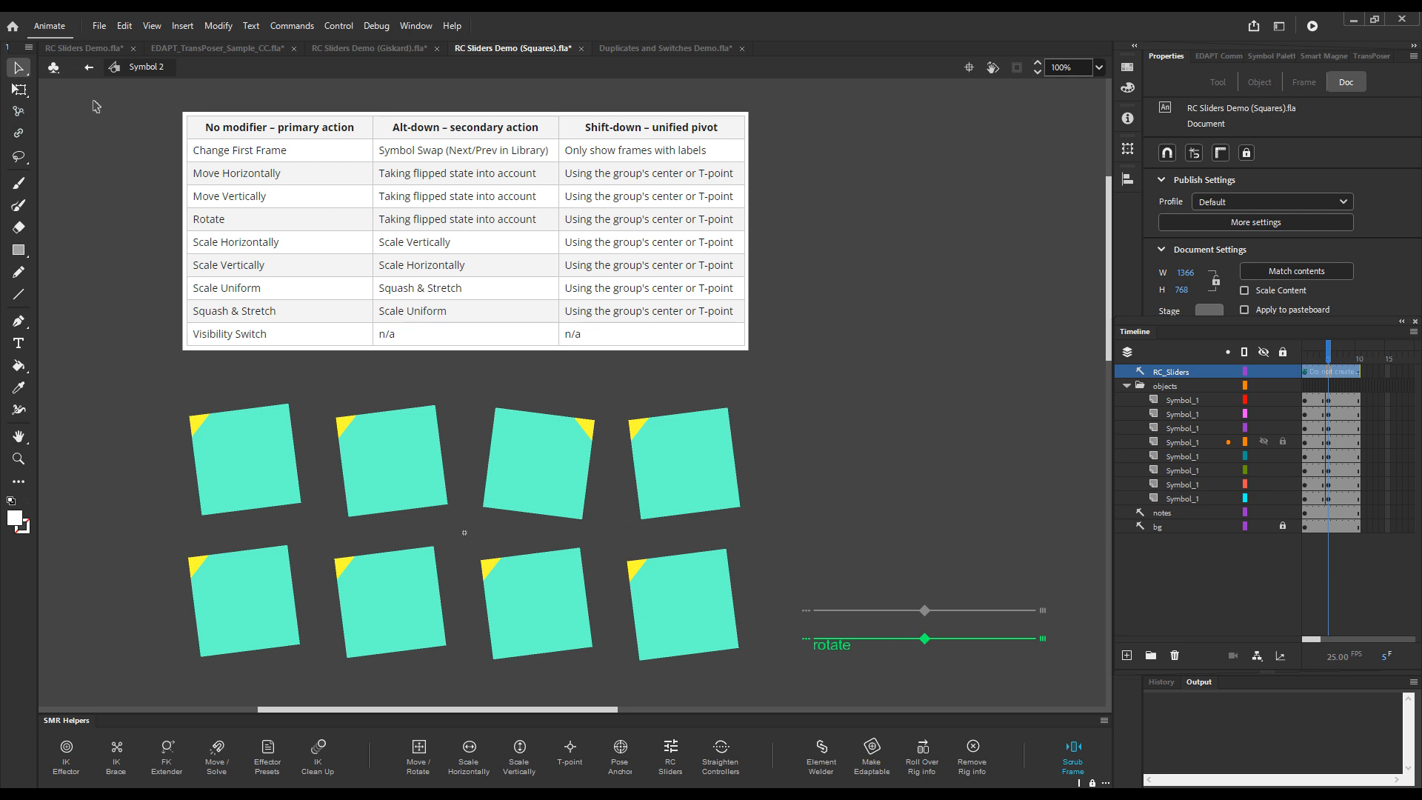
Flip Symbol 2 horizontally in Scene 1 and straighten the mirrored slider controllers inside it.
left_click(89, 68)
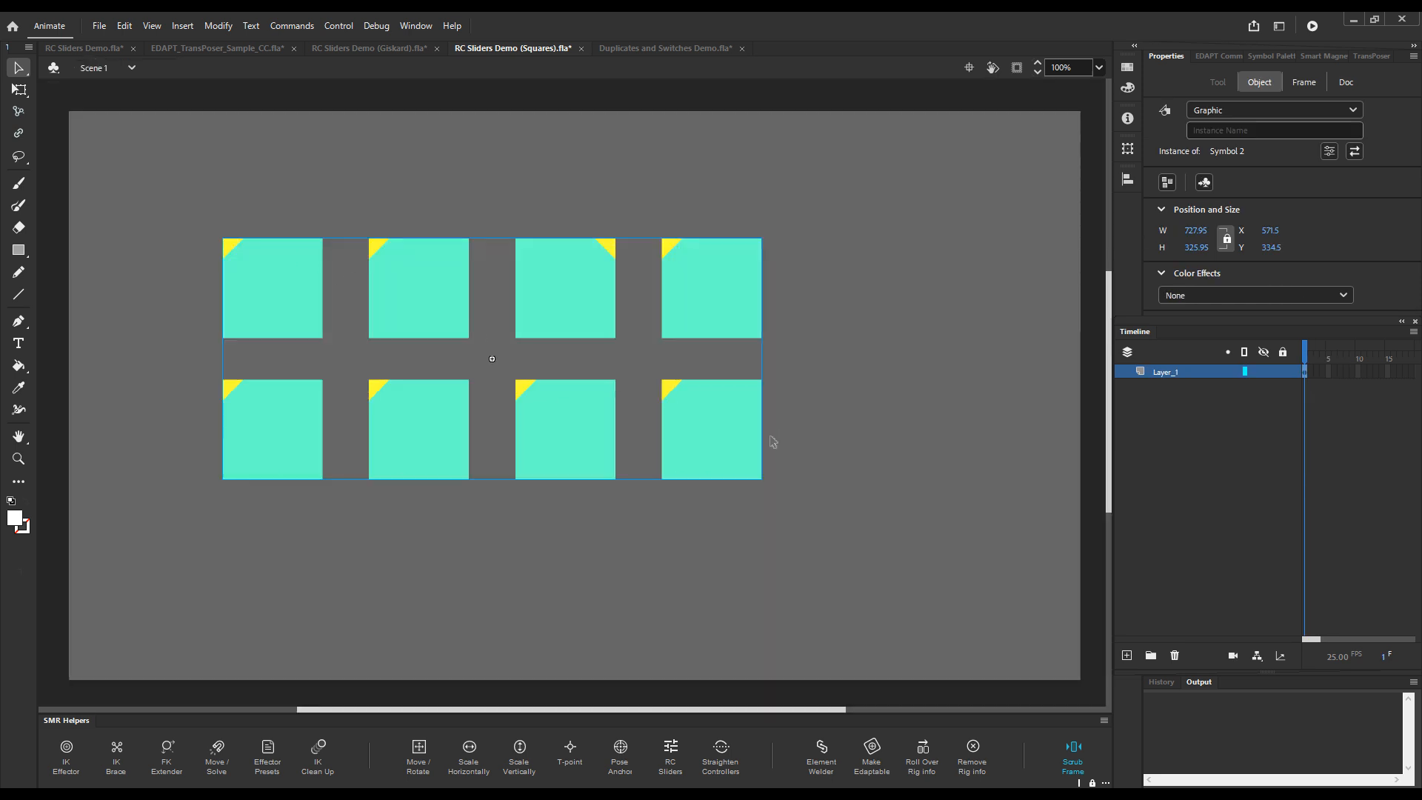
key("shift+h")
double_click(720, 461)
key("space")
left_click_drag(722, 518, 937, 670)
left_click(650, 672)
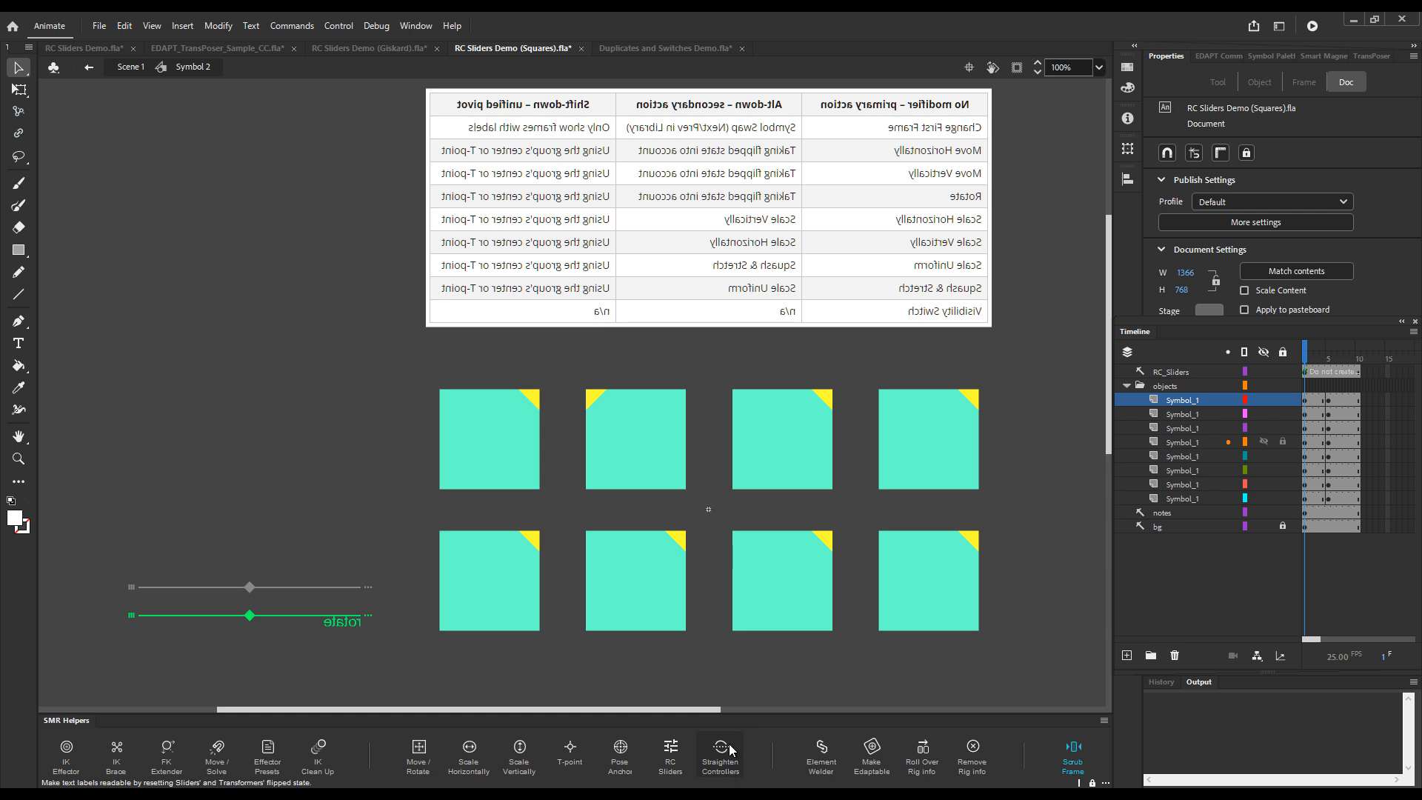
left_click(724, 755)
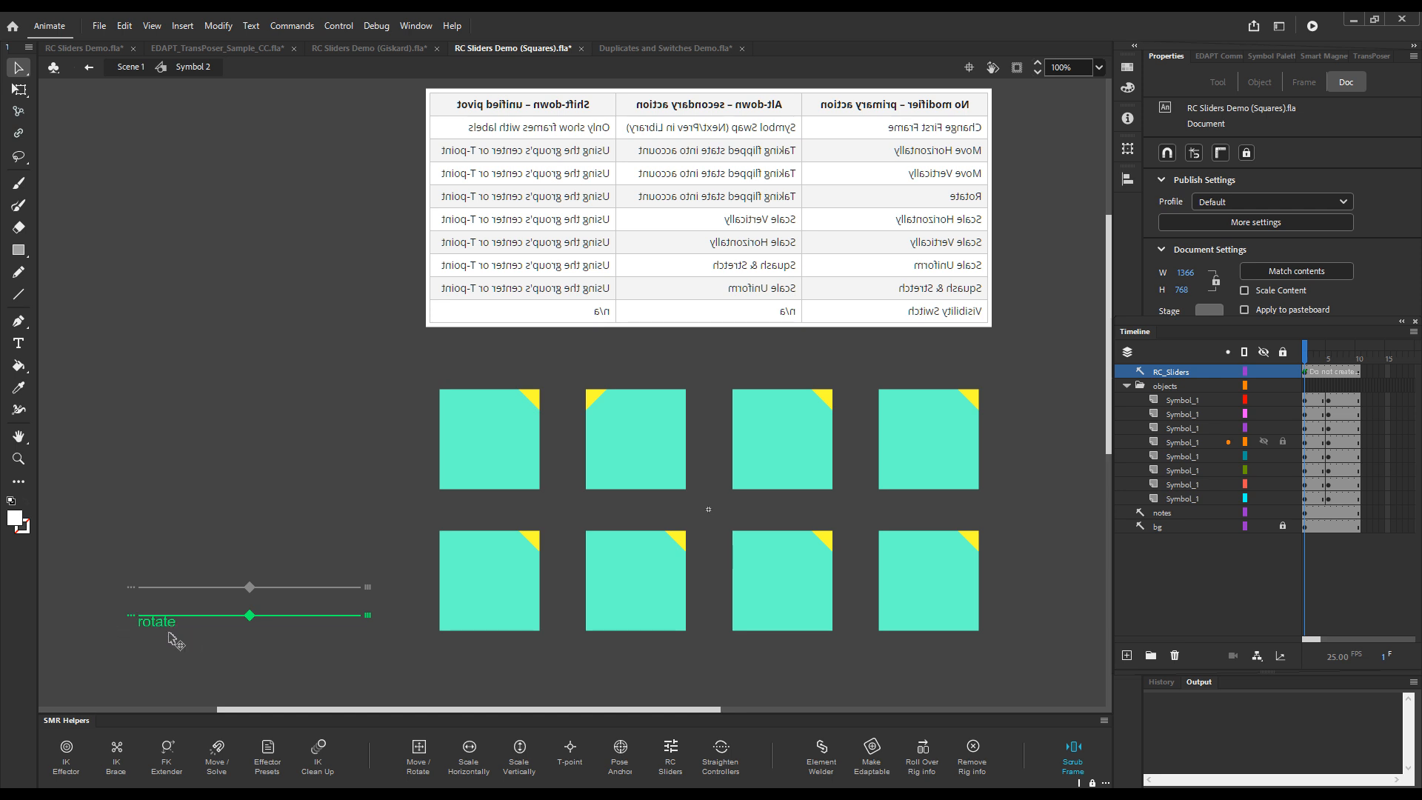
Flip Symbol 2 back to its original direction and straighten the slider controllers inside it again.
double_click(1034, 552)
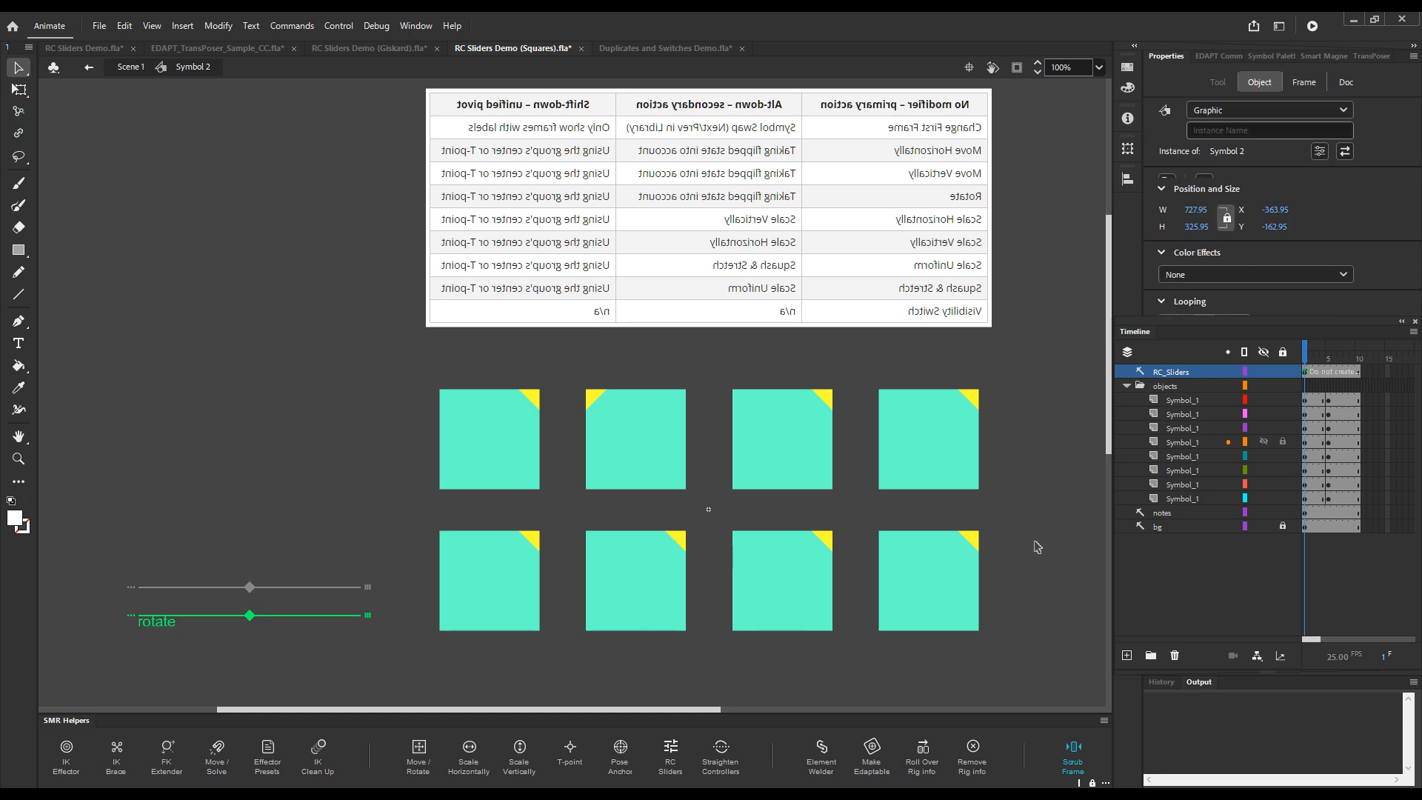
key("h")
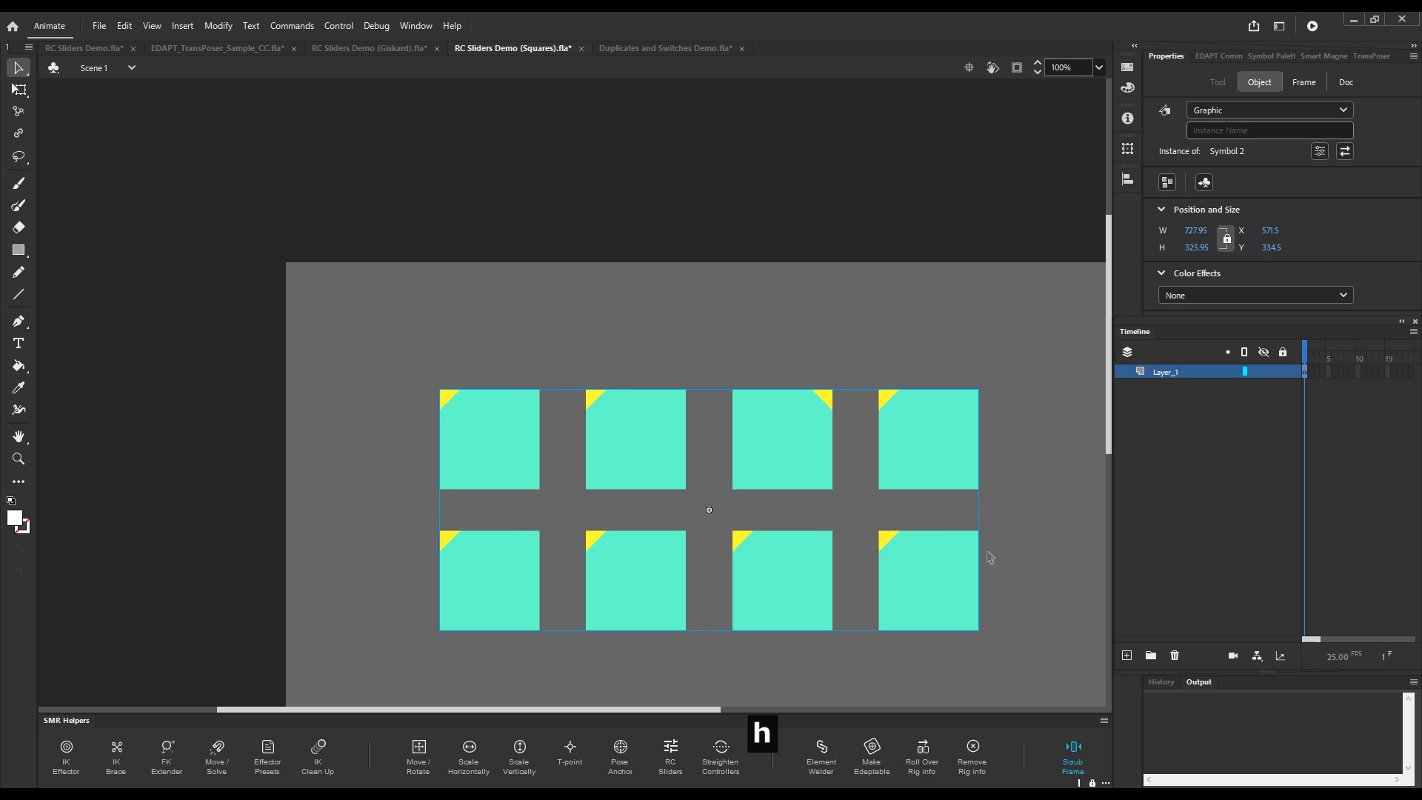
left_click(1014, 550)
left_click(949, 592)
double_click(949, 592)
key("space")
left_click_drag(1010, 584, 682, 598)
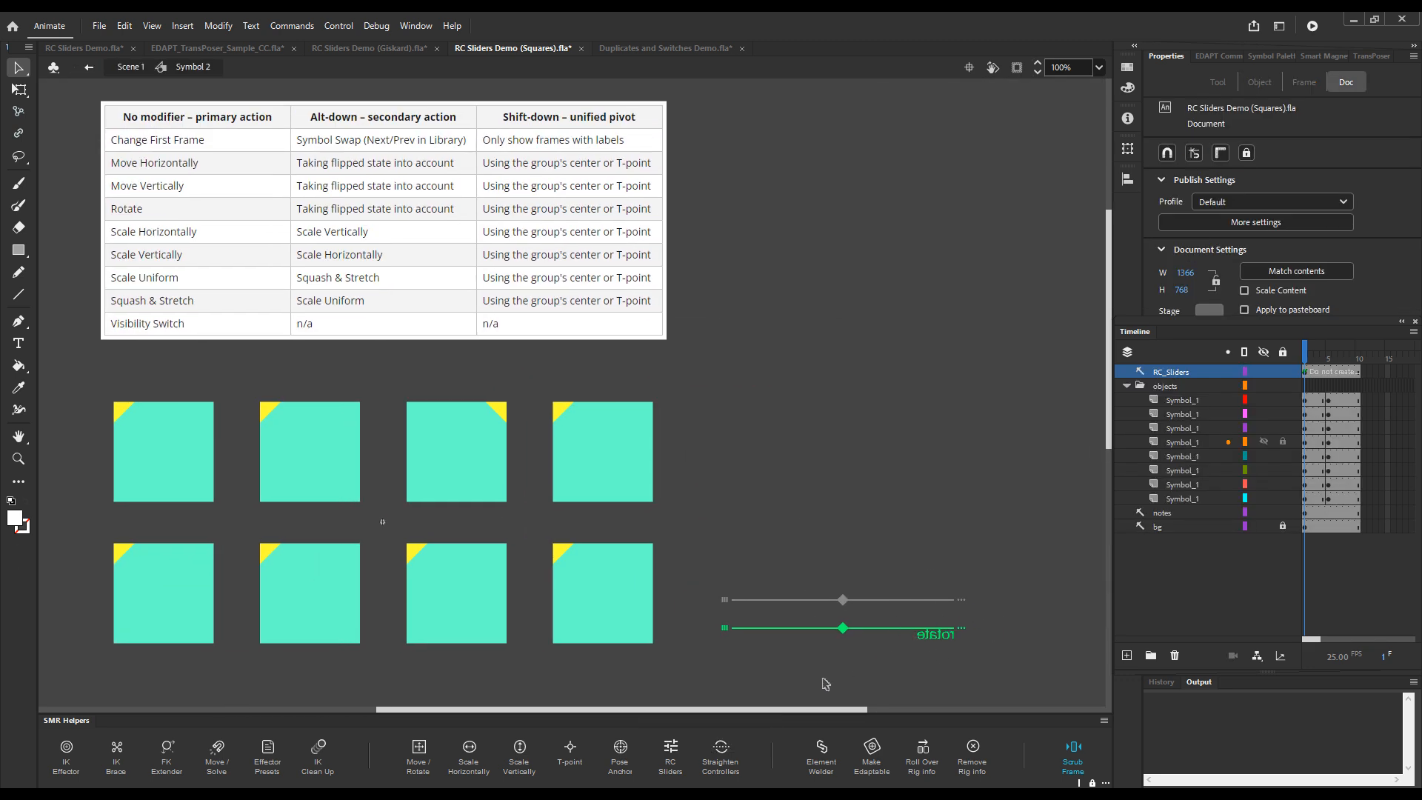
left_click(723, 763)
Enlarge the view around the sliders, and hide and show them to refit their size to that zoom.
key("ctrl+space")
left_click_drag(528, 368, 1021, 667)
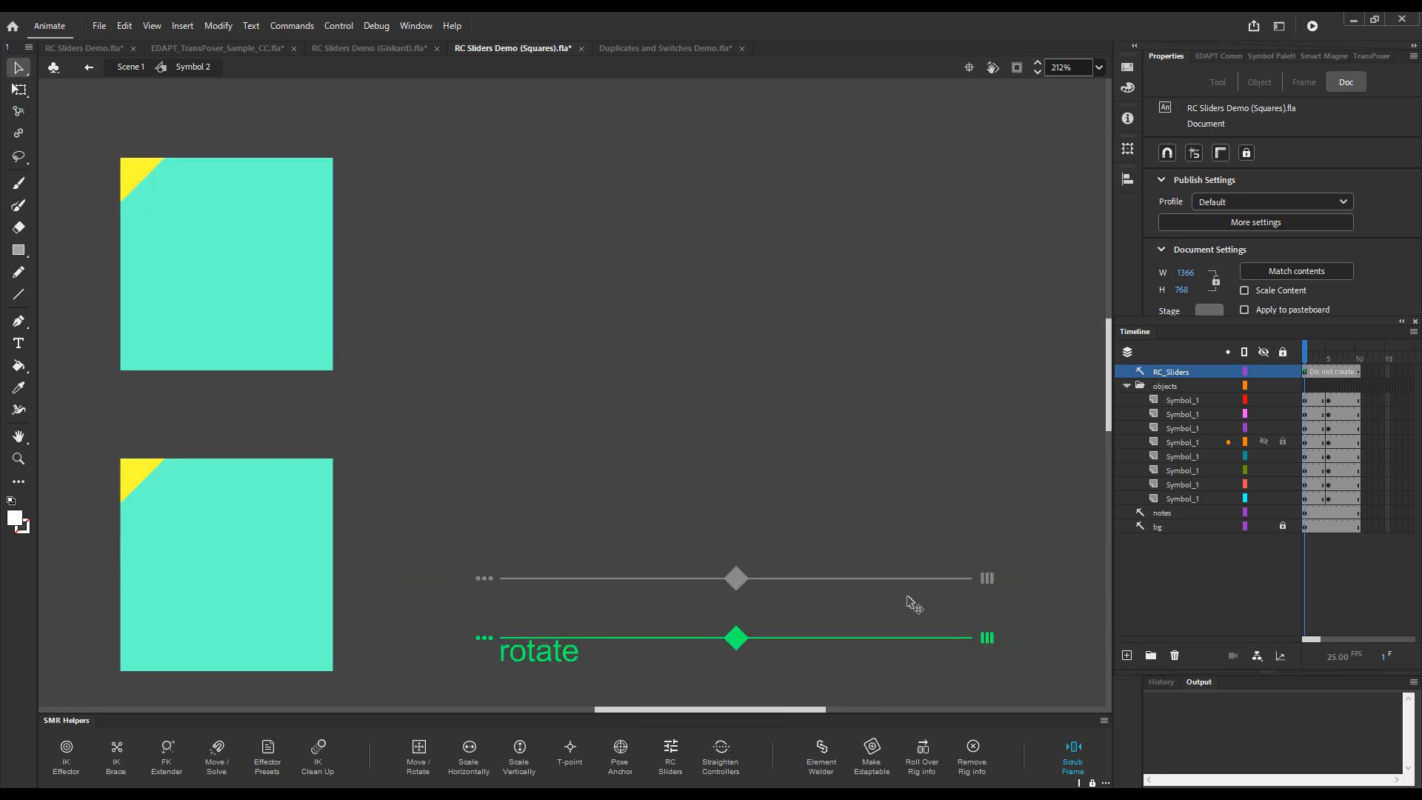
key("F6")
key("F6")
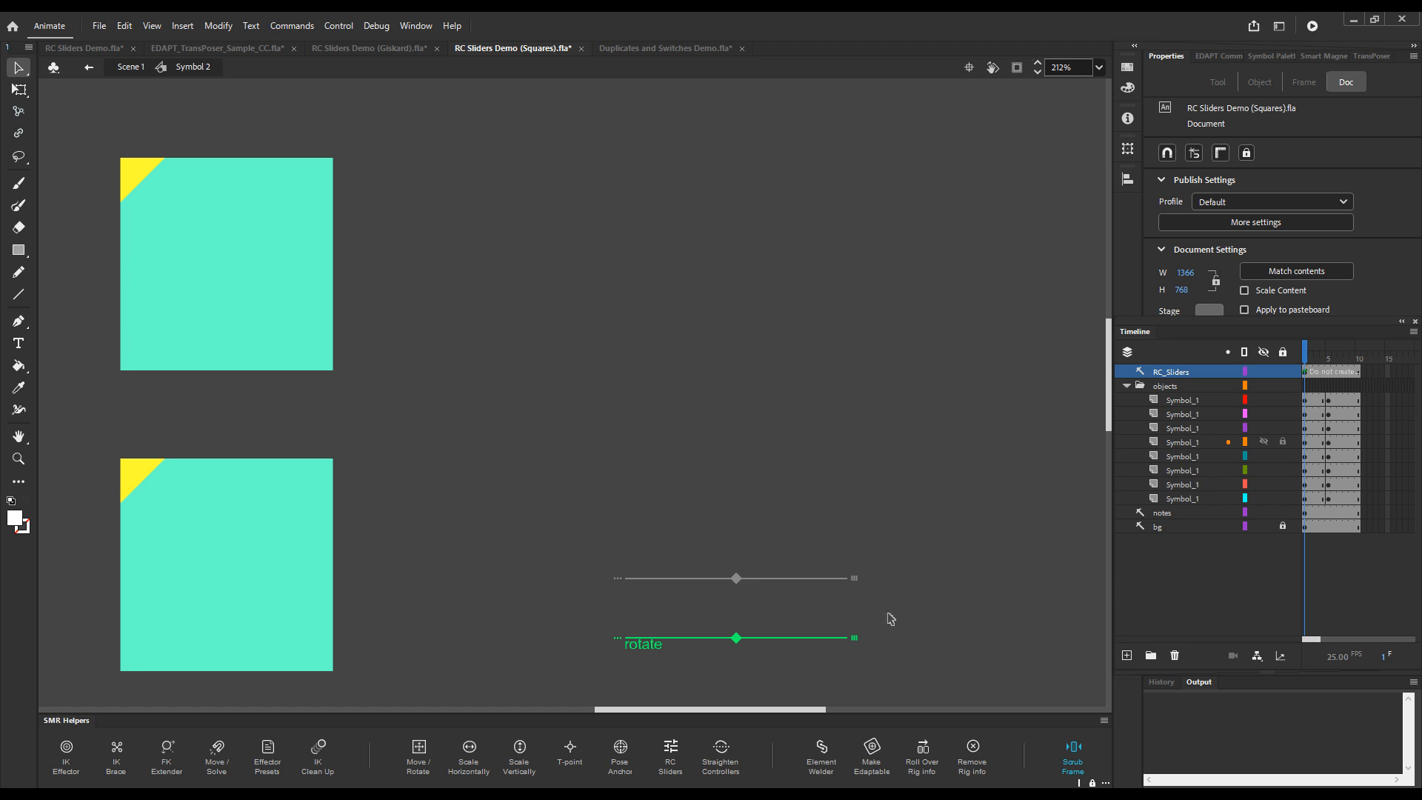
Restore the 100% view of the squares and refit the sliders' size by hiding and showing them.
key("ctrl+1")
key("space")
left_click_drag(771, 401, 924, 539)
left_click_drag(1027, 484, 1007, 496)
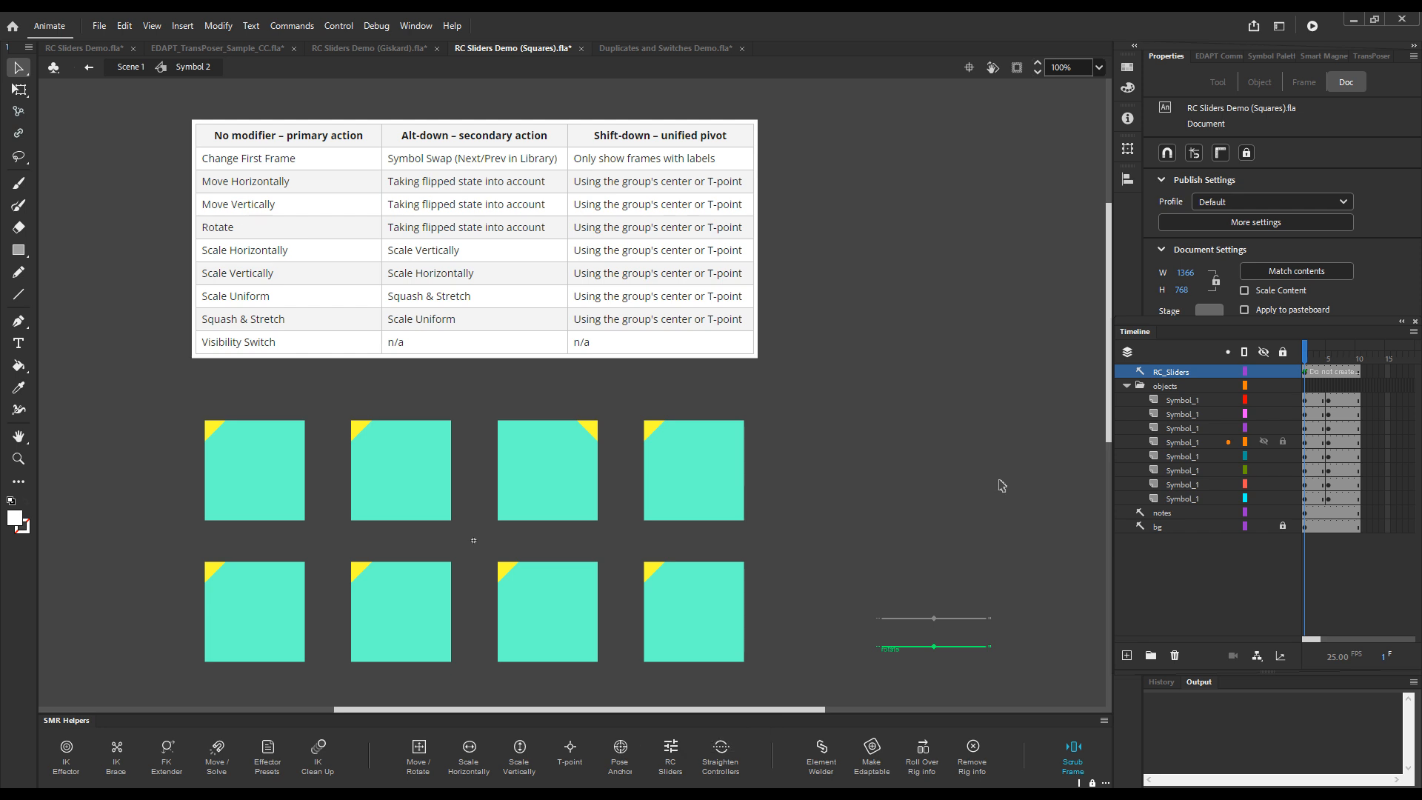
key("F6")
key("F6")
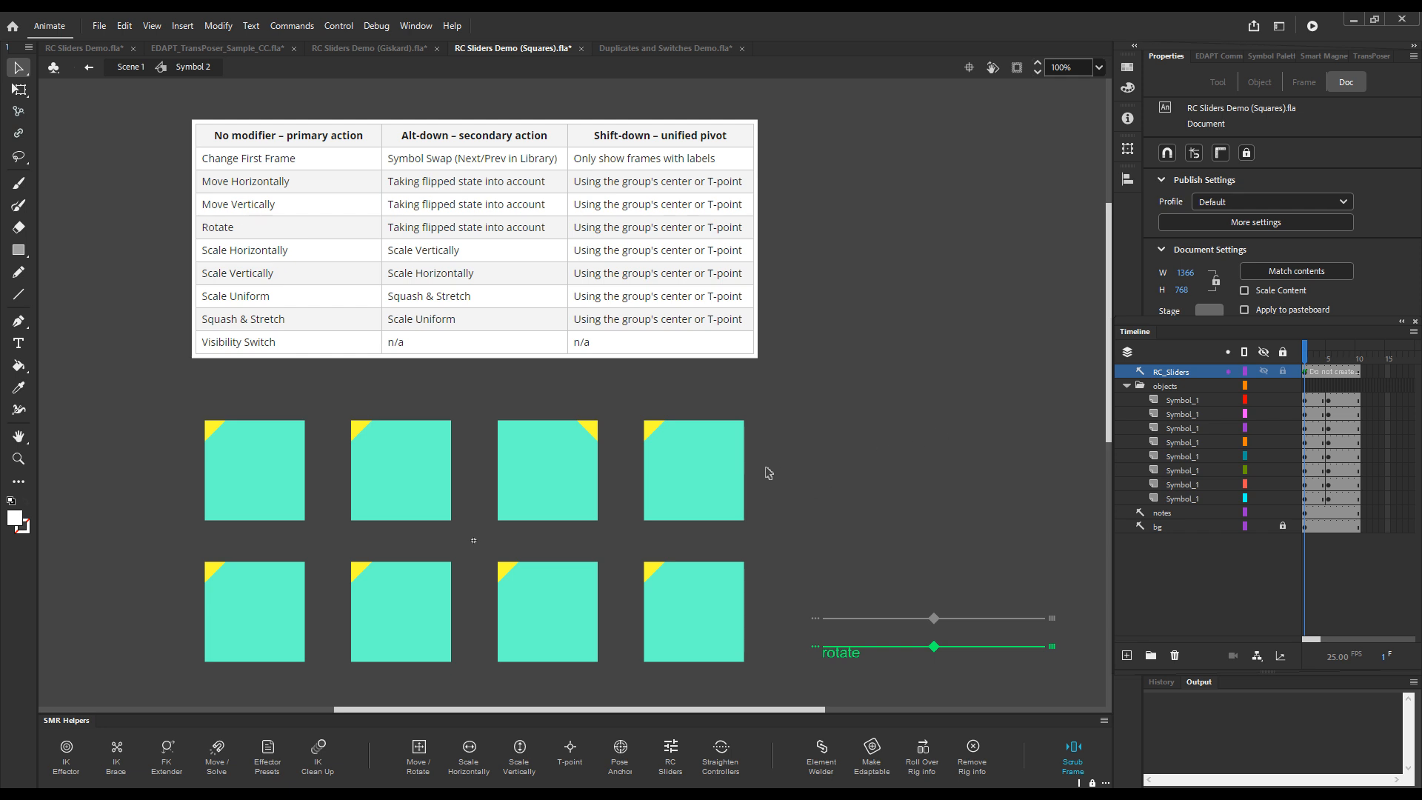
Start a new RC slider of type Change First Frame for the four squares in the lower row.
left_click_drag(141, 599, 755, 663)
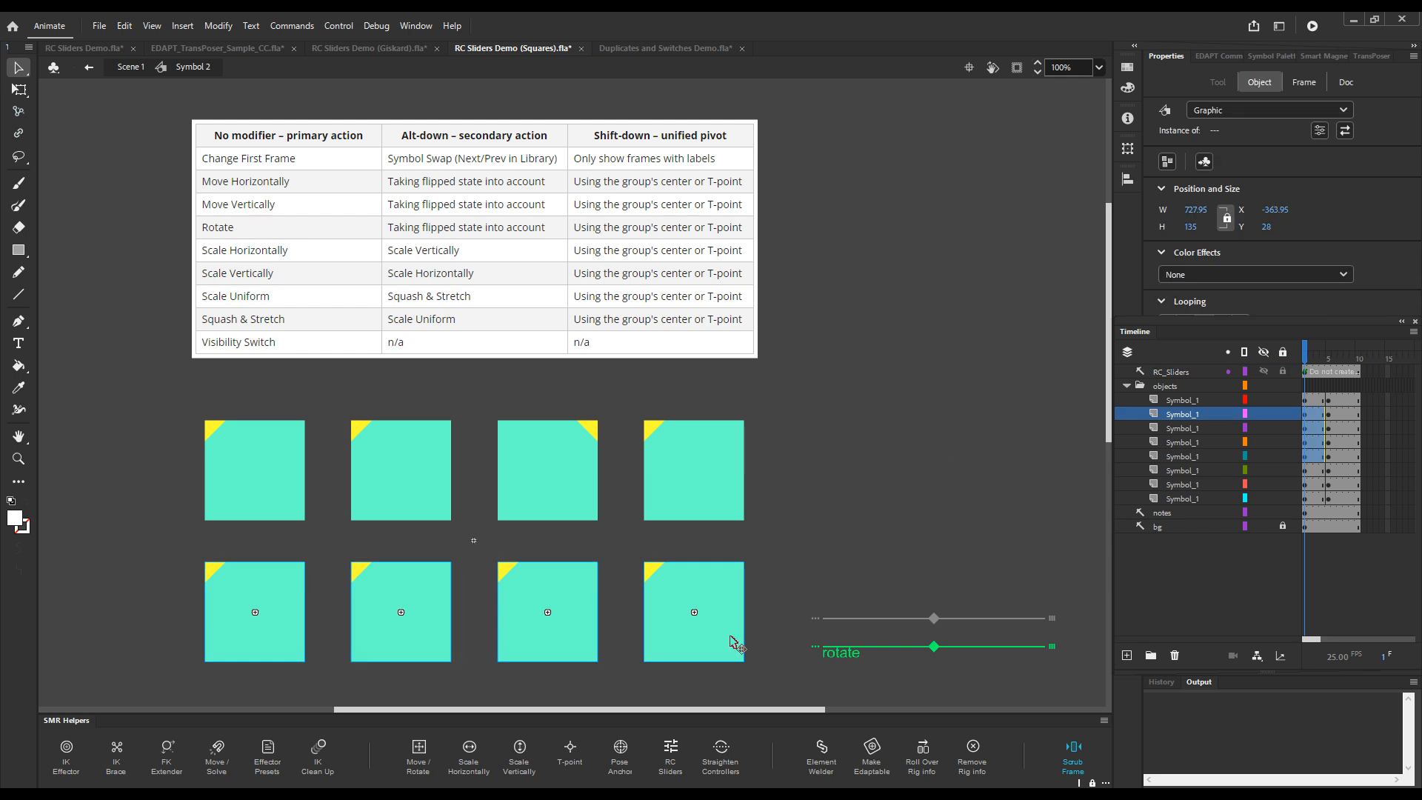
left_click(671, 753)
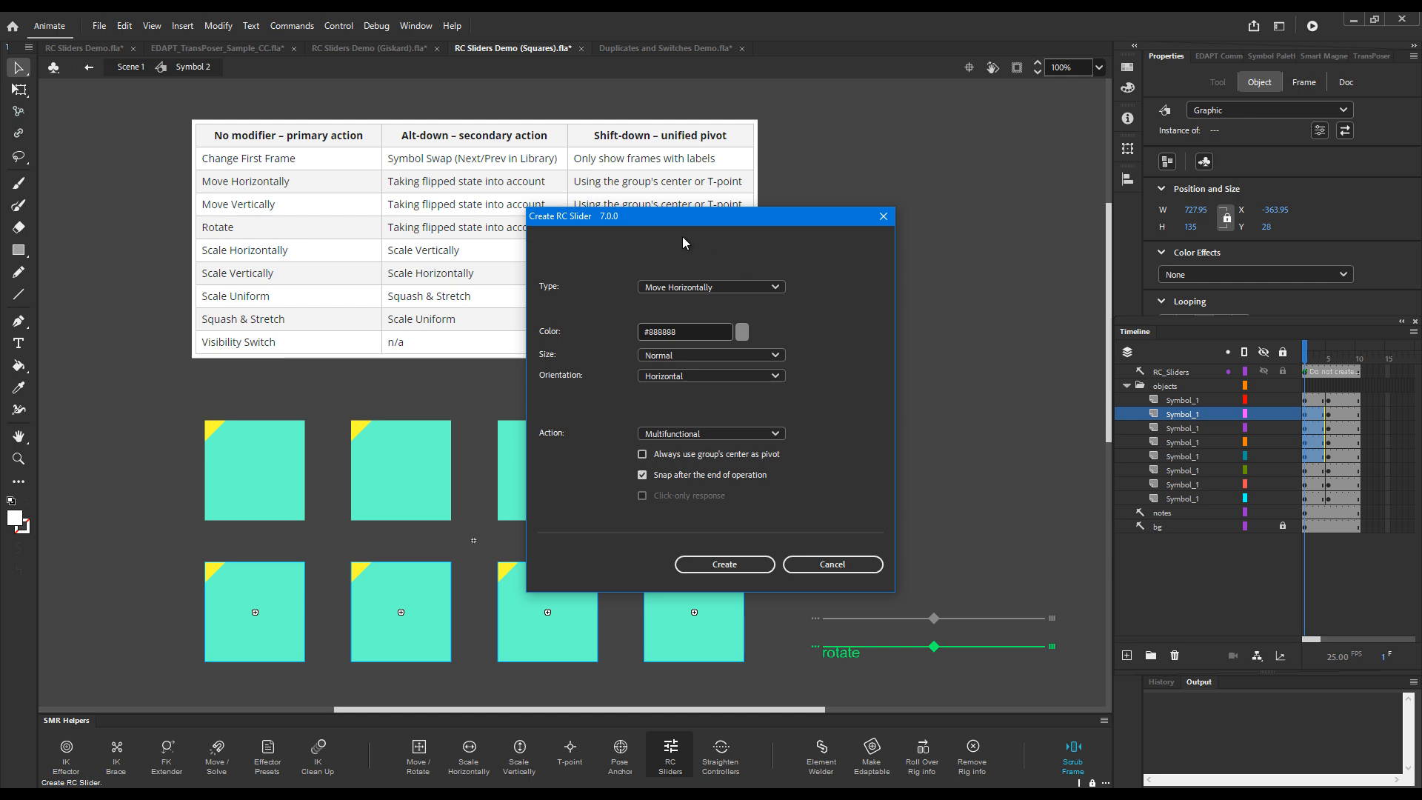
left_click(736, 288)
left_click(732, 304)
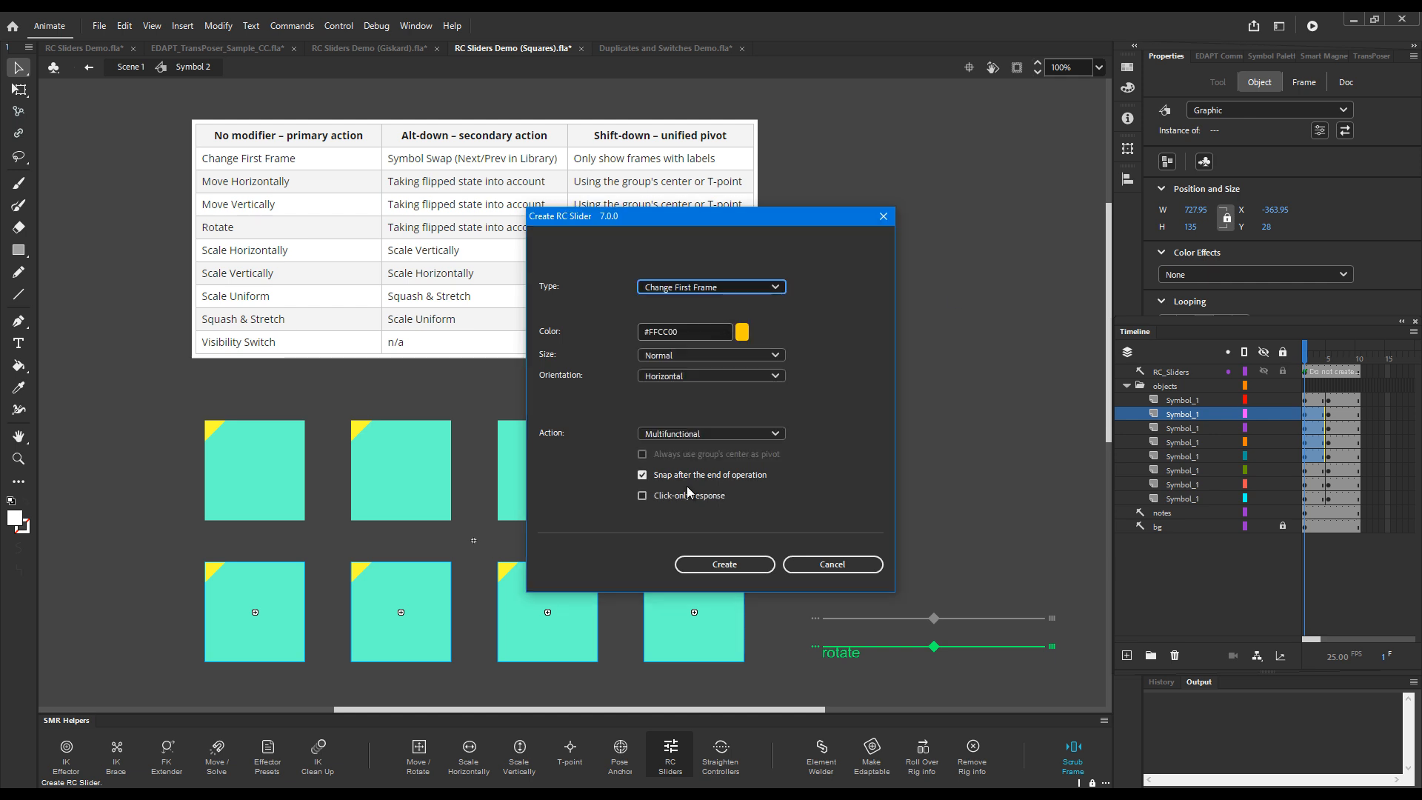
left_click_drag(760, 222, 848, 173)
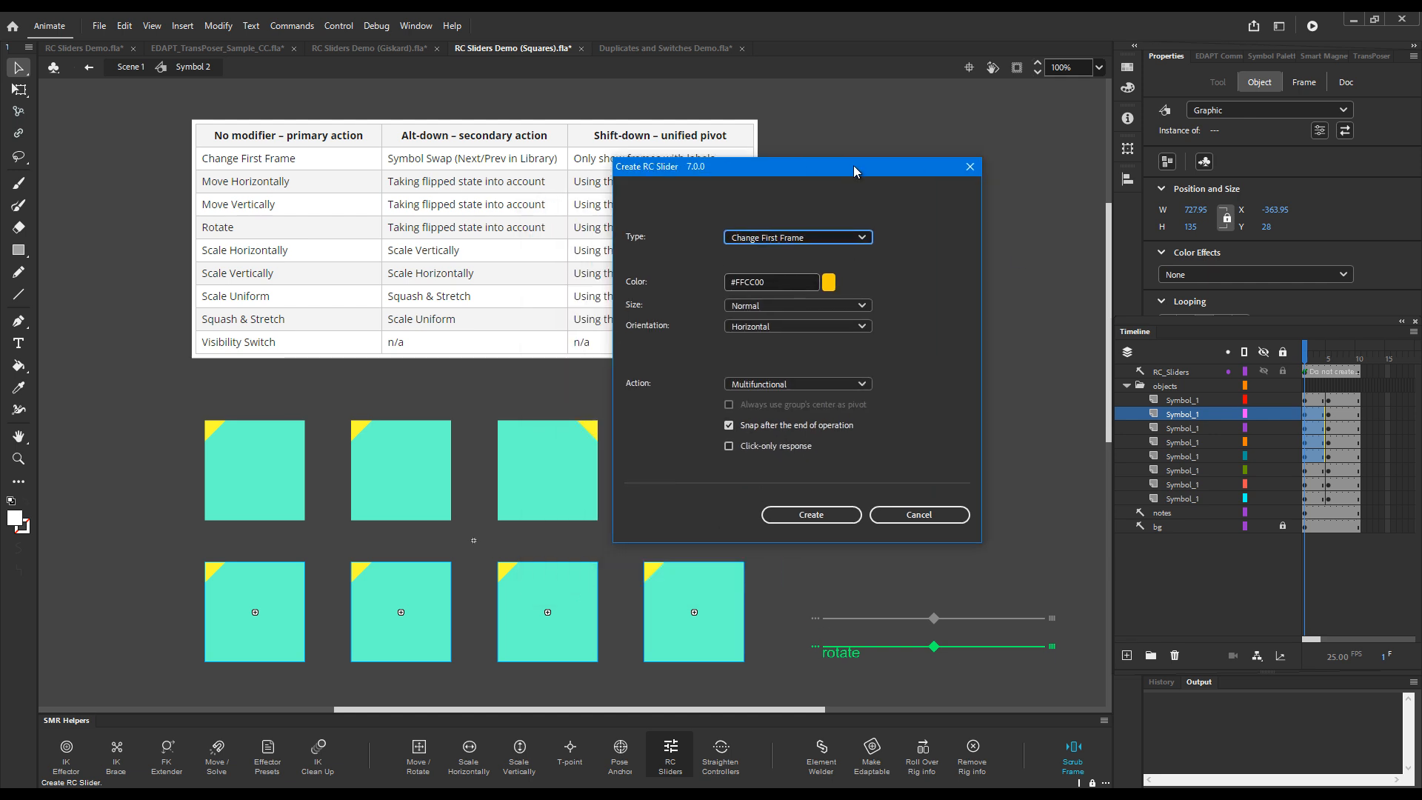
Create the slider with size Small, orientation Vertical and action Primary only, and place it beside the squares, above the rotate slider.
left_click(869, 312)
left_click(852, 326)
left_click(862, 331)
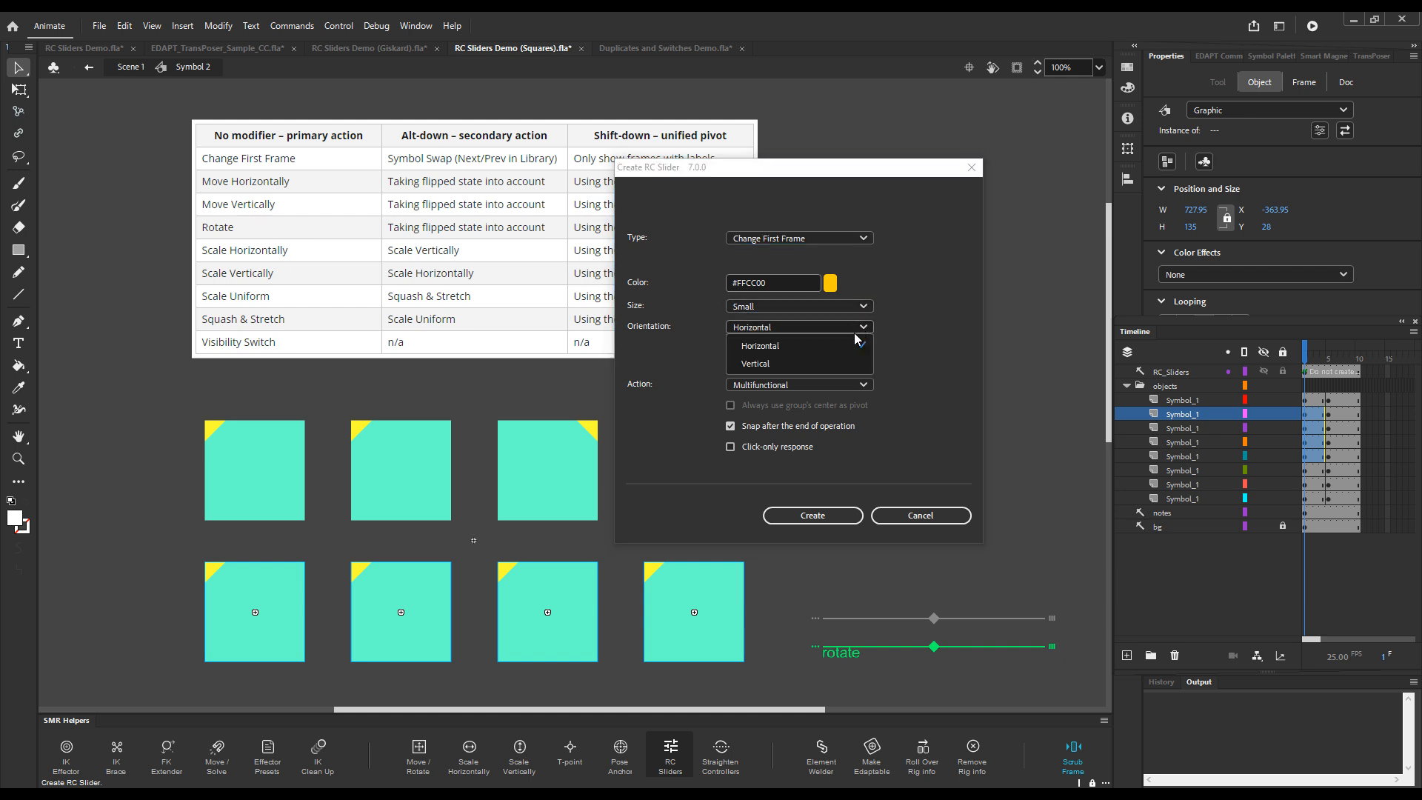
left_click(825, 363)
left_click(840, 384)
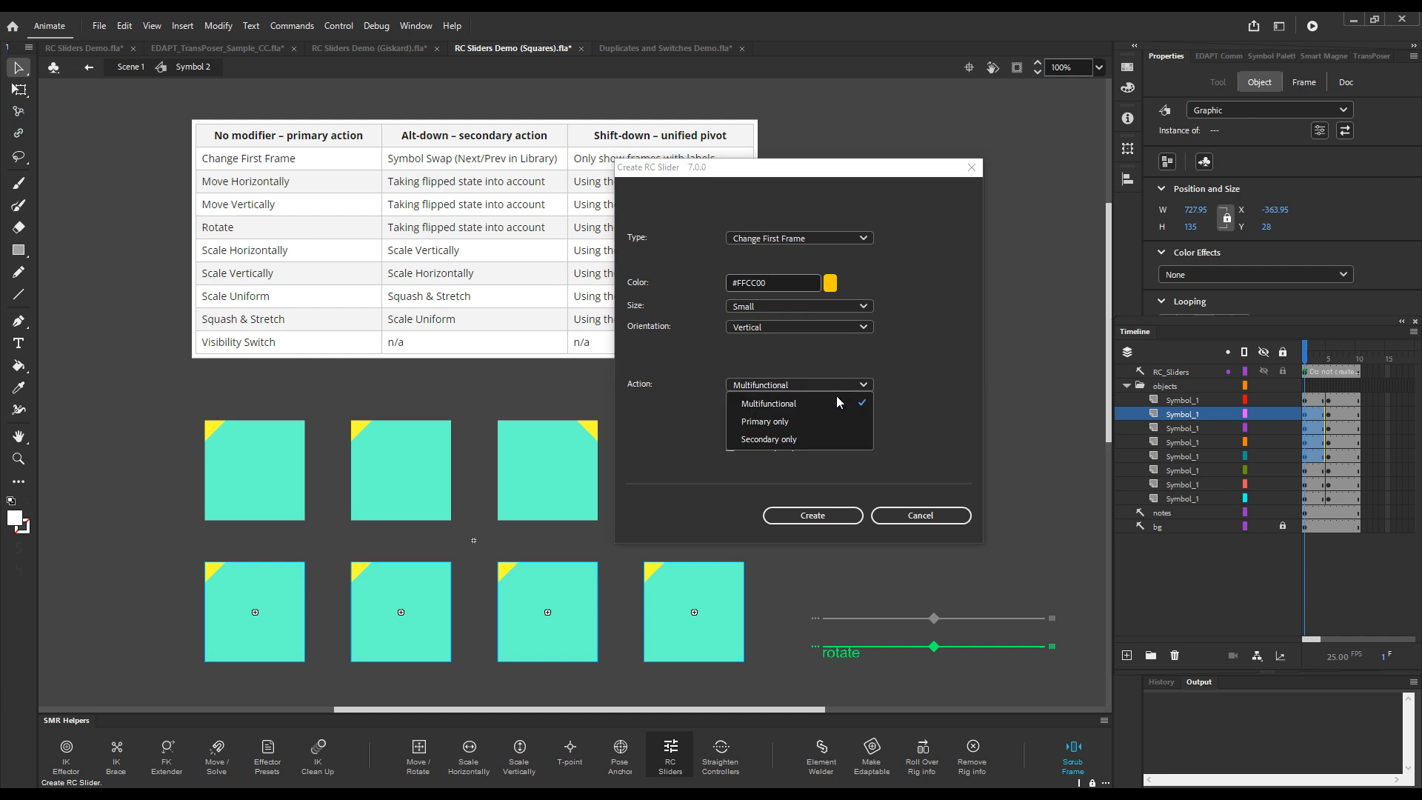
left_click(806, 420)
left_click_drag(768, 172, 927, 145)
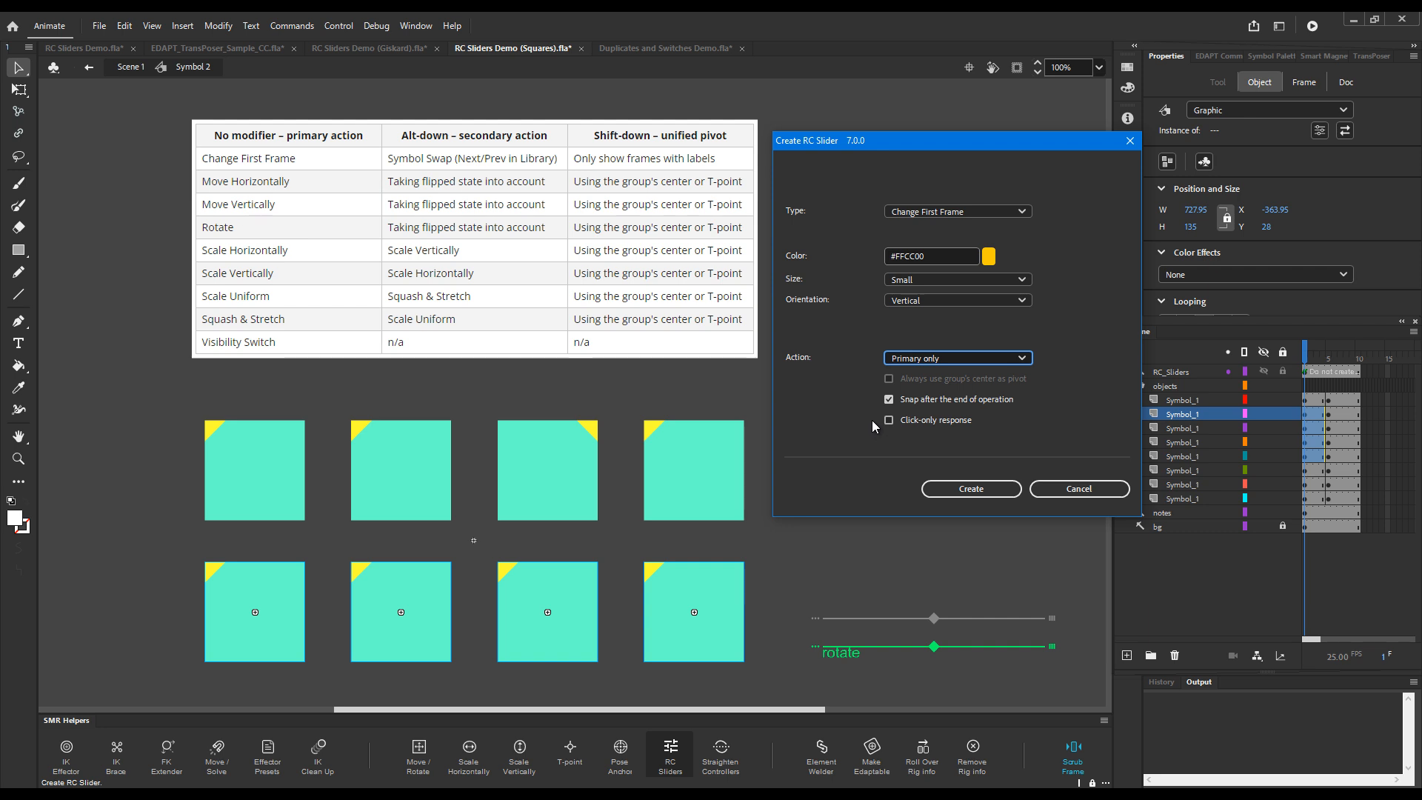
left_click(970, 487)
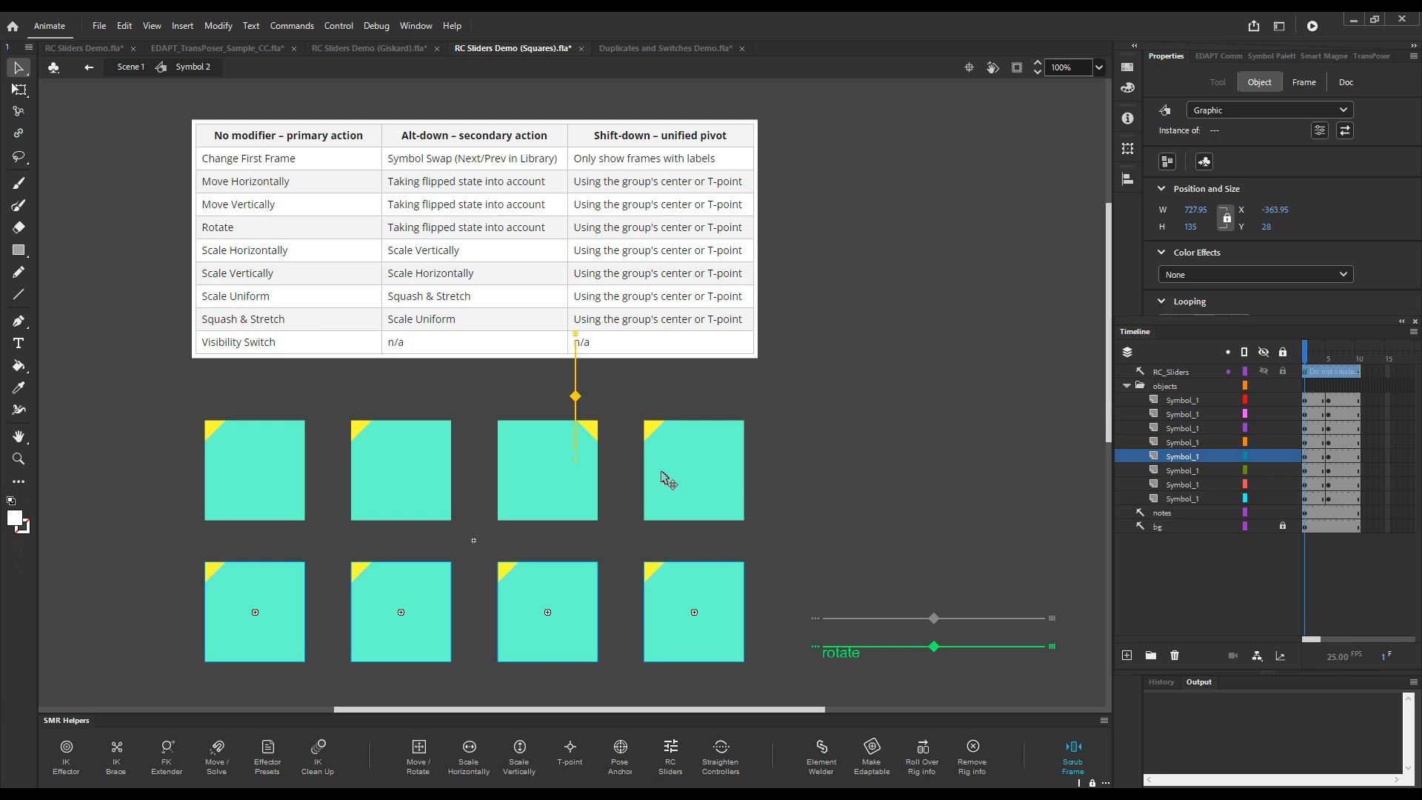
left_click_drag(582, 394, 818, 488)
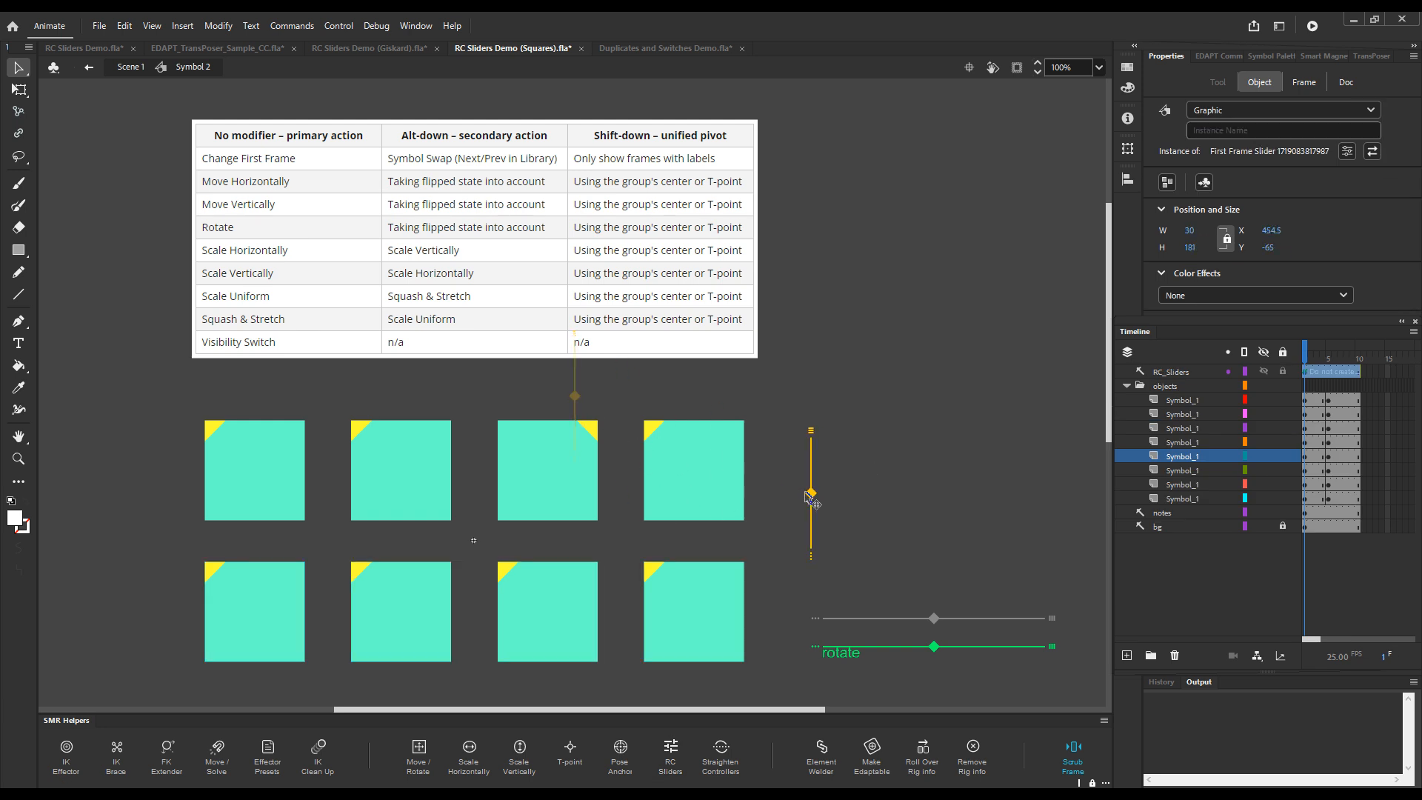
left_click(868, 518)
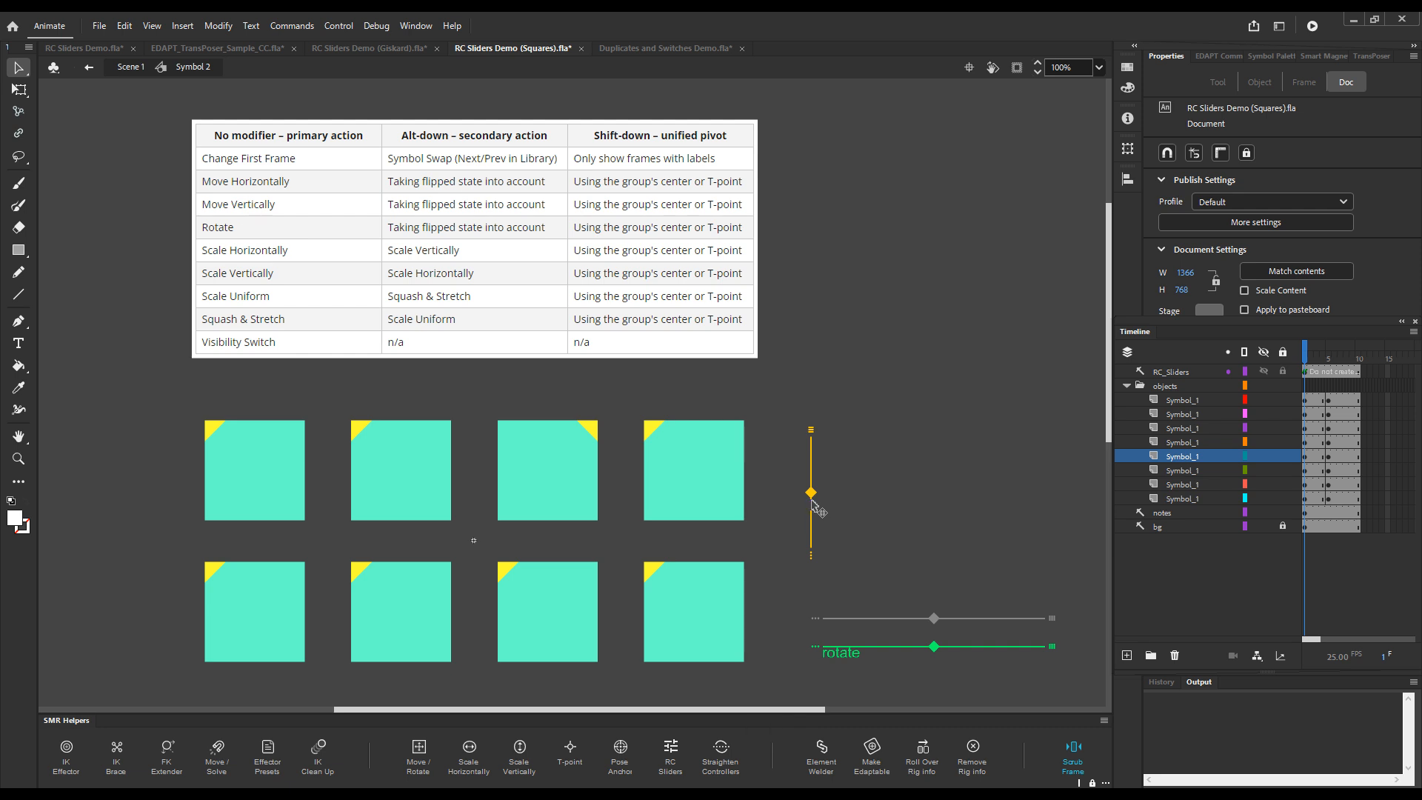
Change the lower squares' first frame with the new vertical slider, at frame 1 and at frame 8.
key("g")
left_click_drag(813, 492, 819, 546)
left_click_drag(1311, 361, 1350, 361)
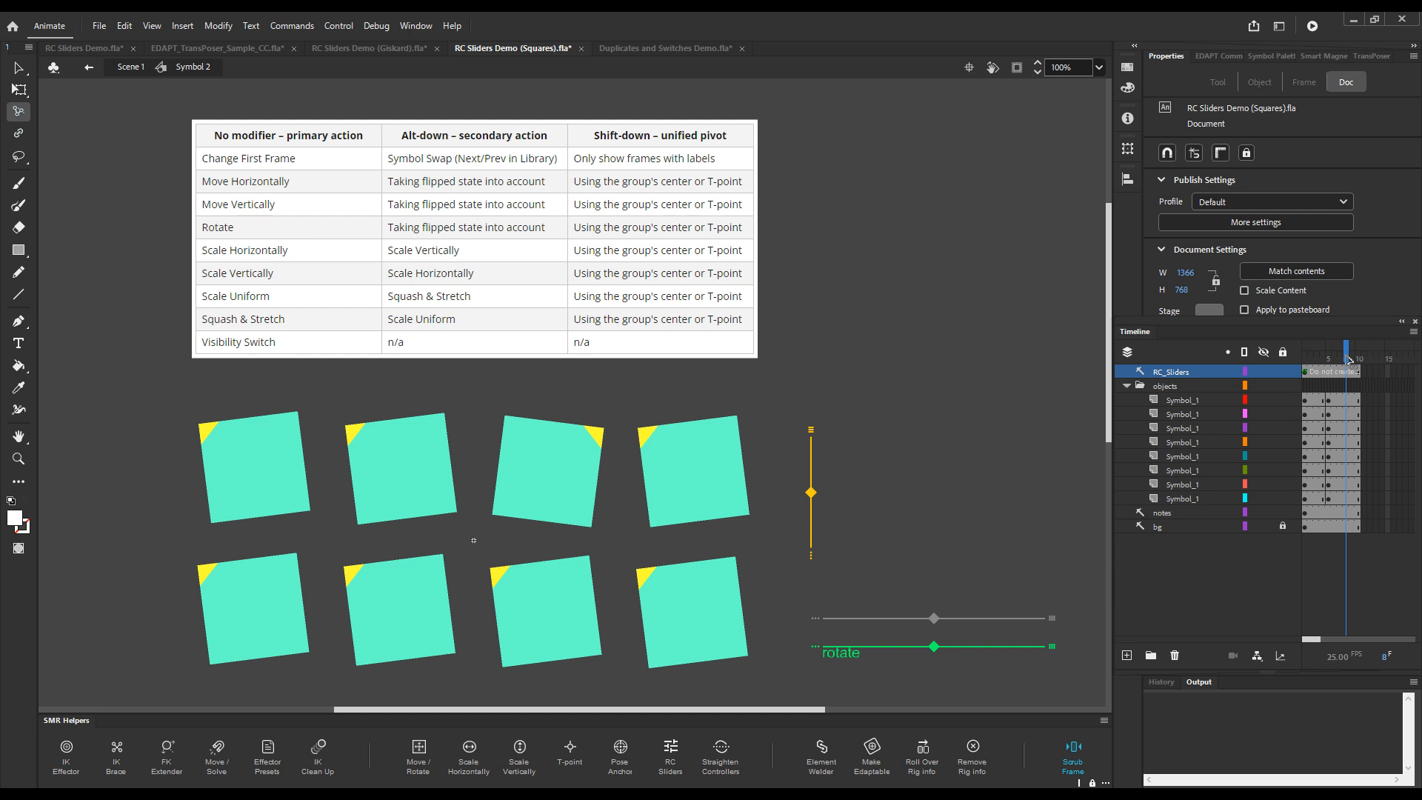
left_click(811, 431)
left_click_drag(812, 494, 814, 455)
left_click_drag(814, 448, 817, 481)
Adjust the squares with the rotate and grey sliders, and change the lower squares' first frame at frame 7 too.
left_click_drag(939, 649, 849, 631)
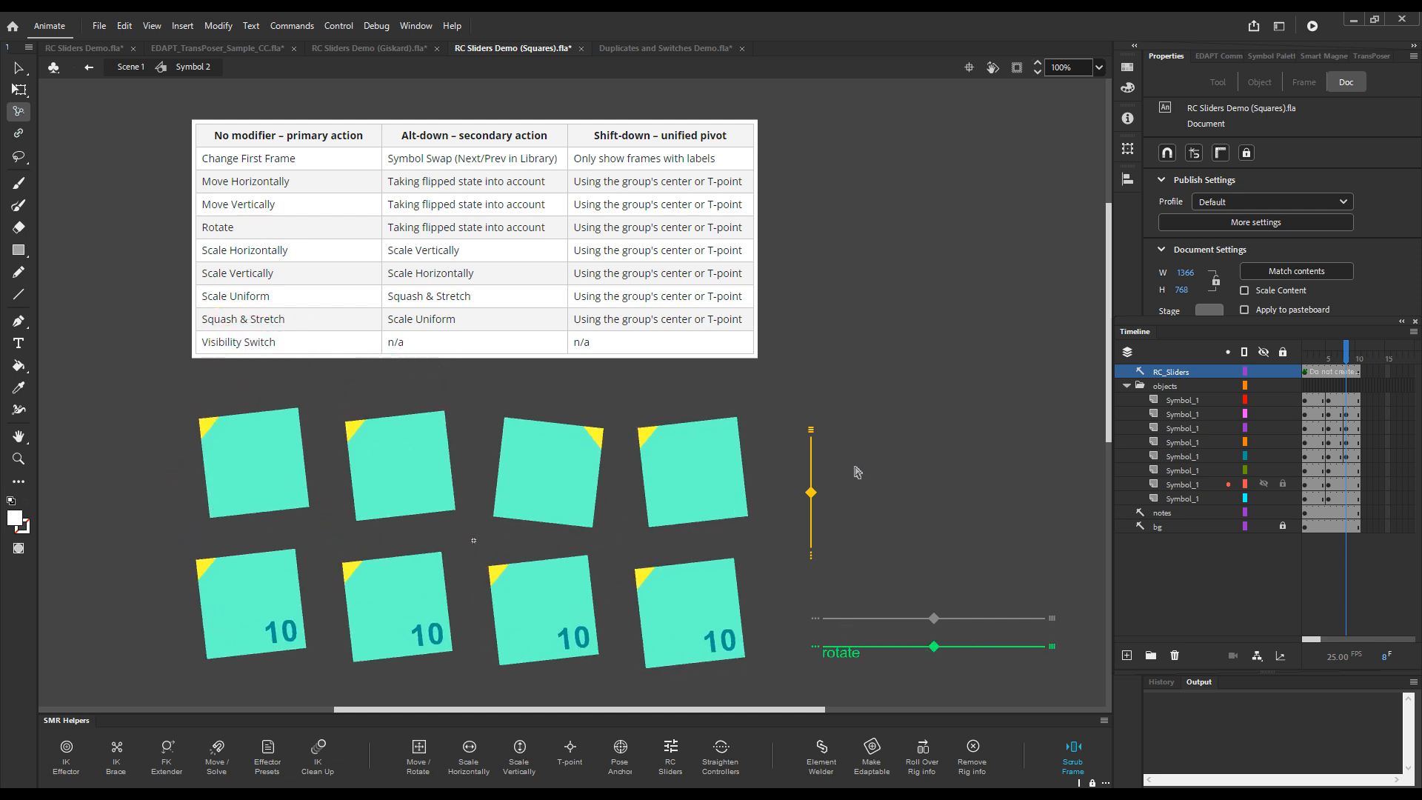
mouse_move(945, 622)
left_mouse_down()
mouse_move(889, 622)
mouse_move(922, 620)
left_mouse_up()
left_click(1341, 367)
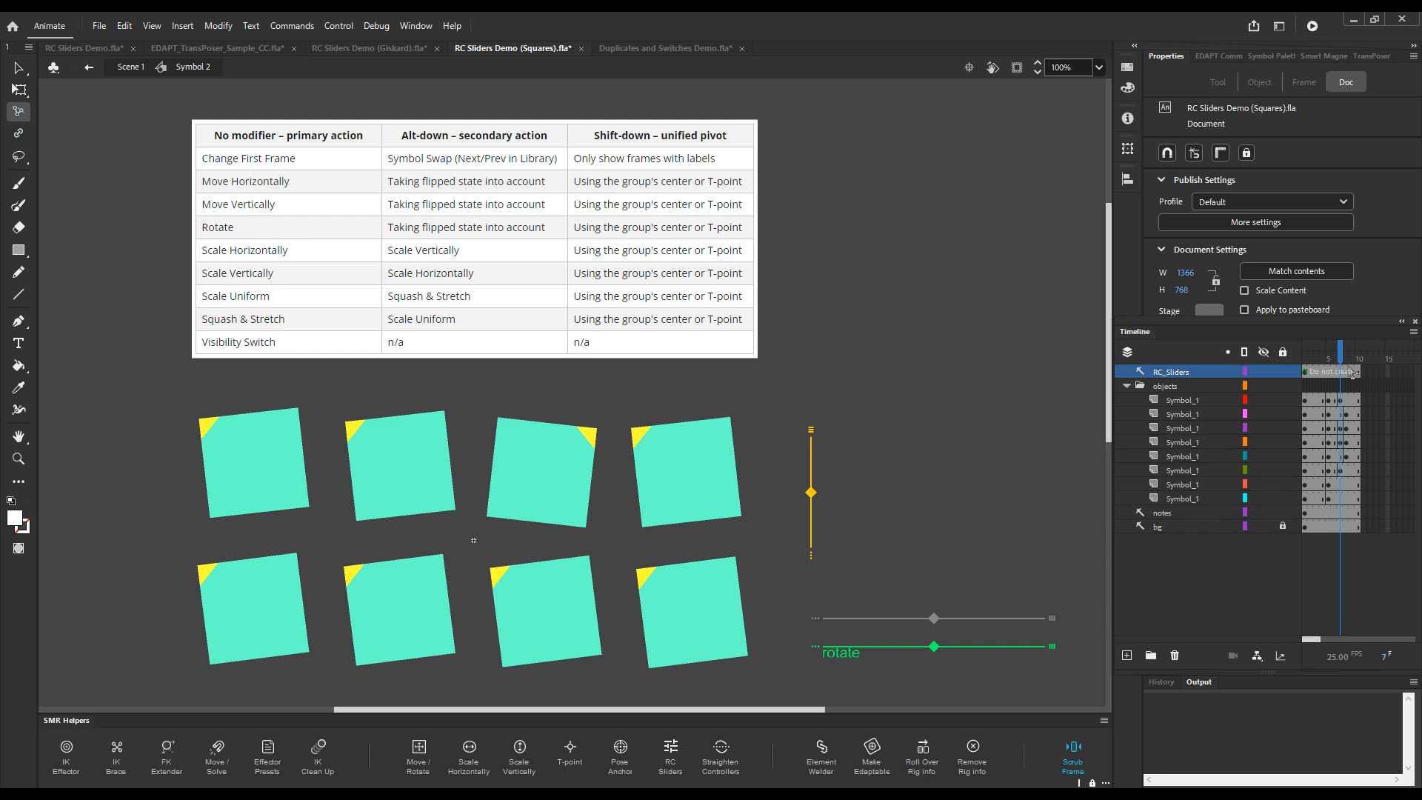
left_click_drag(813, 496, 814, 441)
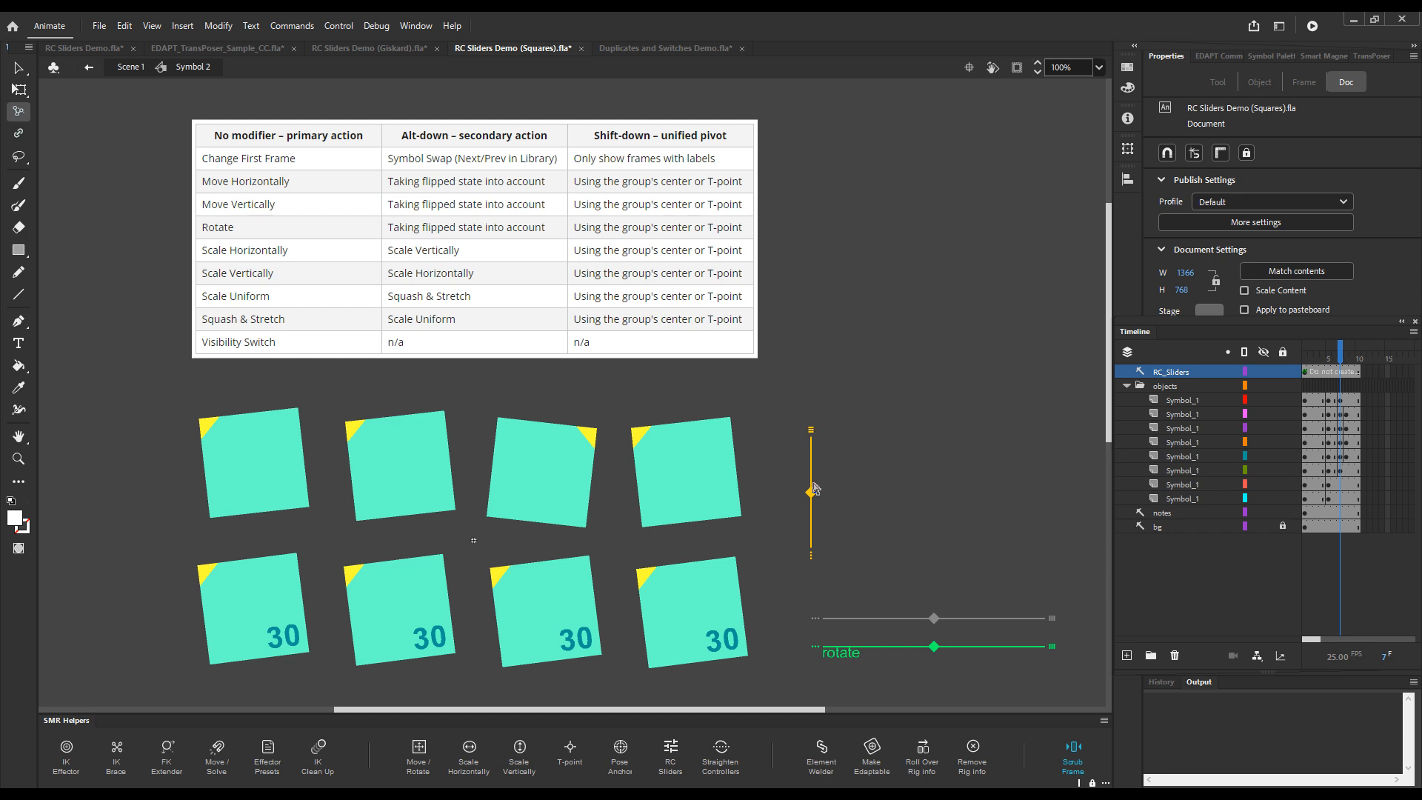
left_click_drag(814, 508, 812, 640)
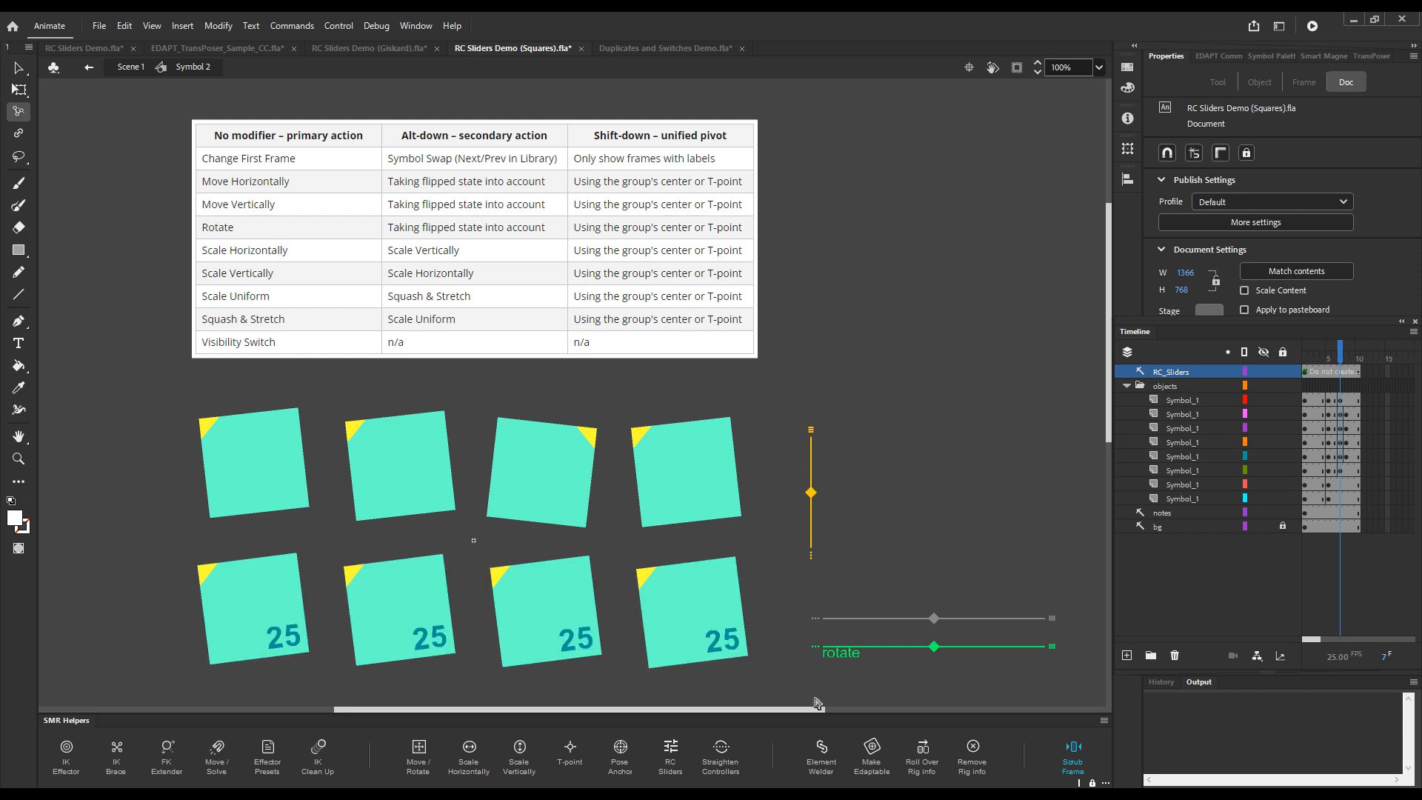
left_click_drag(813, 494, 967, 639)
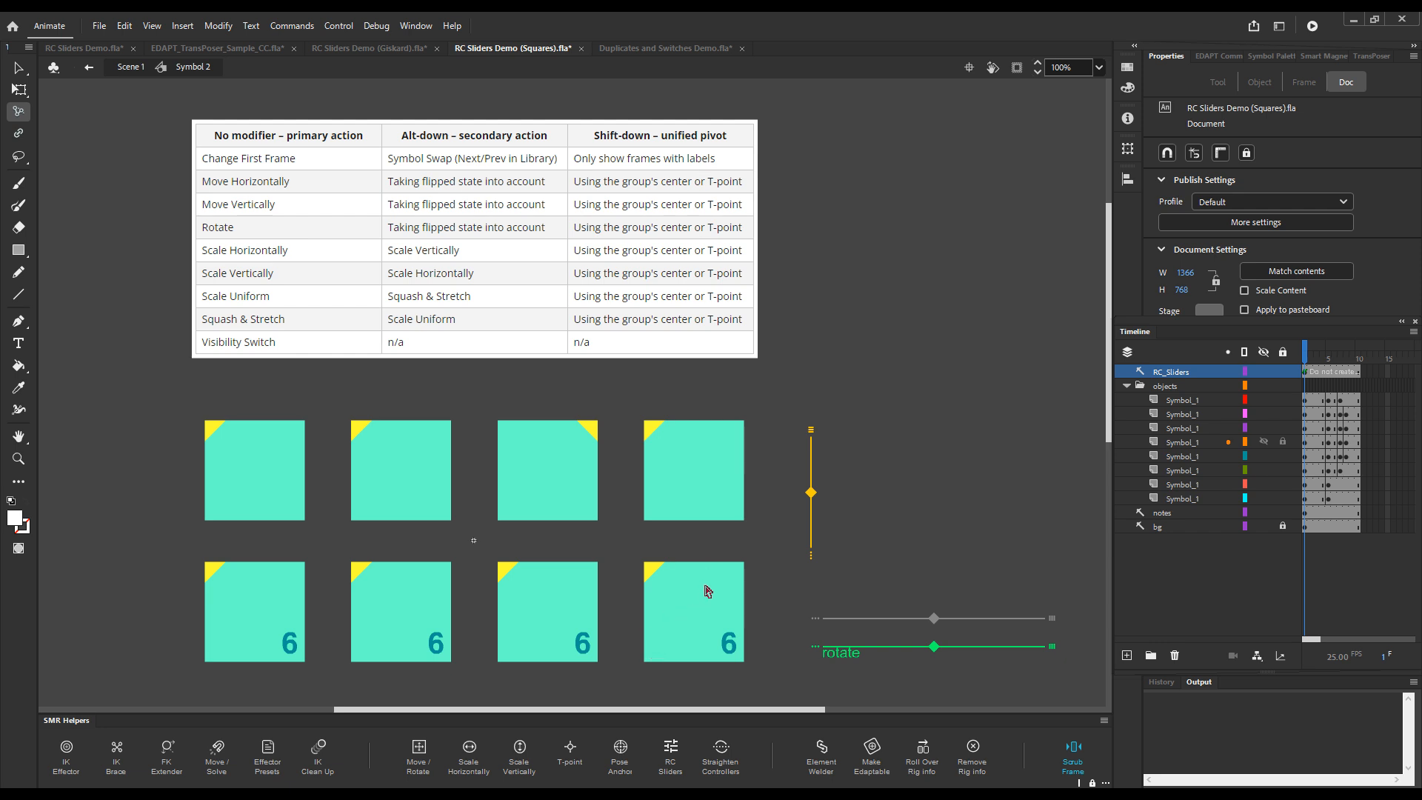
Inside Symbol 1, add a layer with a keyframe labelled A at frame 3.
key("v")
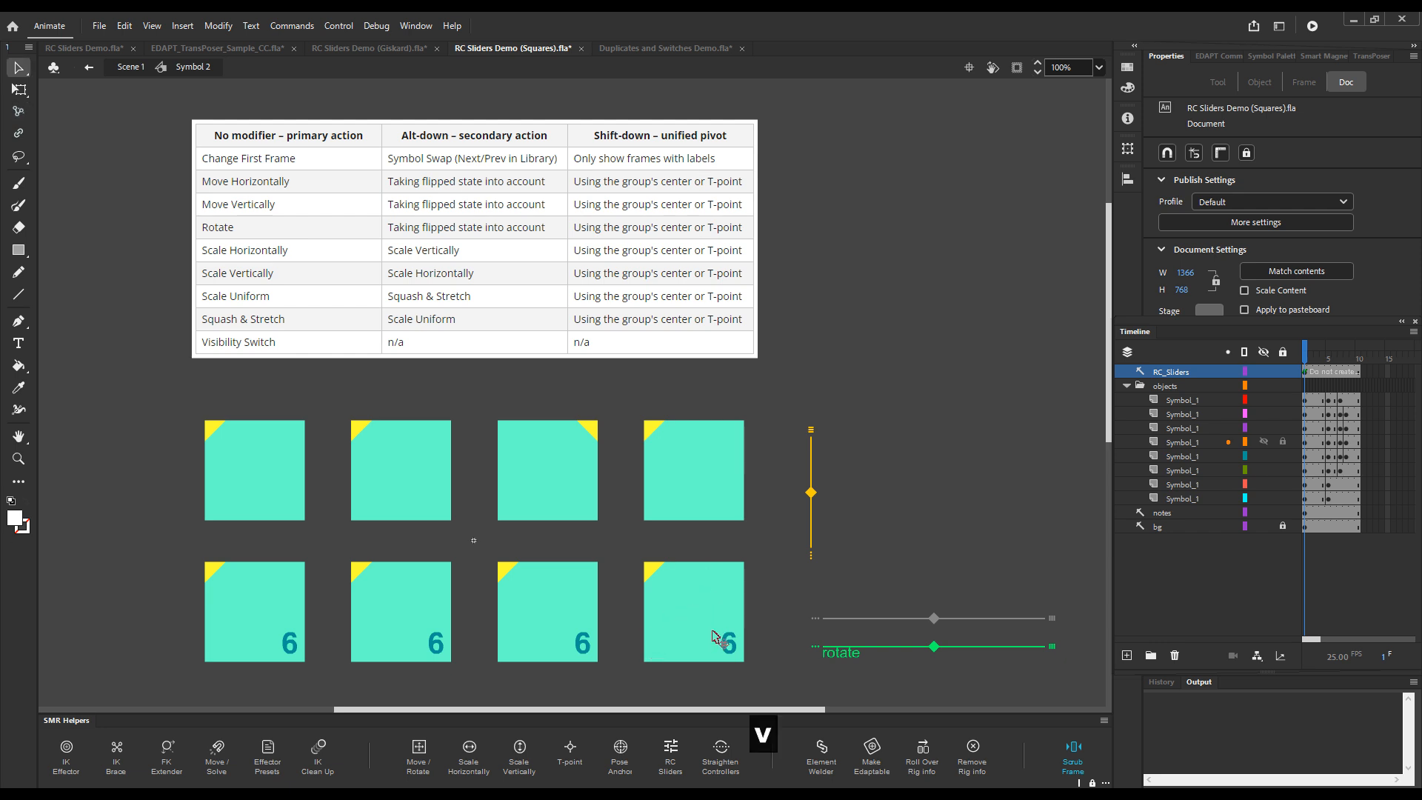
double_click(715, 638)
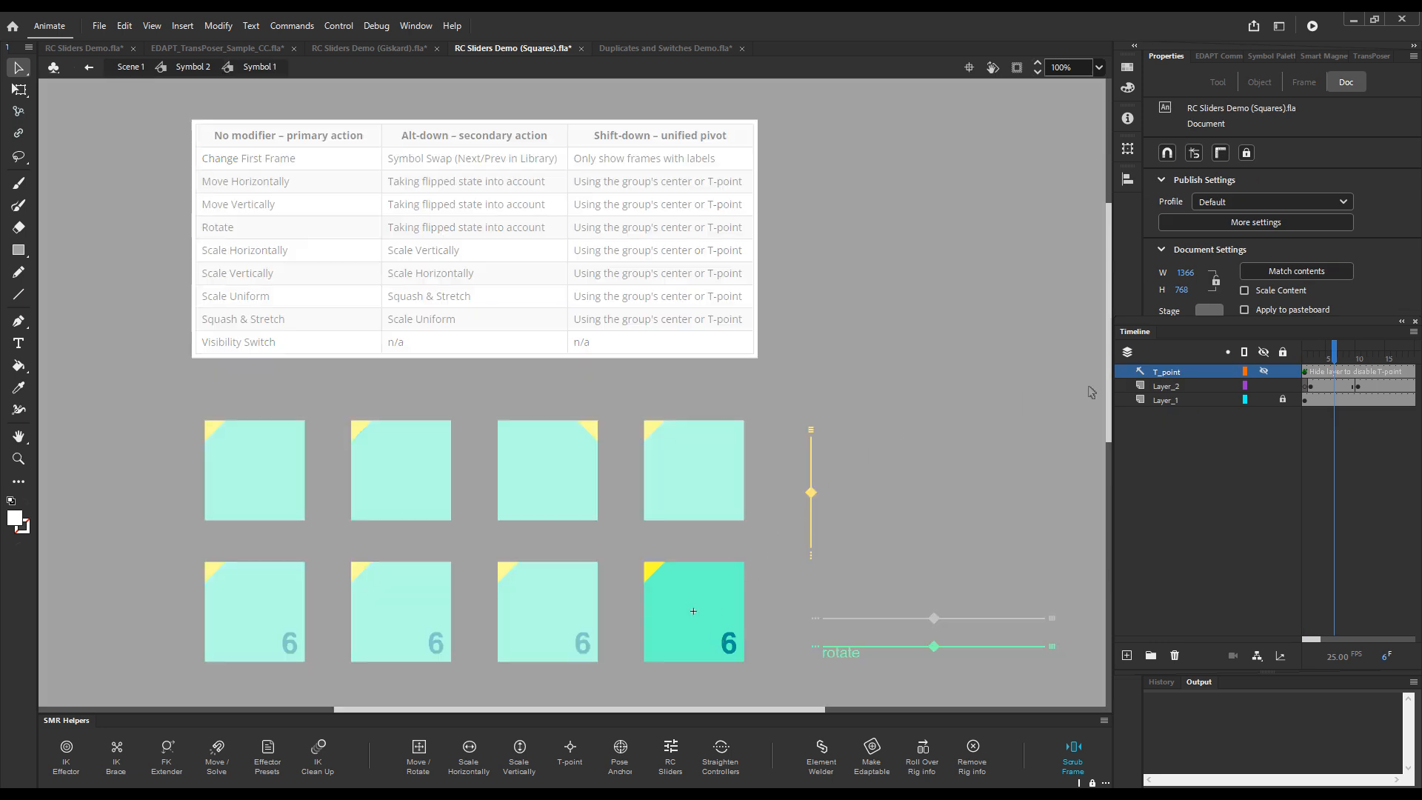
left_click(1126, 655)
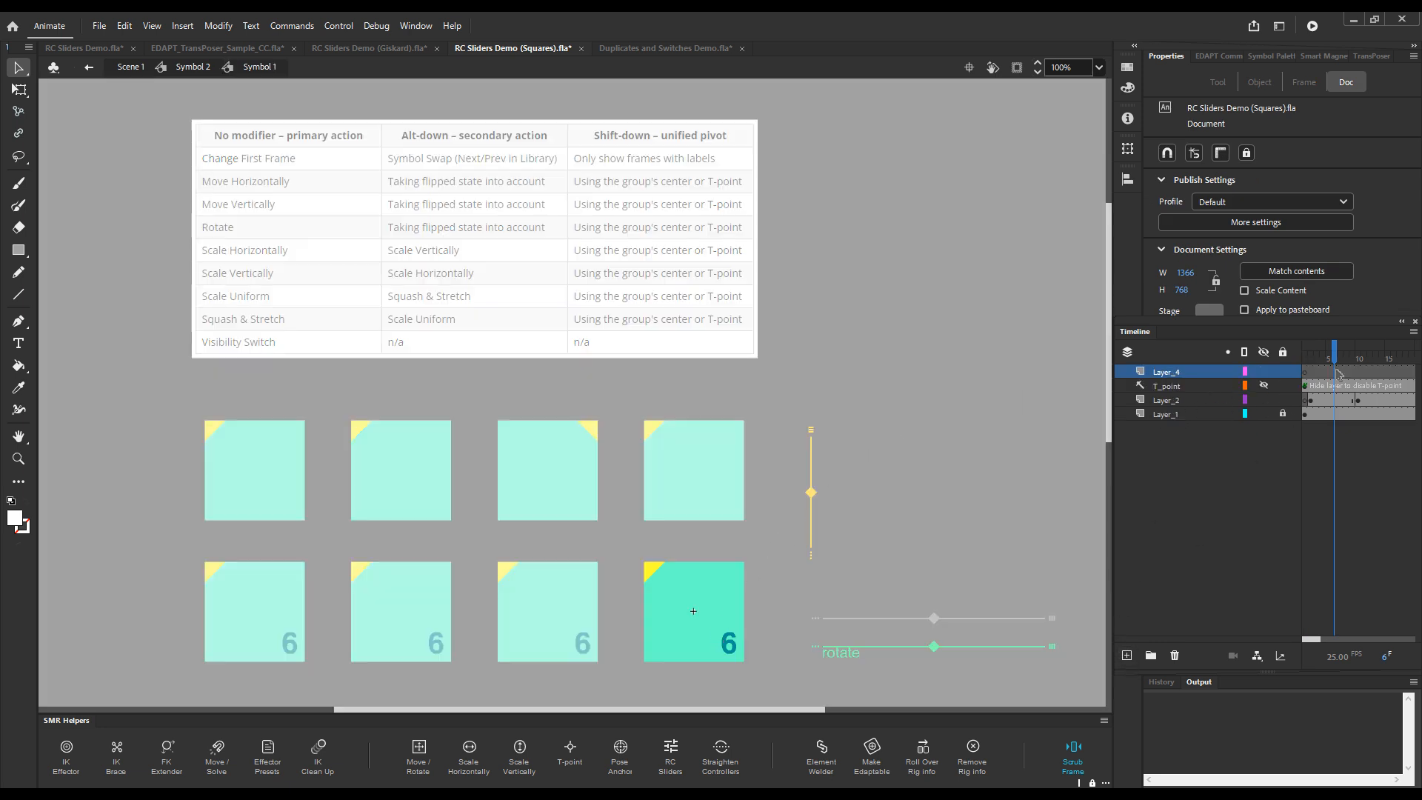
left_click(1316, 371)
left_click(1253, 190)
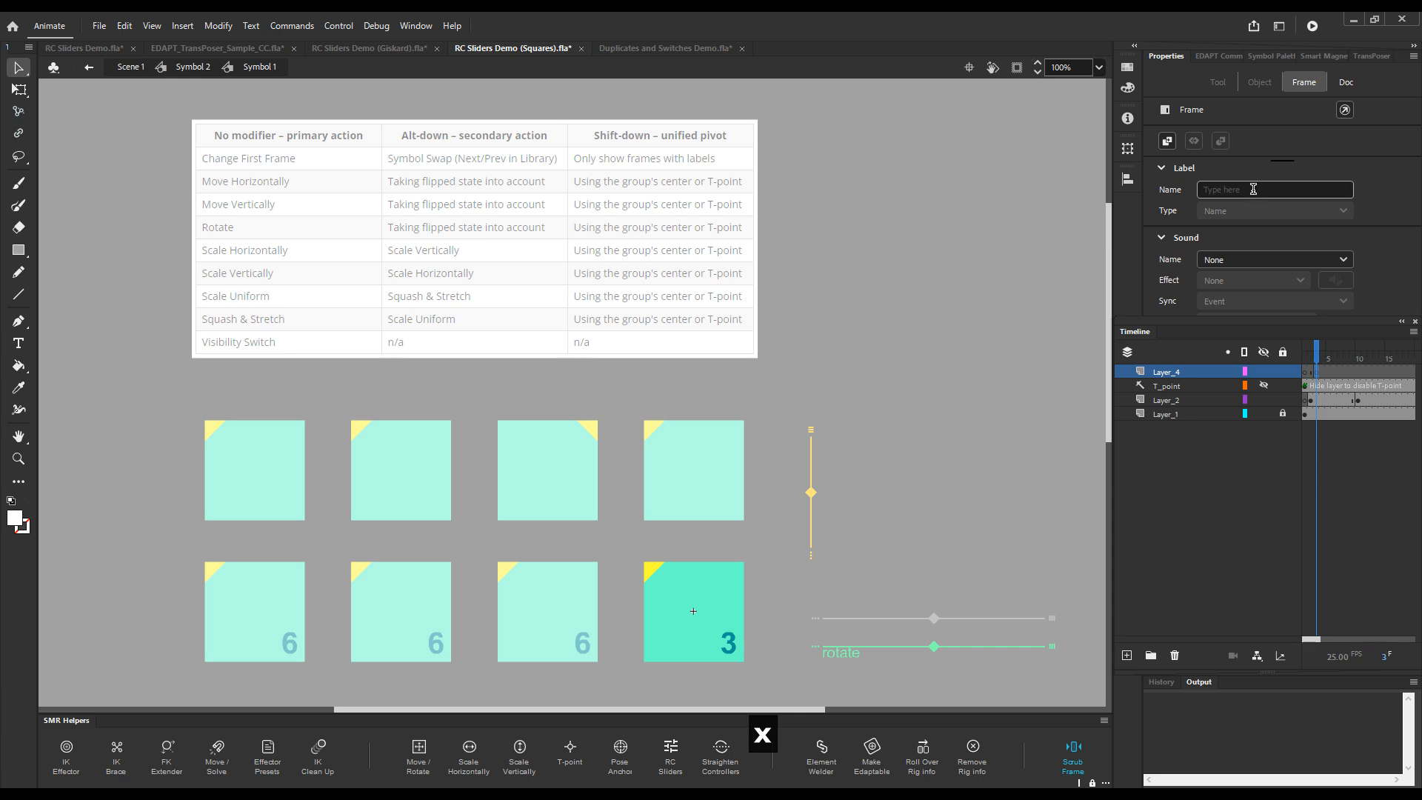
type("A")
key("Return")
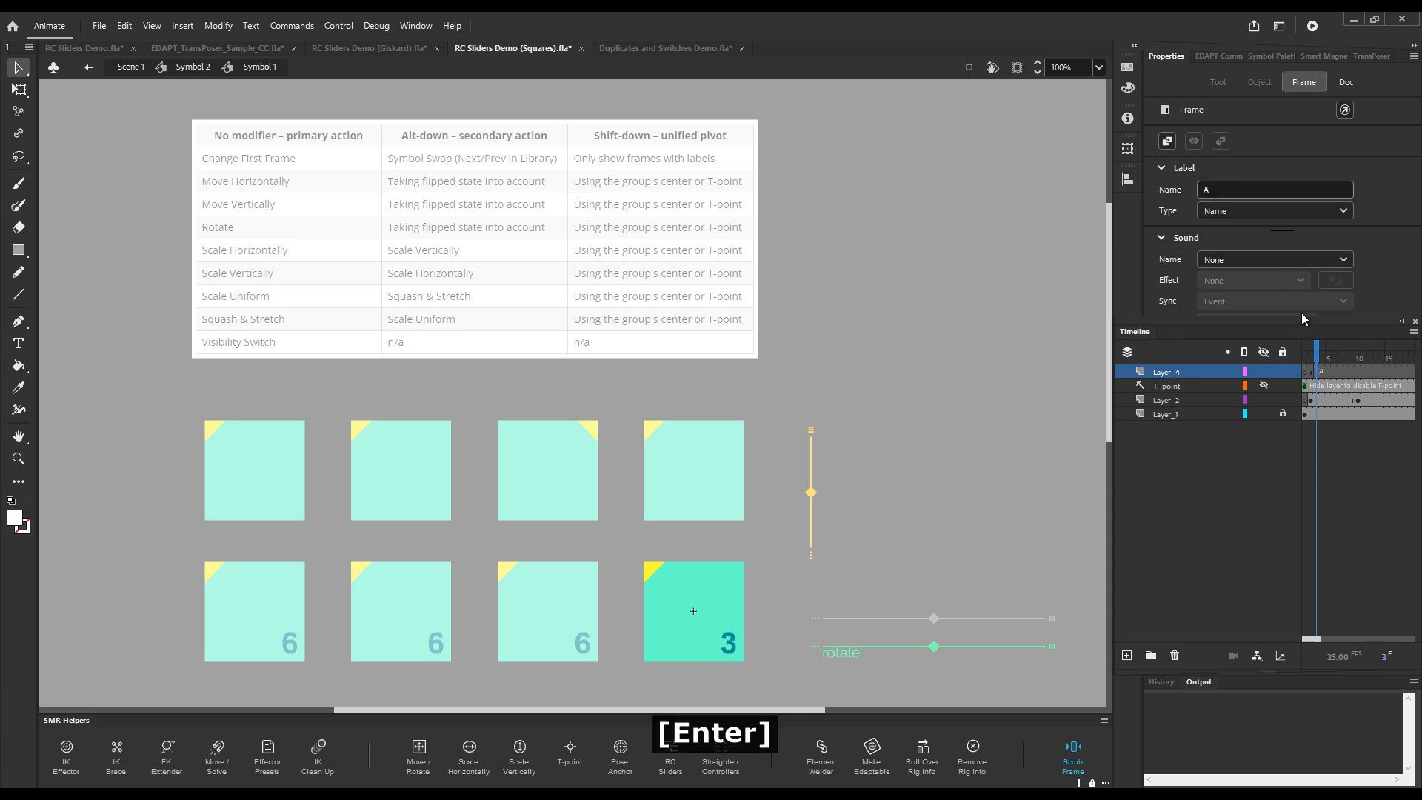
Copy the labelled keyframe to three further frames, the last at frame 16, and return to Symbol 2.
left_click(1322, 372)
left_click(1317, 371)
left_click_drag(1321, 376, 1394, 374)
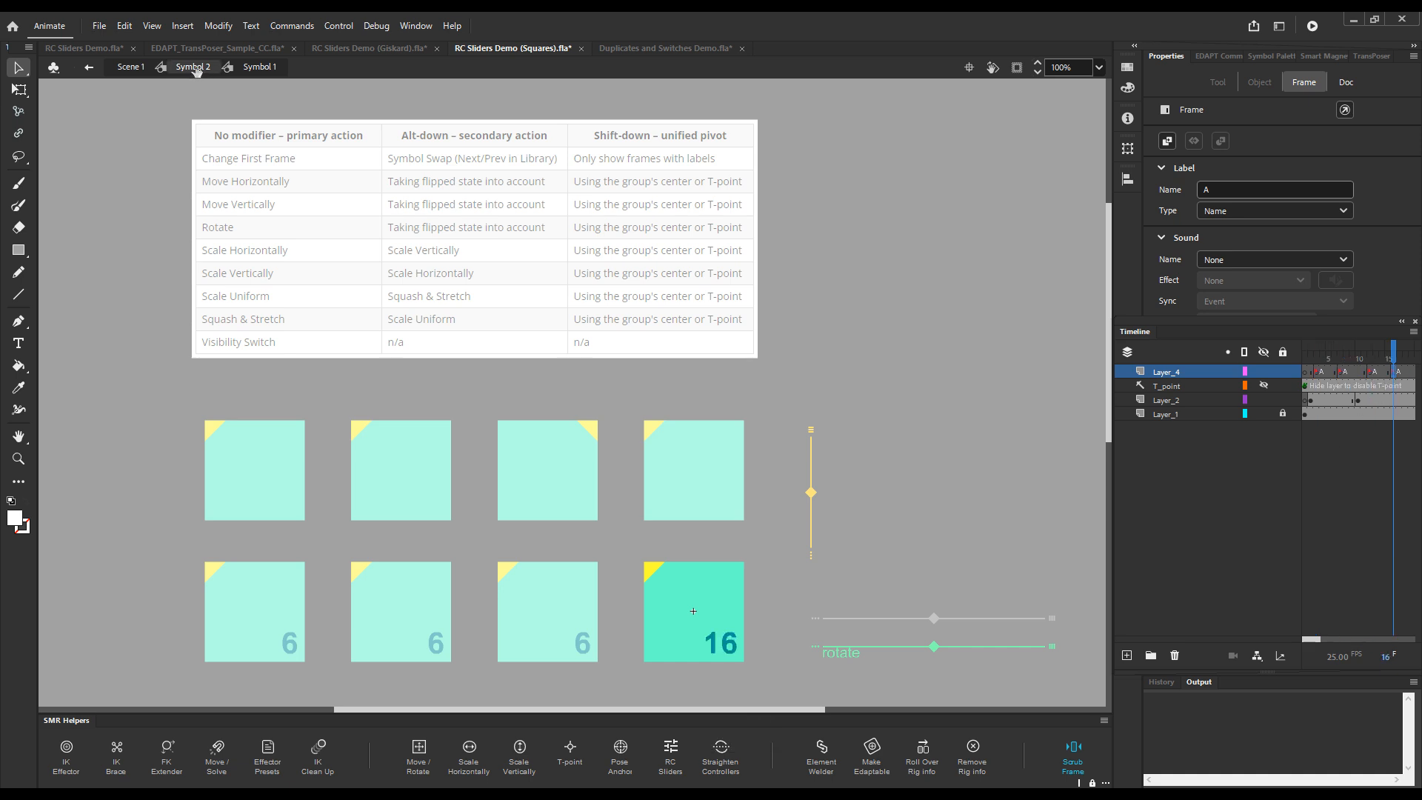
left_click(194, 67)
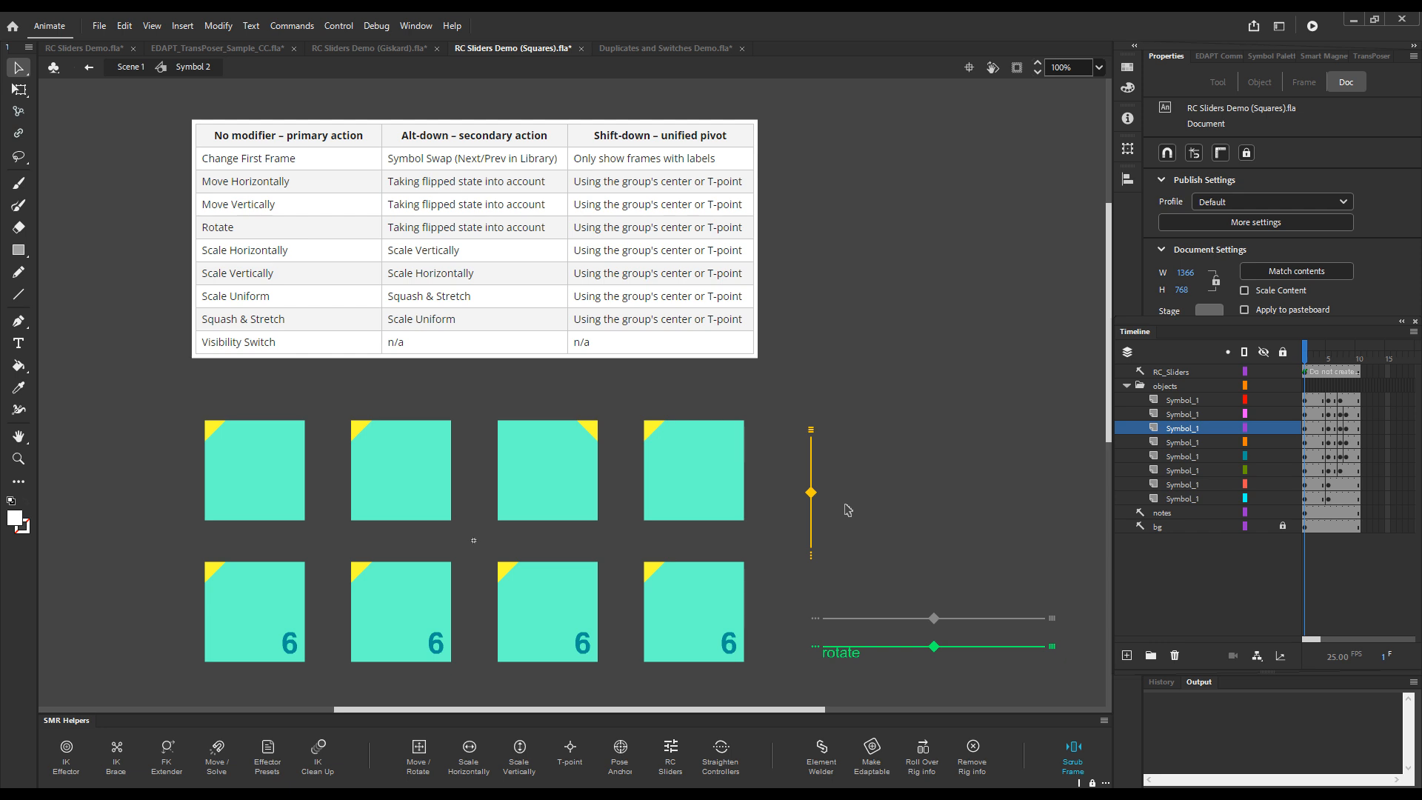
Use the Change First Frame slider to switch the lower squares only between frames that have labels.
key("m")
key("shift")
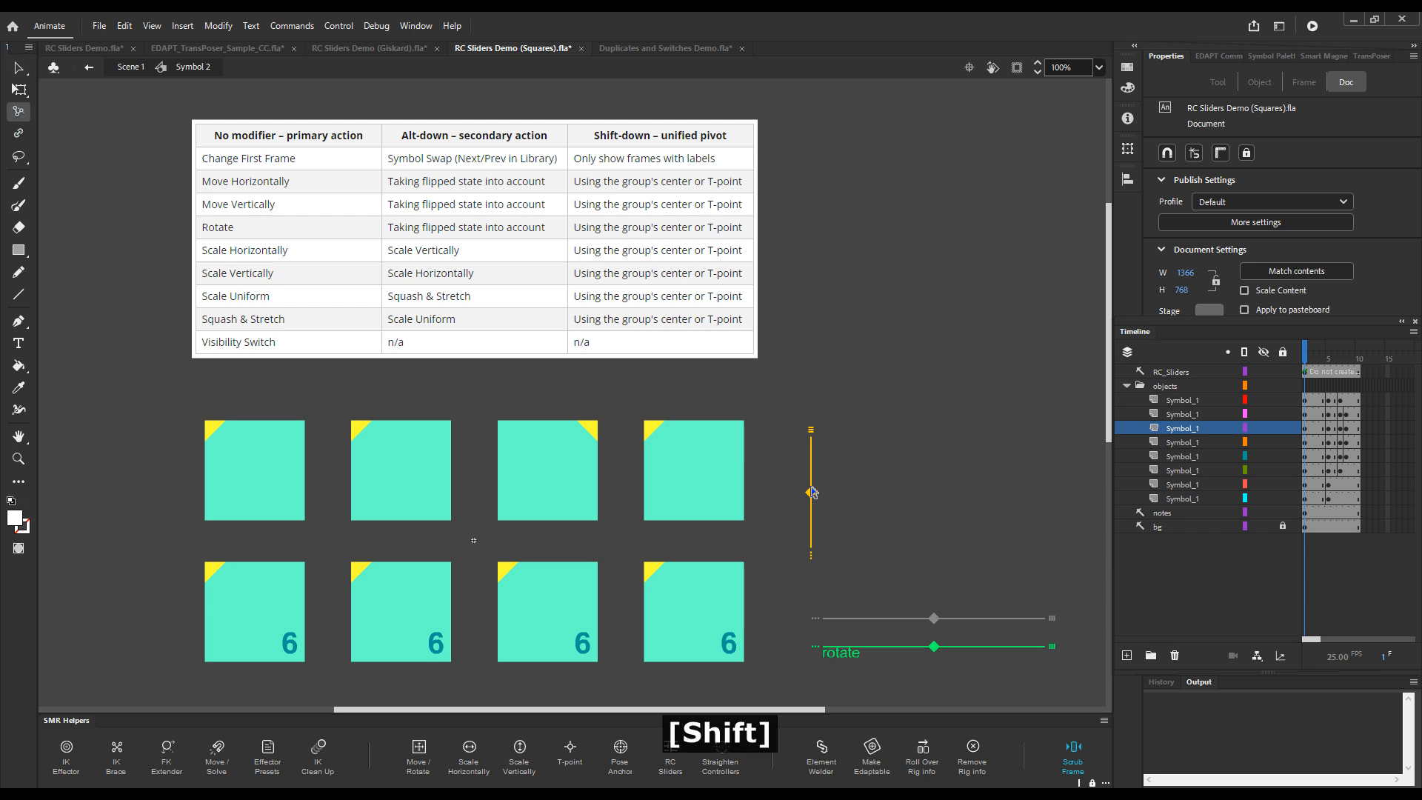
left_click(813, 487, "shift")
left_click_drag(815, 466, 813, 480)
left_click(812, 518, "shift")
left_click(811, 524, "shift")
left_click(812, 529, "shift")
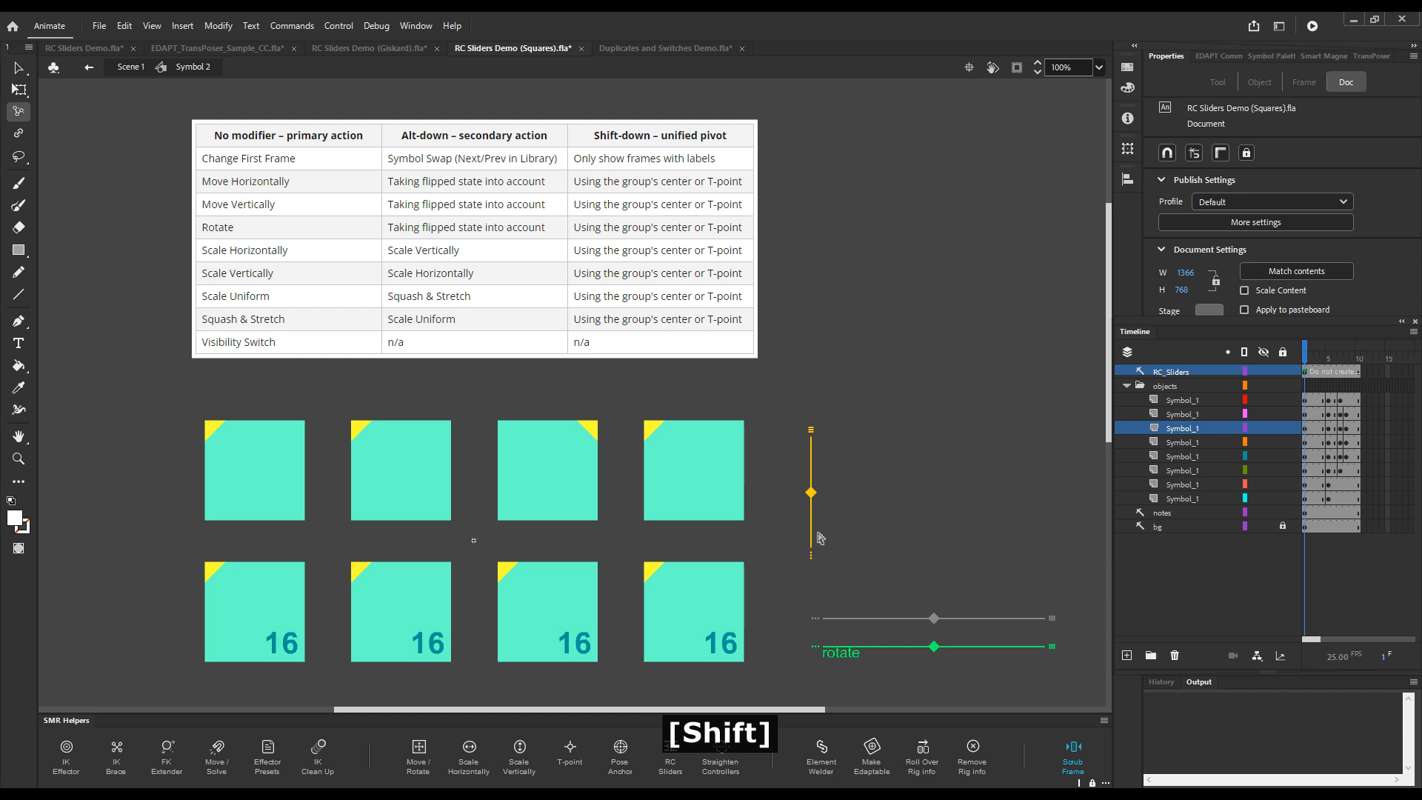
Turn on Click-only response in the Change First Frame slider's settings.
left_click(810, 557)
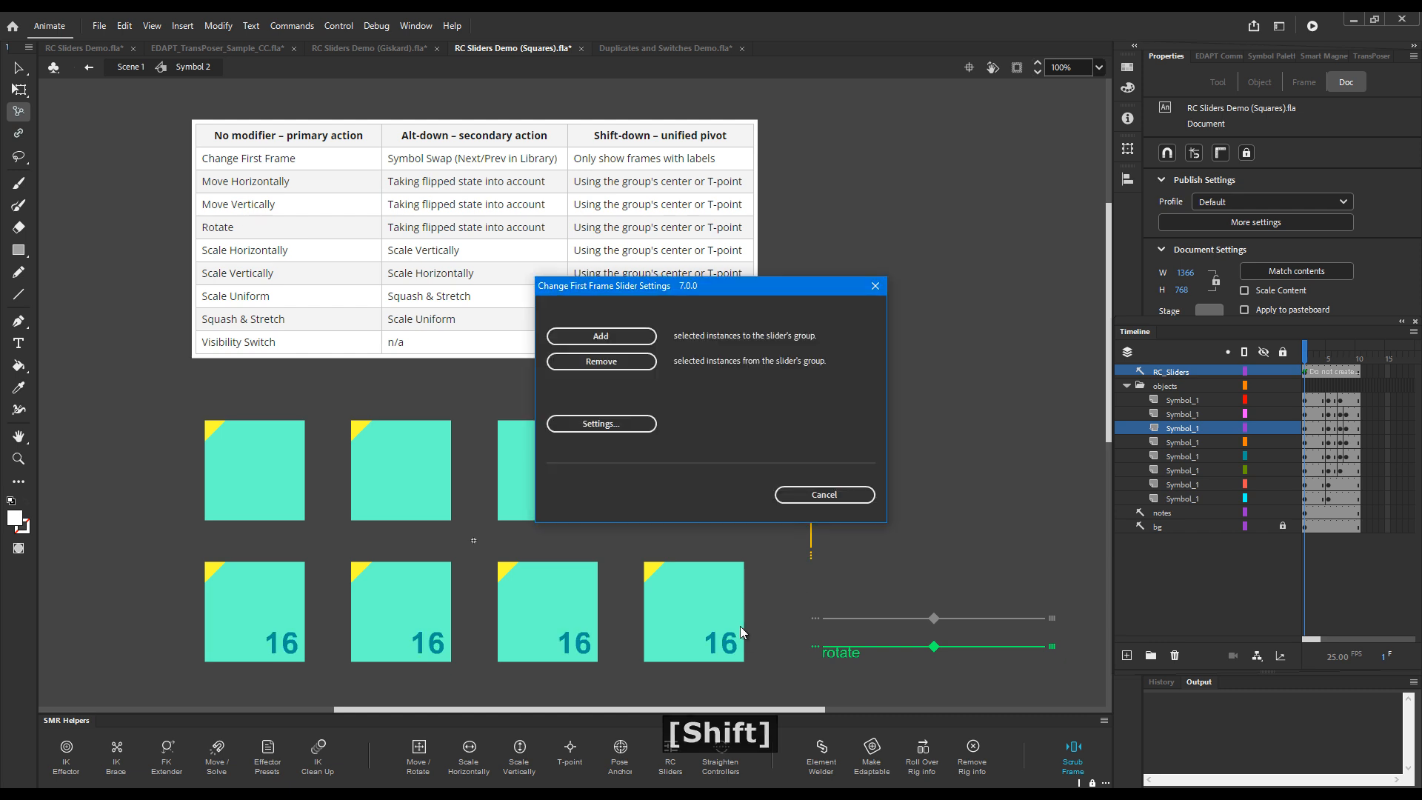
left_click(601, 425)
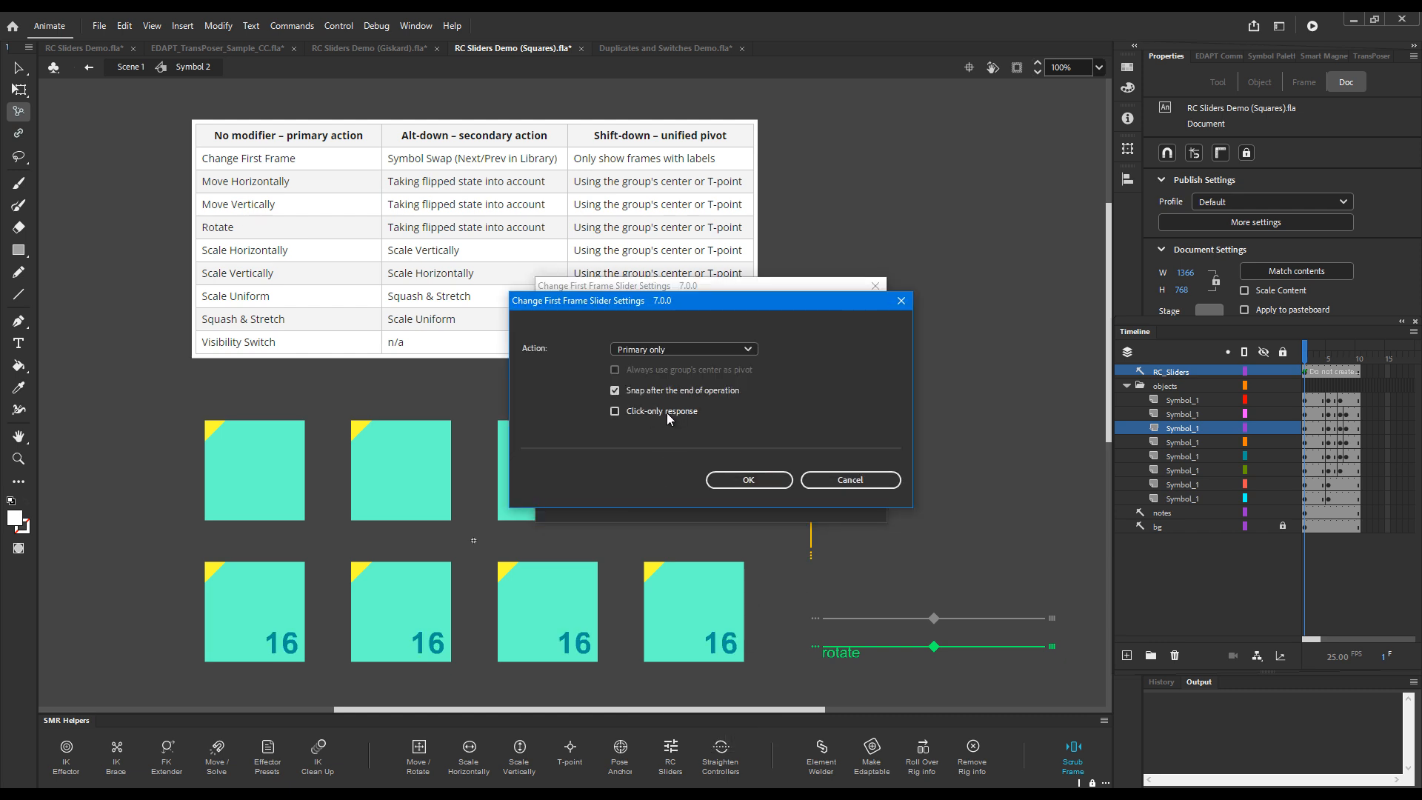
left_click(749, 481)
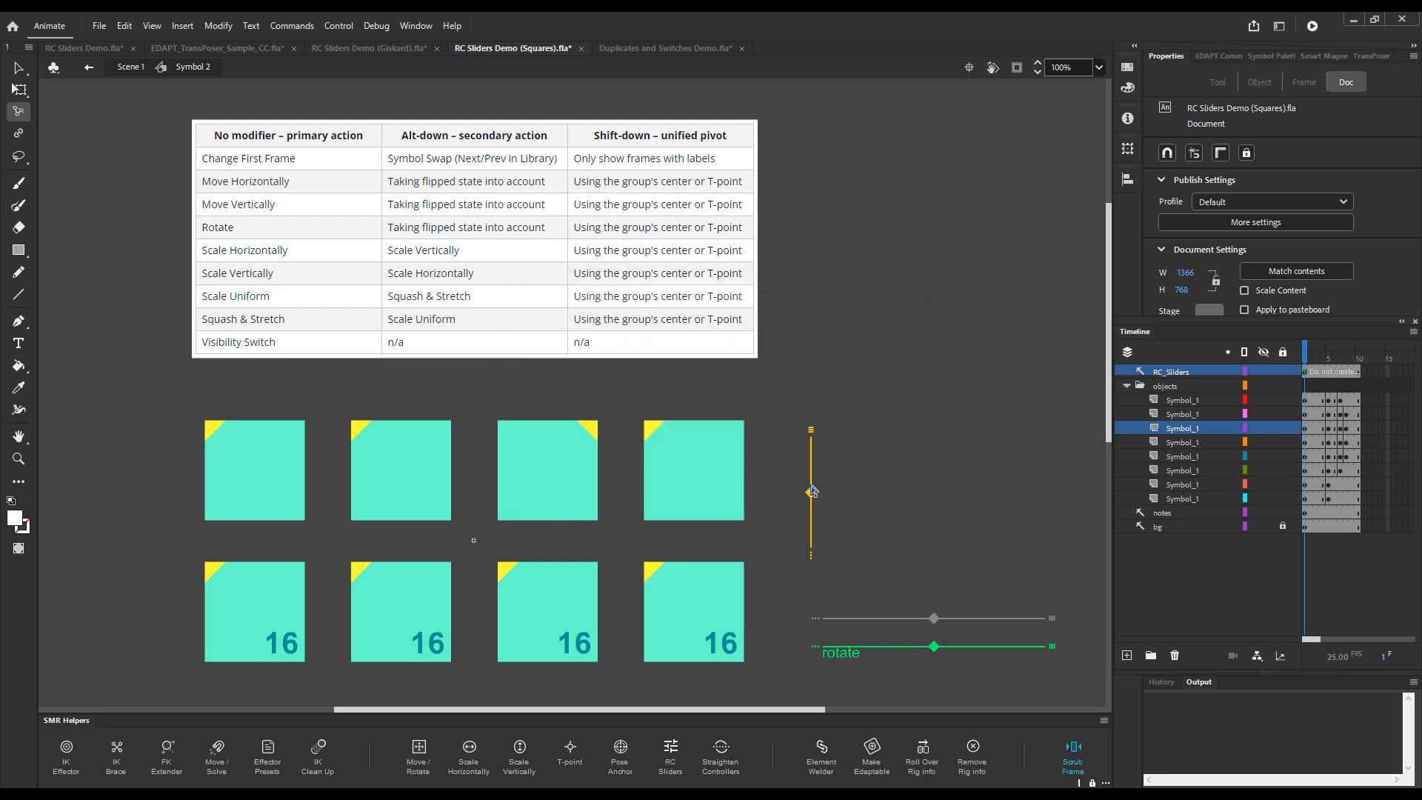
Step the lower squares' first frame forward and backward with single clicks on the Change First Frame slider.
left_click(811, 429)
left_click(812, 429)
left_click(812, 477)
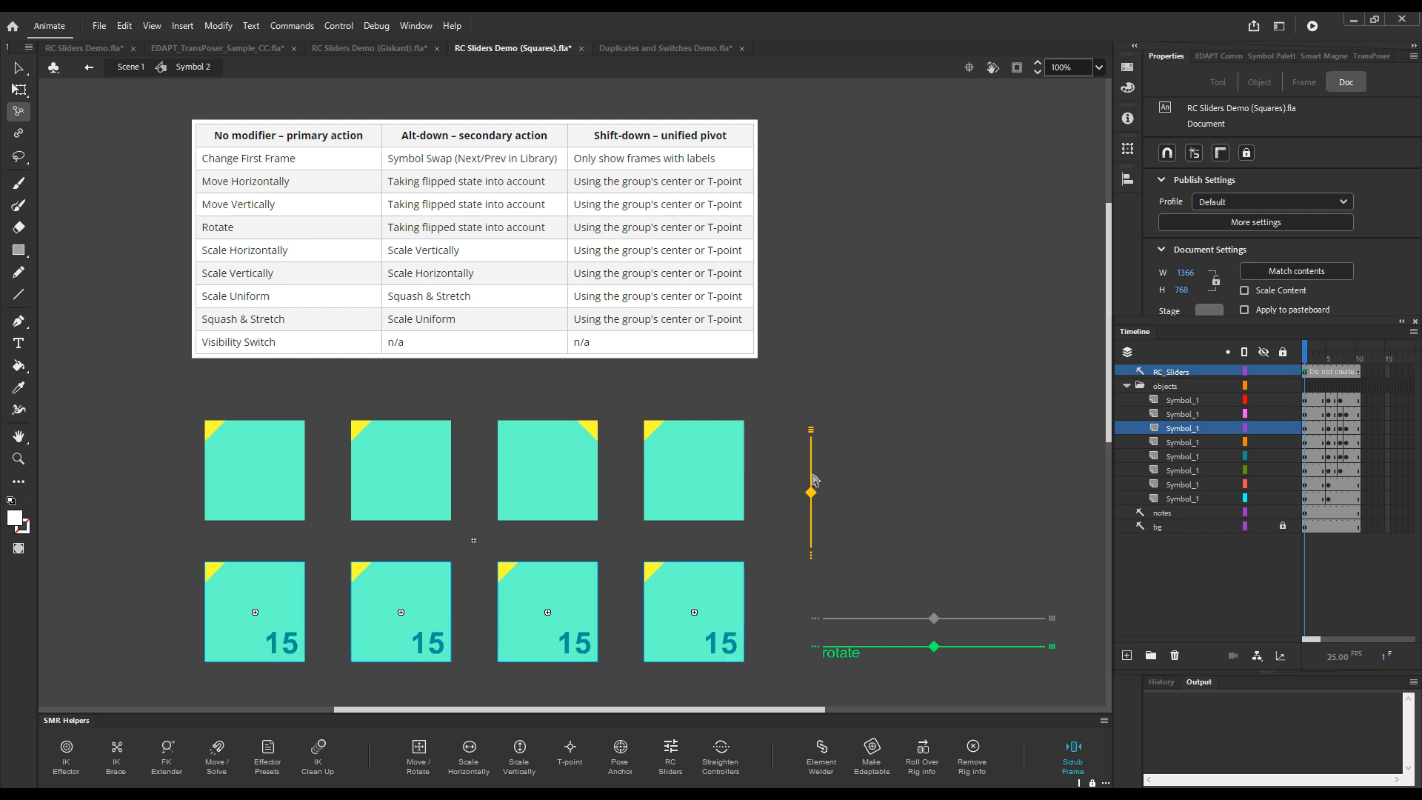
left_click(815, 471)
left_click(815, 467)
left_click(813, 478)
left_click(813, 474)
left_click(817, 550)
left_click(815, 548)
left_click(815, 548)
left_click(810, 523)
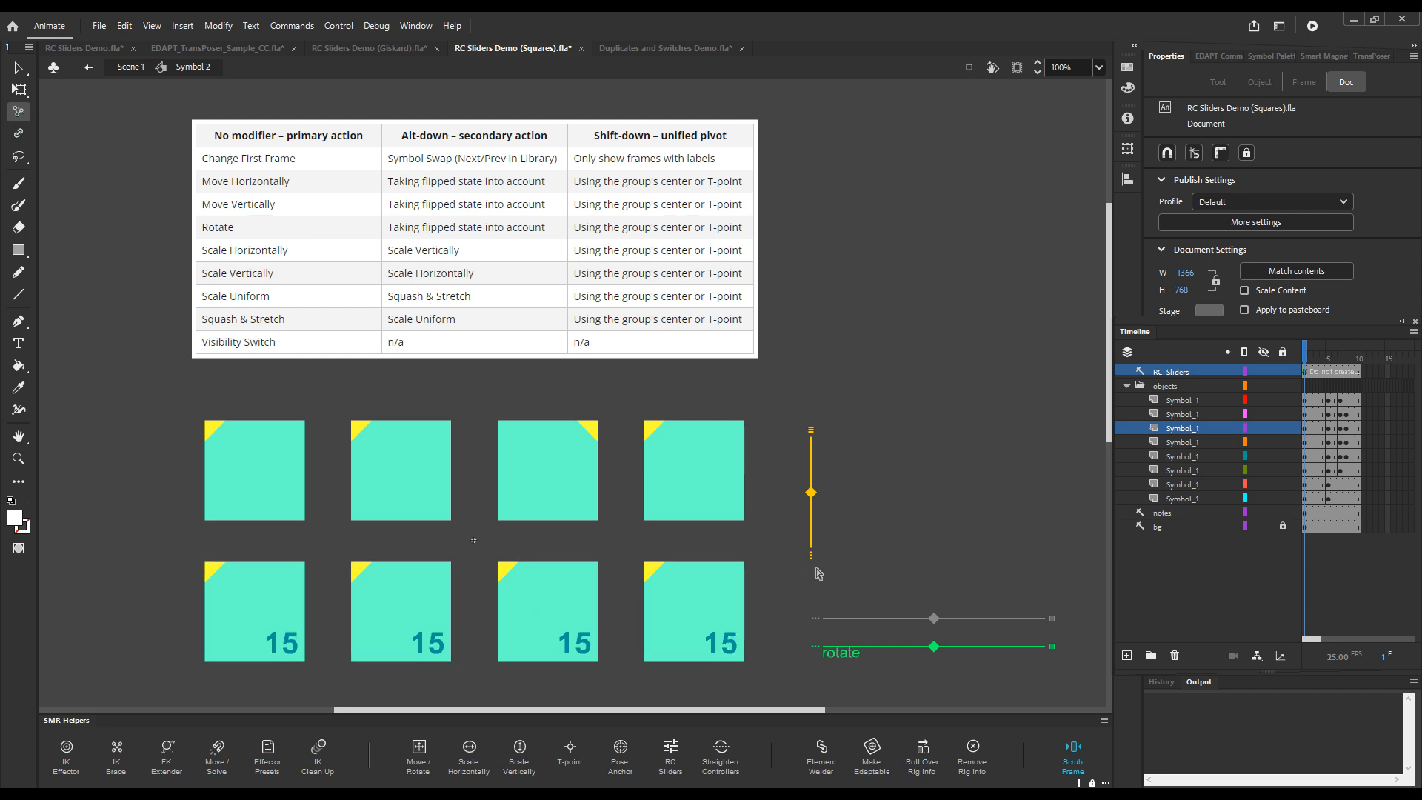
Turn off Click-only response in the Change First Frame slider's settings.
left_click(813, 563)
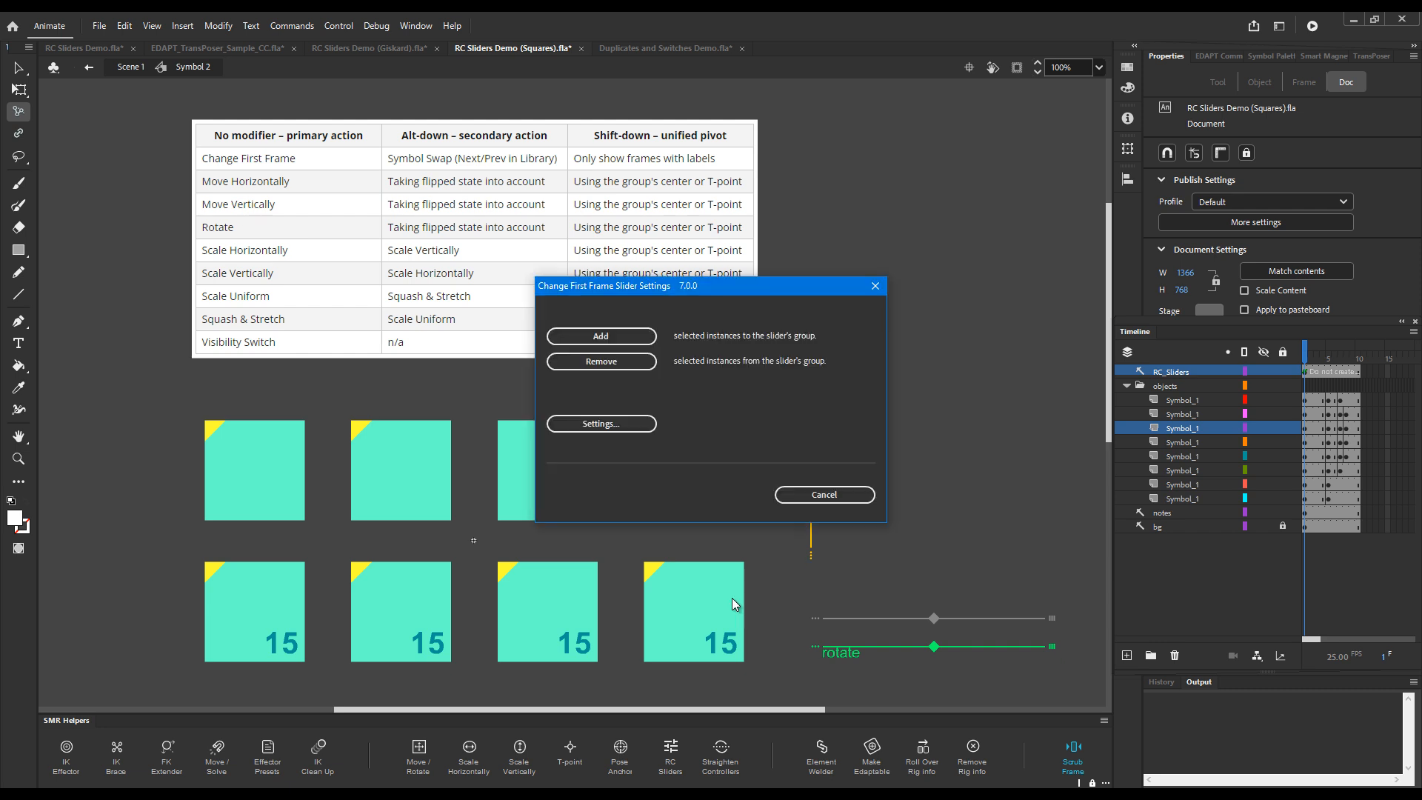
left_click(592, 422)
left_click(676, 418)
left_click(748, 480)
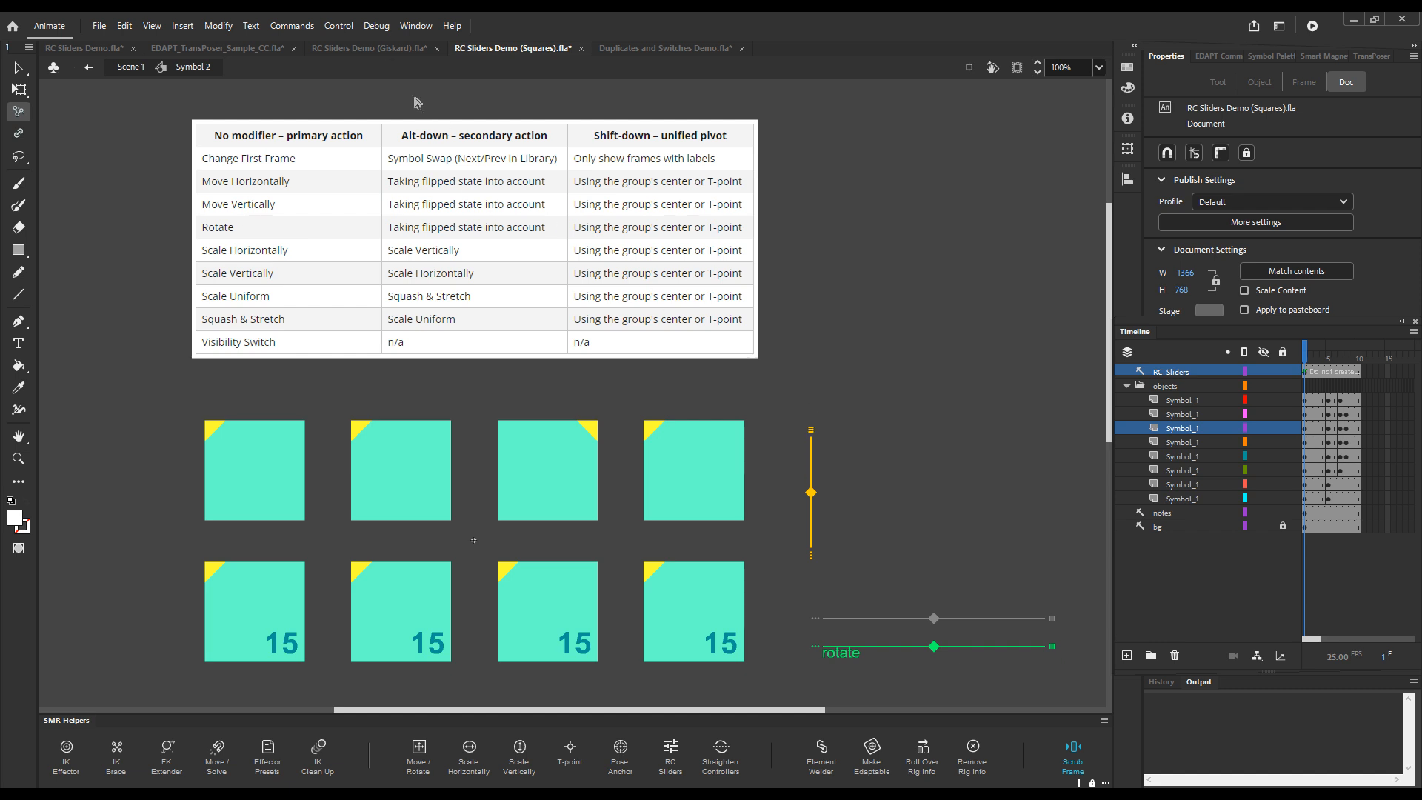
Switch to RC Sliders Demo (Giskard).fla and turn the robot through its views with the unlabelled horizontal slider.
left_click(387, 49)
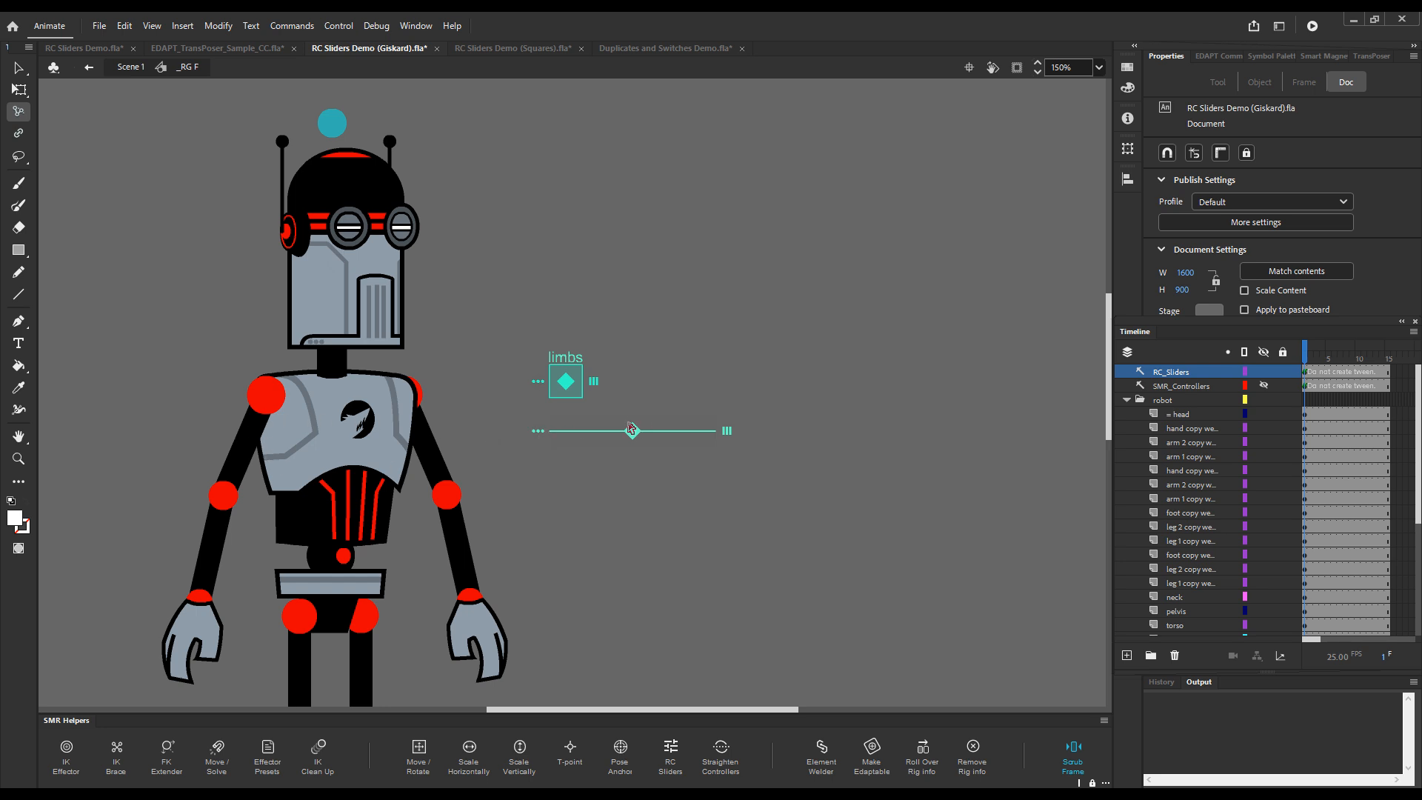
left_click_drag(630, 437, 753, 444)
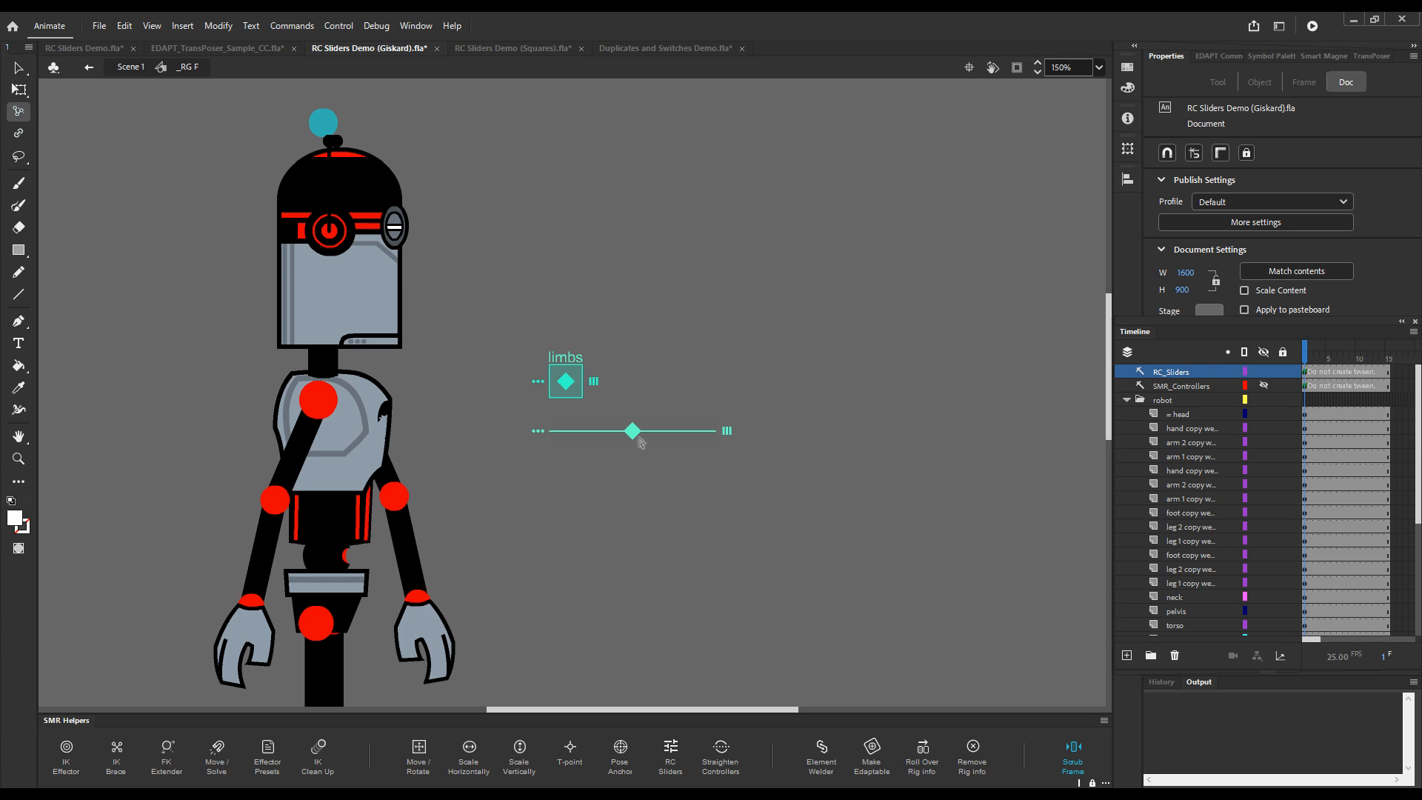
left_click_drag(633, 438, 412, 457)
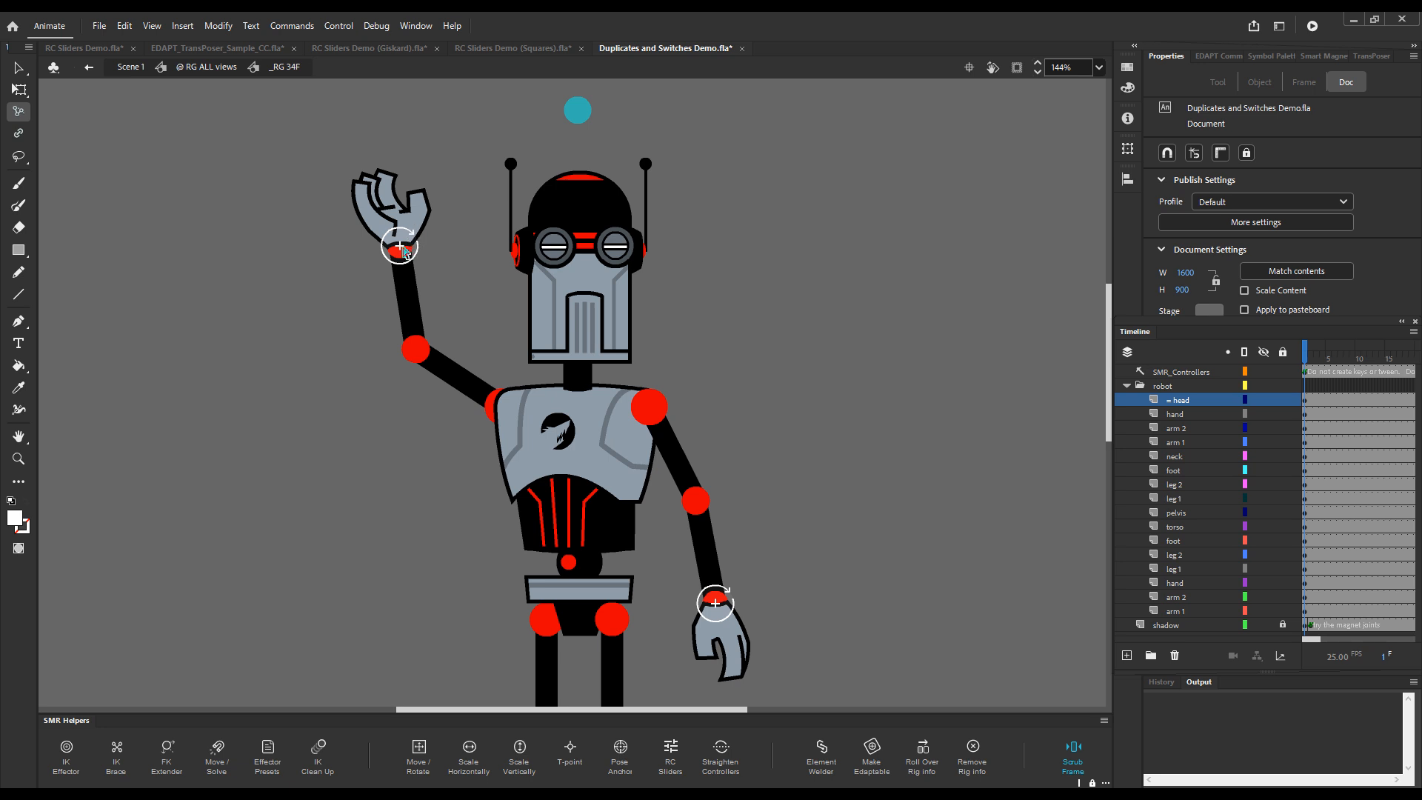
Adjust the raised arm with its IK effector and duplicate its hand and arm 2 elements using Element Welder.
key("alt")
mouse_move(408, 243)
left_mouse_down()
mouse_move(527, 231)
mouse_move(639, 310)
mouse_move(537, 234)
mouse_move(468, 221)
mouse_move(420, 243)
left_mouse_up()
left_click(427, 306)
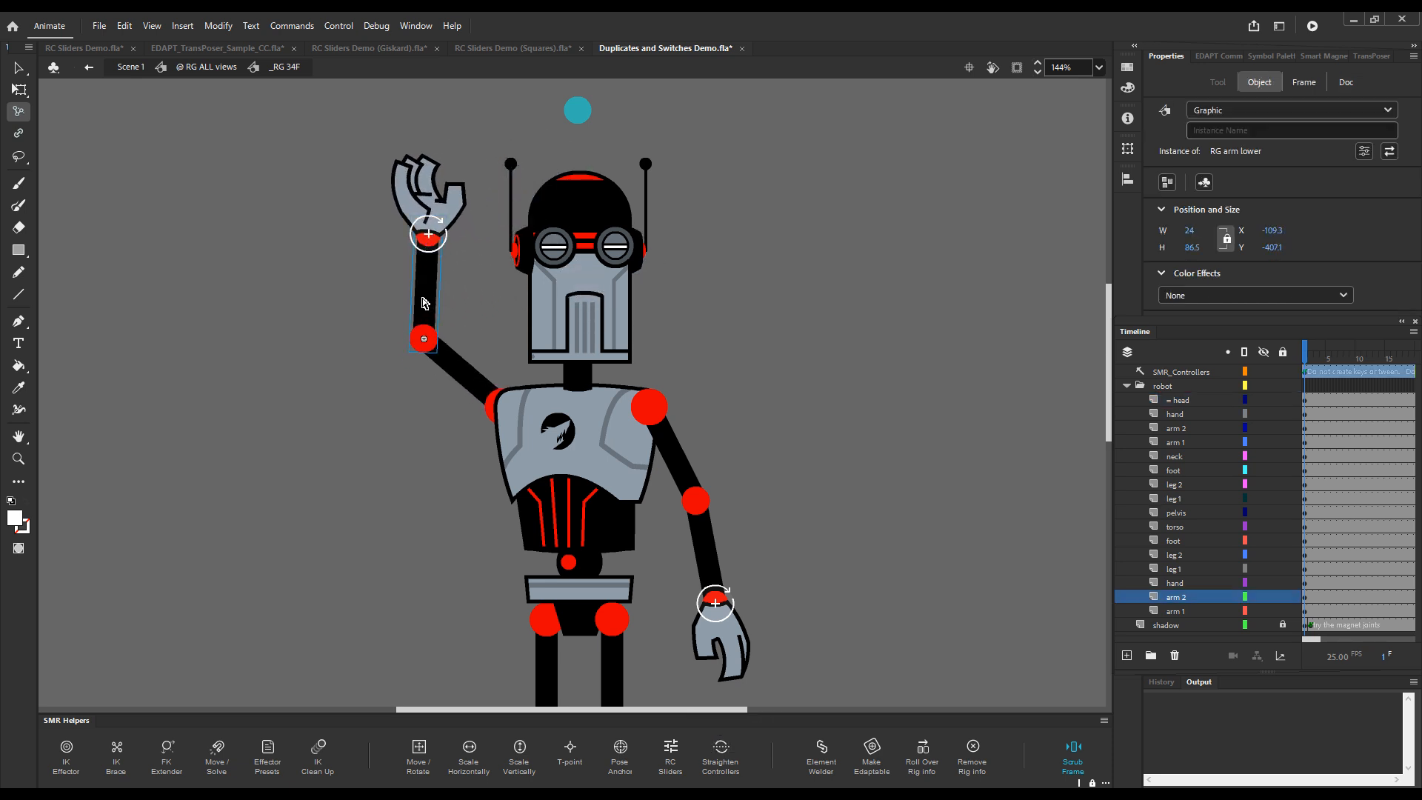
key("1")
left_click(1182, 584, "shift")
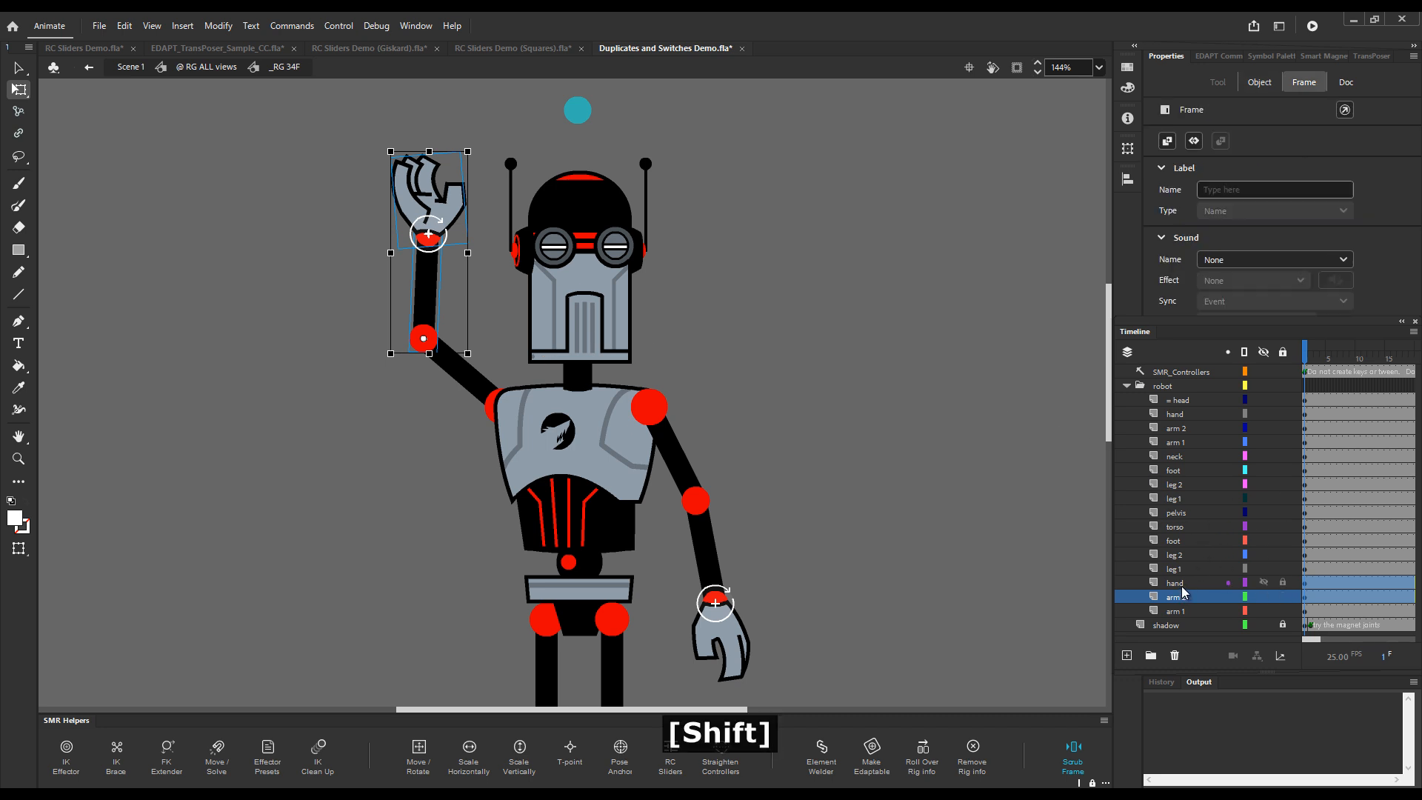
left_click(831, 757)
left_click_drag(695, 255, 919, 202)
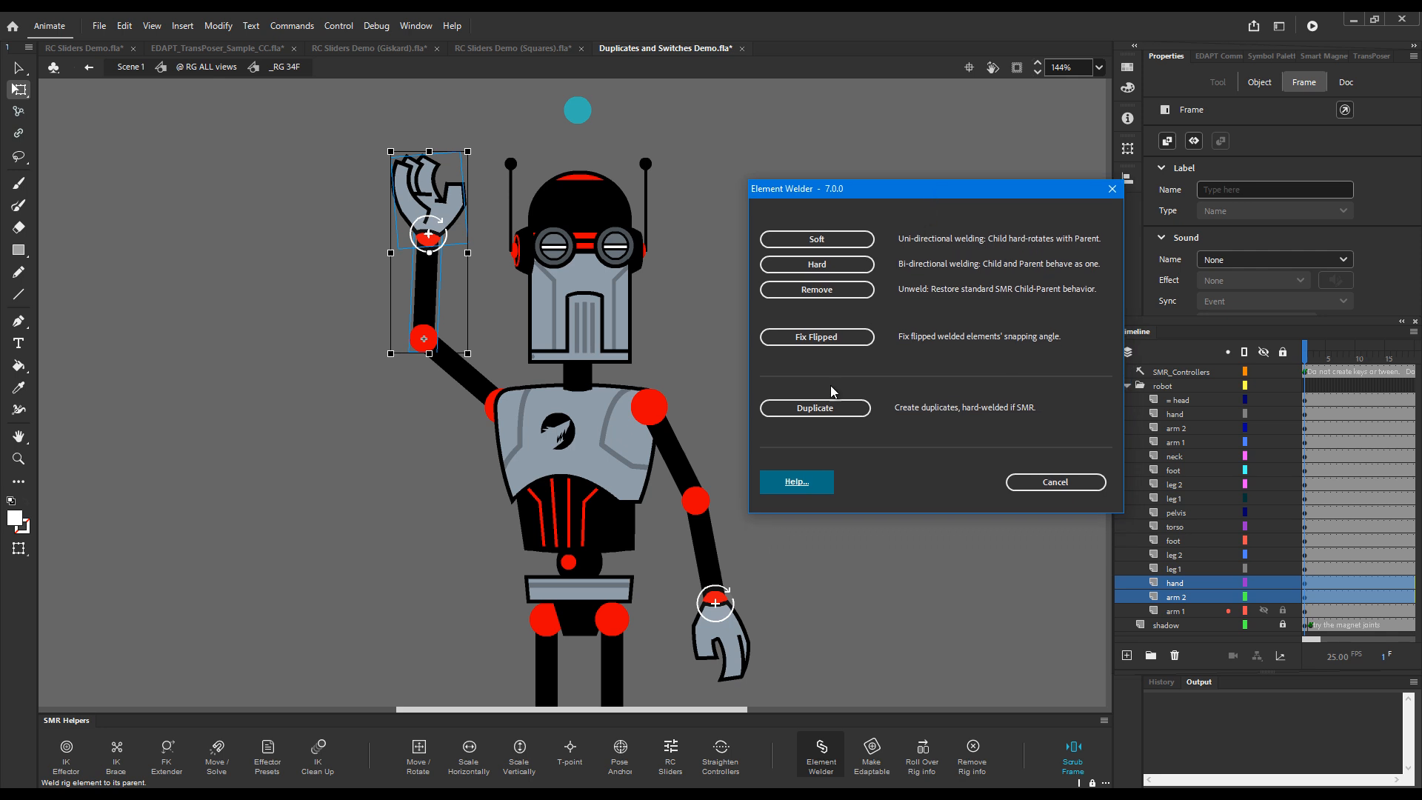
left_click(816, 408)
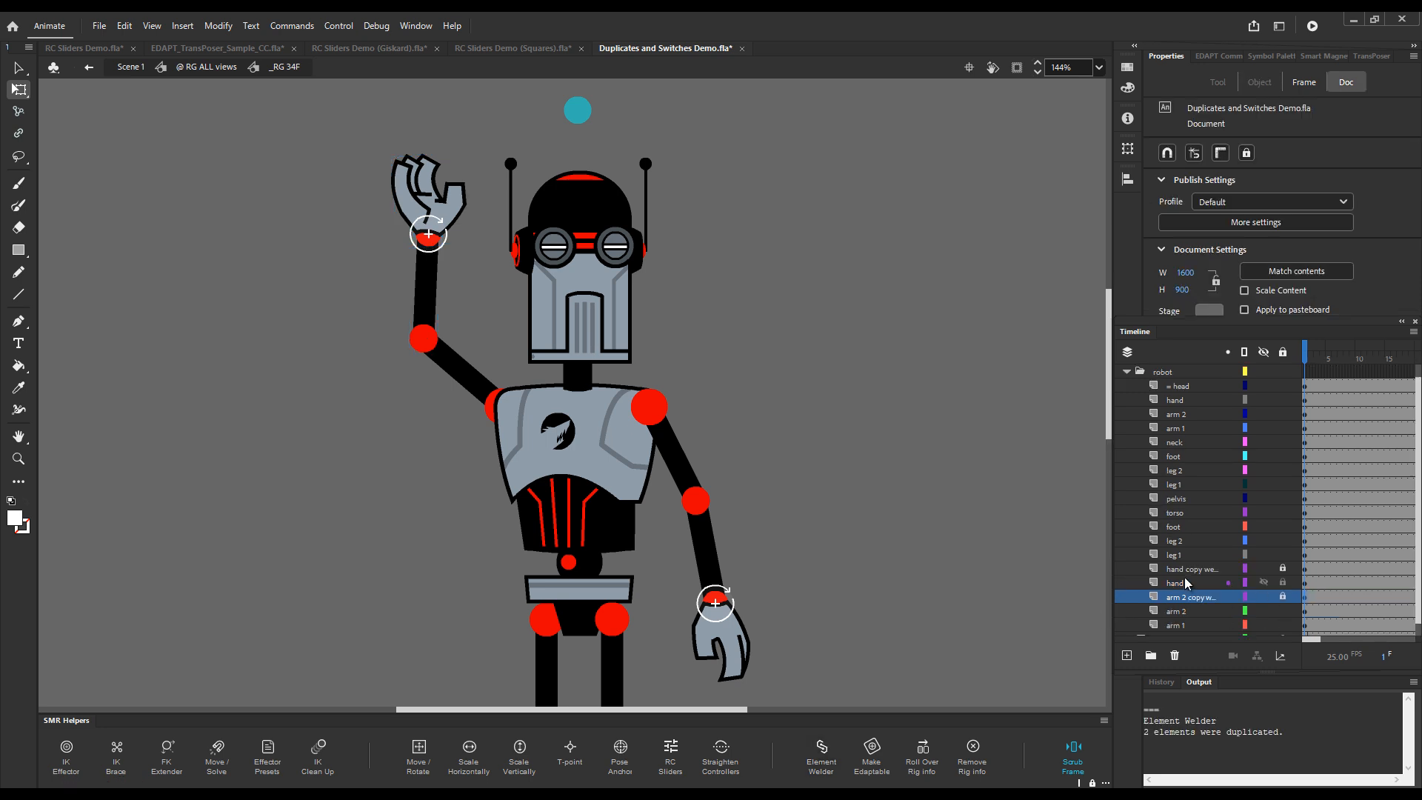
Group the hand and arm 2 duplicate layers, move them above the head layer, and unlock them.
left_click_drag(1184, 597, 1186, 576)
left_click(1190, 567)
left_click(1191, 585, "shift")
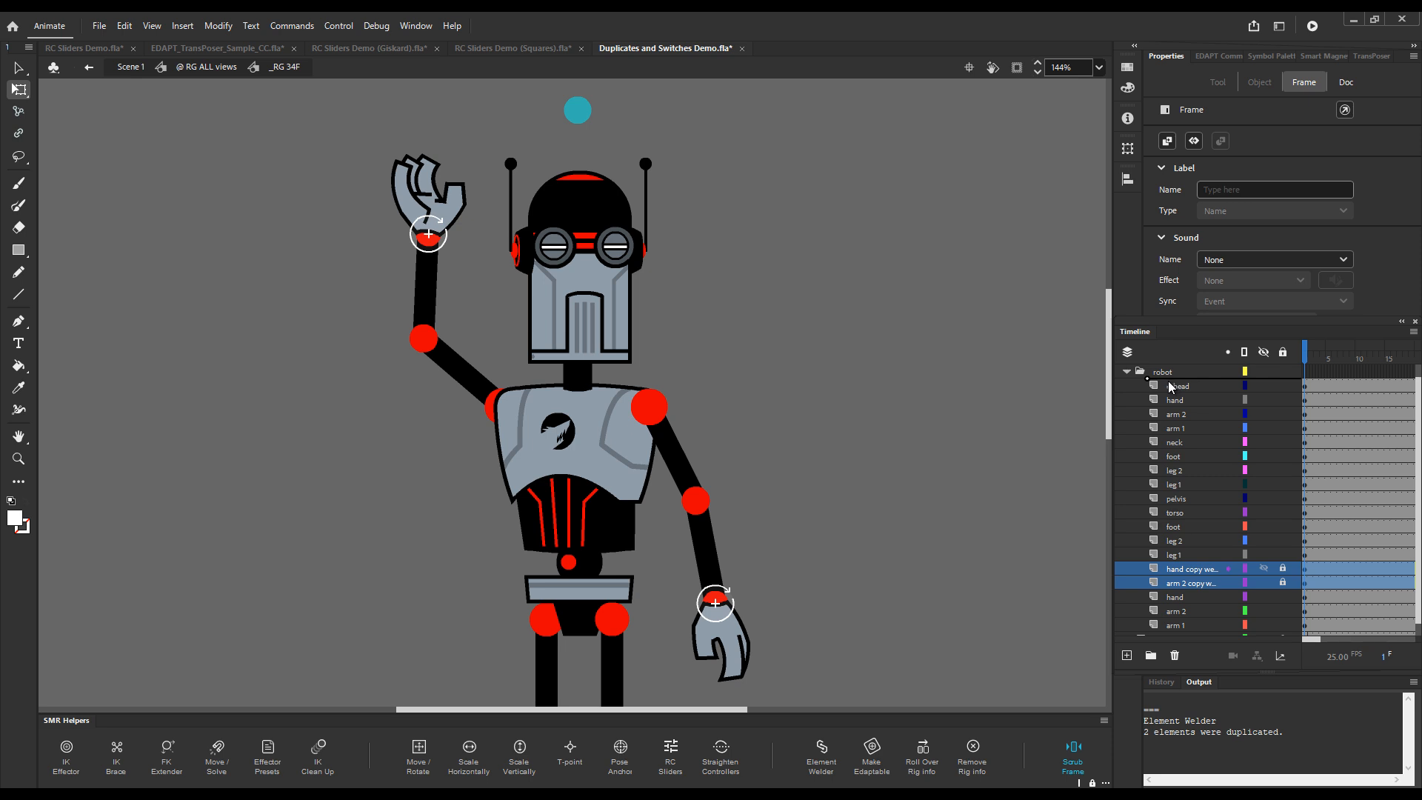
left_click_drag(1170, 386, 1171, 386)
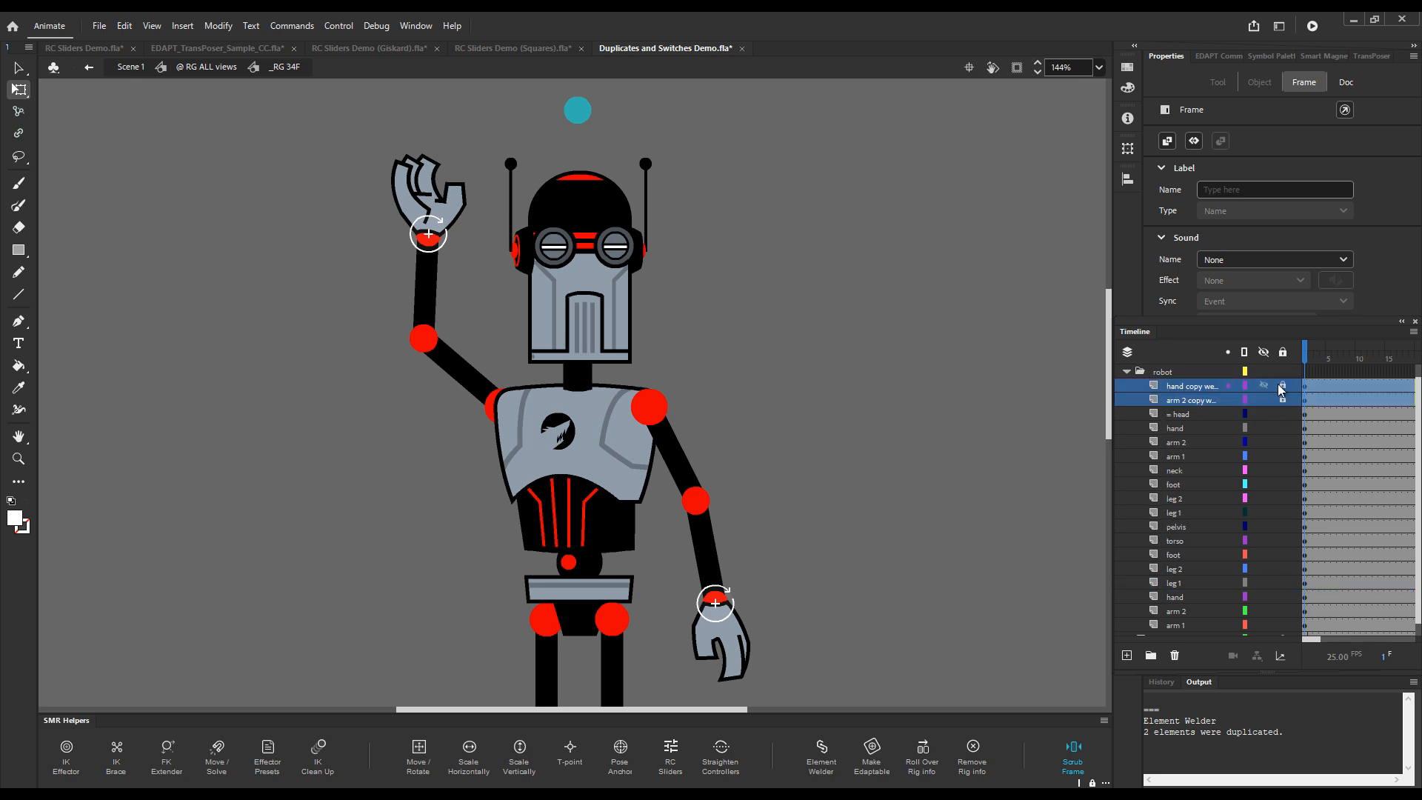
Pose the raised arm across the robot's face with its IK effector.
left_click(487, 320)
key("g")
left_click_drag(430, 235, 609, 288)
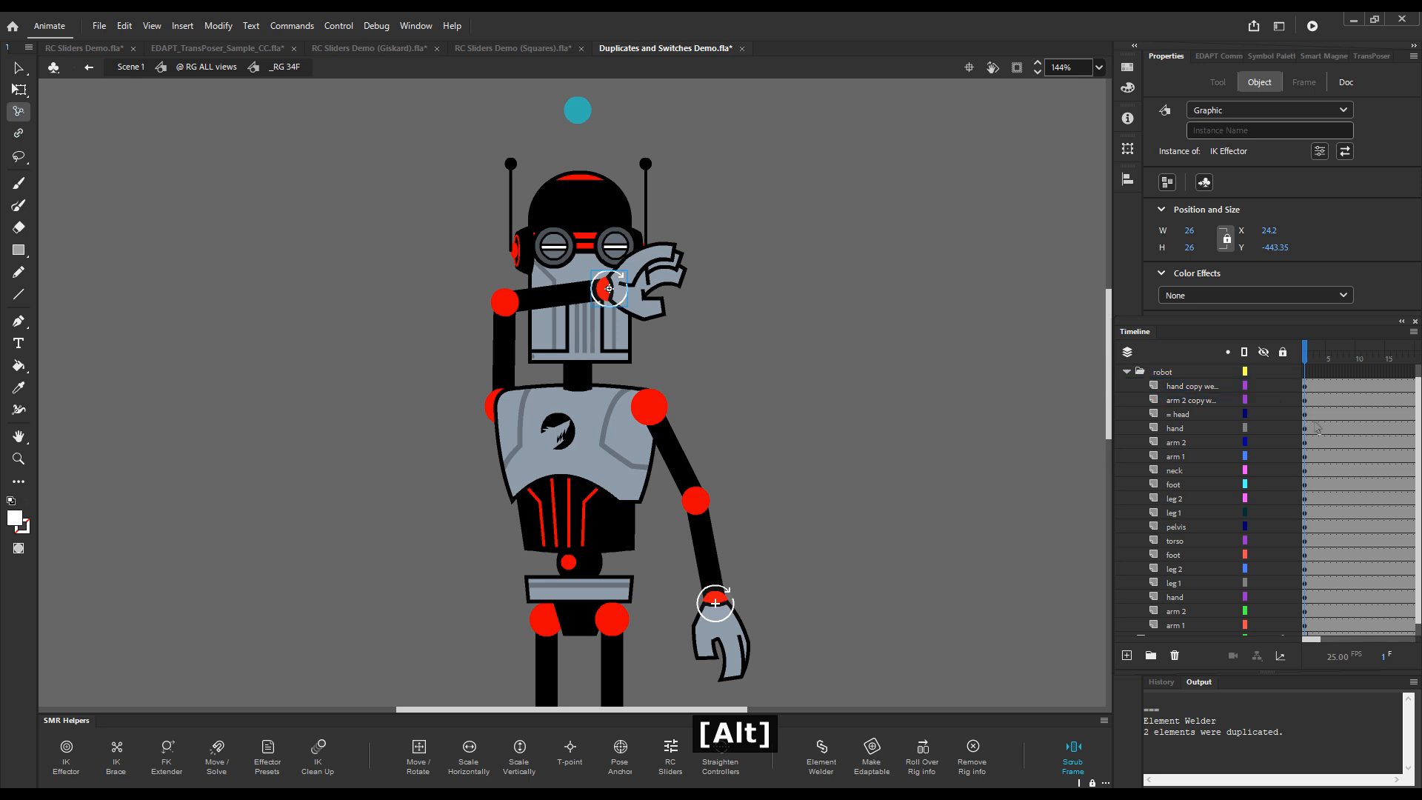
Create a green (#00FF00) Visibility Switch RC slider for the duplicate hand and lower arm.
left_click(1308, 400)
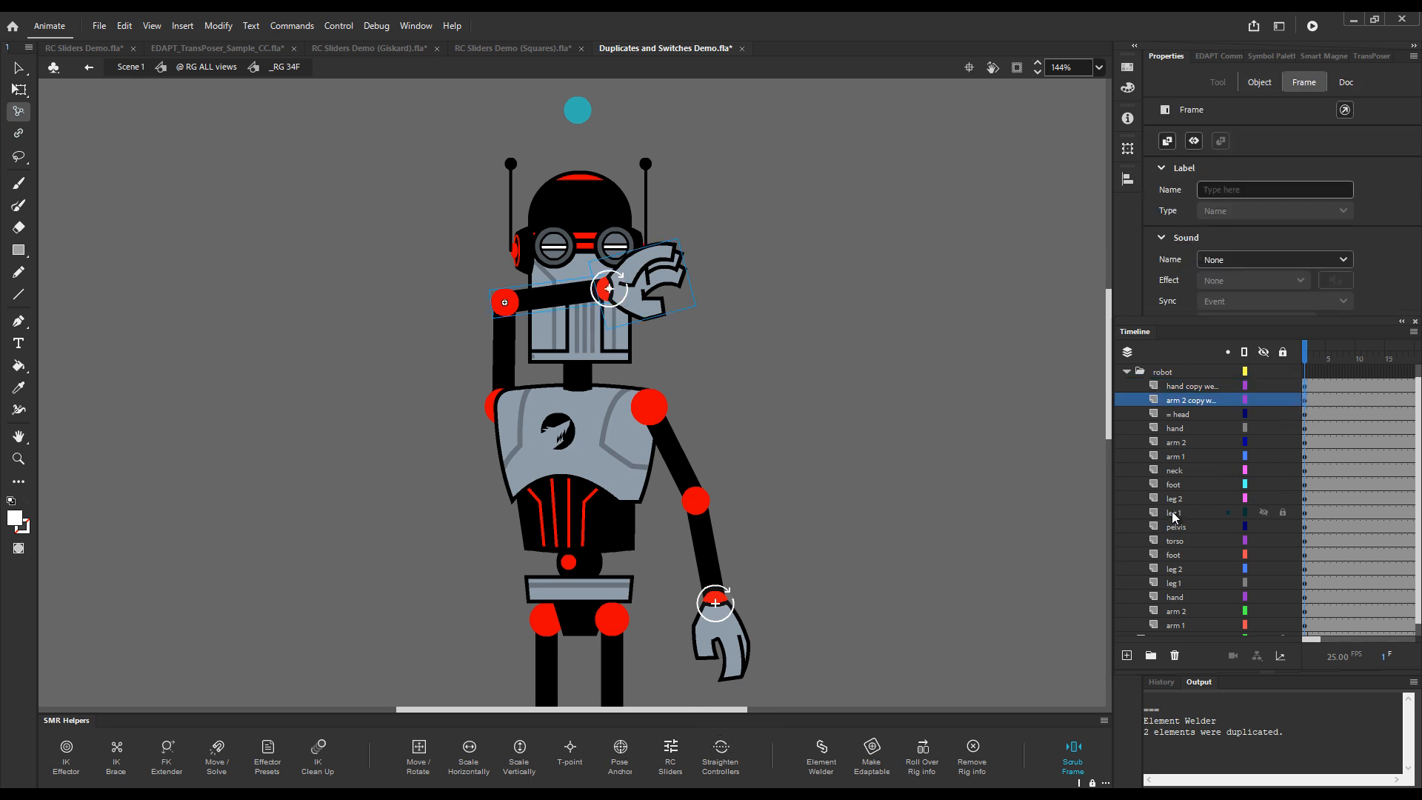
left_click(670, 755)
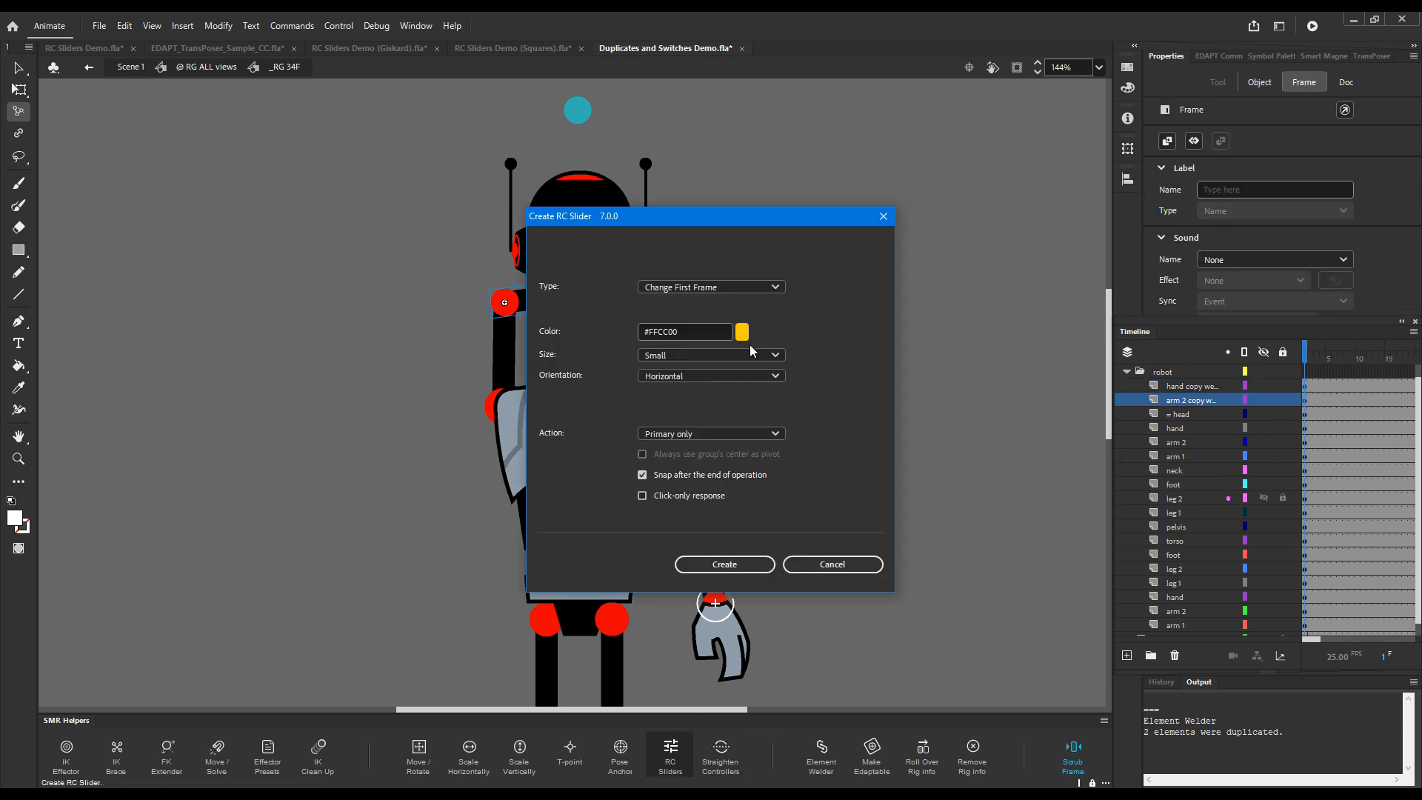
left_click(757, 287)
left_click(700, 448)
left_click_drag(752, 215, 972, 174)
left_click(961, 290)
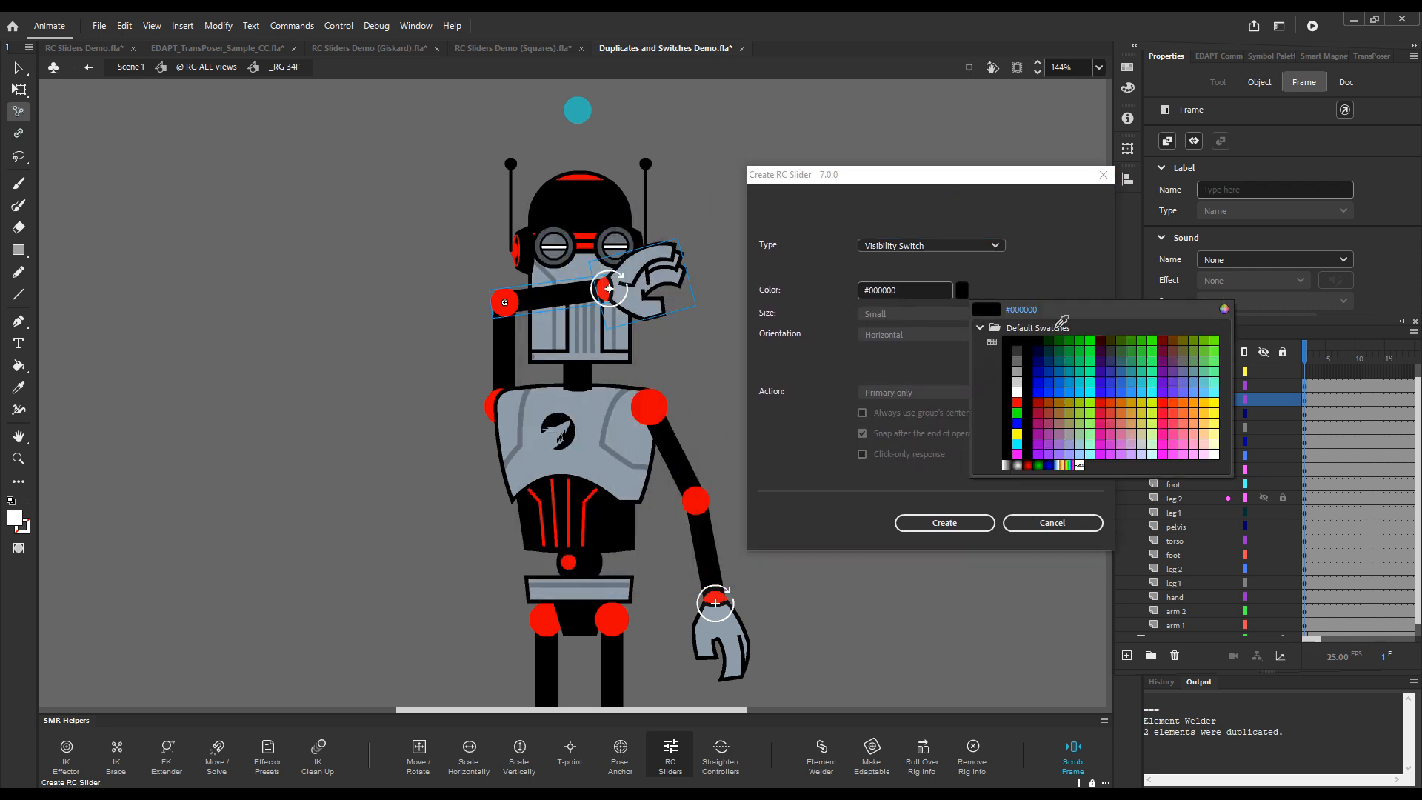
left_click(1097, 339)
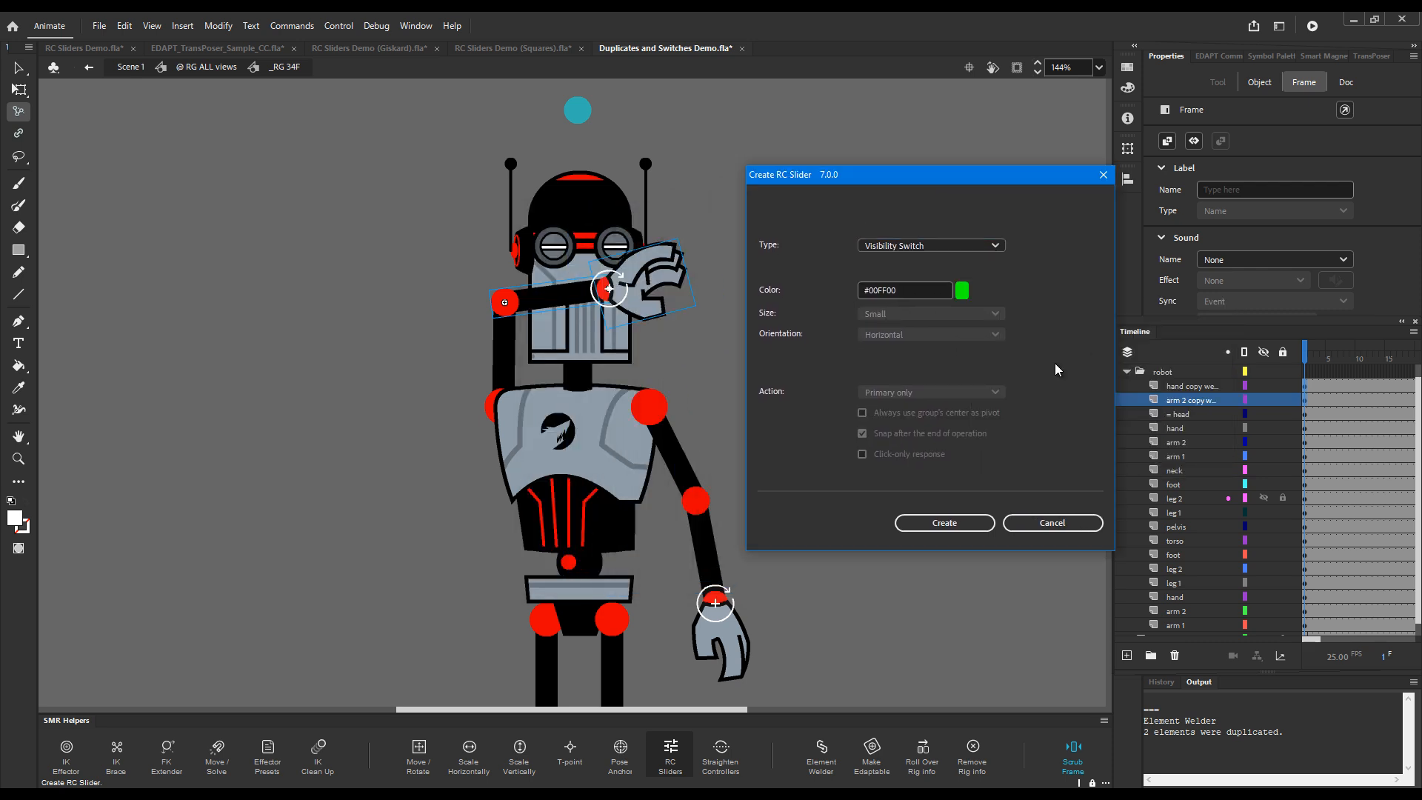
left_click(946, 523)
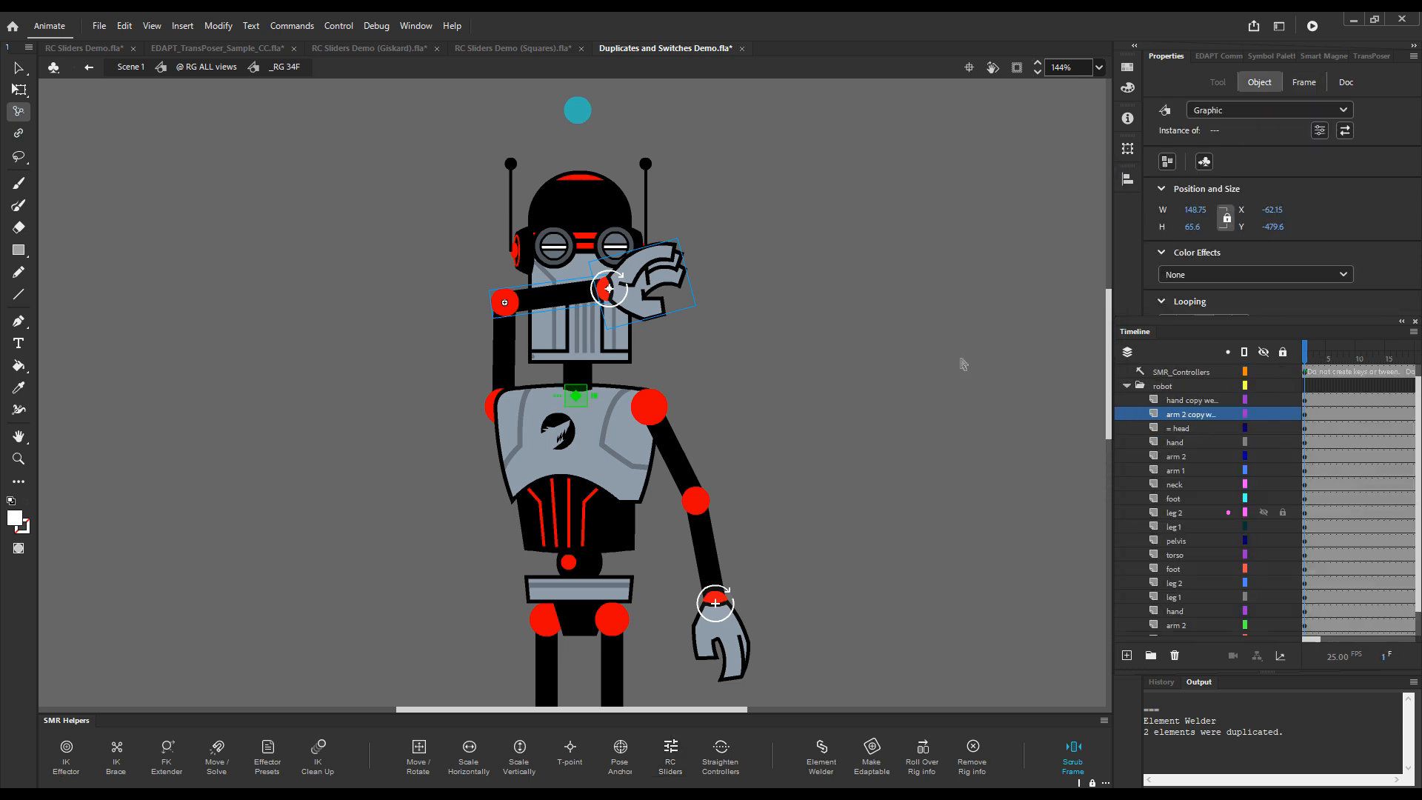
Place the Visibility Switch beside the robot's head and hide the rig controllers.
left_click_drag(576, 397, 785, 292)
key("F1")
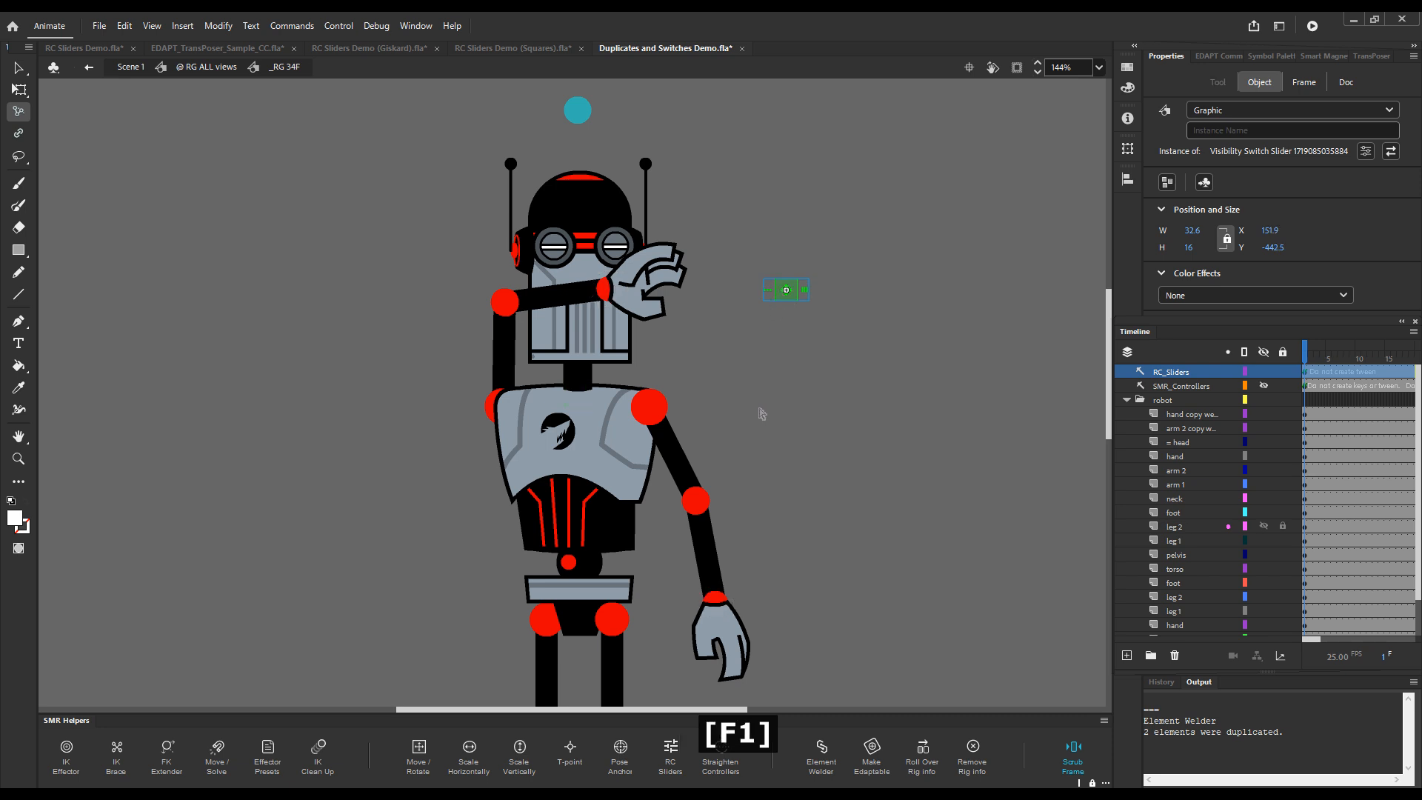
Toggle the duplicate hand and lower arm off and on in front of the head with the Visibility Switch.
left_click(787, 290)
left_click(731, 464)
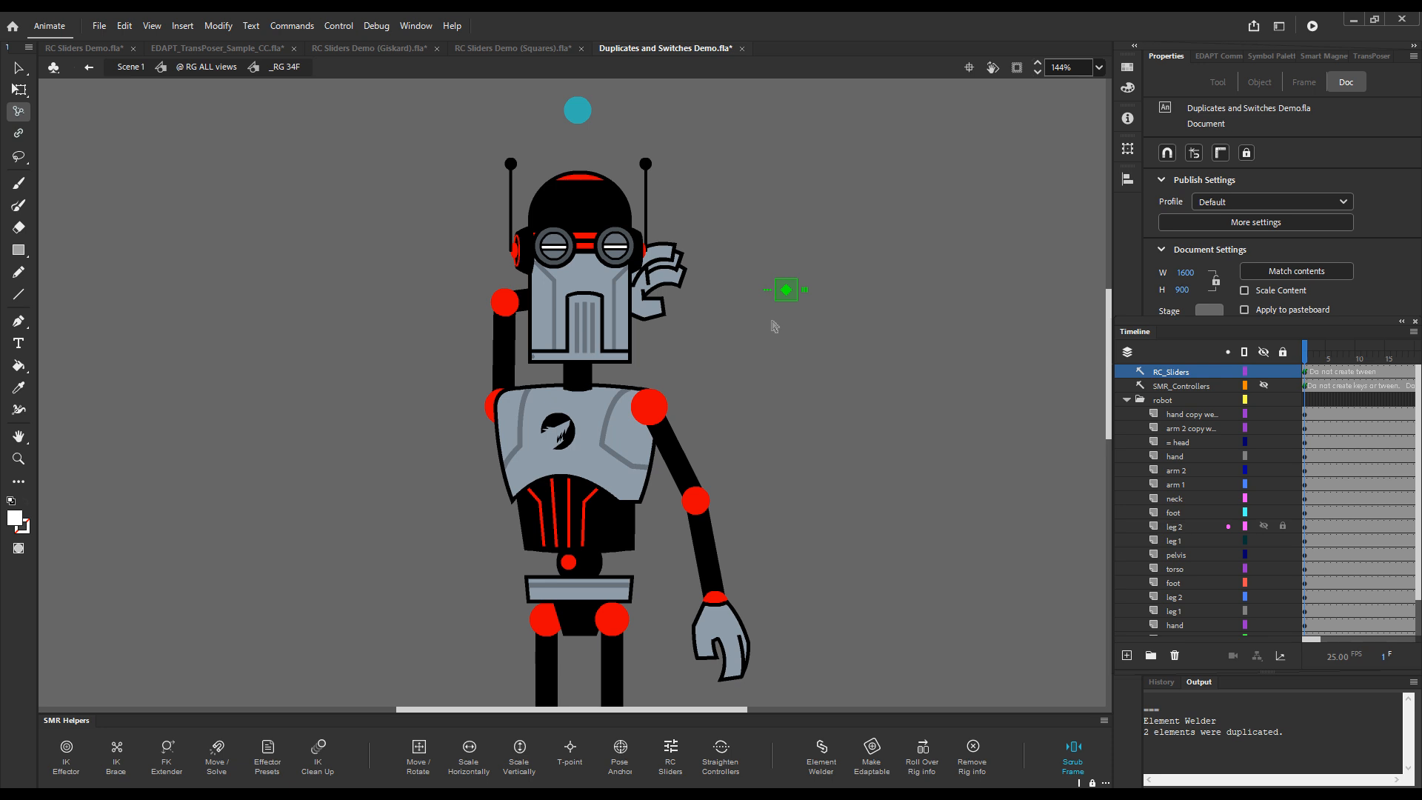
left_click(784, 295)
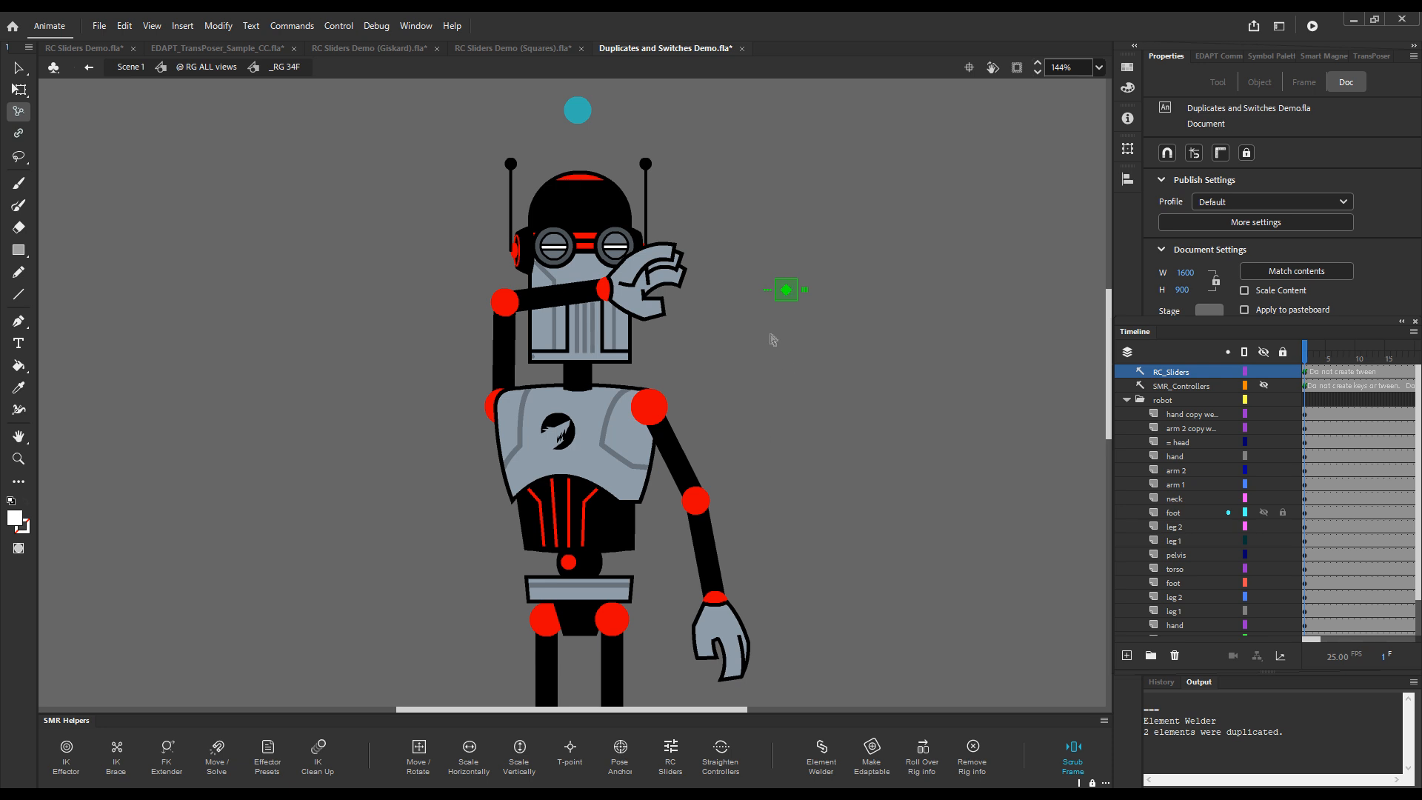
left_click(792, 300)
Show the rig controllers, pose the hand over the robot's eye, and switch the arm behind the head.
key("F1")
key("alt")
left_click_drag(609, 289, 550, 249)
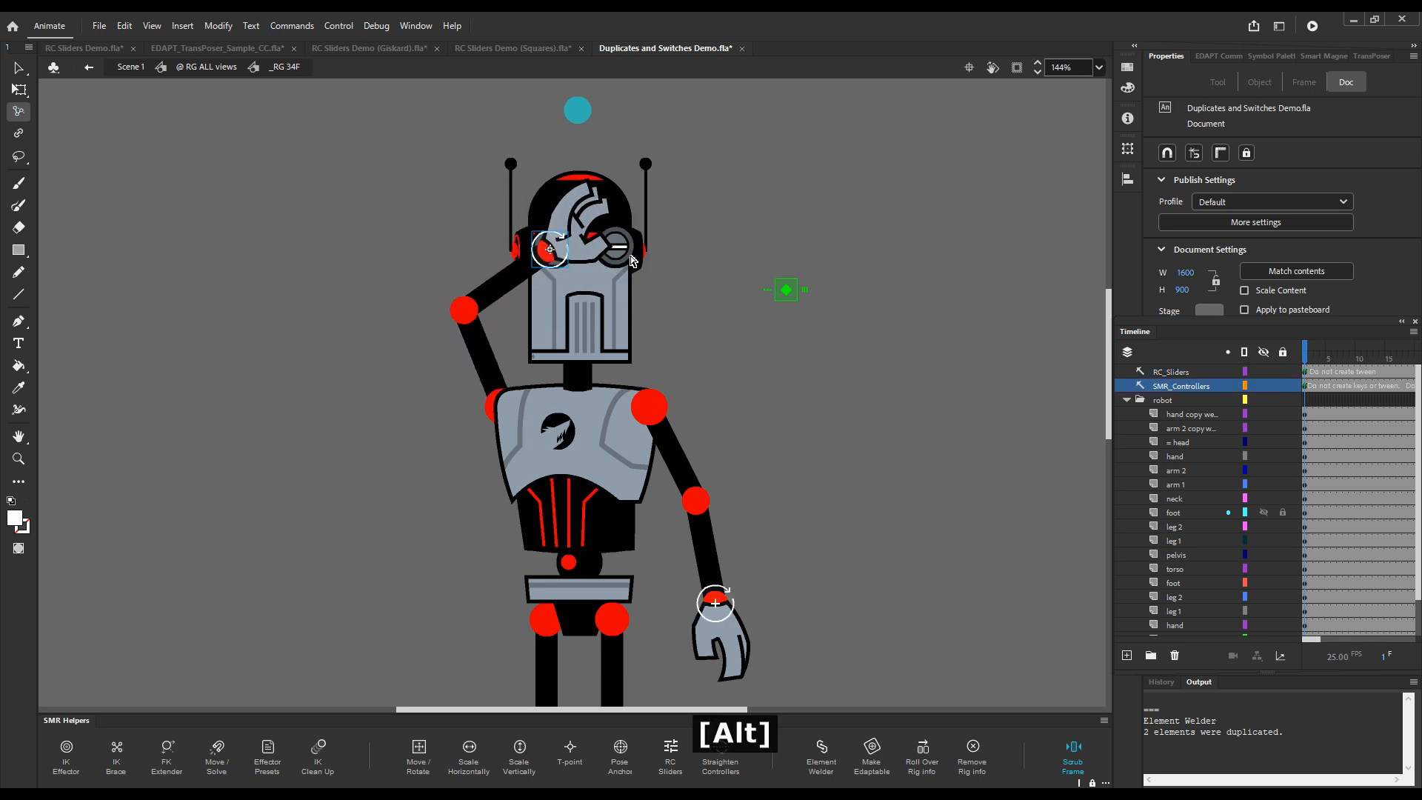
left_click(767, 357)
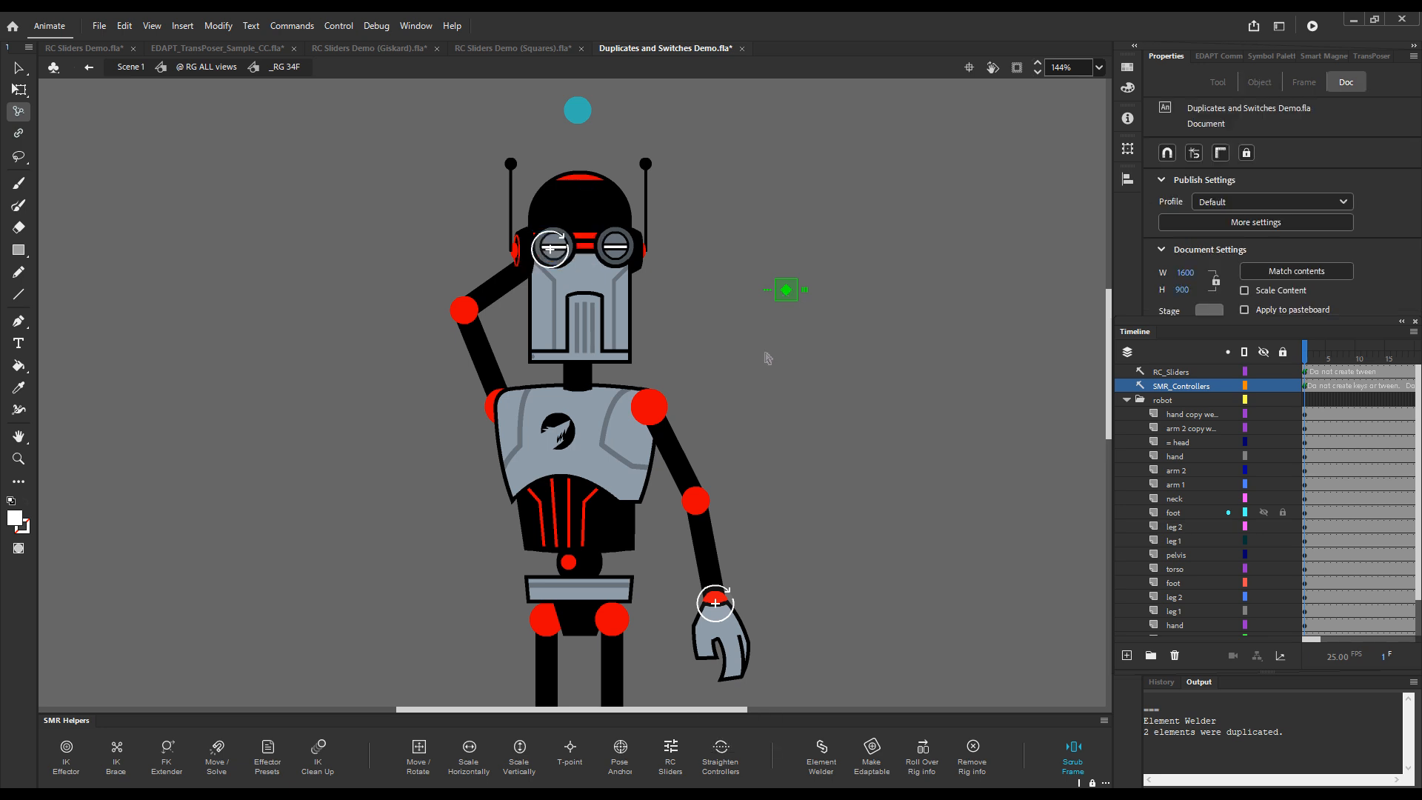
Lower the hand to the robot's mouth, toggle the Visibility Switch, and return the arm to a raised pose beside the head.
left_click_drag(550, 249, 600, 306)
left_click(792, 298)
left_click(794, 297)
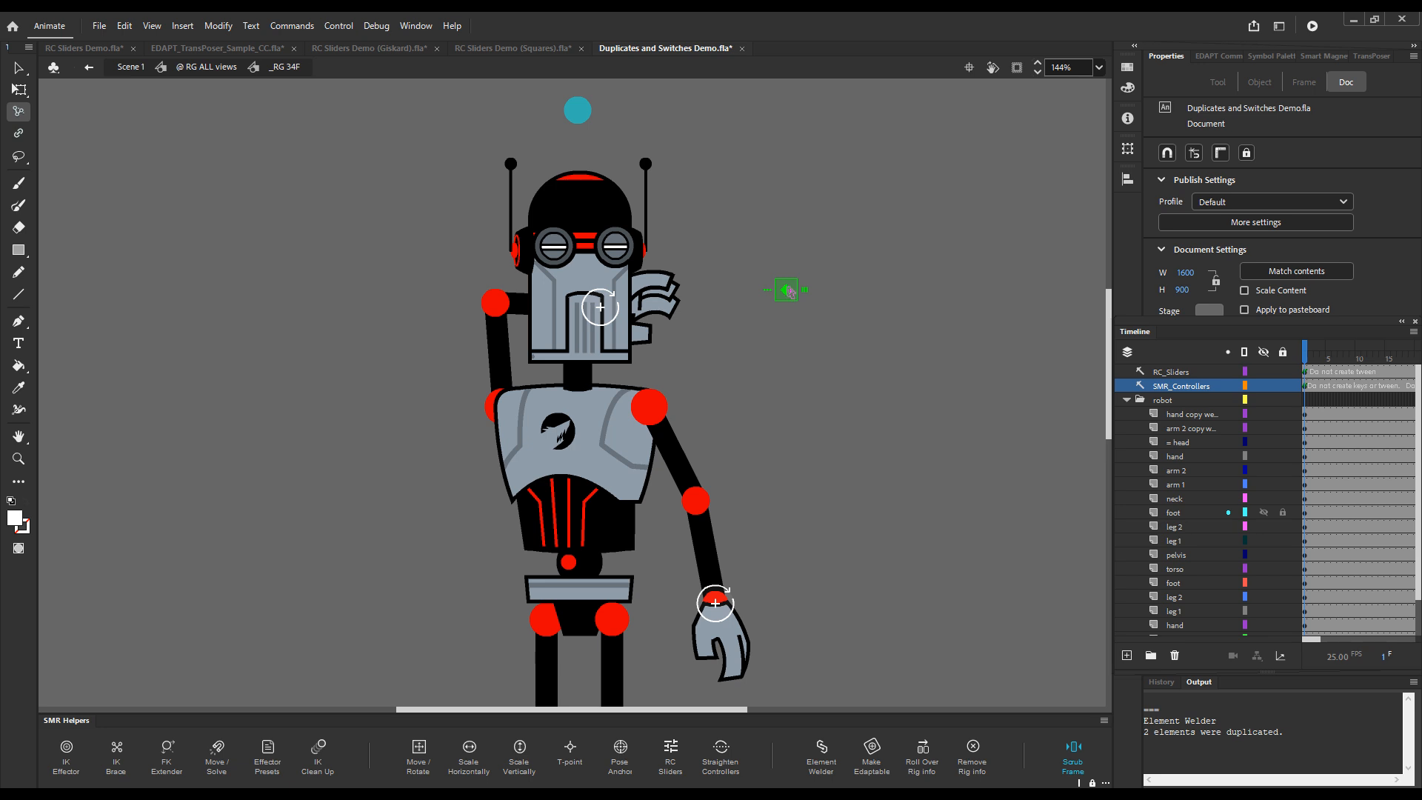
left_click_drag(606, 308, 406, 261)
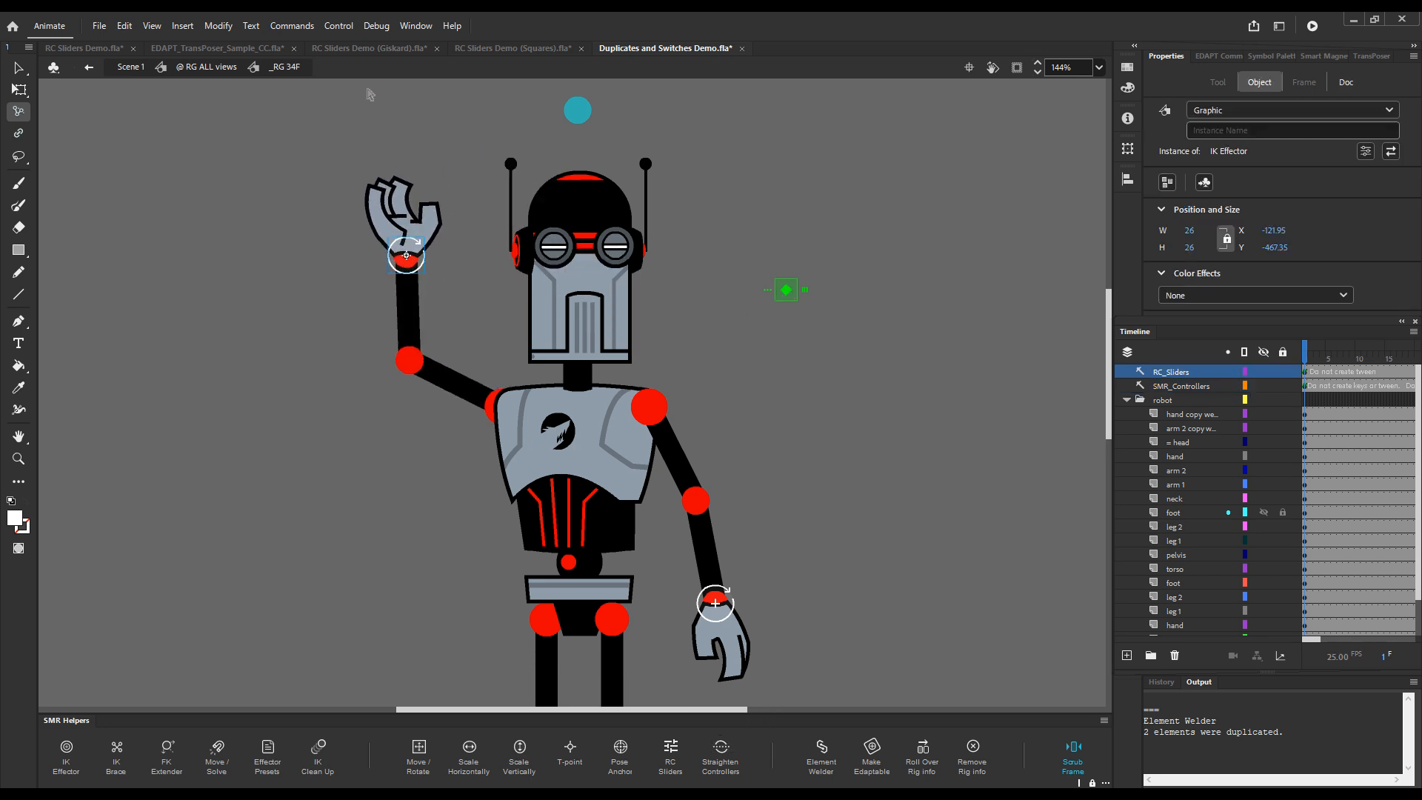
Return to RC Sliders Demo (Giskard).fla and turn the robot to face the opposite side with the unlabelled slider.
left_click(383, 49)
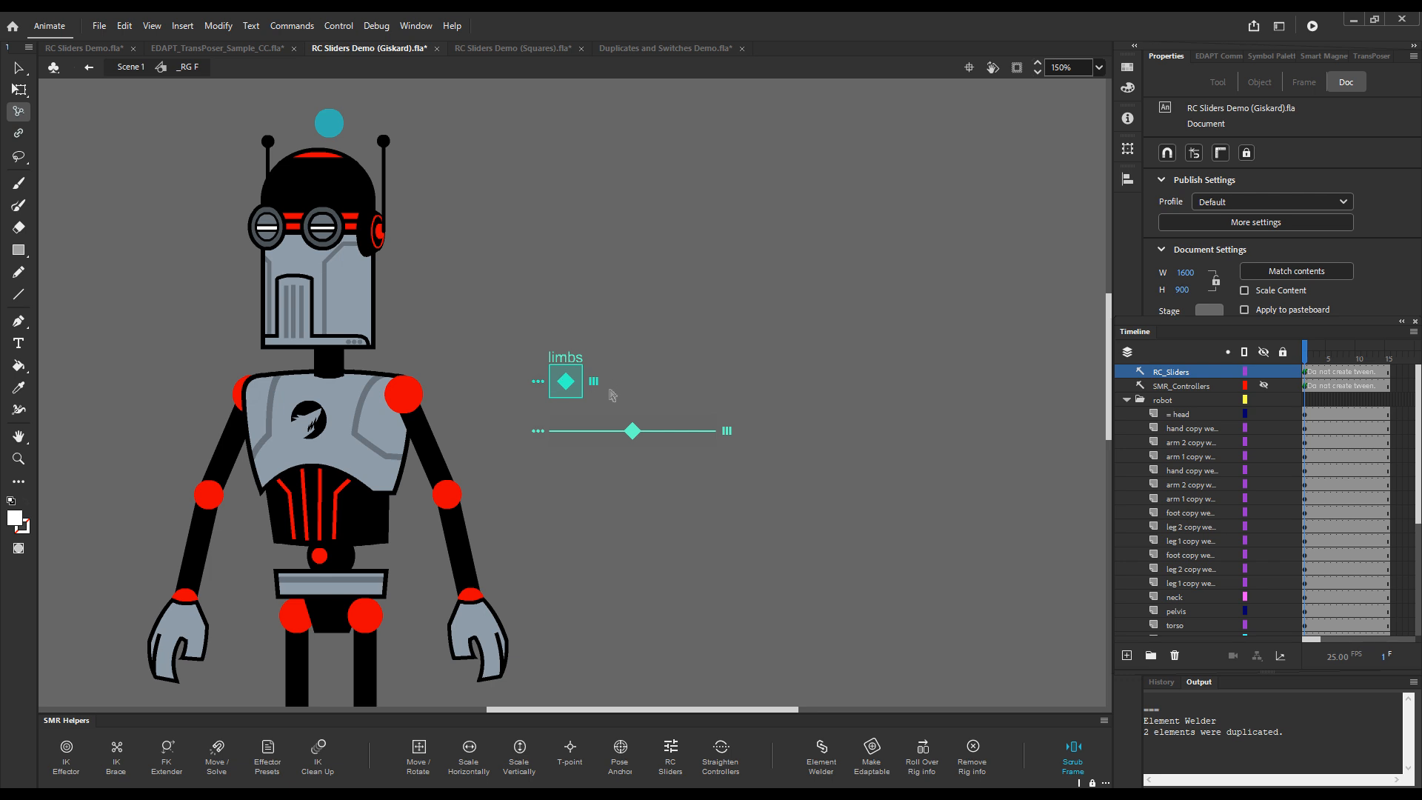
left_click_drag(634, 442, 703, 461)
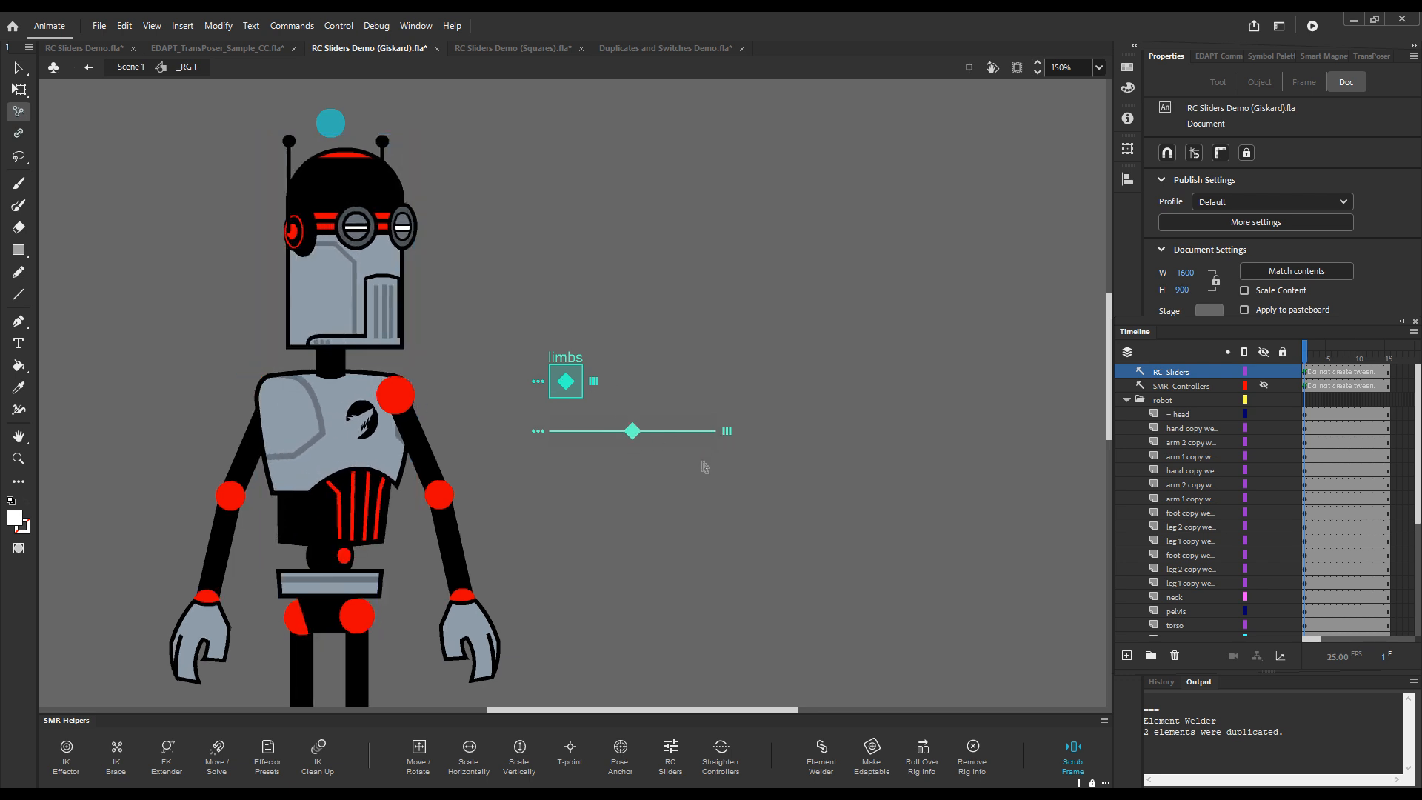
Swap the arms and legs repeatedly between in front of and behind the body with the limbs slider.
left_click(568, 383)
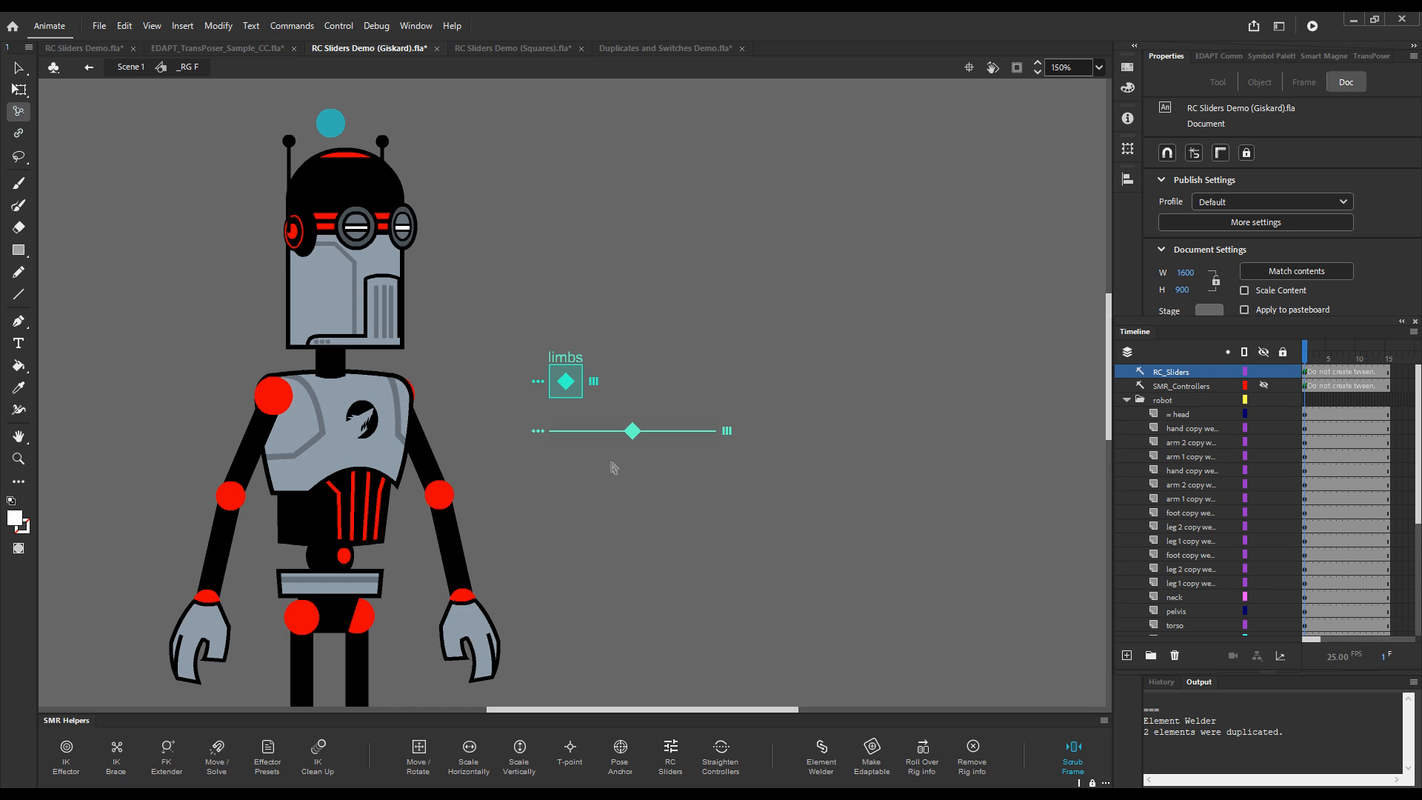
left_click(567, 383)
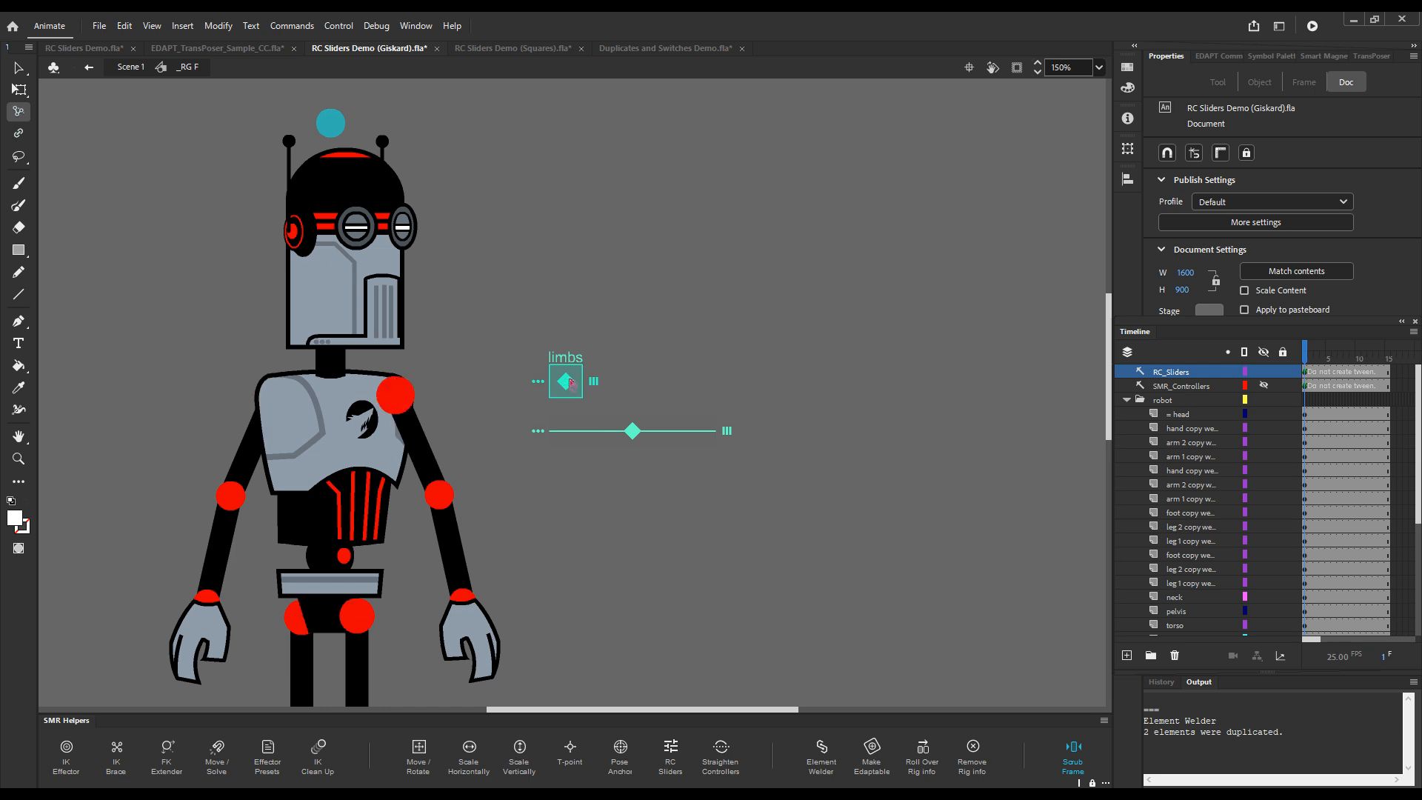
left_click(570, 385)
left_click(569, 388)
left_click(571, 389)
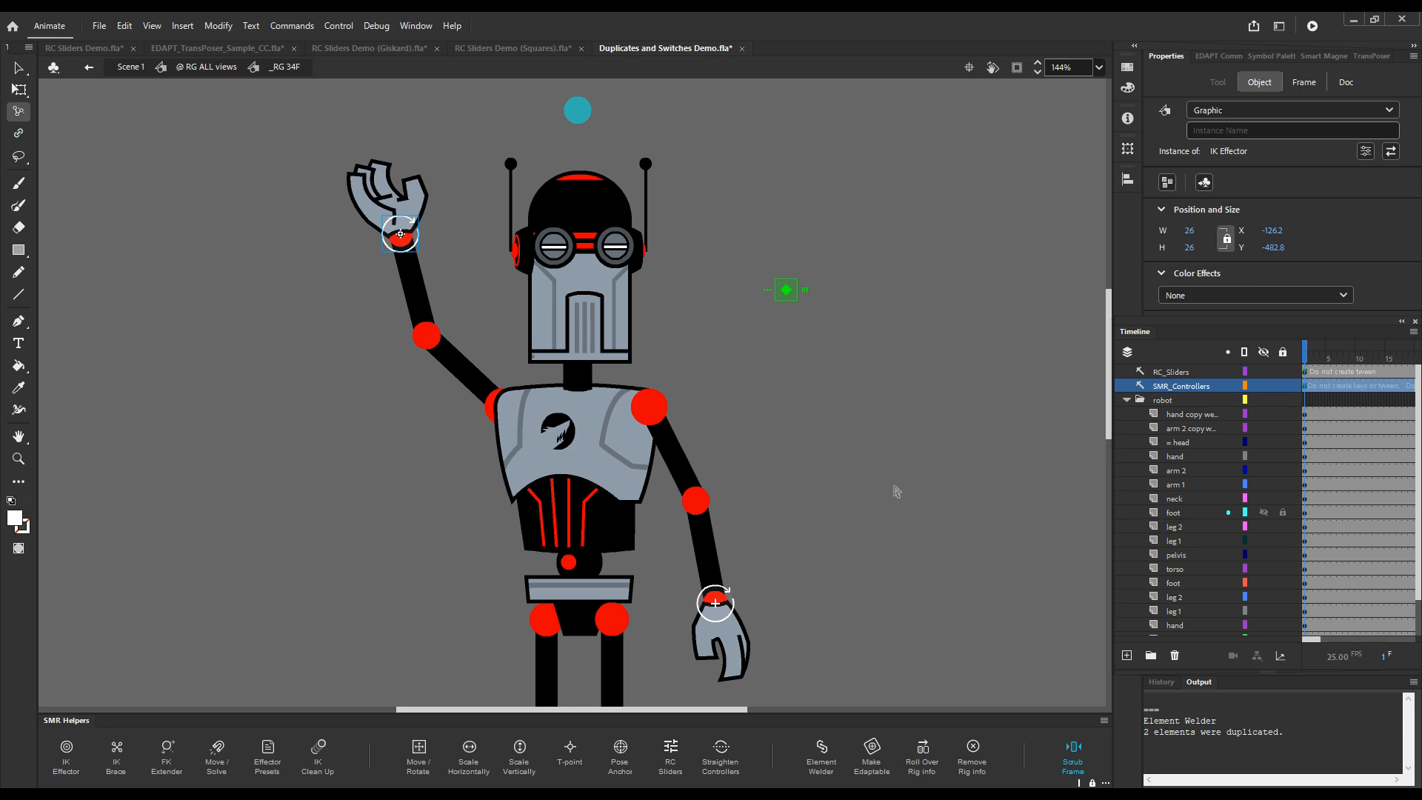
Deselect the raised hand's IK effector in Duplicates and Switches Demo.fla.
left_click(896, 491)
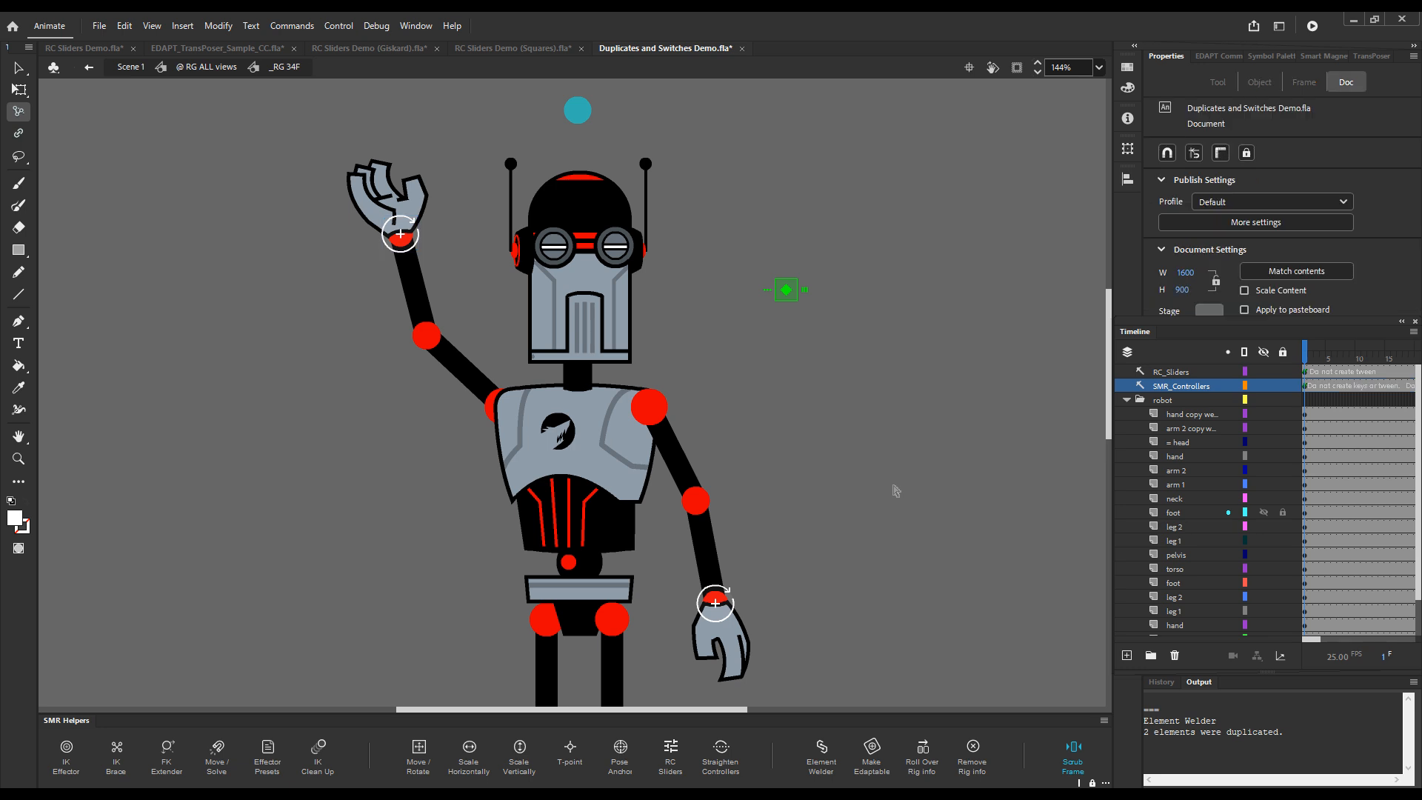